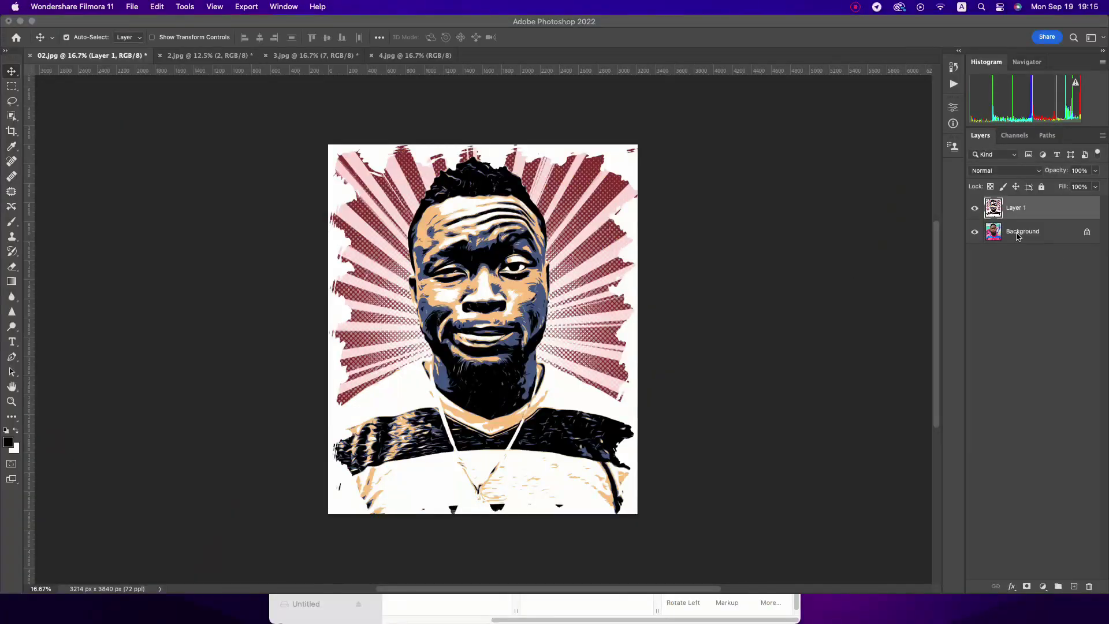
- Toggle the stylized layers in 02.jpg, 2.jpg and 3.jpg to compare each with its original photo
{"action": "left_click", "coordinate": [975, 211]}
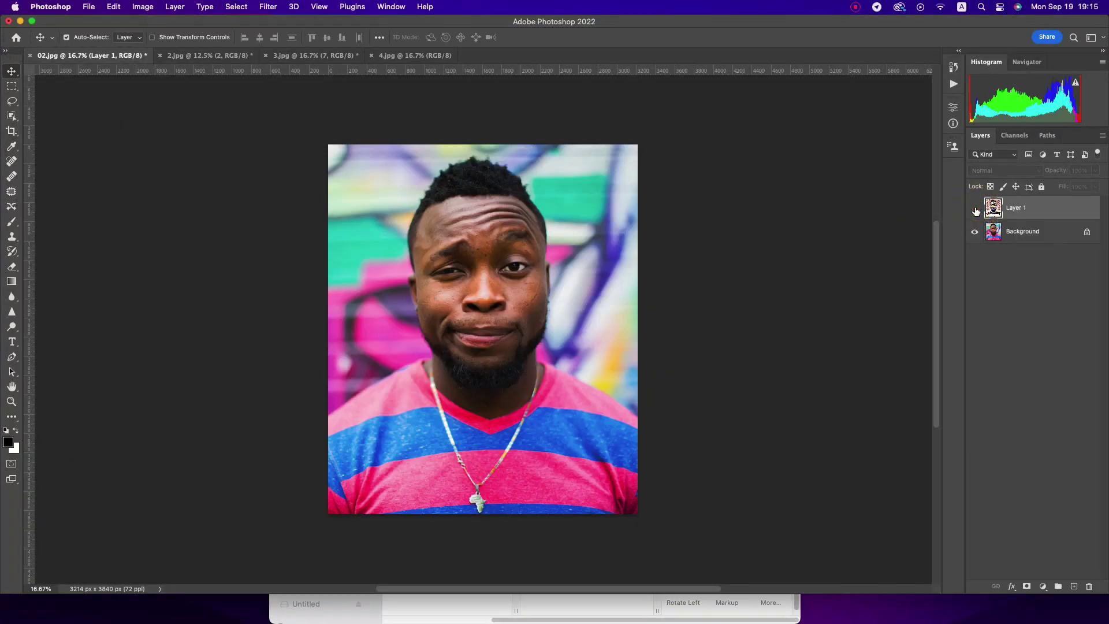
{"action": "left_click", "coordinate": [975, 208]}
{"action": "left_click", "coordinate": [975, 208]}
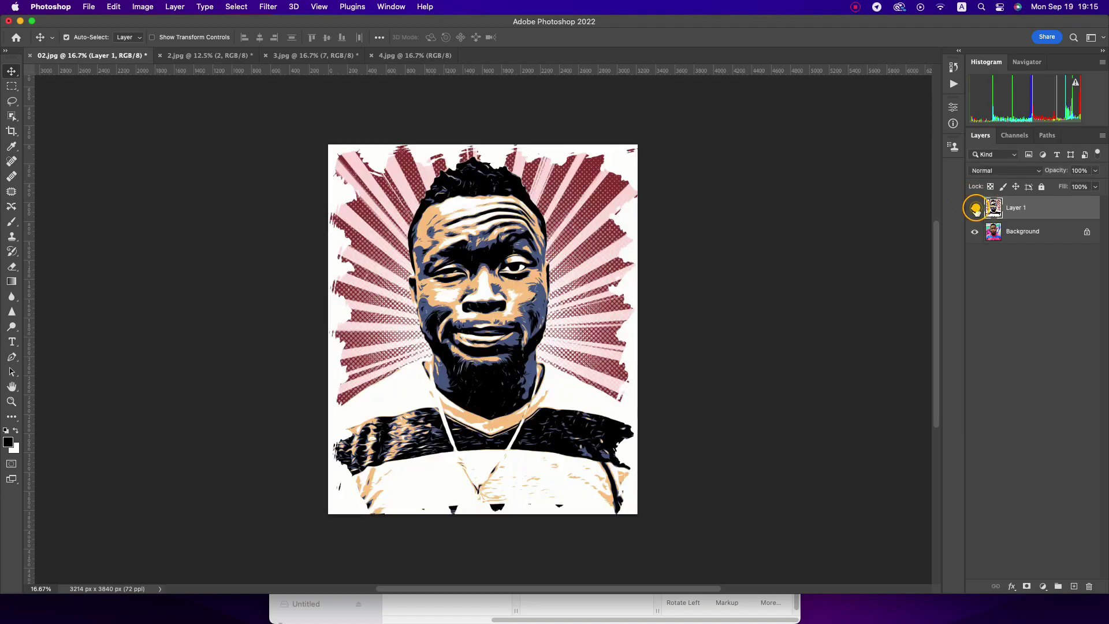
{"action": "left_click", "coordinate": [172, 56]}
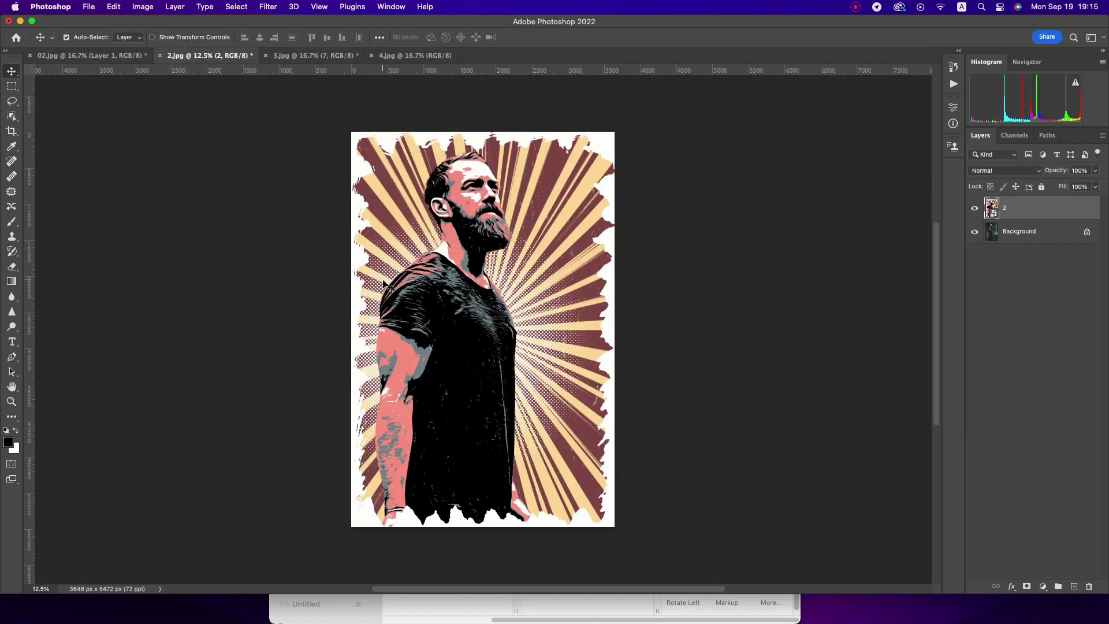
{"action": "key", "text": "z"}
{"action": "left_click_drag", "start_coordinate": [450, 276], "coordinate": [465, 276]}
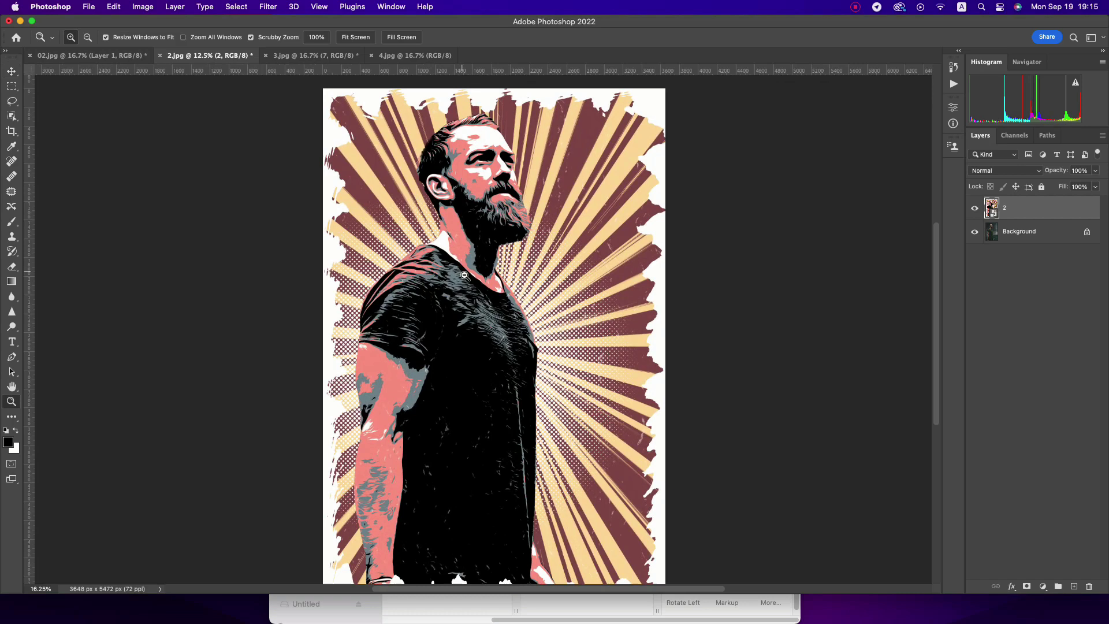
{"action": "left_click", "coordinate": [974, 209]}
{"action": "left_click", "coordinate": [974, 208]}
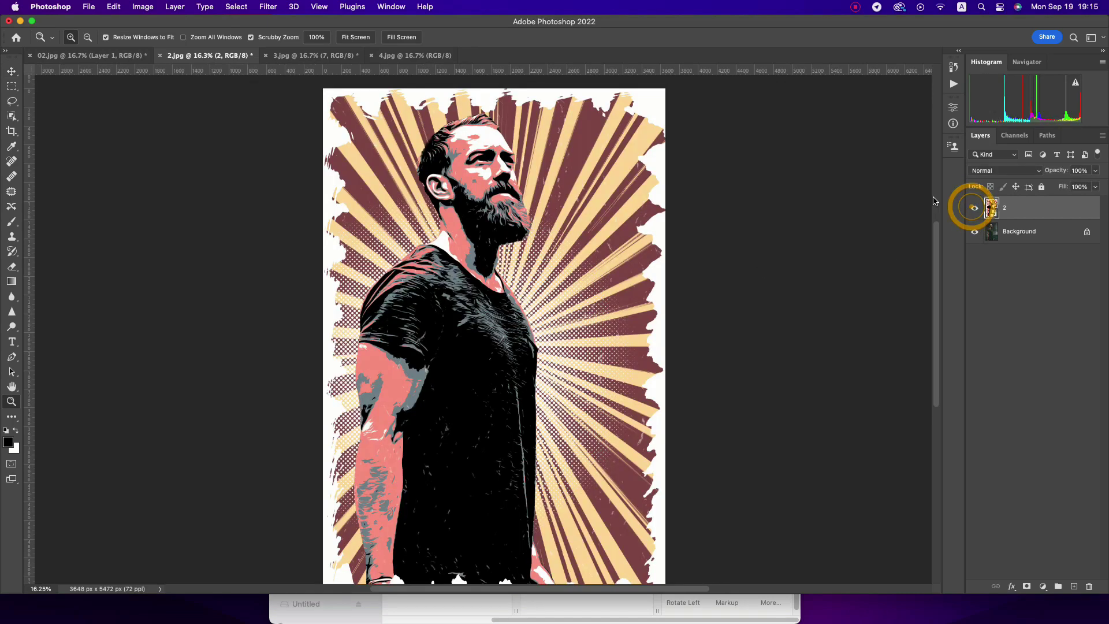
{"action": "left_click", "coordinate": [292, 56]}
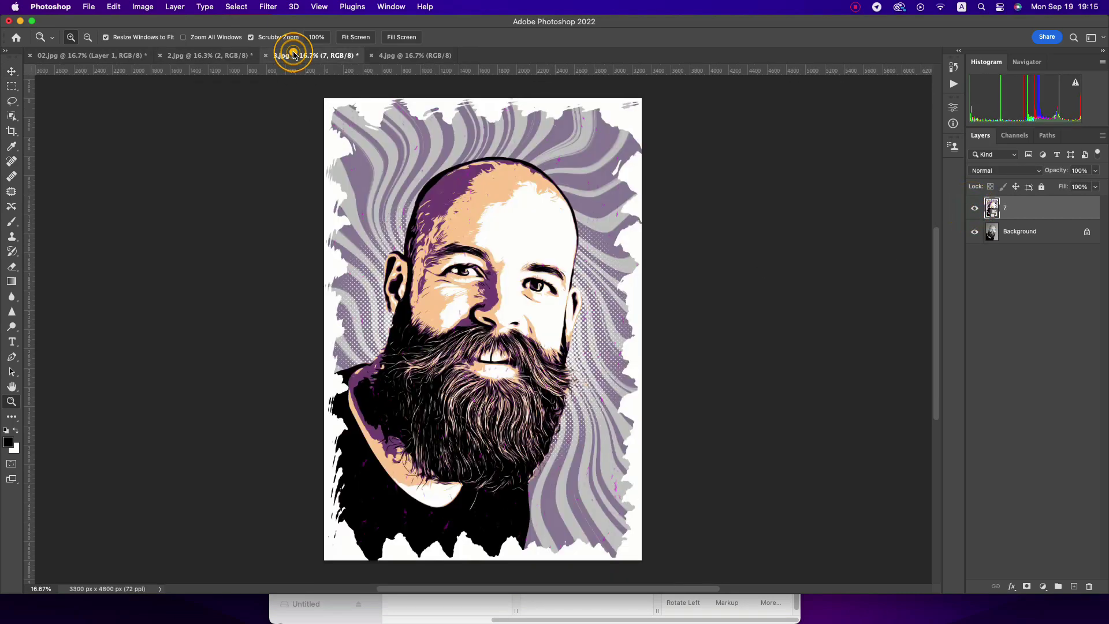
{"action": "left_click", "coordinate": [975, 209]}
{"action": "left_click", "coordinate": [974, 209]}
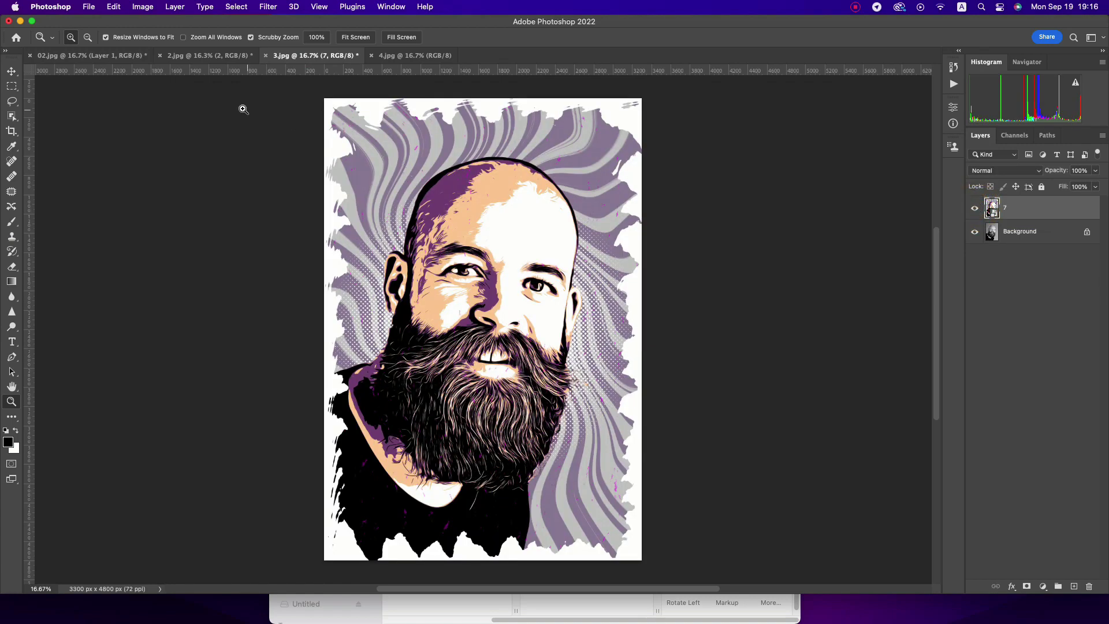
- Back in 02.jpg, delete Layer 1 so only the original Background photo remains
{"action": "left_click", "coordinate": [75, 55]}
{"action": "left_click", "coordinate": [11, 71]}
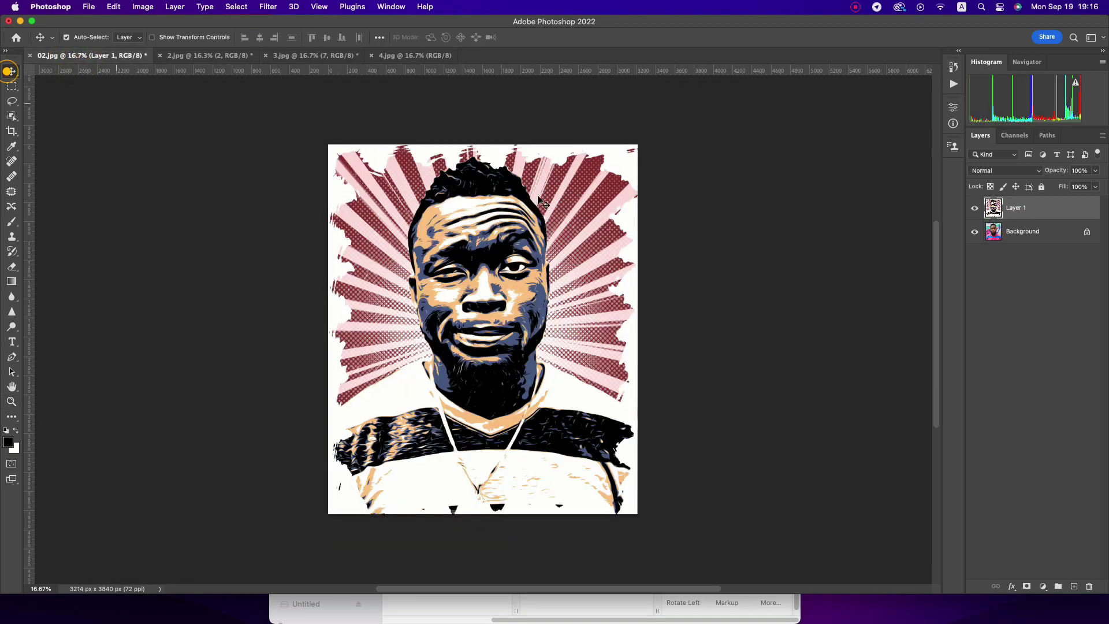
{"action": "left_click", "coordinate": [1056, 206]}
{"action": "left_click_drag", "start_coordinate": [1073, 214], "coordinate": [1089, 586]}
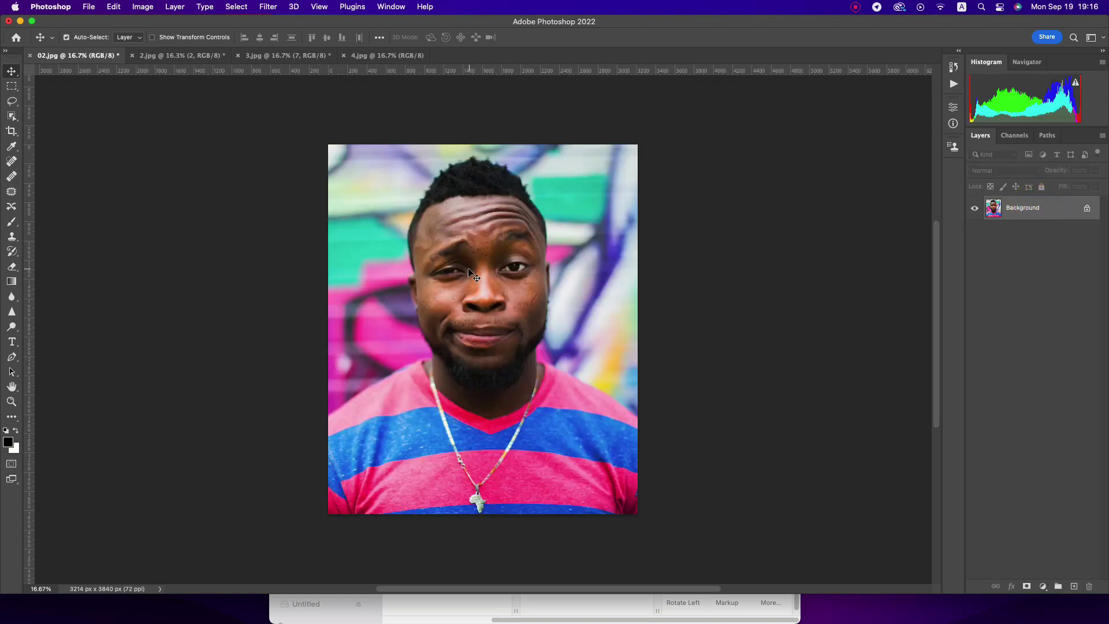
- Load Vector Style Photoshop Action.atn into the Actions panel via Load Actions
{"action": "key", "text": "z"}
{"action": "left_click_drag", "start_coordinate": [496, 286], "coordinate": [503, 287]}
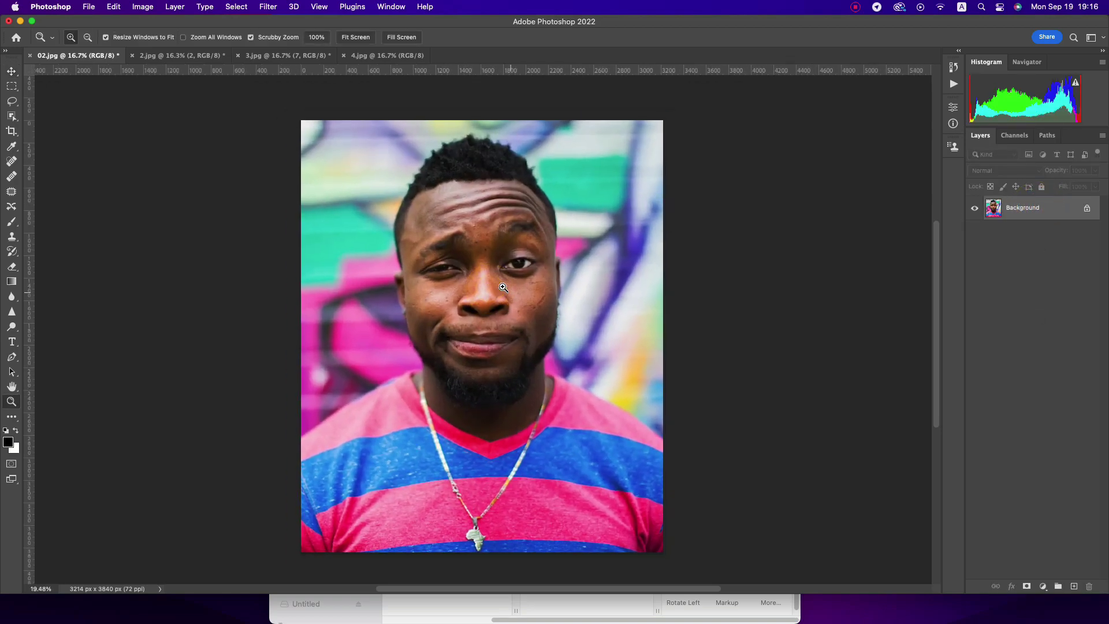
{"action": "key", "text": "v"}
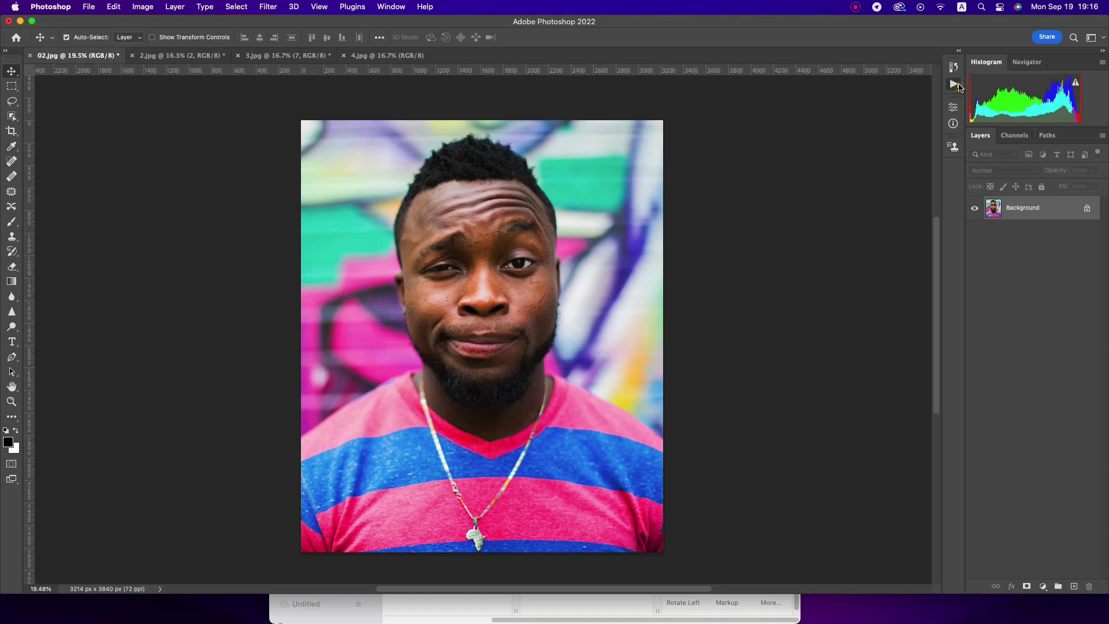
{"action": "left_click", "coordinate": [954, 85]}
{"action": "left_click", "coordinate": [859, 139]}
{"action": "left_click", "coordinate": [936, 65]}
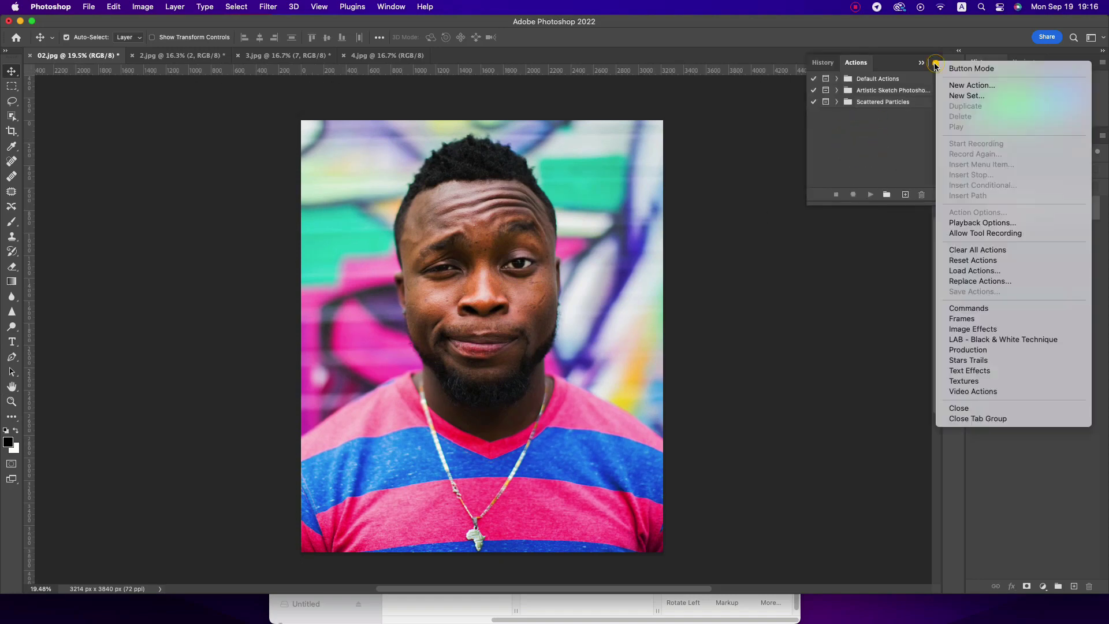
{"action": "left_click", "coordinate": [979, 272]}
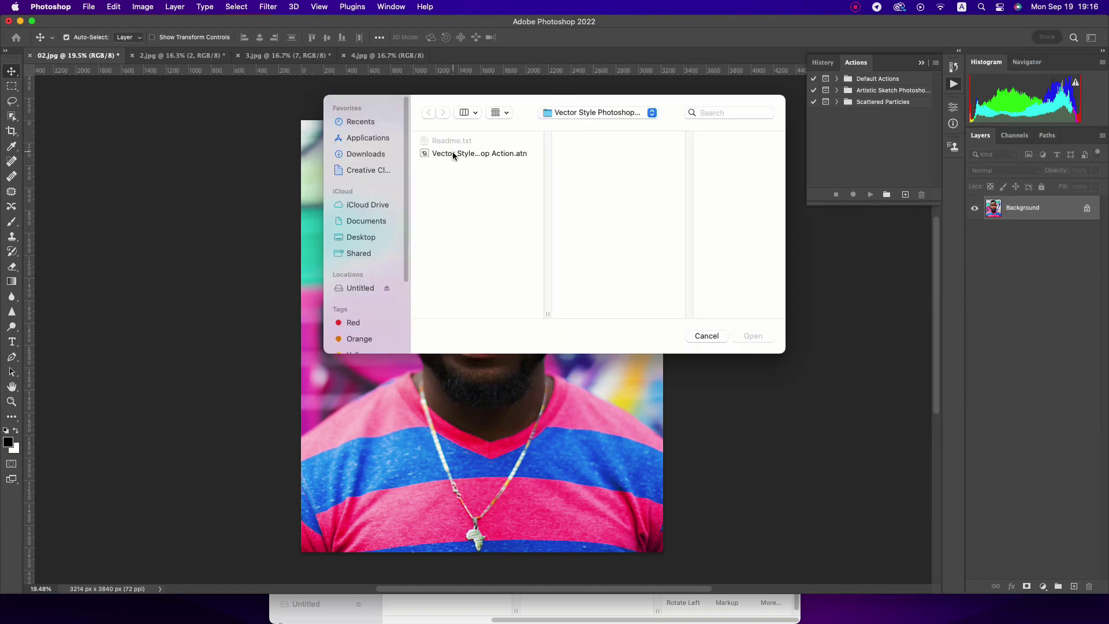
{"action": "left_click", "coordinate": [453, 153]}
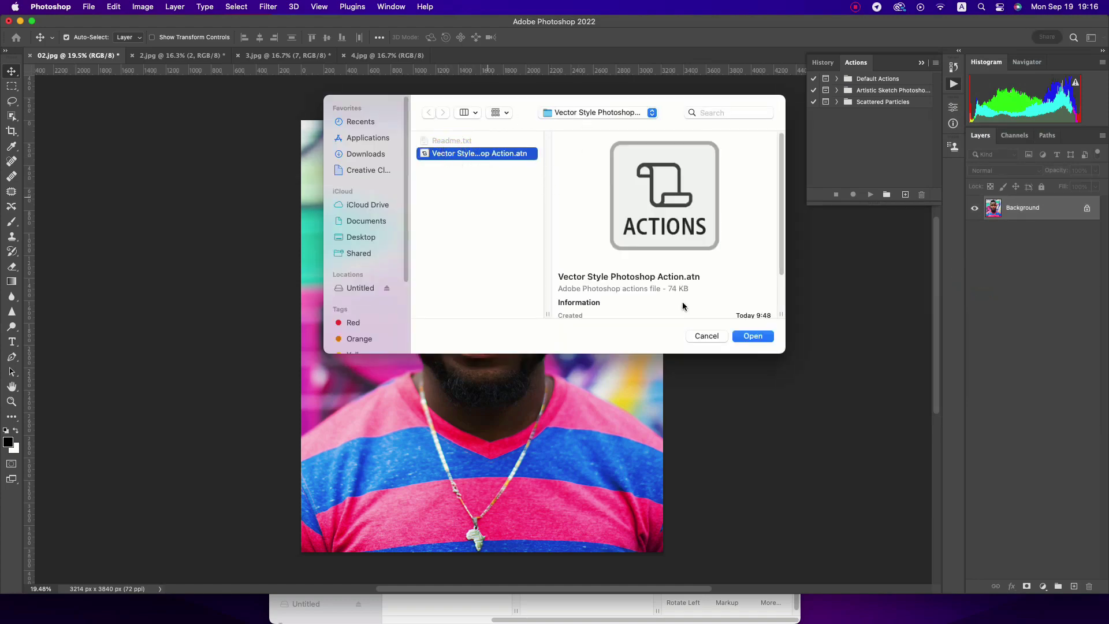
{"action": "left_click", "coordinate": [751, 337]}
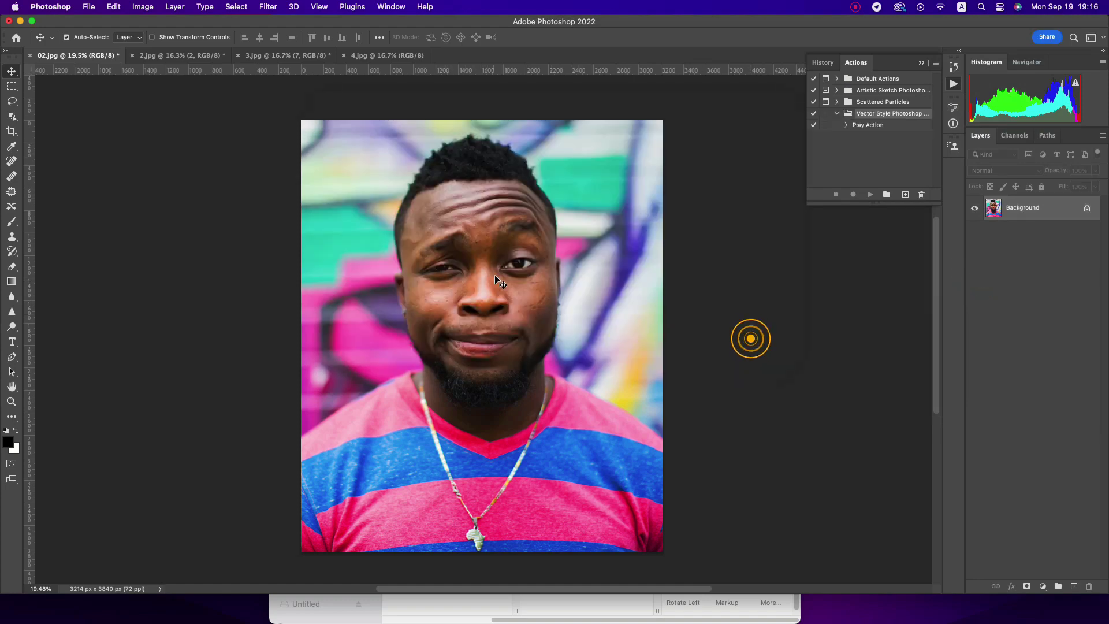
{"action": "left_click", "coordinate": [863, 127]}
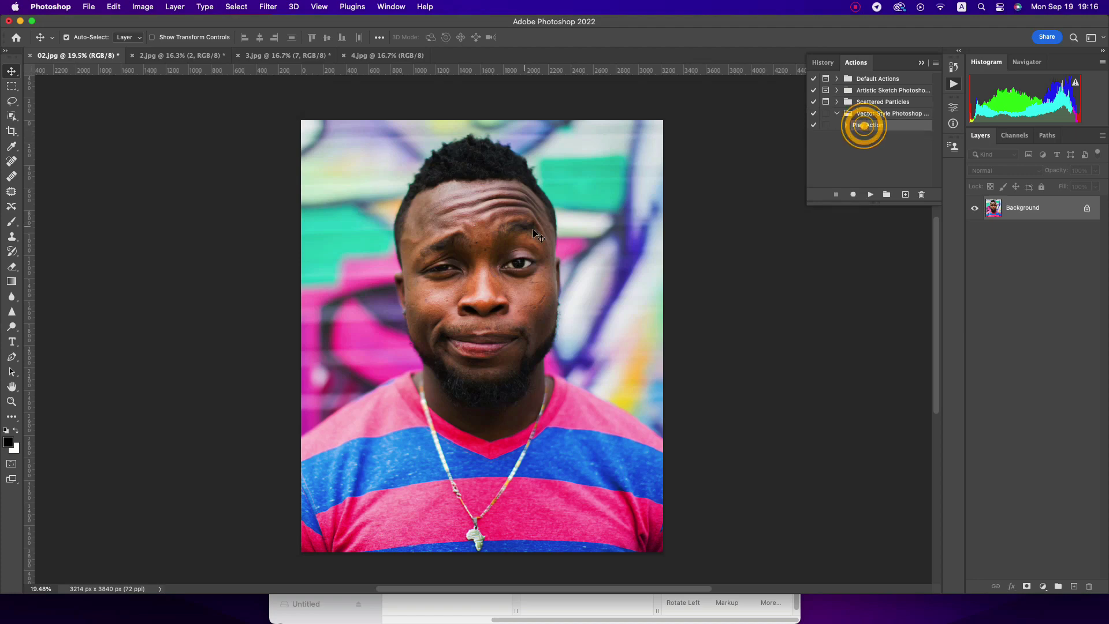
{"action": "left_click", "coordinate": [1102, 63]}
{"action": "left_click", "coordinate": [1027, 291]}
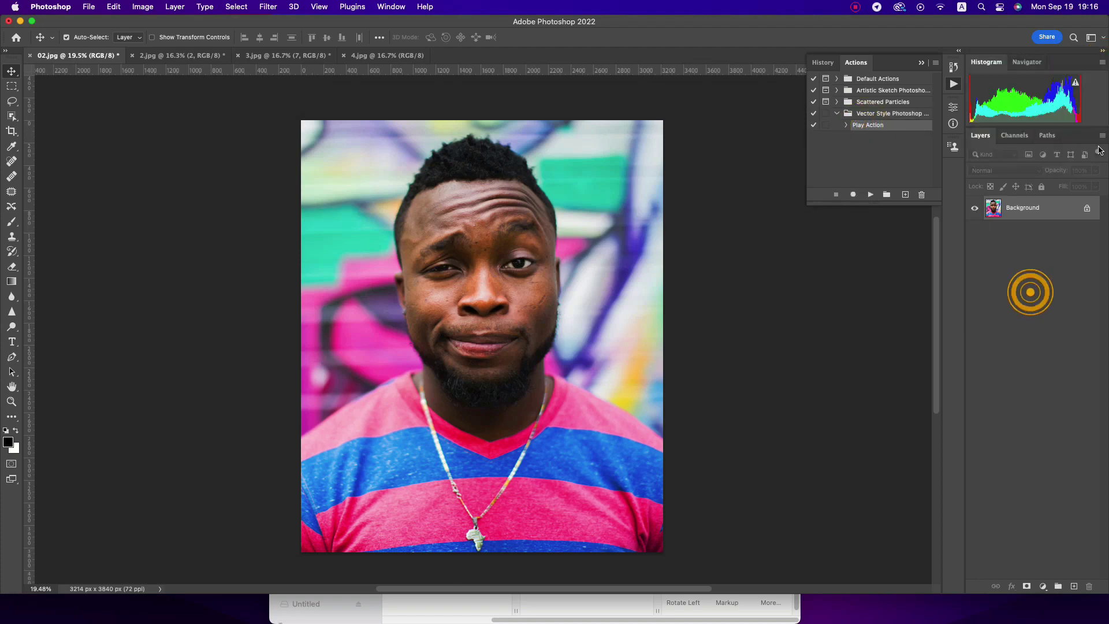
{"action": "left_click", "coordinate": [1102, 136]}
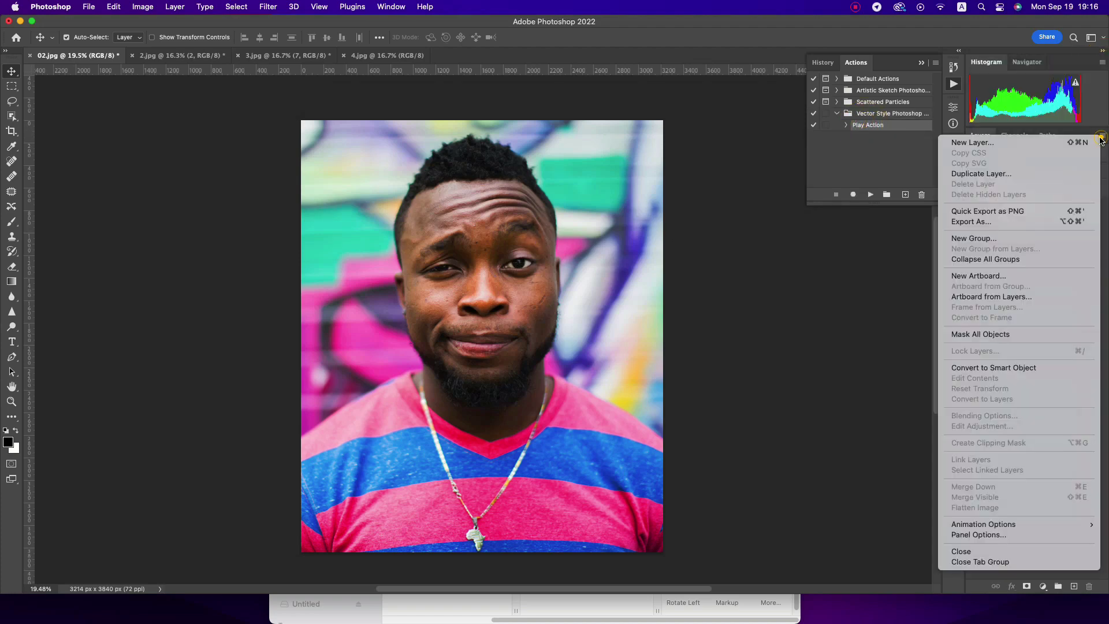
{"action": "left_click", "coordinate": [975, 534]}
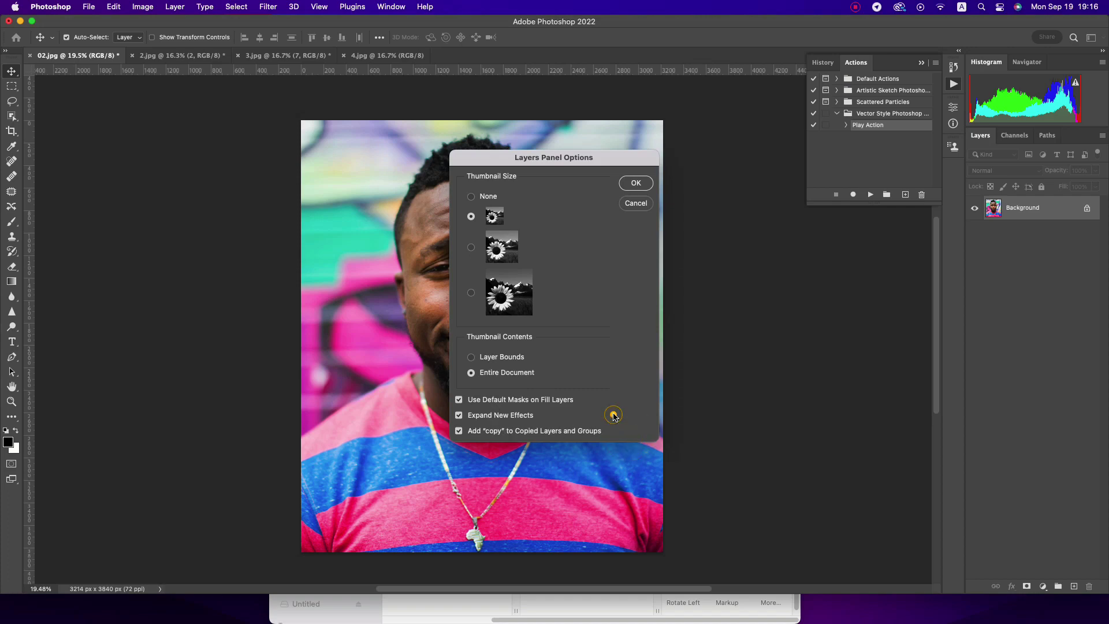
{"action": "left_click", "coordinate": [636, 184]}
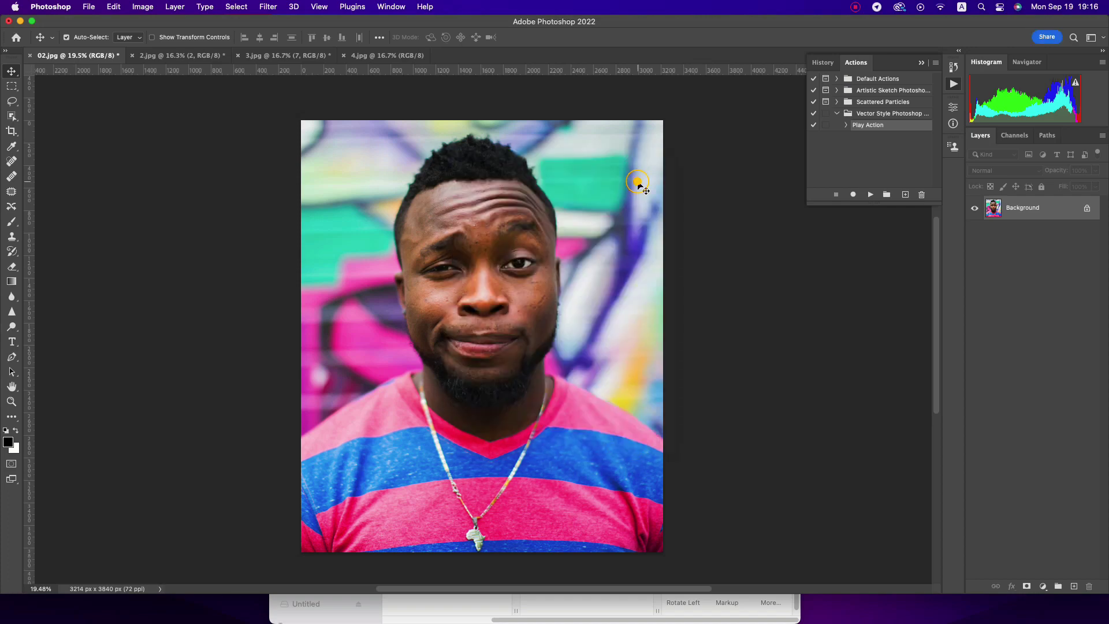
- Confirm the image is RGB and its size stays 3214 × 3840 px
{"action": "left_click", "coordinate": [148, 9]}
{"action": "mouse_move", "coordinate": [148, 22]}
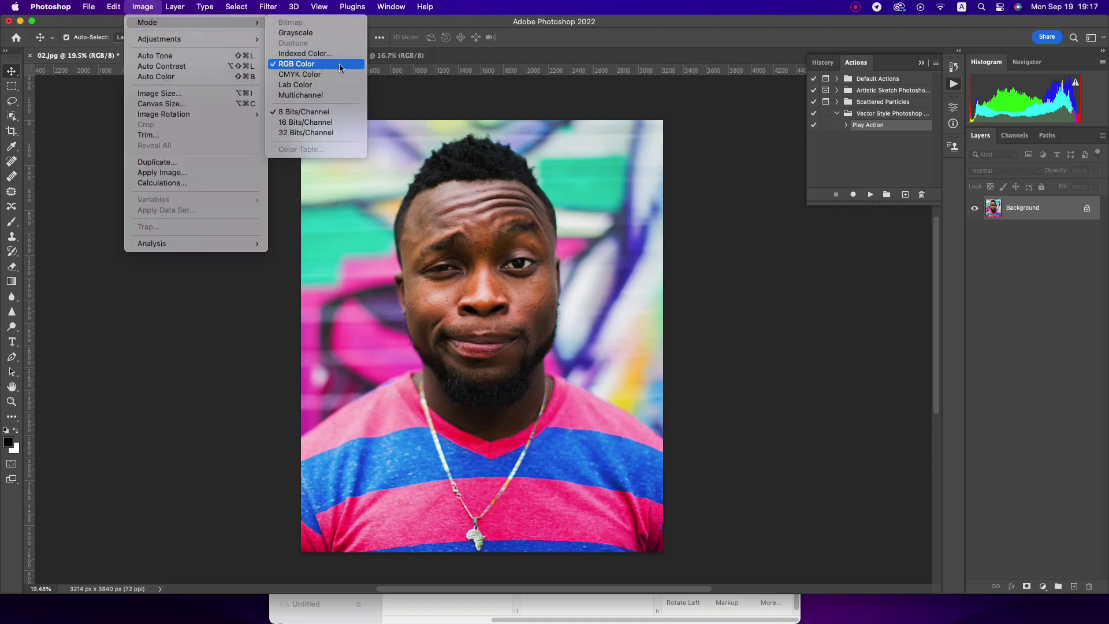
{"action": "left_click", "coordinate": [395, 21]}
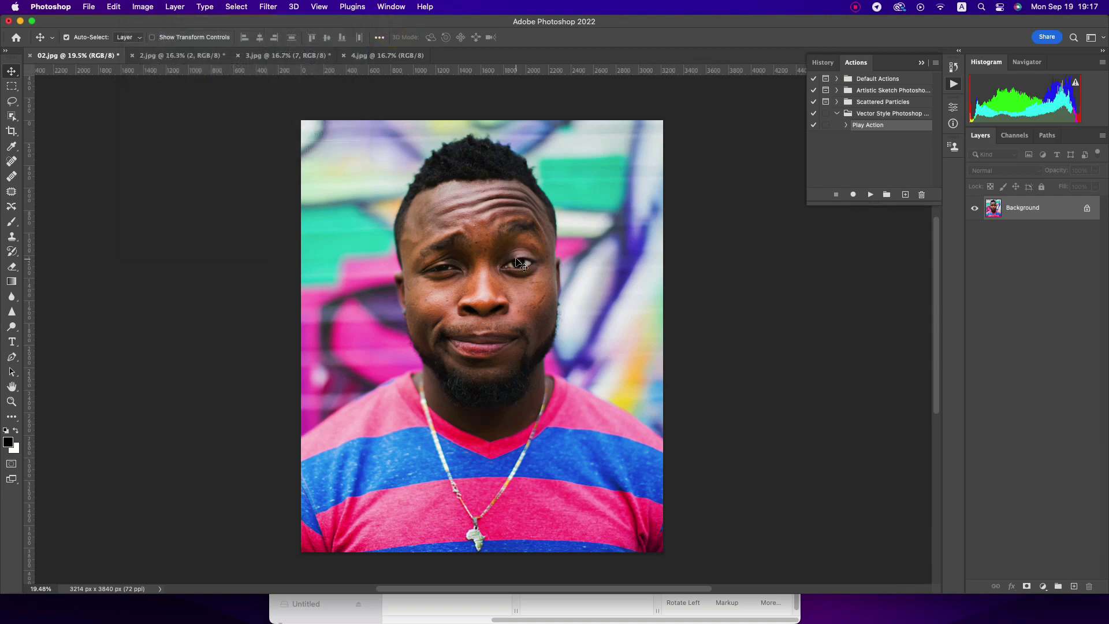
{"action": "key", "text": "super+alt+i"}
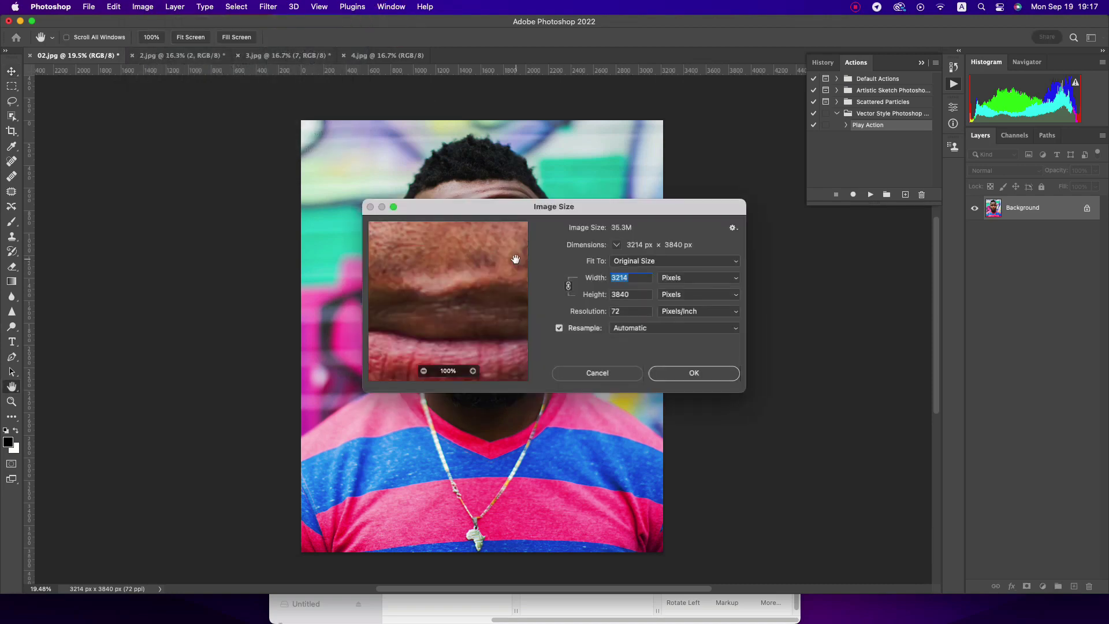
{"action": "mouse_move", "coordinate": [597, 216]}
{"action": "left_mouse_down"}
{"action": "mouse_move", "coordinate": [698, 77]}
{"action": "mouse_move", "coordinate": [670, 35]}
{"action": "left_mouse_up"}
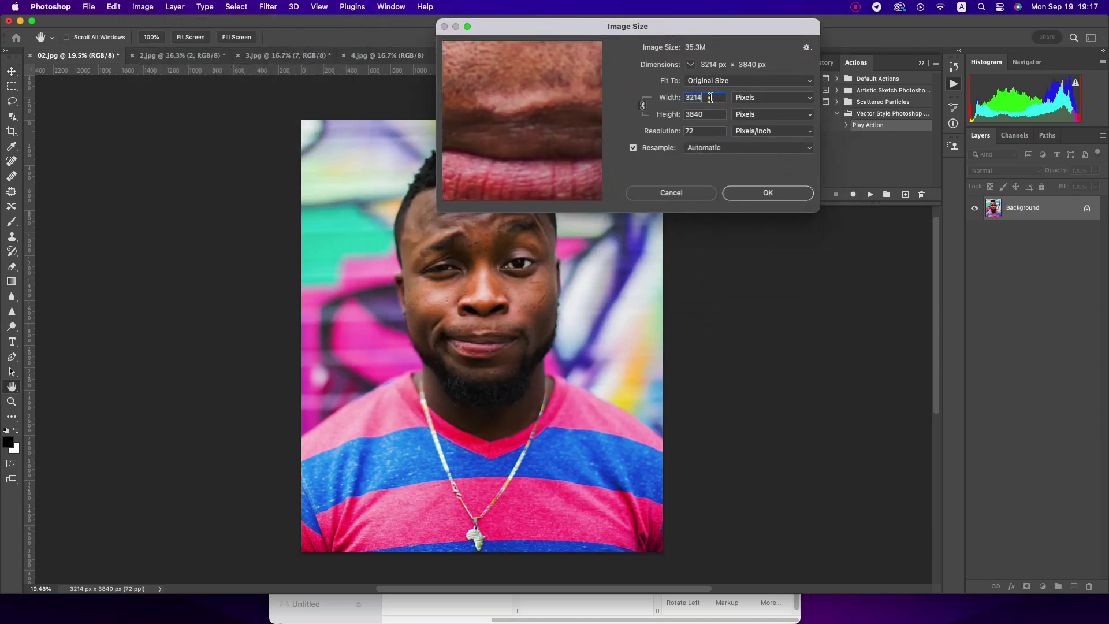
{"action": "double_click", "coordinate": [719, 114]}
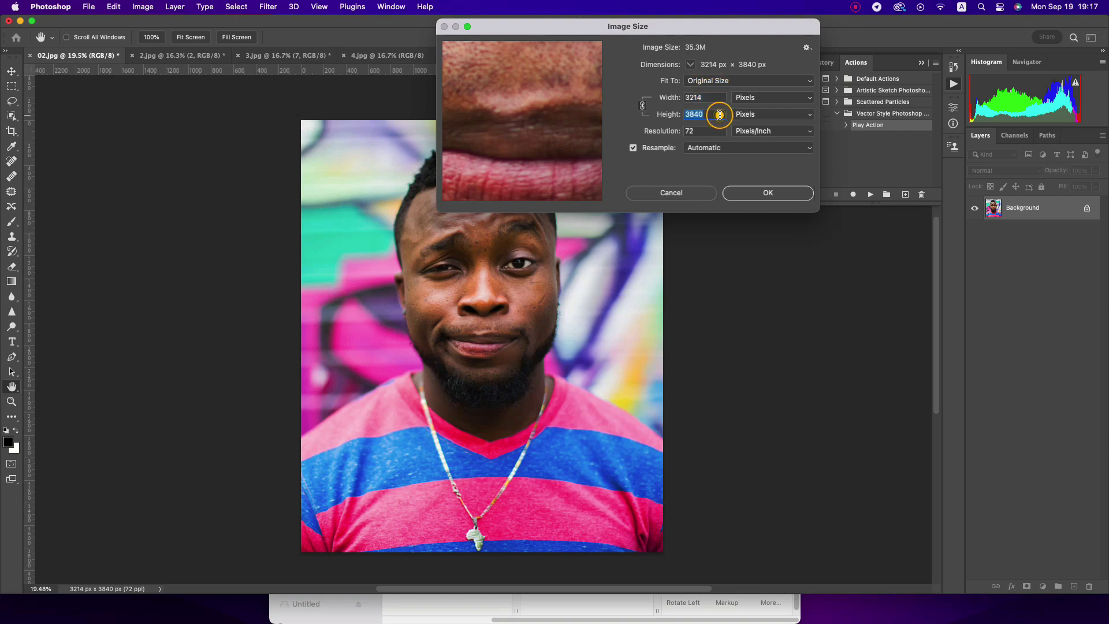
{"action": "left_click", "coordinate": [734, 172]}
{"action": "left_click", "coordinate": [767, 192]}
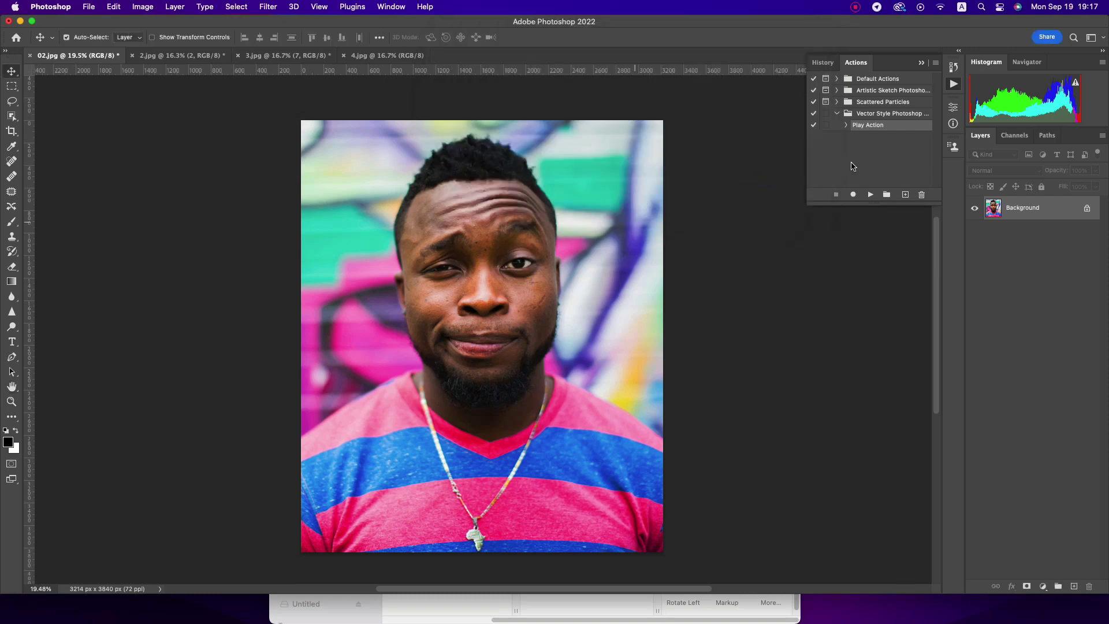
- Add a hidden empty layer named 'brush' above Background, then reselect Background
{"action": "left_click", "coordinate": [875, 126]}
{"action": "left_click", "coordinate": [1049, 207]}
{"action": "left_click", "coordinate": [1074, 585]}
{"action": "type", "text": "brush"}
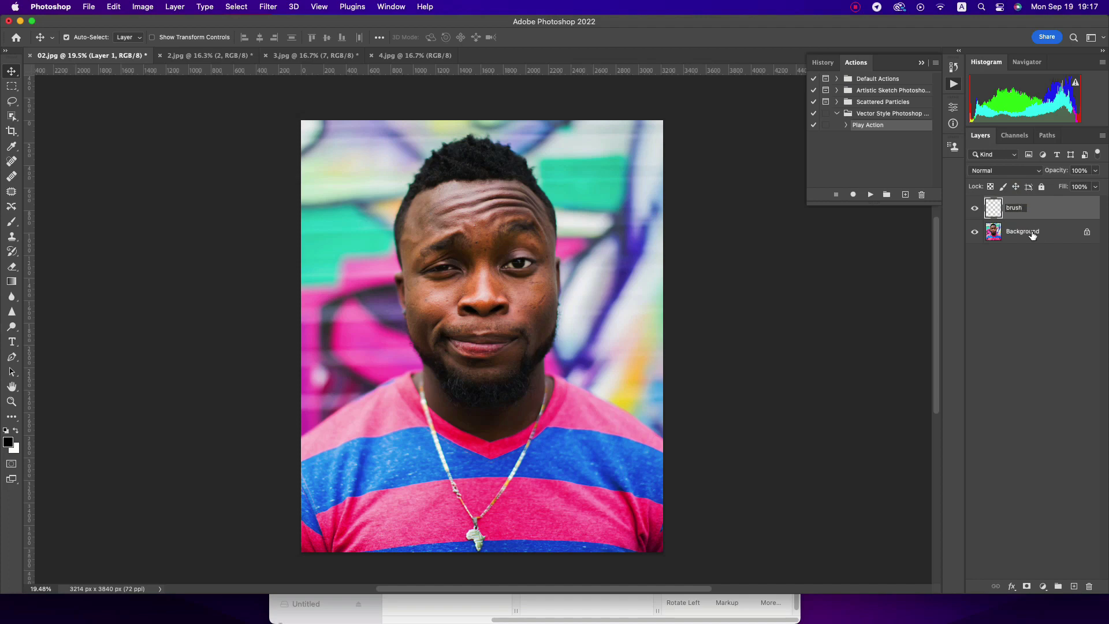
{"action": "left_click", "coordinate": [1014, 294]}
{"action": "left_click", "coordinate": [1039, 208]}
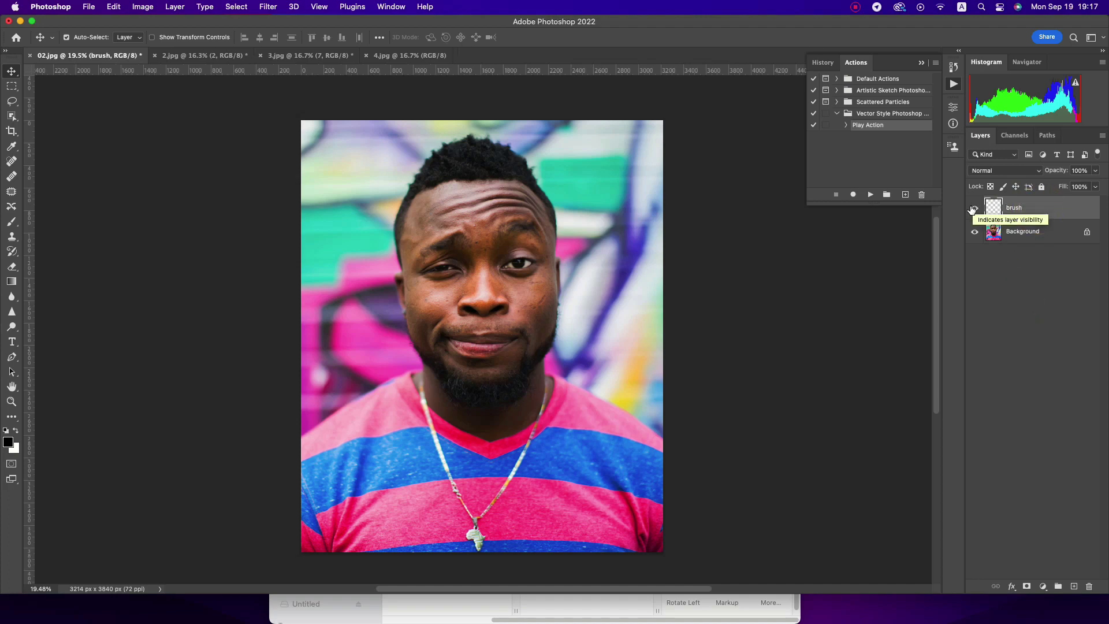
{"action": "left_click", "coordinate": [973, 208]}
{"action": "left_click", "coordinate": [1028, 231]}
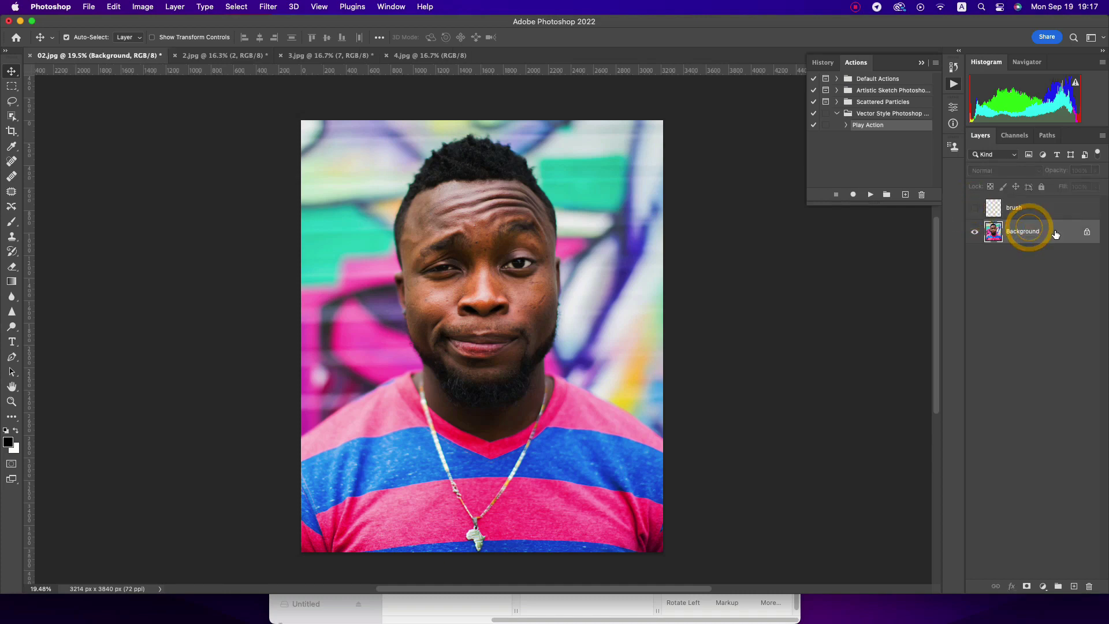
- Select the man with Object Selection and refine it in Select and Mask with 22% contrast
{"action": "left_click", "coordinate": [11, 116]}
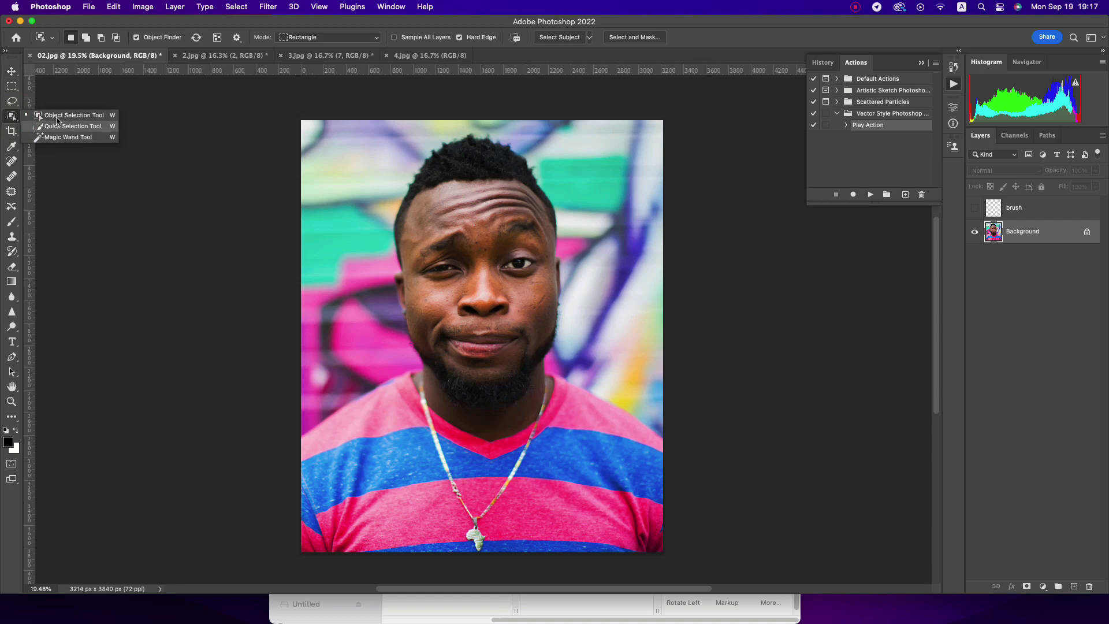
{"action": "left_click", "coordinate": [67, 115]}
{"action": "left_click", "coordinate": [11, 118]}
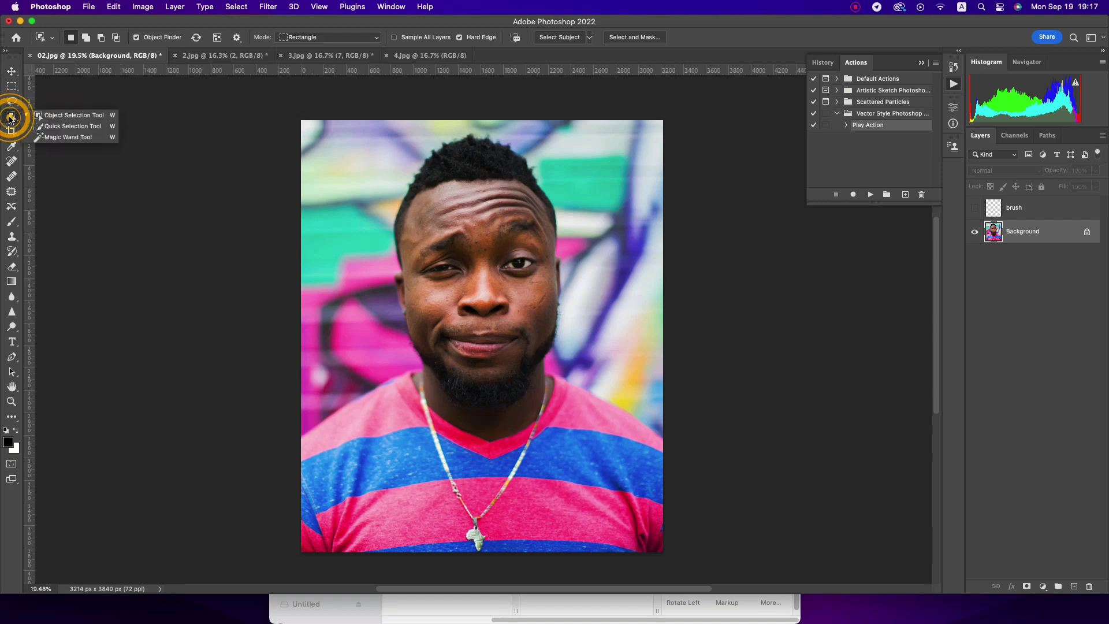
{"action": "left_click", "coordinate": [73, 119]}
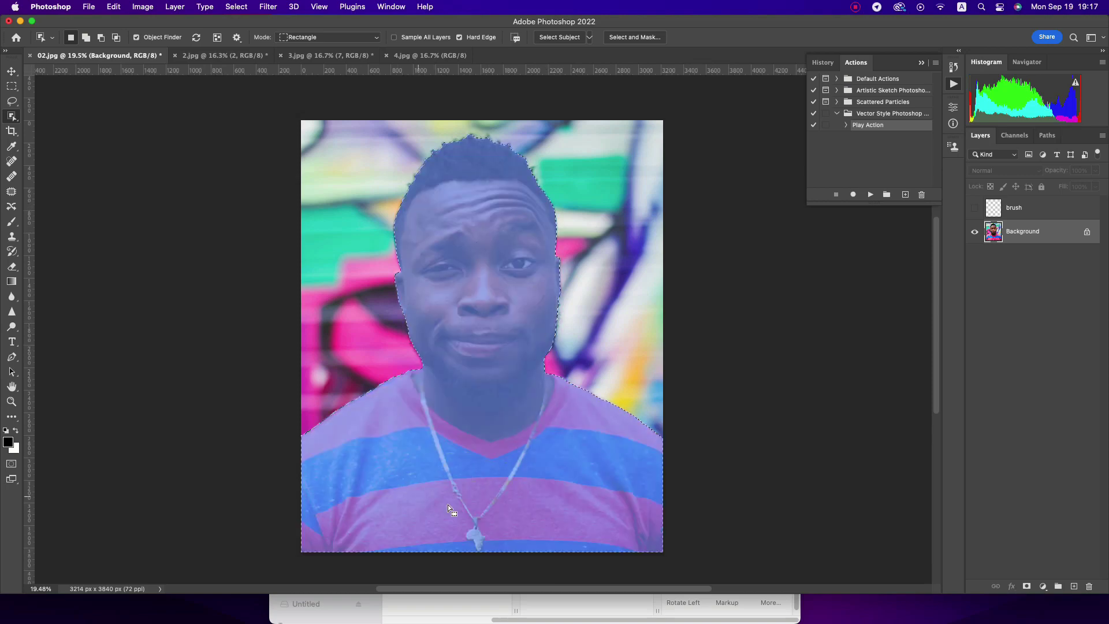
{"action": "left_click", "coordinate": [635, 37]}
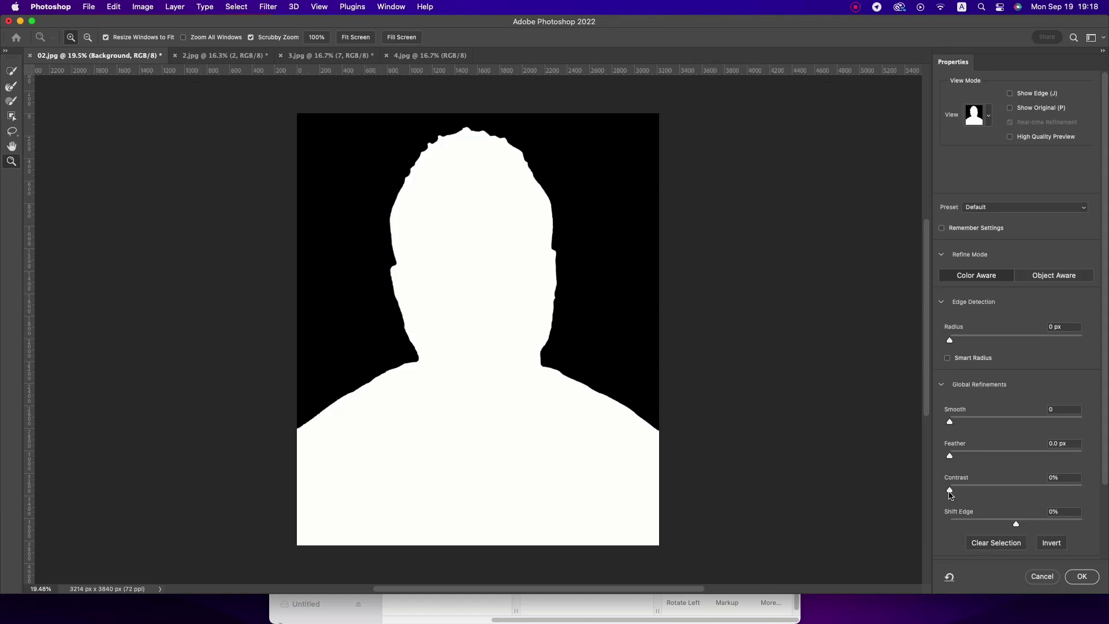
{"action": "left_click_drag", "start_coordinate": [949, 491], "coordinate": [1004, 486]}
{"action": "left_click", "coordinate": [1081, 577]}
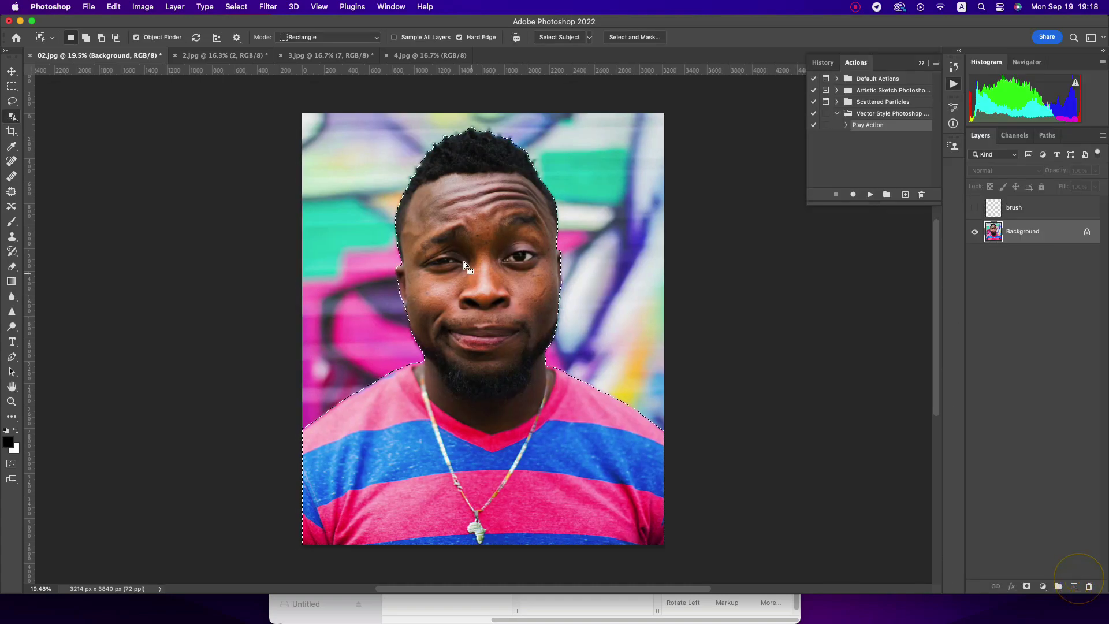
- Make the brush layer visible and active, and switch to the Paint Bucket tool
{"action": "left_click", "coordinate": [1025, 208]}
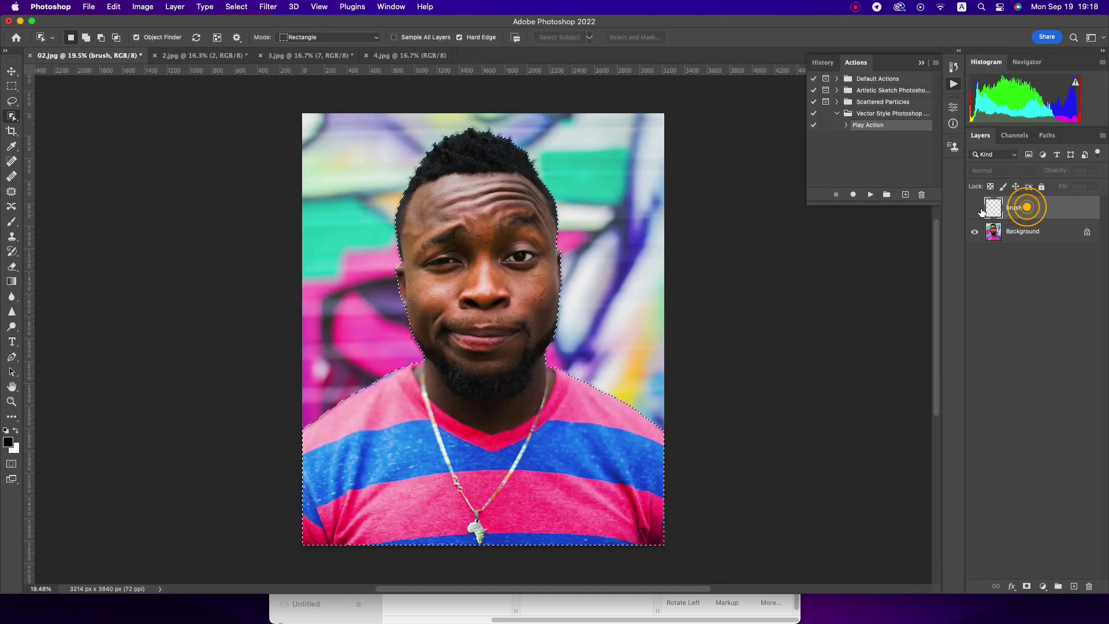
{"action": "left_click", "coordinate": [974, 208]}
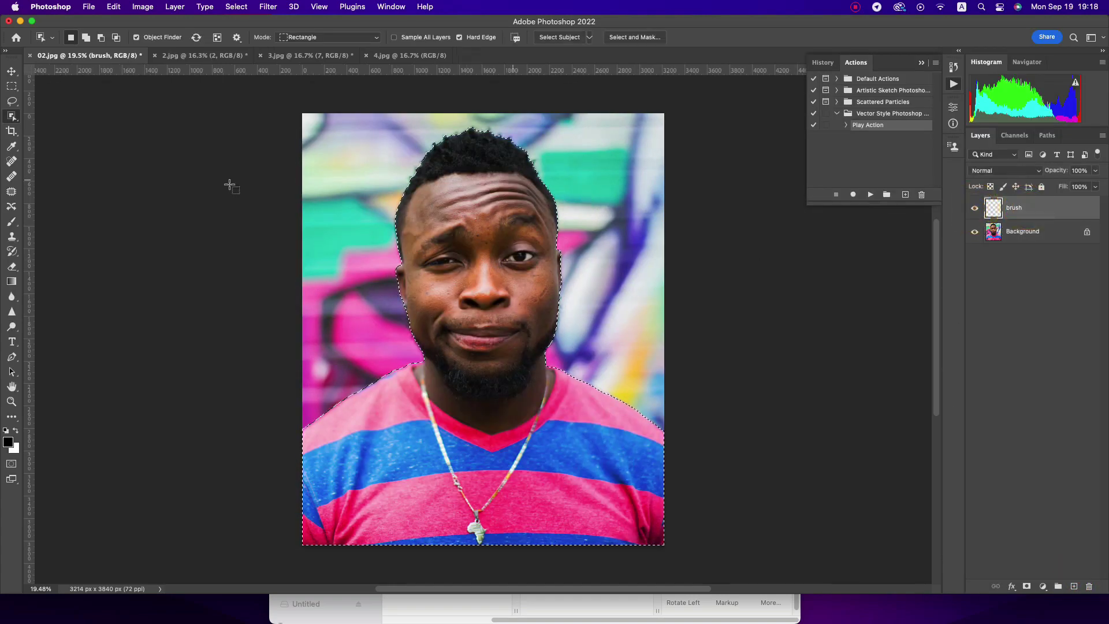
{"action": "left_click", "coordinate": [11, 282]}
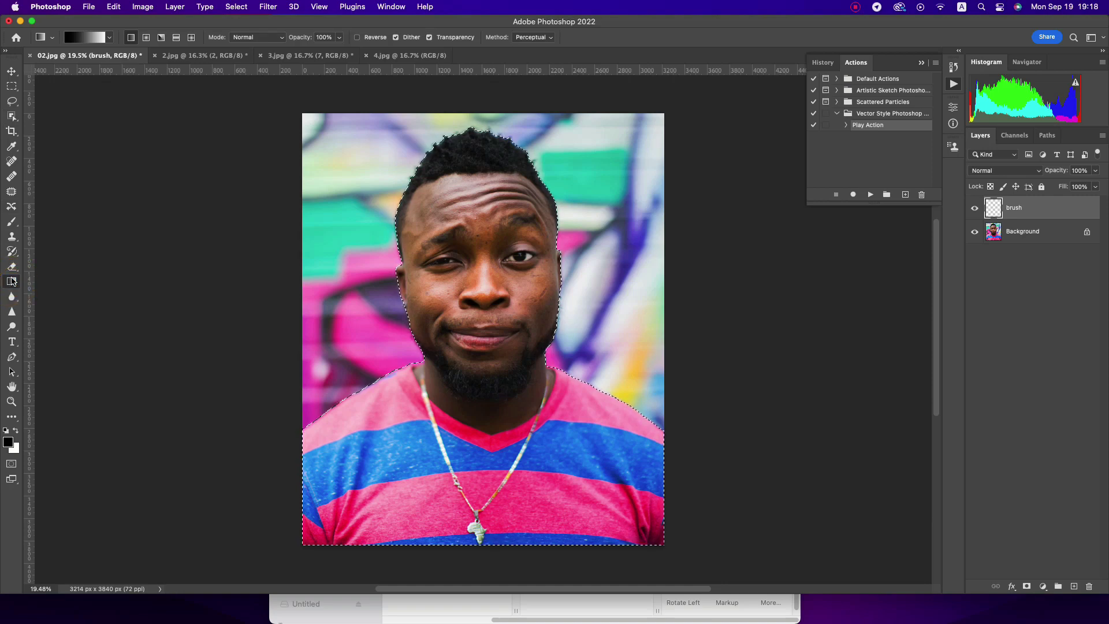
{"action": "key", "text": "shift+g"}
{"action": "left_click", "coordinate": [12, 416]}
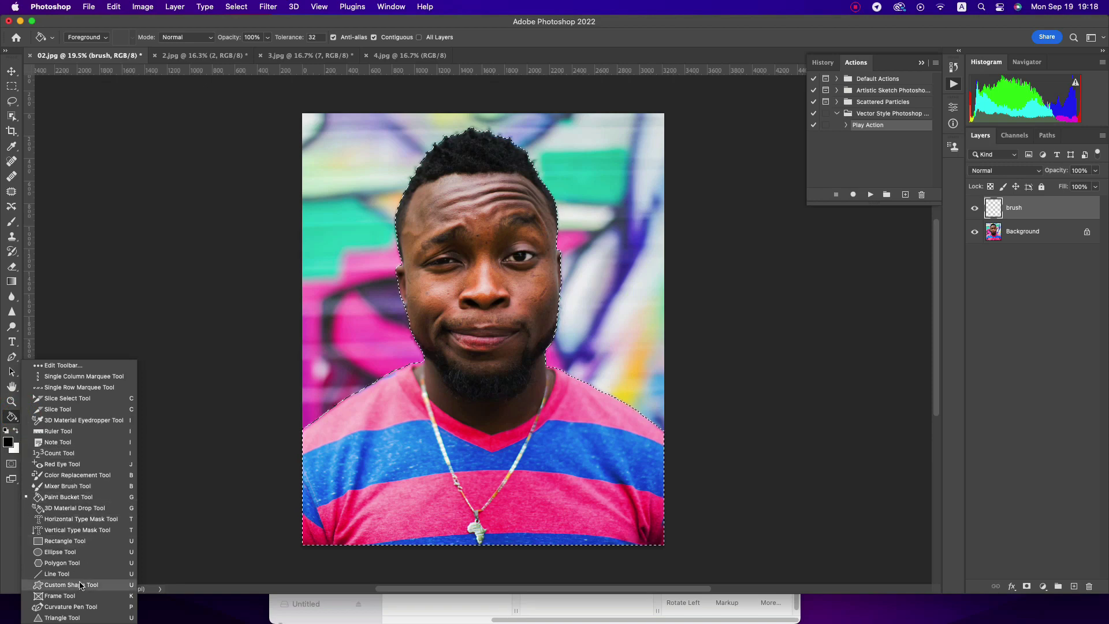
{"action": "left_click", "coordinate": [12, 401]}
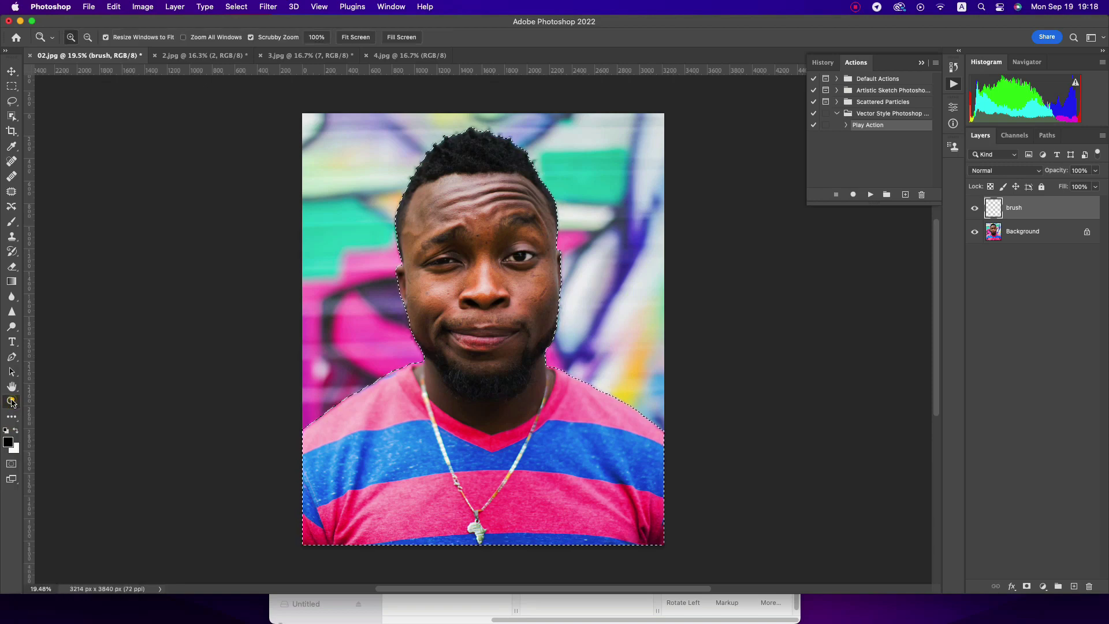
{"action": "key", "text": "g"}
{"action": "left_click", "coordinate": [11, 418]}
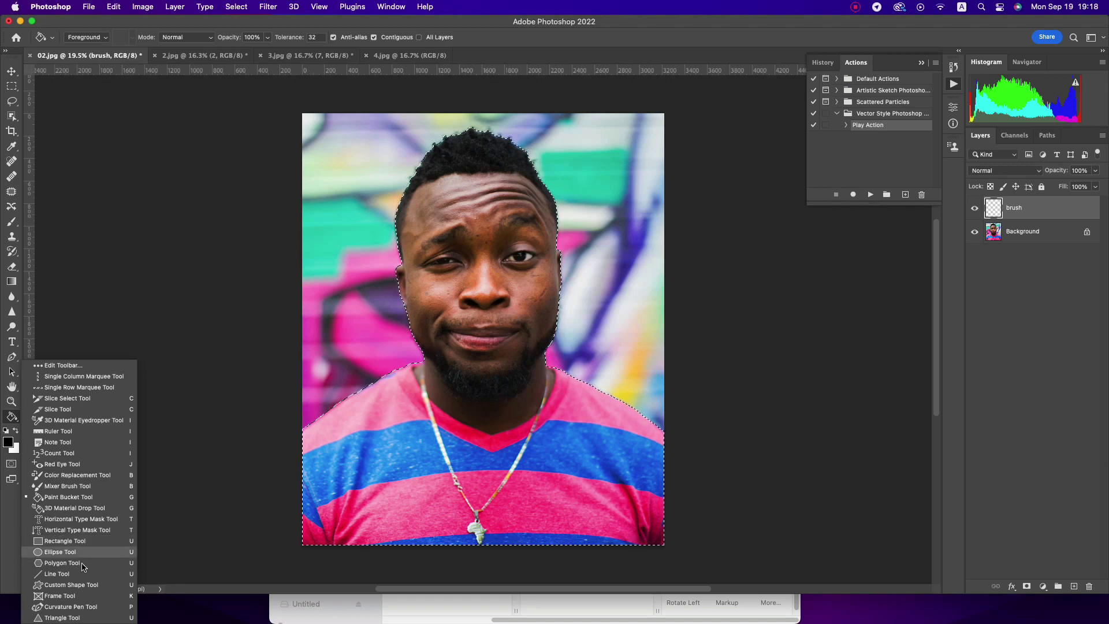
{"action": "scroll", "coordinate": [80, 570], "scroll_direction": "down", "scroll_amount": 5}
{"action": "scroll", "coordinate": [81, 570], "scroll_direction": "up", "scroll_amount": 3}
{"action": "left_click", "coordinate": [47, 496]}
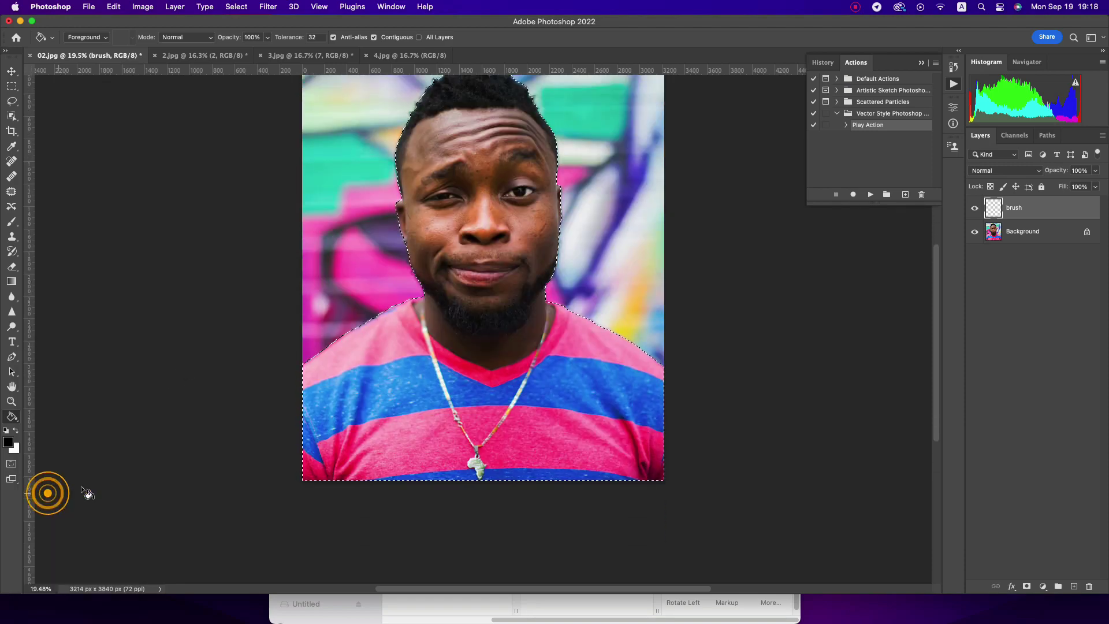
- Set the foreground colour to red and fill the man's selected silhouette on the brush layer
{"action": "left_click", "coordinate": [8, 443]}
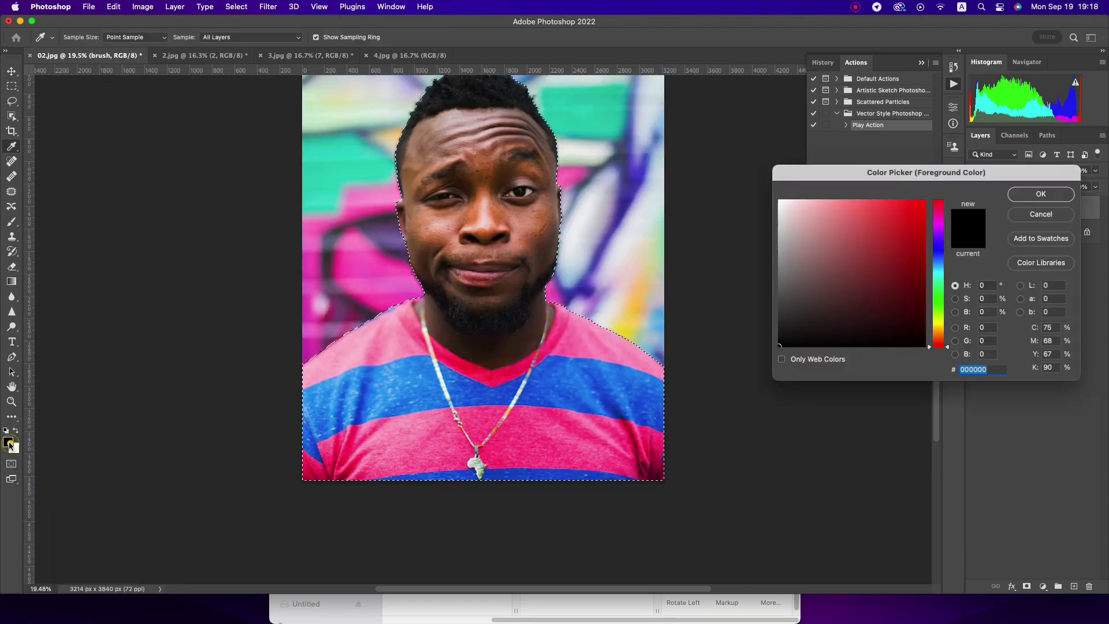
{"action": "left_click", "coordinate": [905, 224]}
{"action": "left_click", "coordinate": [1050, 194]}
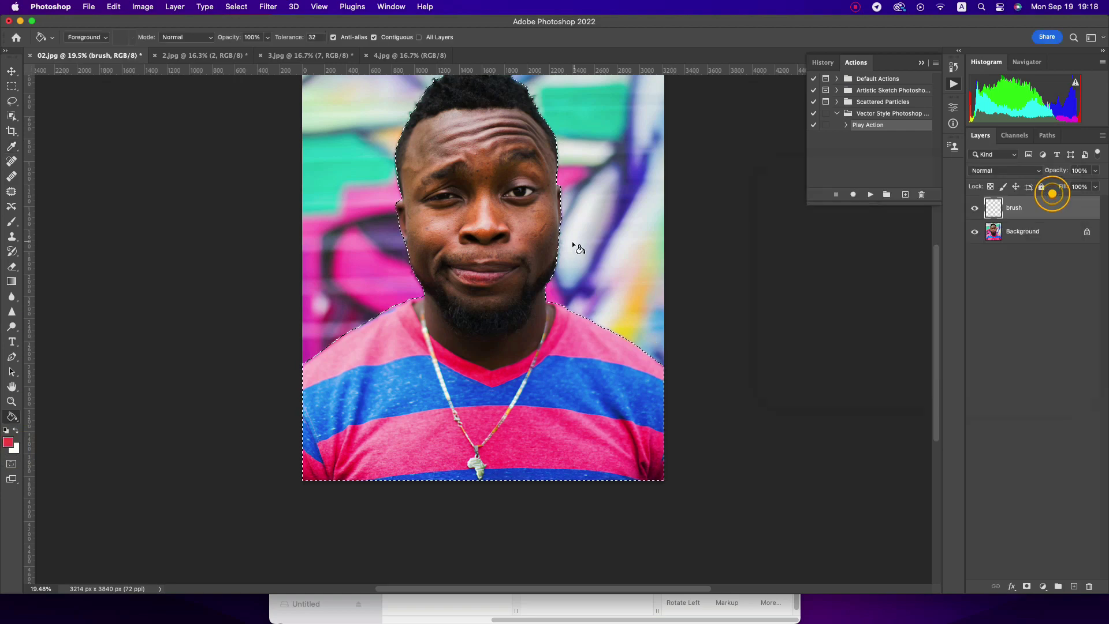
{"action": "scroll", "coordinate": [537, 258], "scroll_direction": "up", "scroll_amount": 1}
{"action": "left_click", "coordinate": [1022, 231]}
{"action": "left_click", "coordinate": [1032, 208]}
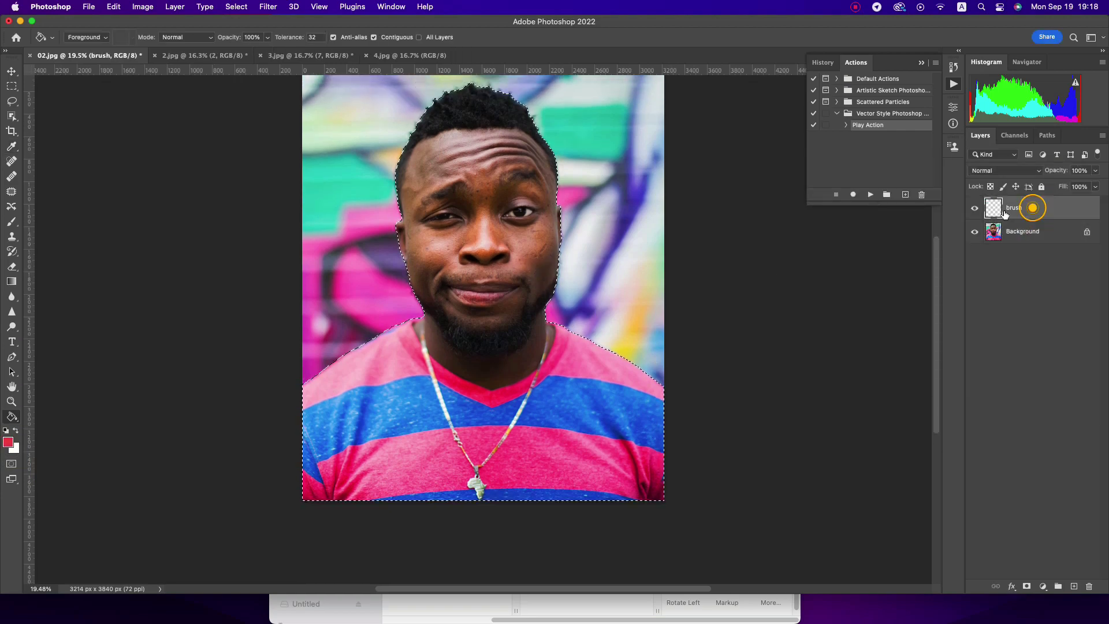
{"action": "left_click", "coordinate": [513, 260]}
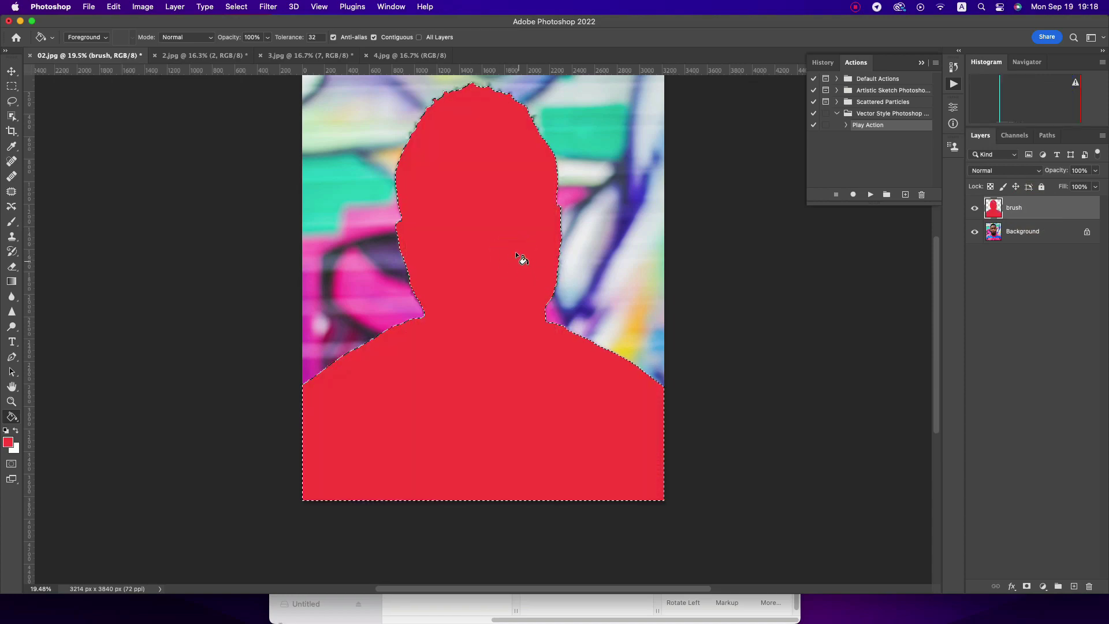
- Clear the selection and select the brush layer and the action's Play Action step
{"action": "key", "text": "ctrl+d"}
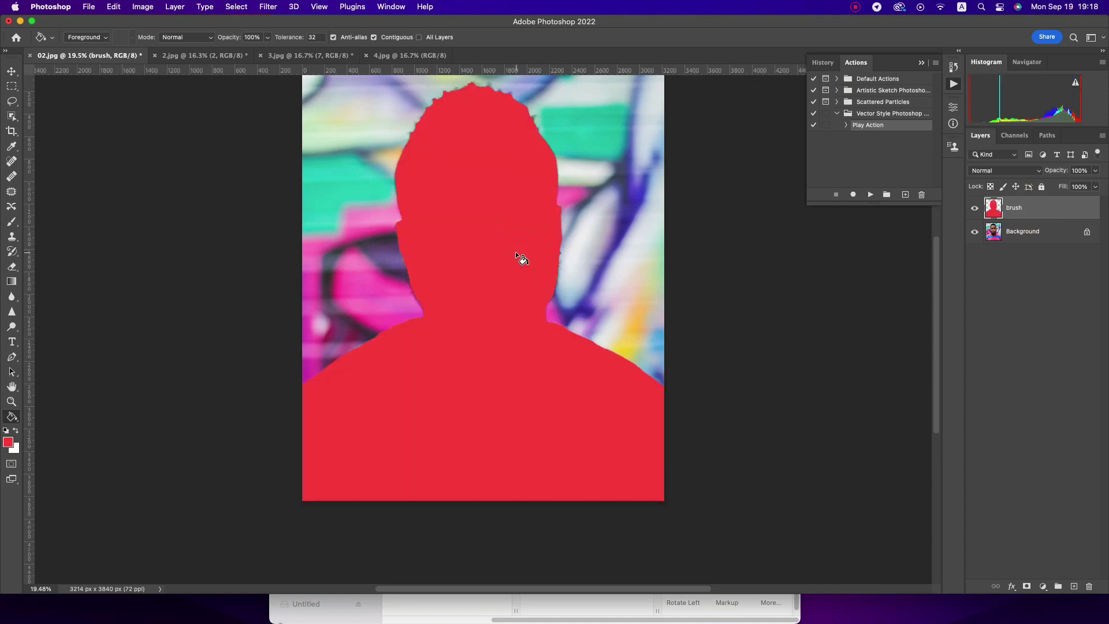
{"action": "key", "text": "v"}
{"action": "left_click", "coordinate": [1049, 207]}
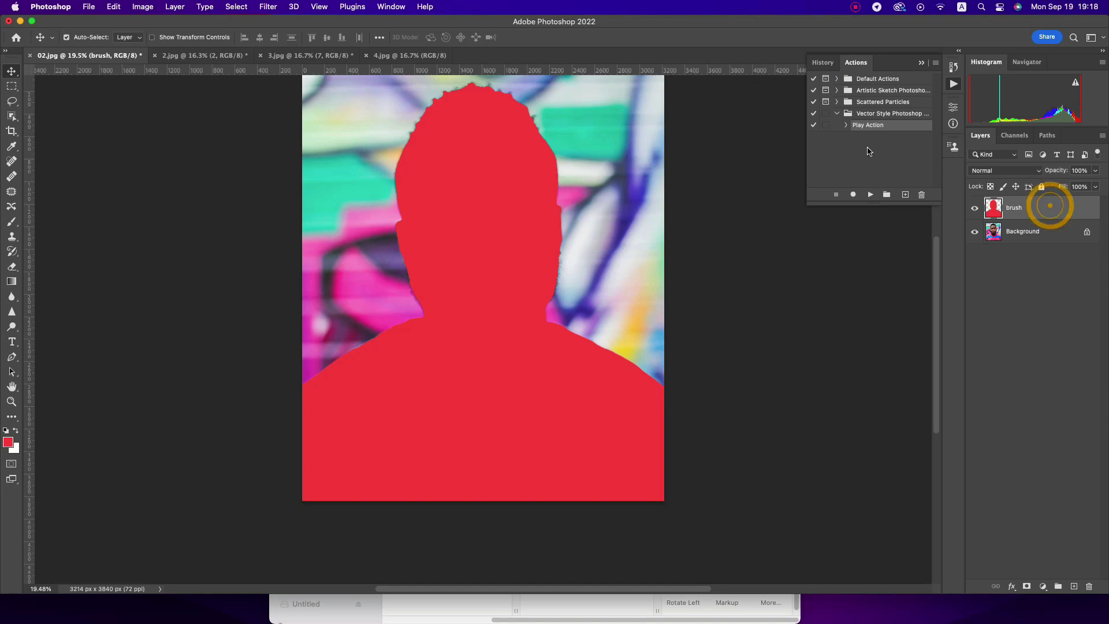
{"action": "left_click", "coordinate": [876, 125]}
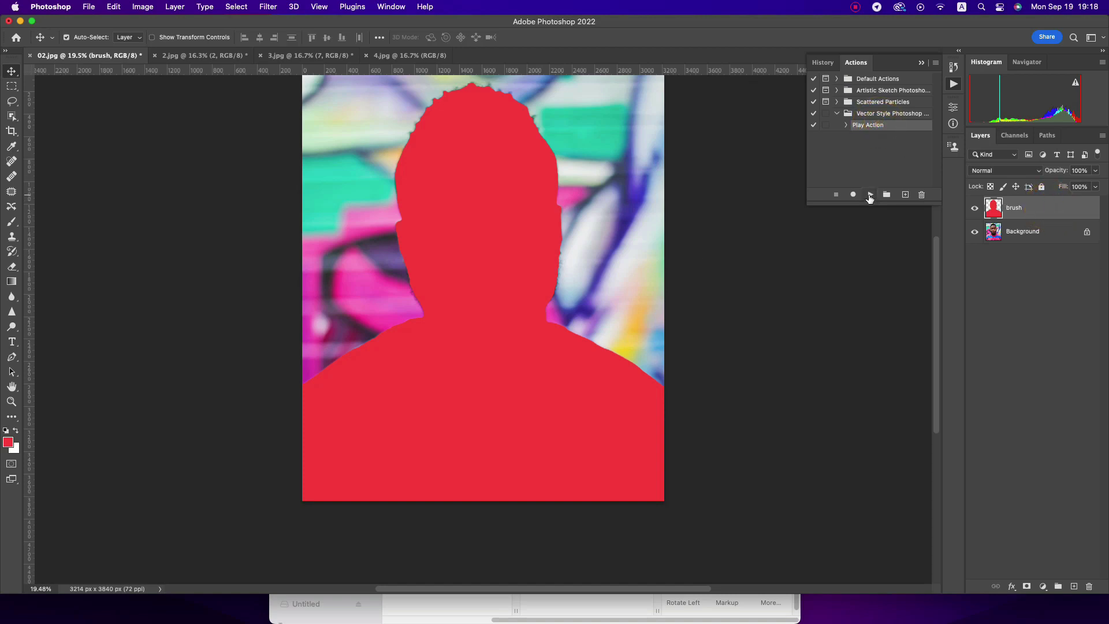
- Play the Vector Style action, then toggle the Frame, Particular and sunburst layers to check each
{"action": "left_click", "coordinate": [870, 196]}
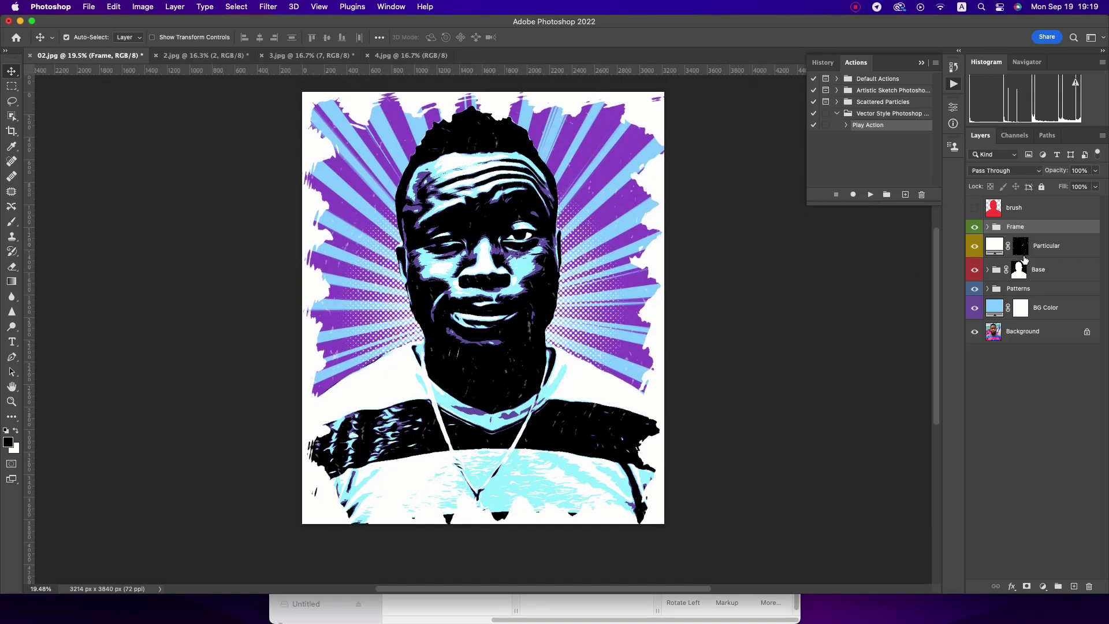
{"action": "left_click", "coordinate": [975, 227]}
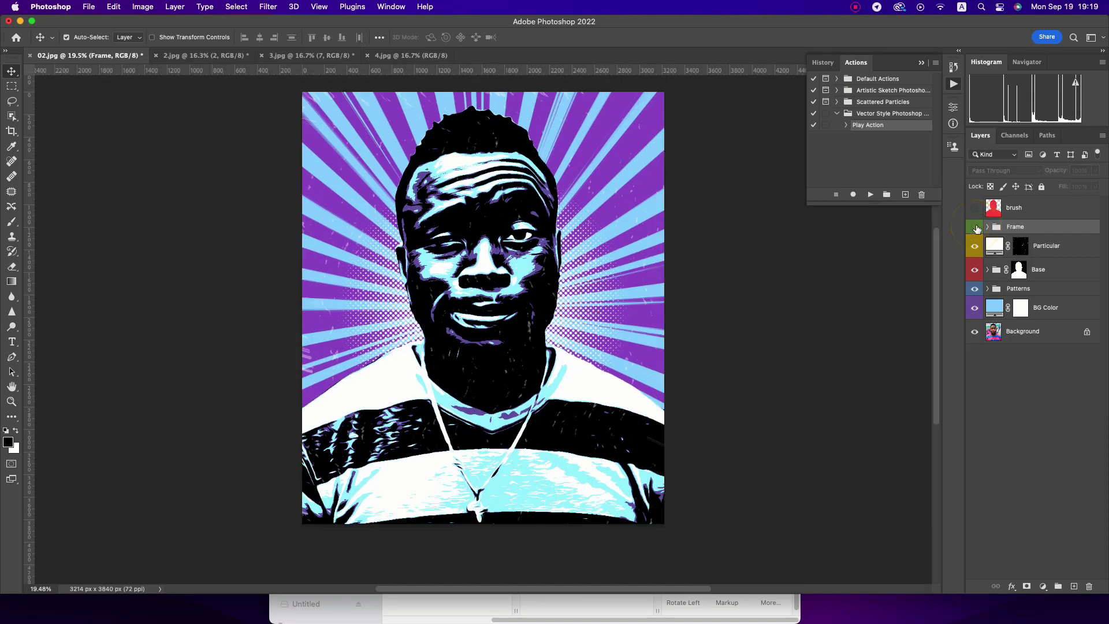
{"action": "left_click", "coordinate": [976, 227]}
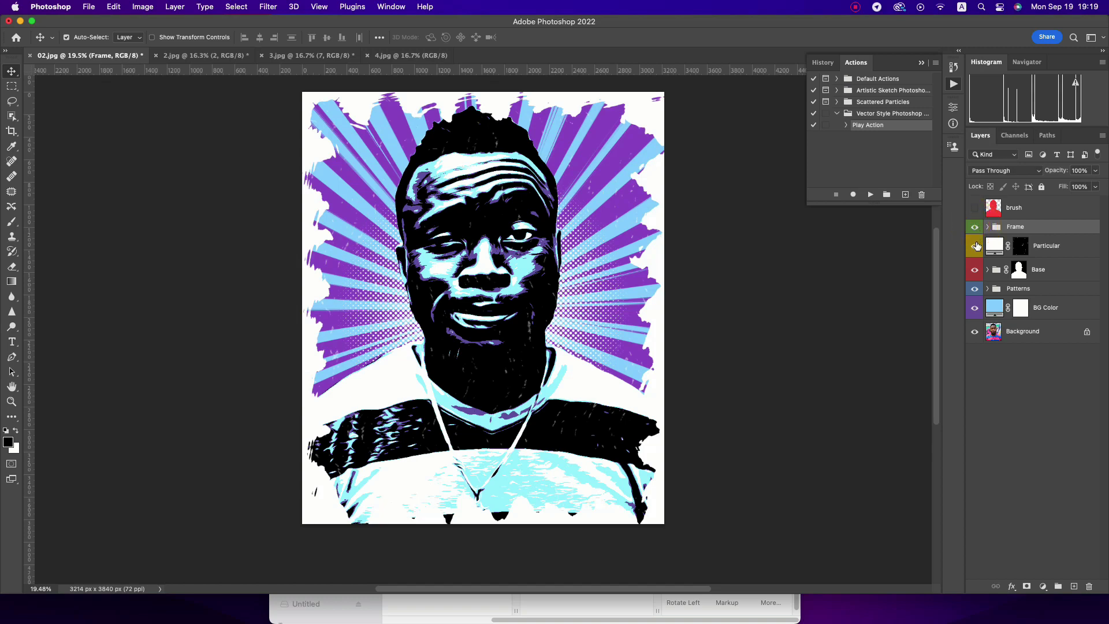
{"action": "left_click", "coordinate": [974, 246]}
{"action": "left_click", "coordinate": [1027, 274]}
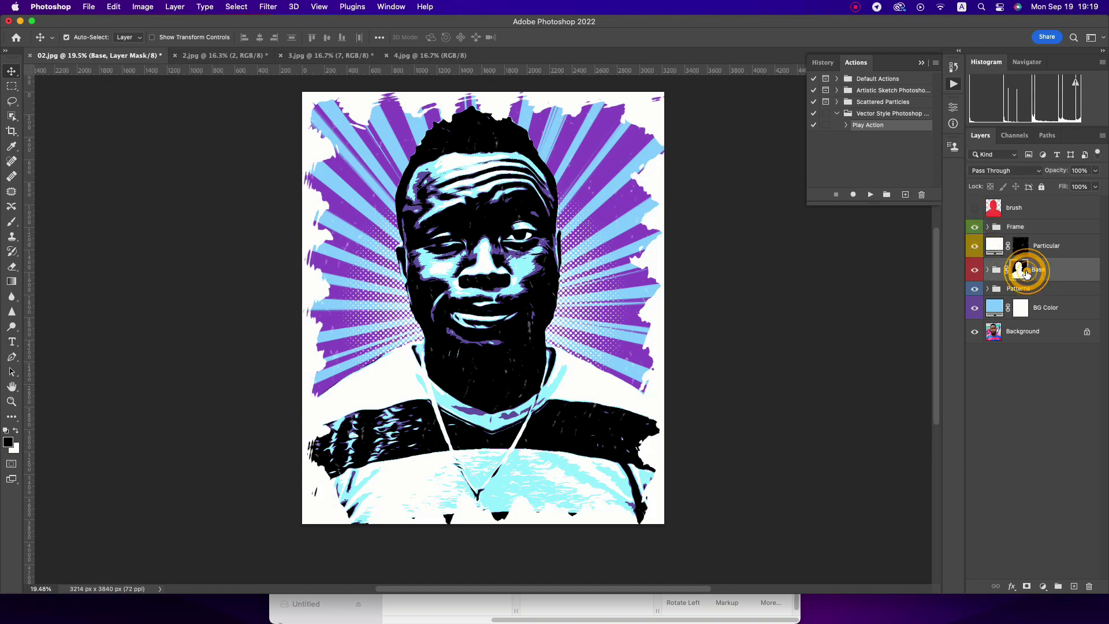
{"action": "left_click", "coordinate": [973, 290]}
{"action": "left_click", "coordinate": [973, 290]}
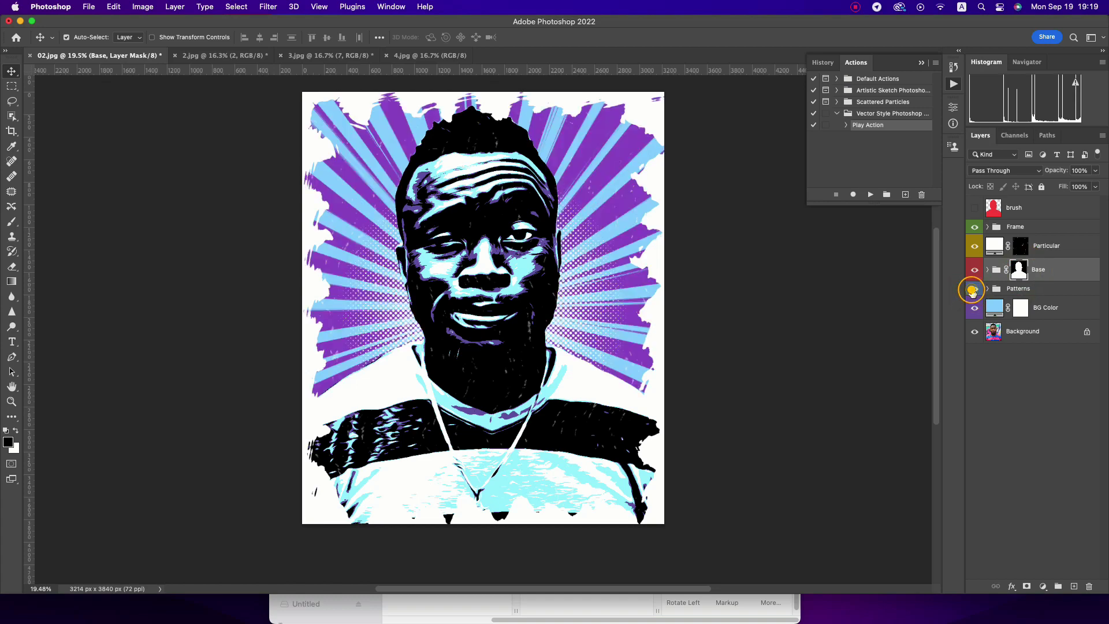
{"action": "left_click", "coordinate": [1022, 291]}
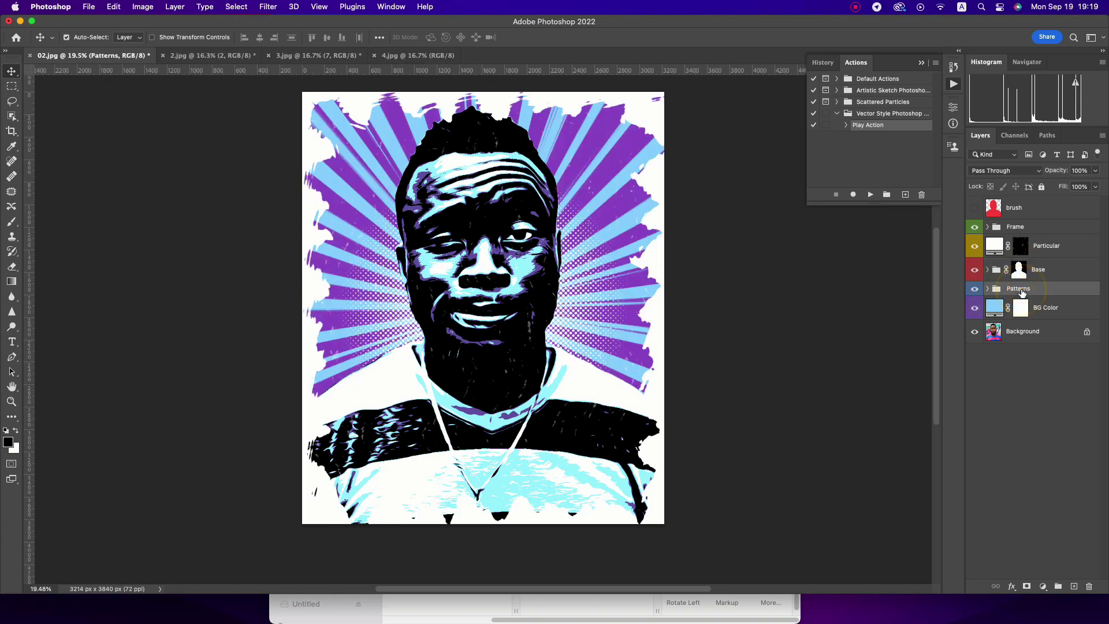
- Change the BG Color fill to a pale cream
{"action": "double_click", "coordinate": [994, 310]}
{"action": "mouse_move", "coordinate": [941, 292]}
{"action": "left_mouse_down"}
{"action": "mouse_move", "coordinate": [939, 345]}
{"action": "mouse_move", "coordinate": [941, 325]}
{"action": "left_mouse_up"}
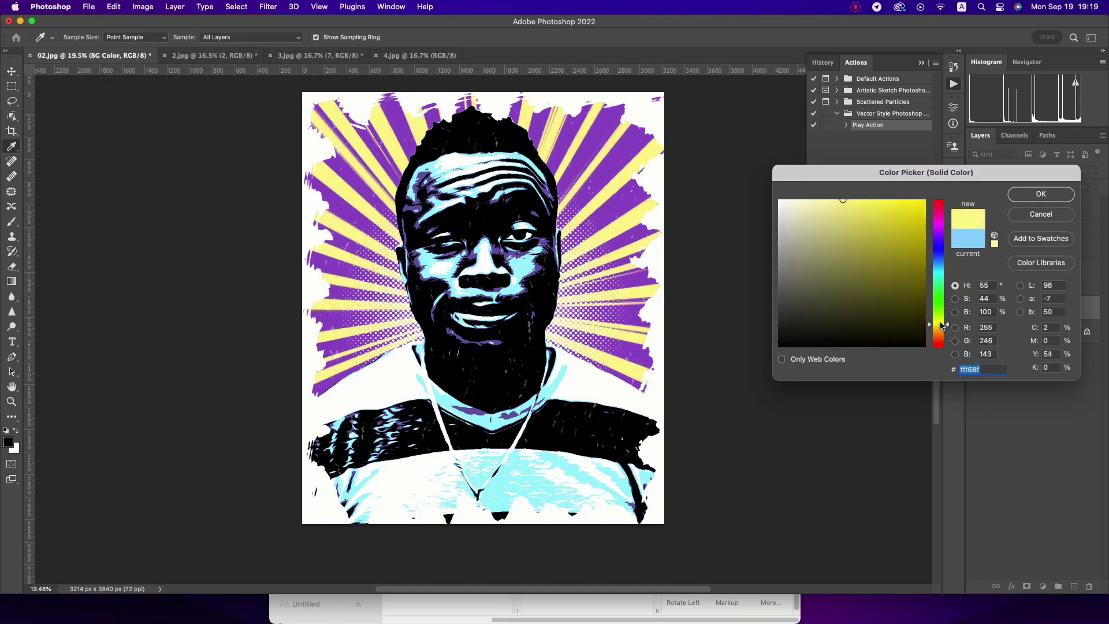
{"action": "left_click", "coordinate": [811, 219]}
{"action": "left_click", "coordinate": [1040, 194]}
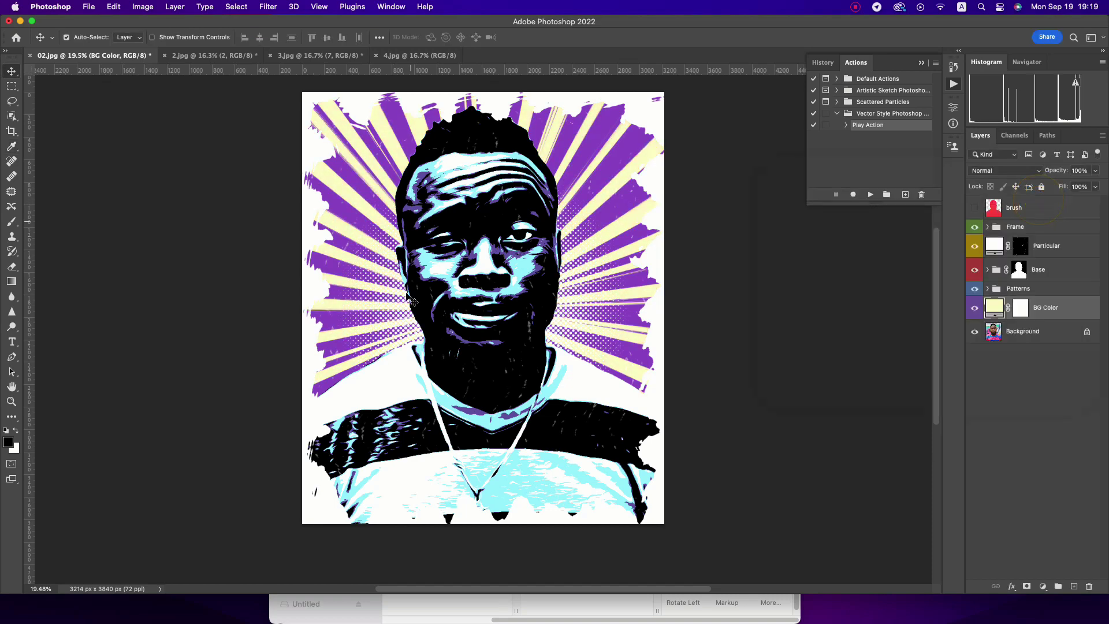
- In Base > Color effects, hide the light-blue Color 3 tint and turn on peach Color 2
{"action": "left_click", "coordinate": [1036, 290]}
{"action": "left_click", "coordinate": [1039, 270]}
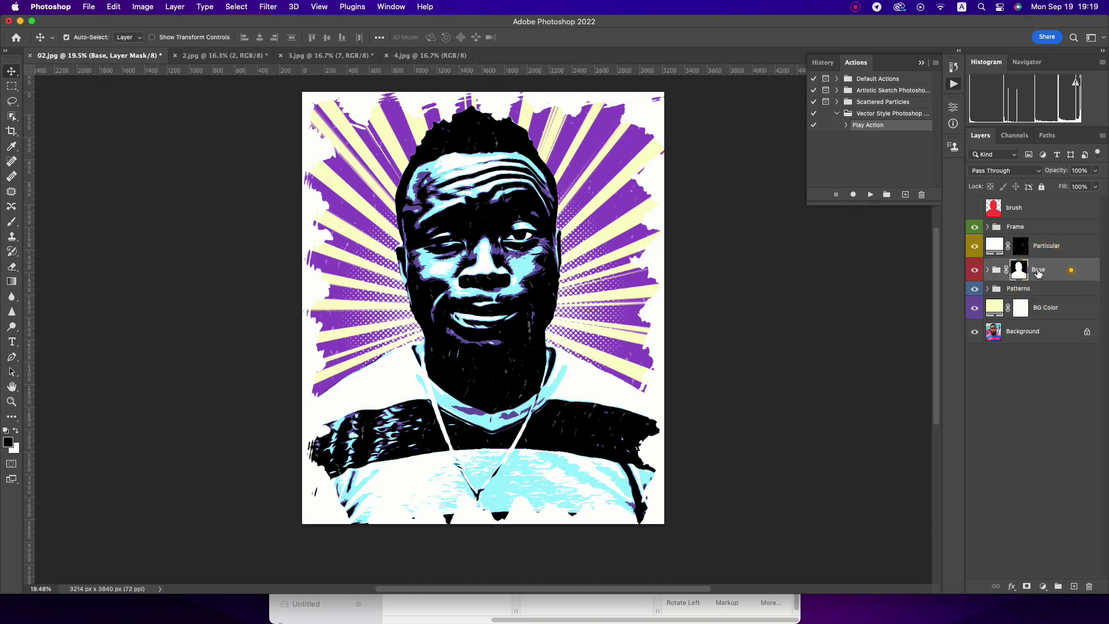
{"action": "left_click", "coordinate": [988, 270]}
{"action": "left_click", "coordinate": [996, 302]}
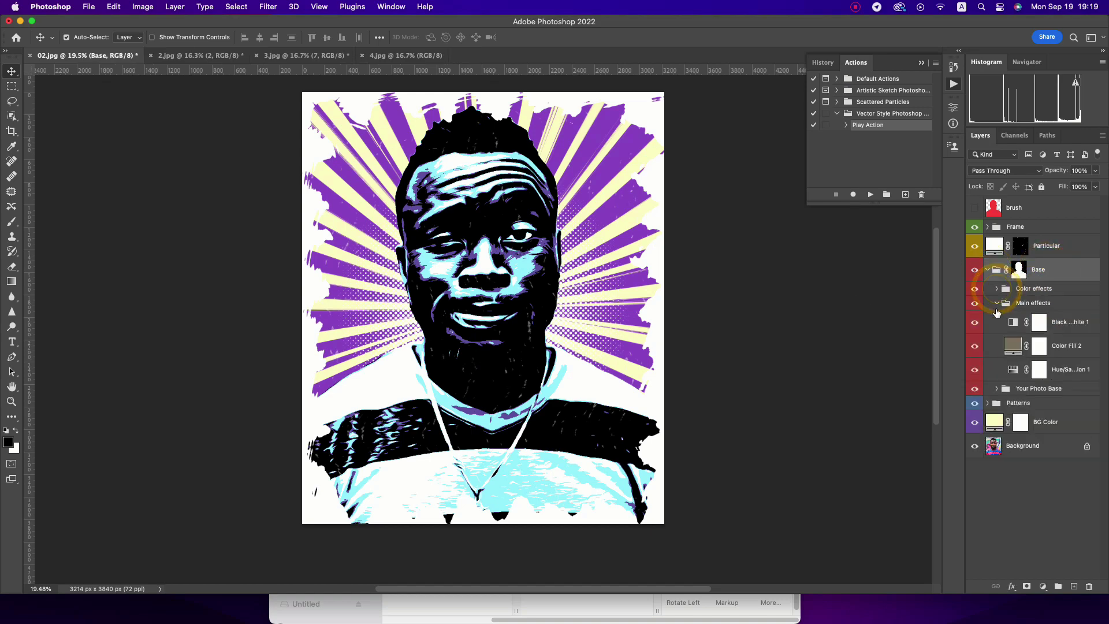
{"action": "left_click", "coordinate": [999, 290]}
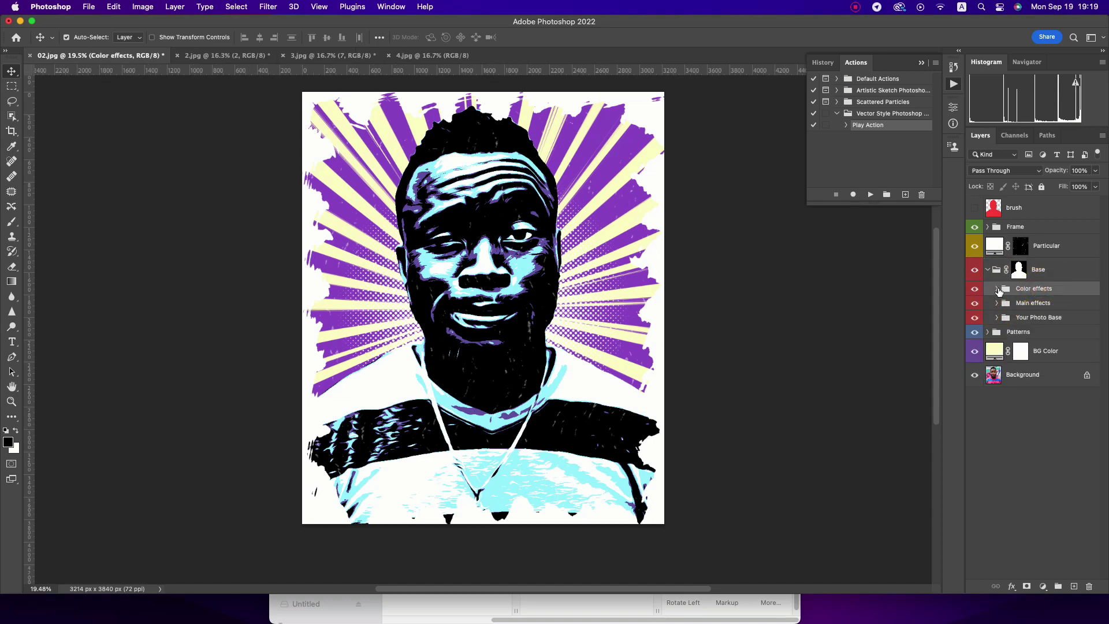
{"action": "left_click", "coordinate": [997, 289]}
{"action": "left_click", "coordinate": [977, 309]}
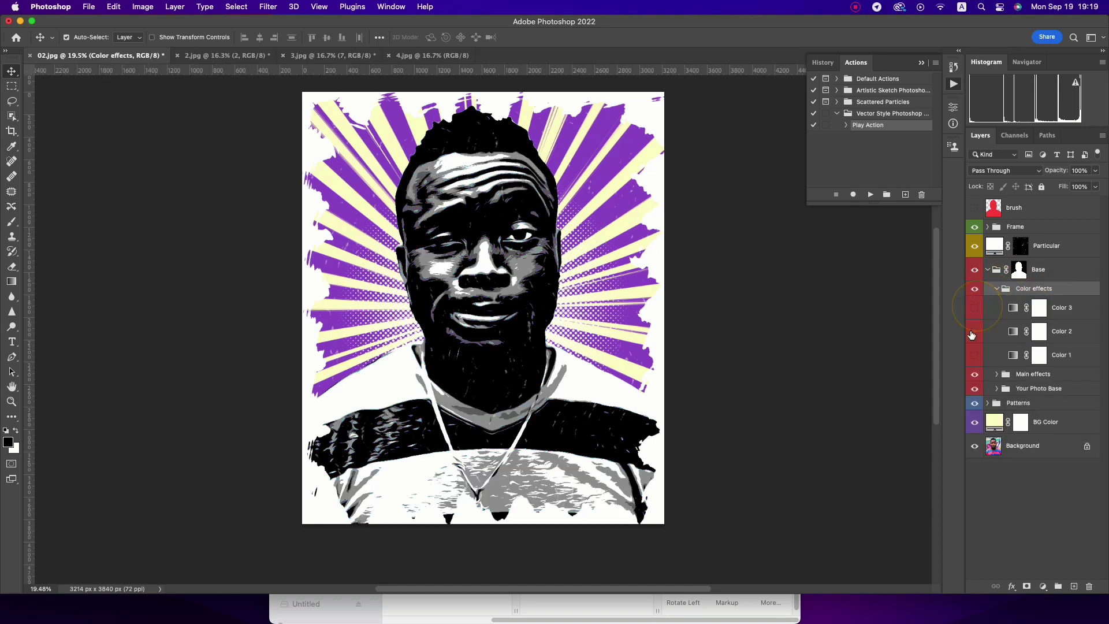
{"action": "left_click", "coordinate": [974, 331]}
{"action": "left_click", "coordinate": [975, 331]}
{"action": "left_click", "coordinate": [974, 355]}
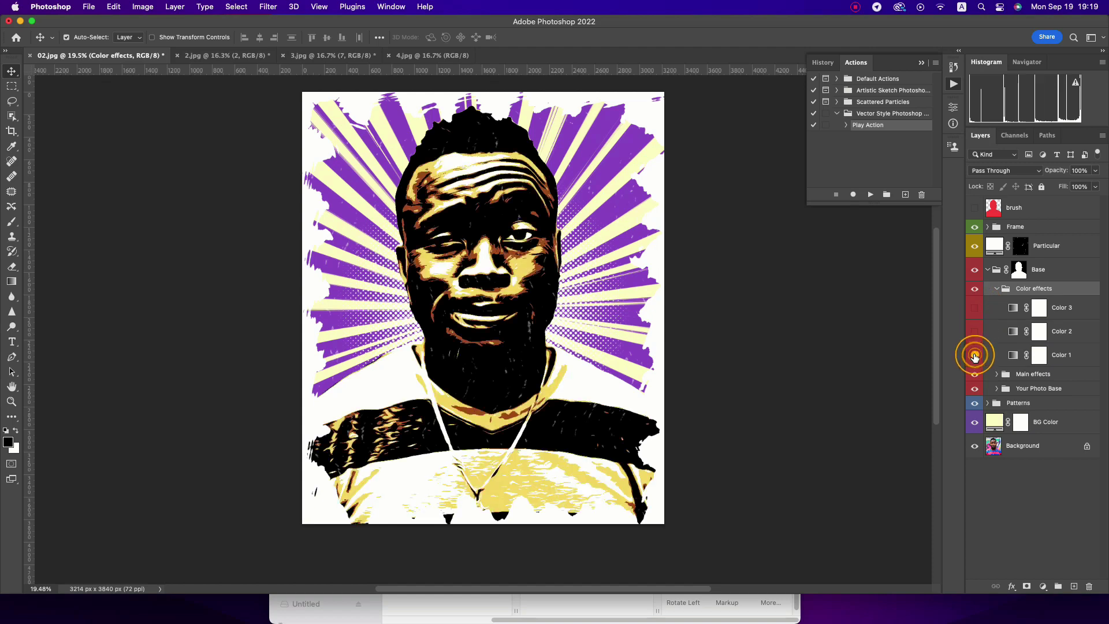
{"action": "left_click", "coordinate": [974, 355]}
{"action": "left_click", "coordinate": [973, 331]}
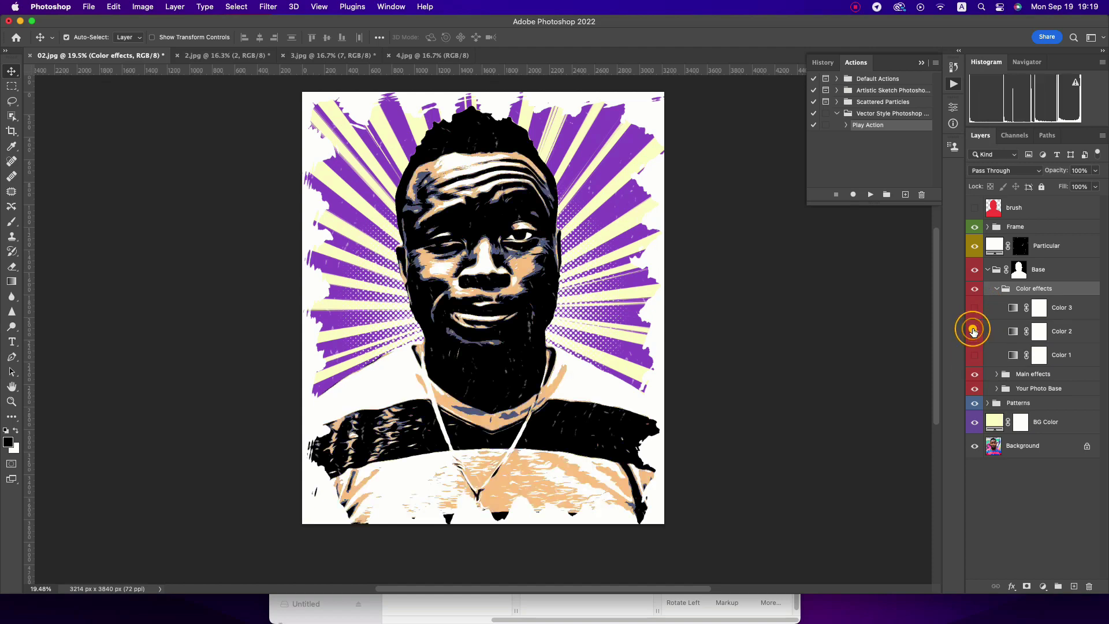
- Collapse Color effects, expand Main effects and select the Color Fill 2 layer
{"action": "left_click", "coordinate": [997, 290]}
{"action": "left_click", "coordinate": [1009, 305]}
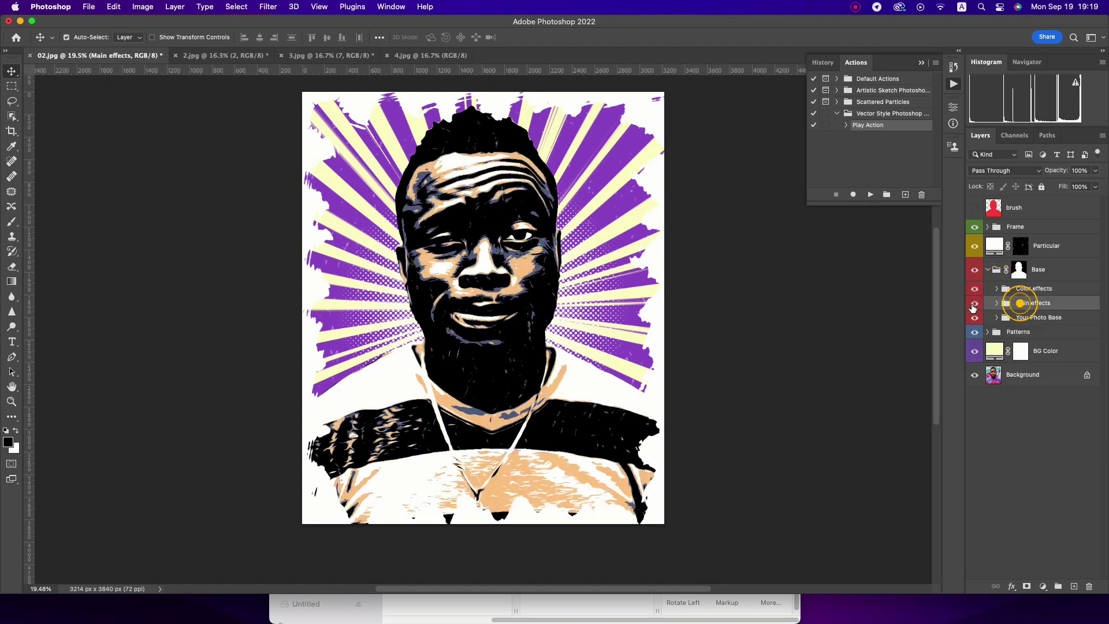
{"action": "left_click", "coordinate": [997, 303]}
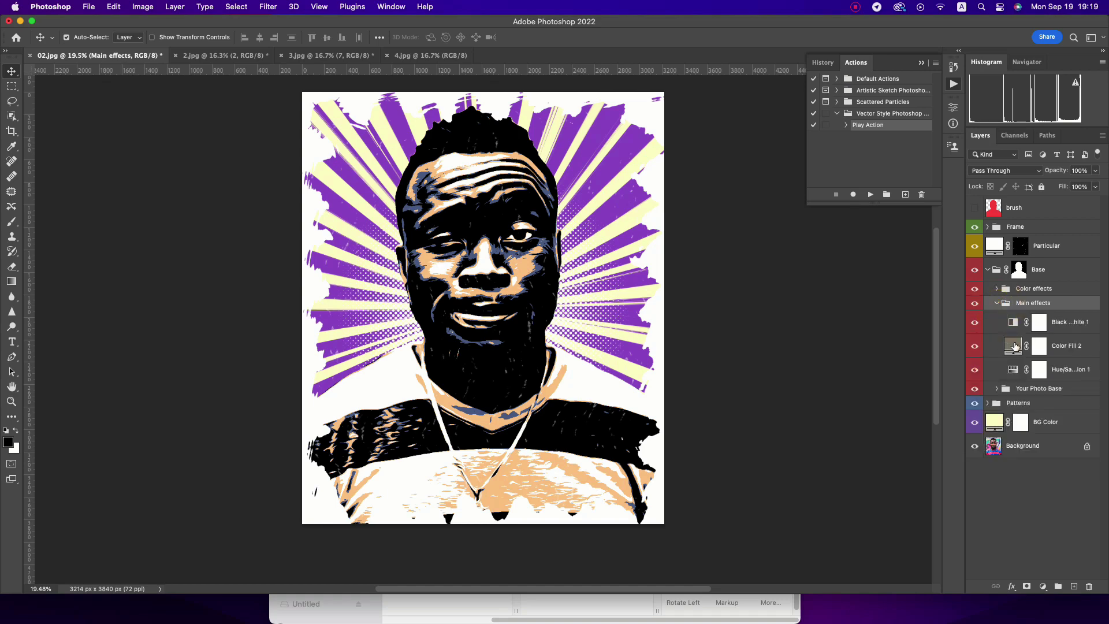
{"action": "left_click", "coordinate": [1075, 346]}
- Set Color Fill 2 to khaki 95876c and collapse the Main effects group
{"action": "double_click", "coordinate": [1014, 345]}
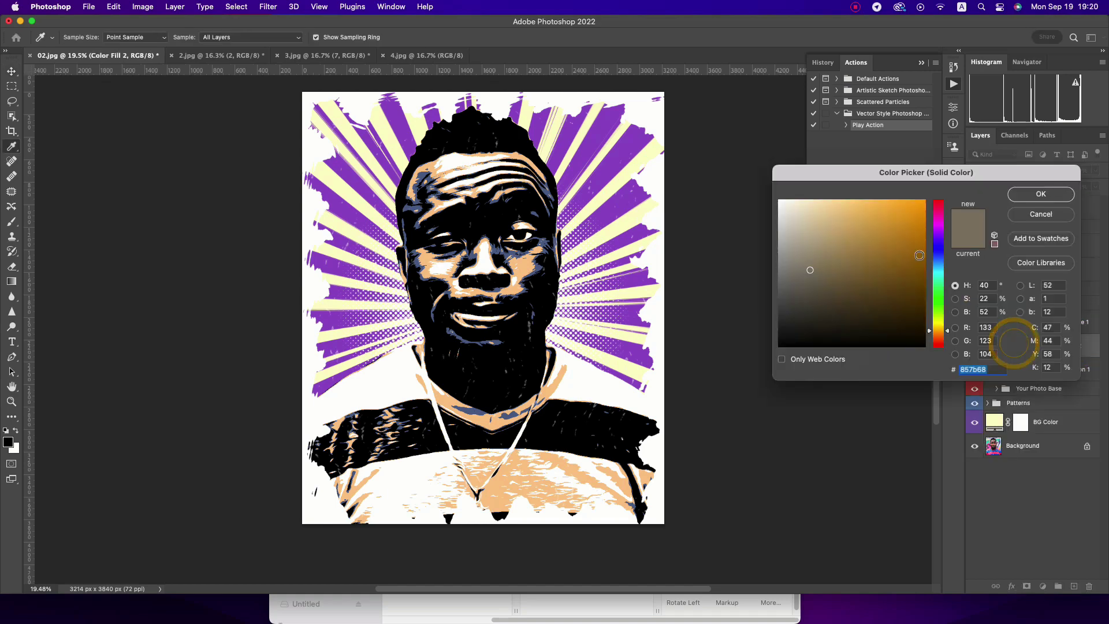
{"action": "left_click_drag", "start_coordinate": [809, 269], "coordinate": [819, 260]}
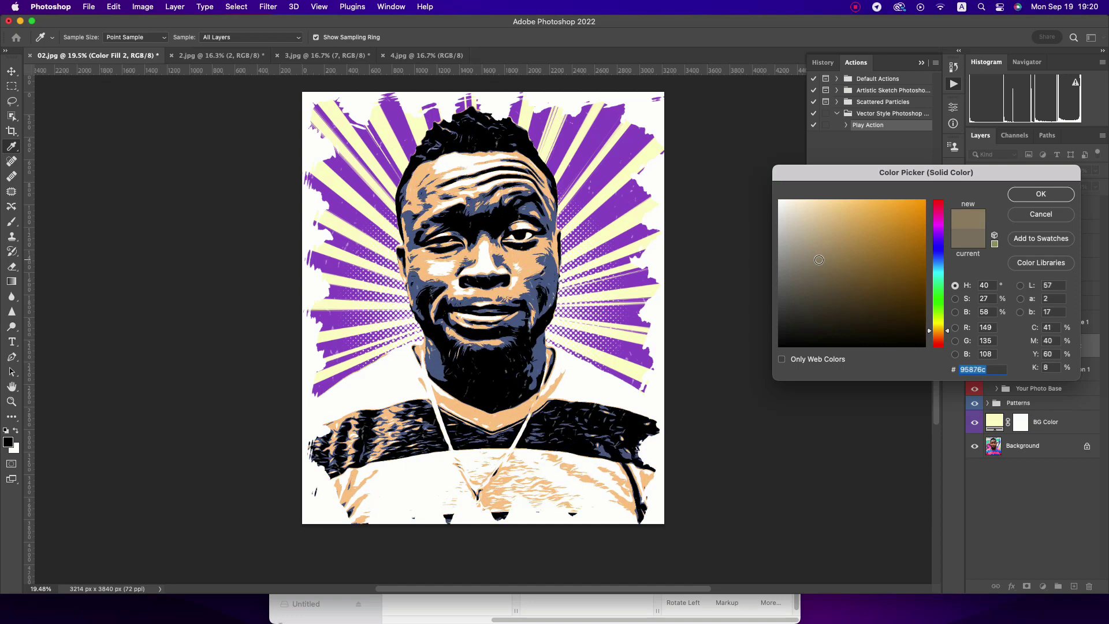
{"action": "left_click", "coordinate": [1040, 194]}
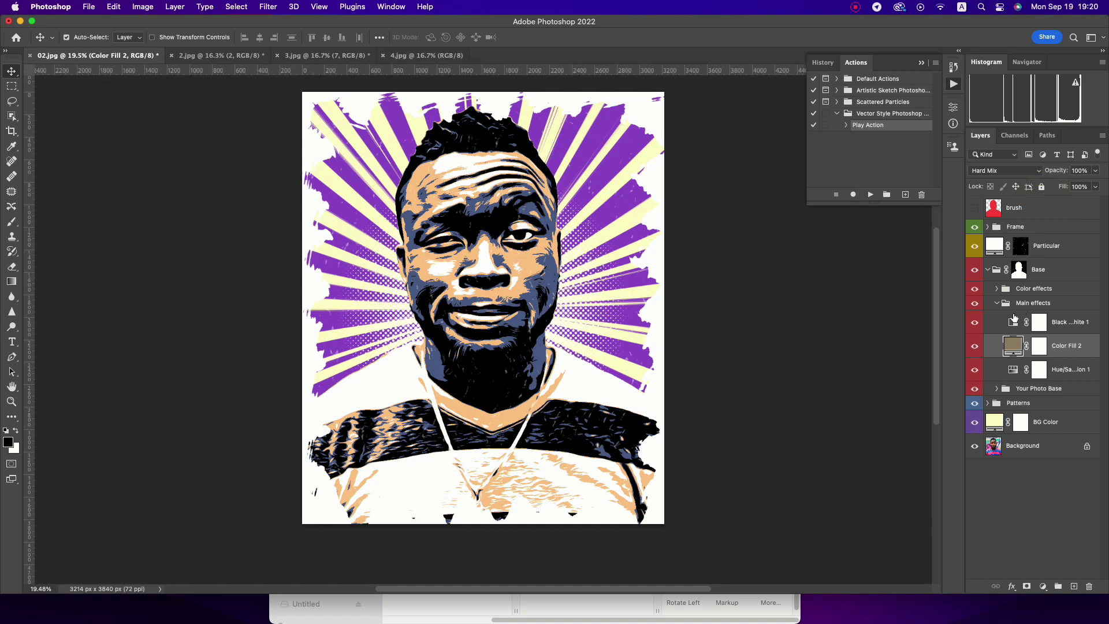
{"action": "left_click", "coordinate": [996, 304]}
- Expand Your Photo Base and toggle Large details and Small details to compare them
{"action": "left_click", "coordinate": [1055, 319]}
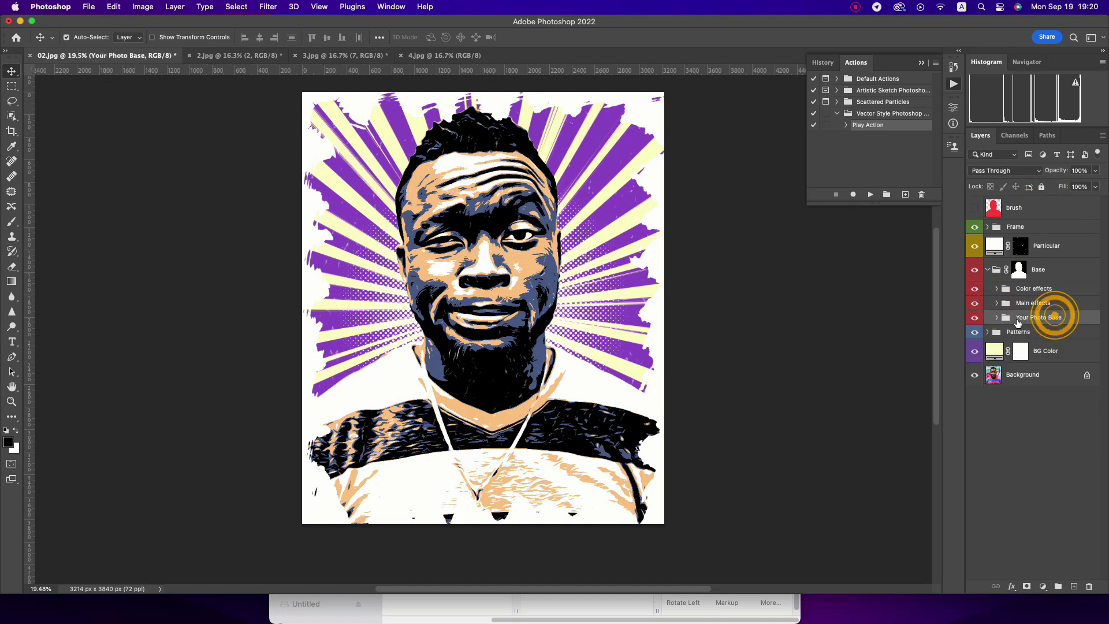
{"action": "left_click", "coordinate": [996, 317]}
{"action": "left_click", "coordinate": [1076, 338]}
{"action": "left_click", "coordinate": [975, 338]}
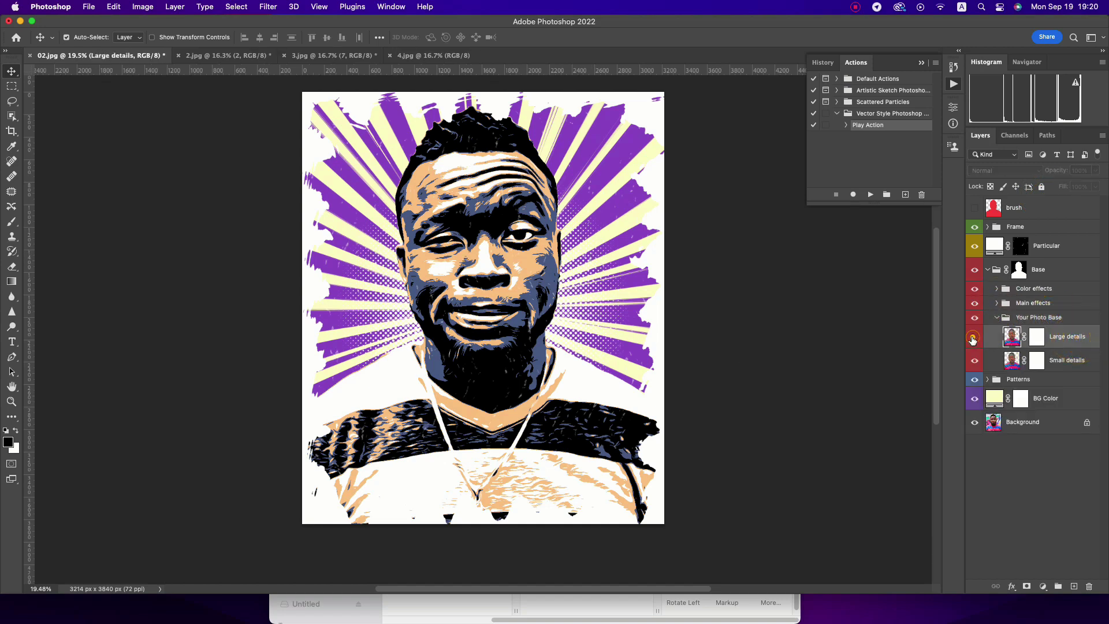
{"action": "left_click", "coordinate": [973, 338]}
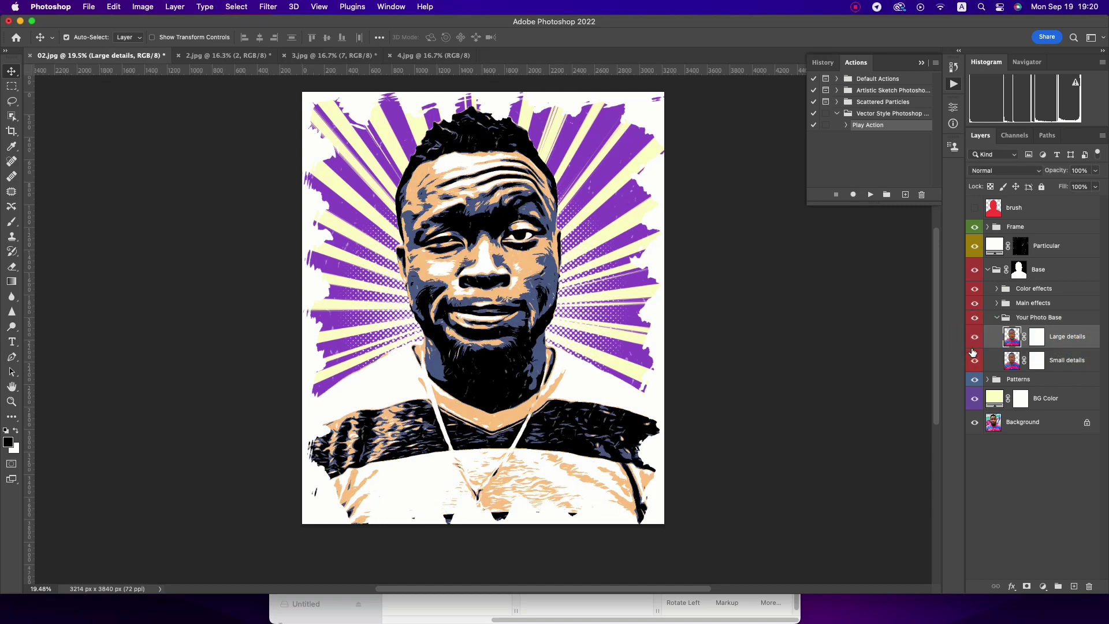
{"action": "left_click", "coordinate": [975, 361]}
{"action": "left_click", "coordinate": [1051, 355]}
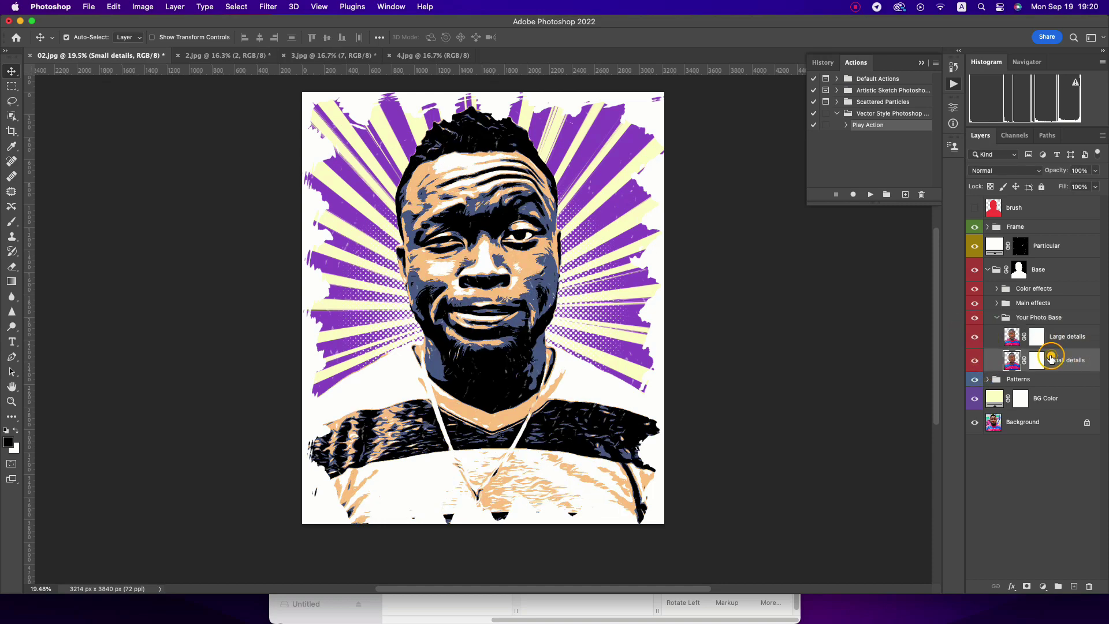
{"action": "left_click", "coordinate": [974, 338]}
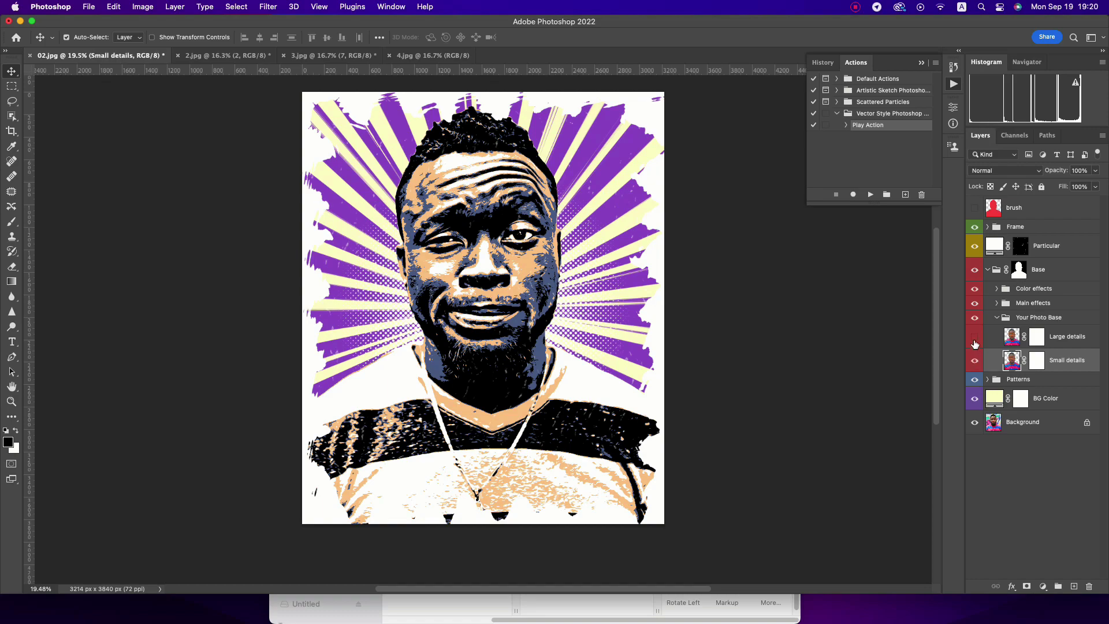
{"action": "left_click", "coordinate": [975, 337]}
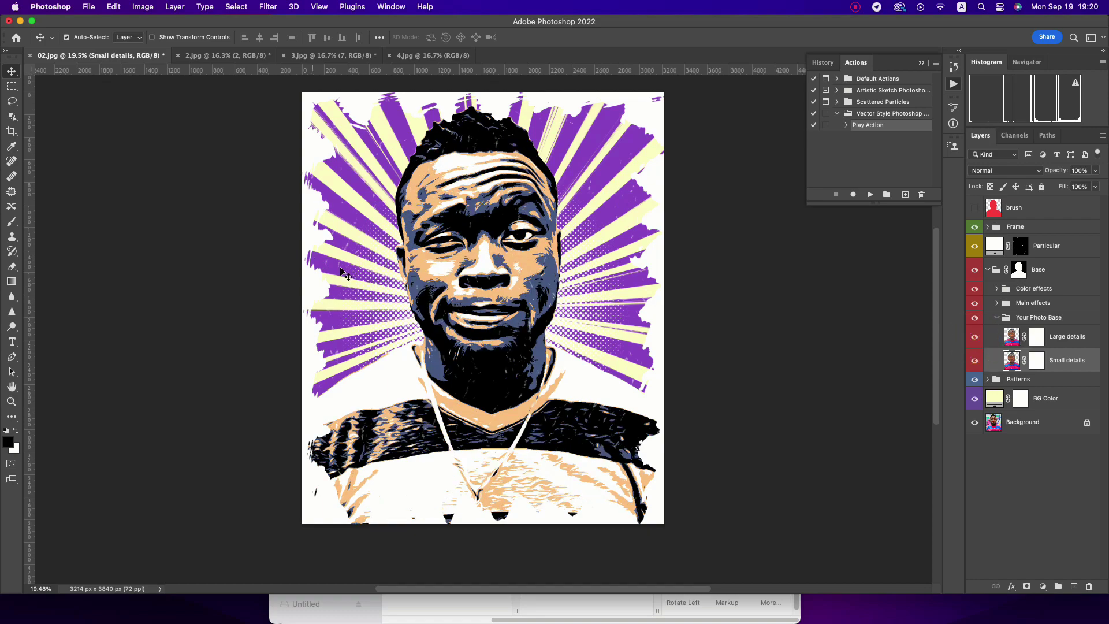
- Zoom in on the face, target the Large details layer mask and select the Brush tool
{"action": "key", "text": "z"}
{"action": "left_click_drag", "start_coordinate": [482, 237], "coordinate": [508, 237]}
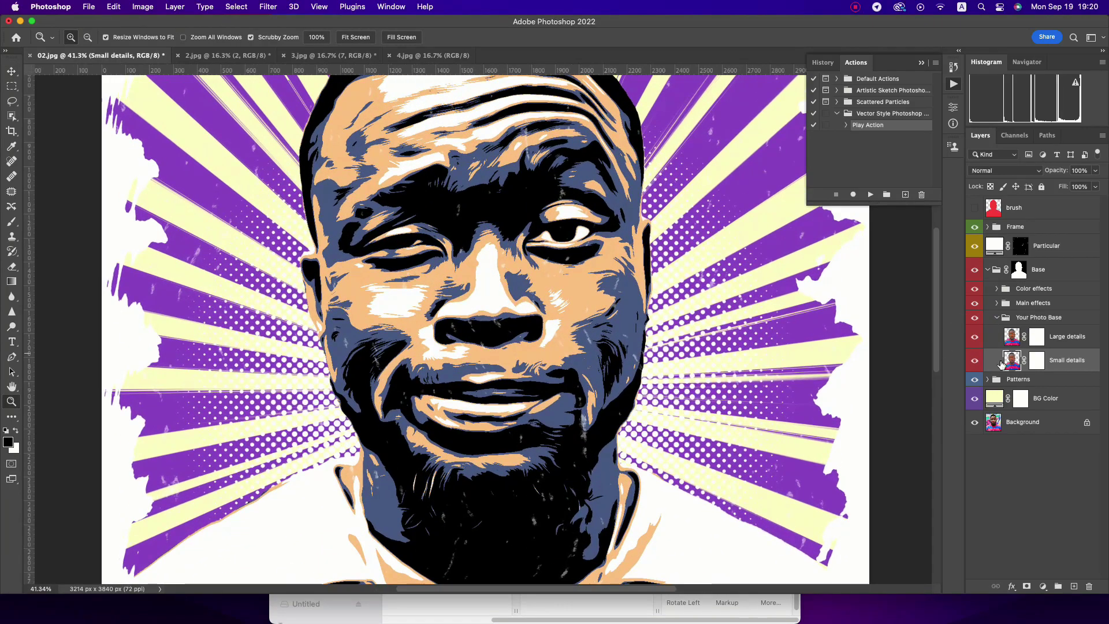
{"action": "left_click", "coordinate": [976, 337]}
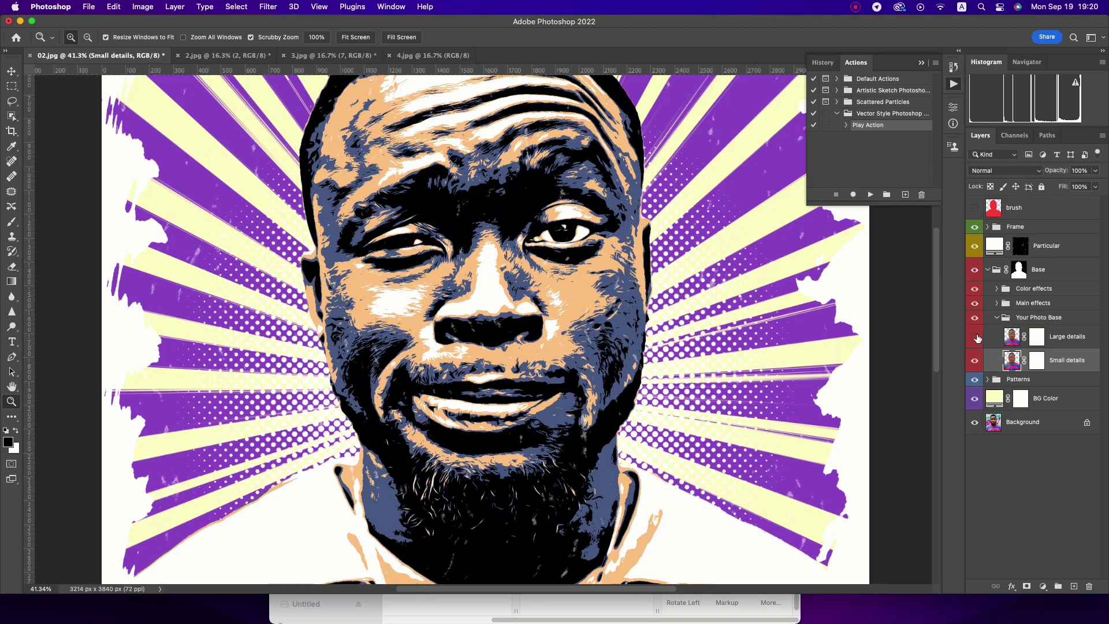
{"action": "left_click", "coordinate": [976, 336]}
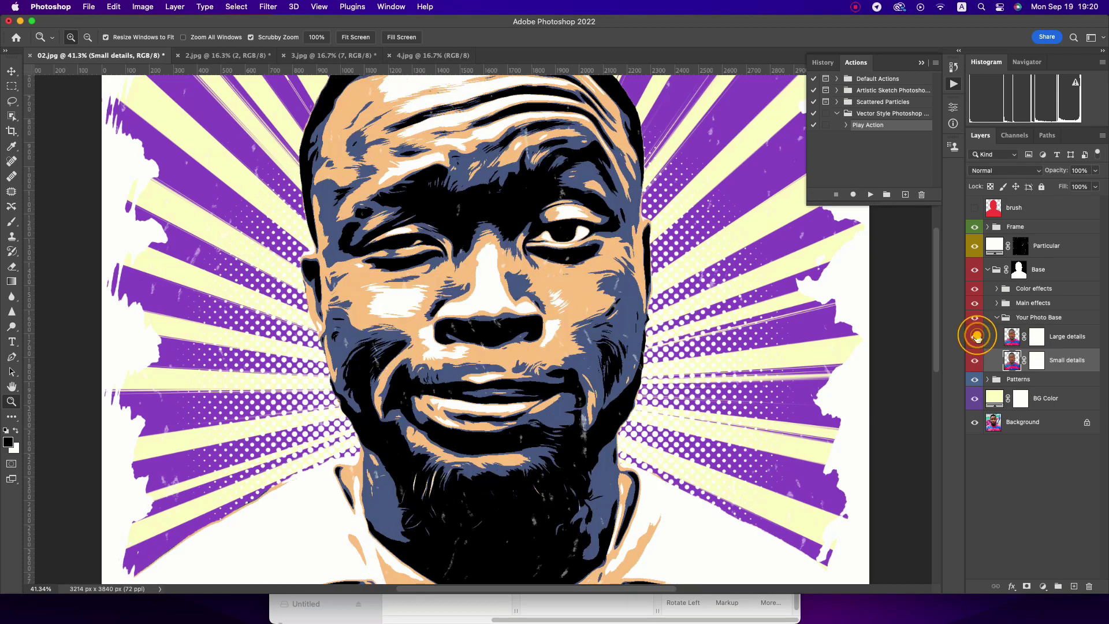
{"action": "left_click", "coordinate": [1037, 339]}
{"action": "left_click", "coordinate": [13, 224]}
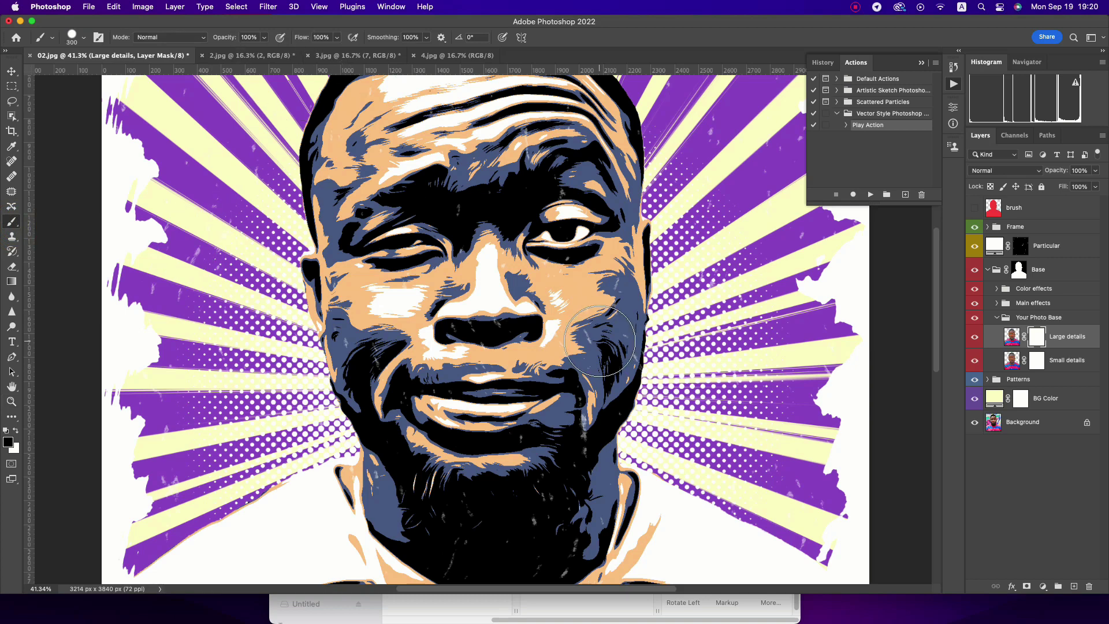
- Choose the Soft Round 300 px brush preset
{"action": "right_click", "coordinate": [573, 294]}
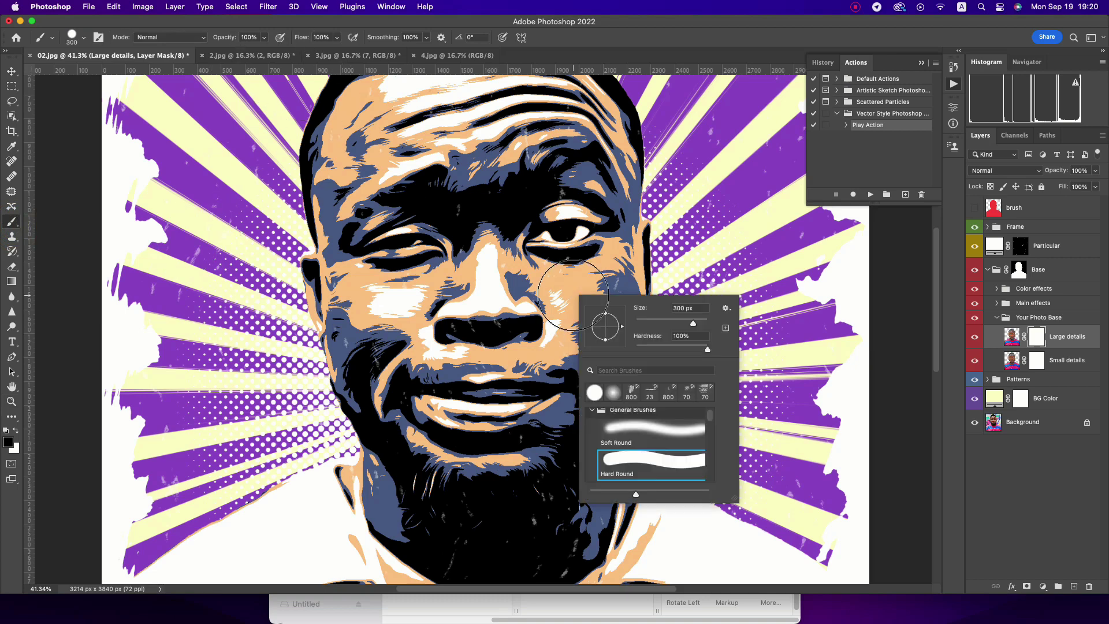
{"action": "left_click", "coordinate": [630, 427]}
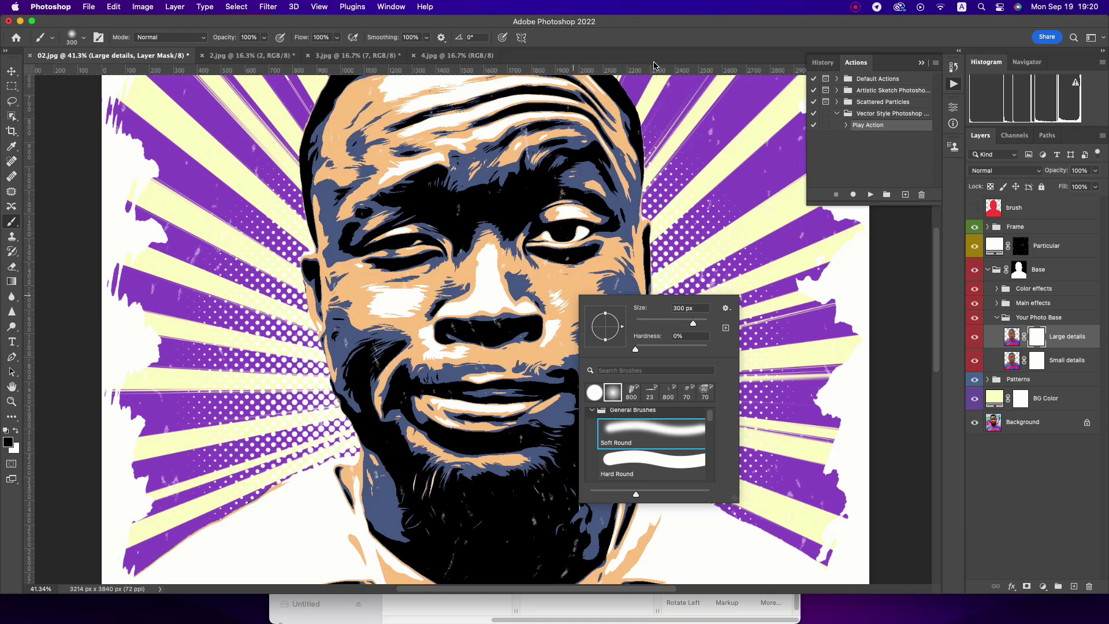
{"action": "left_click", "coordinate": [655, 66]}
{"action": "left_click", "coordinate": [1015, 335]}
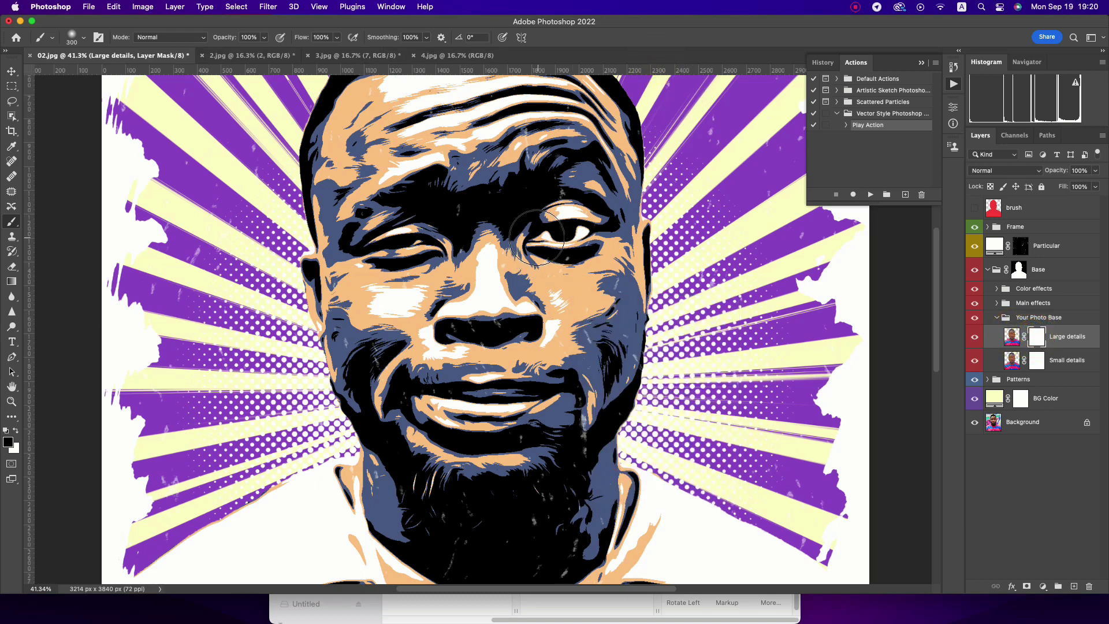
- Paint the Large details mask over the eyes, nose, mouth and cheeks
{"action": "left_click_drag", "start_coordinate": [536, 237], "coordinate": [560, 234]}
{"action": "mouse_move", "coordinate": [405, 240]}
{"action": "left_mouse_down"}
{"action": "mouse_move", "coordinate": [429, 244]}
{"action": "mouse_move", "coordinate": [370, 245]}
{"action": "left_mouse_up"}
{"action": "mouse_move", "coordinate": [463, 384]}
{"action": "left_mouse_down"}
{"action": "mouse_move", "coordinate": [440, 396]}
{"action": "mouse_move", "coordinate": [483, 396]}
{"action": "left_mouse_up"}
{"action": "left_click_drag", "start_coordinate": [439, 335], "coordinate": [508, 329]}
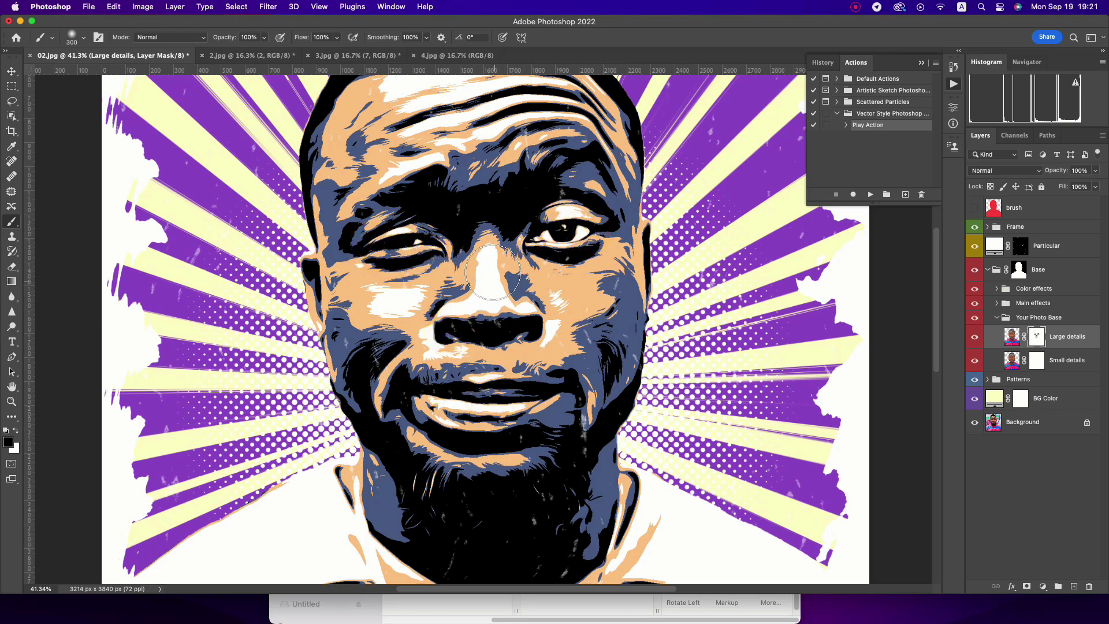
{"action": "left_click_drag", "start_coordinate": [492, 271], "coordinate": [483, 228]}
{"action": "left_click_drag", "start_coordinate": [555, 234], "coordinate": [604, 229]}
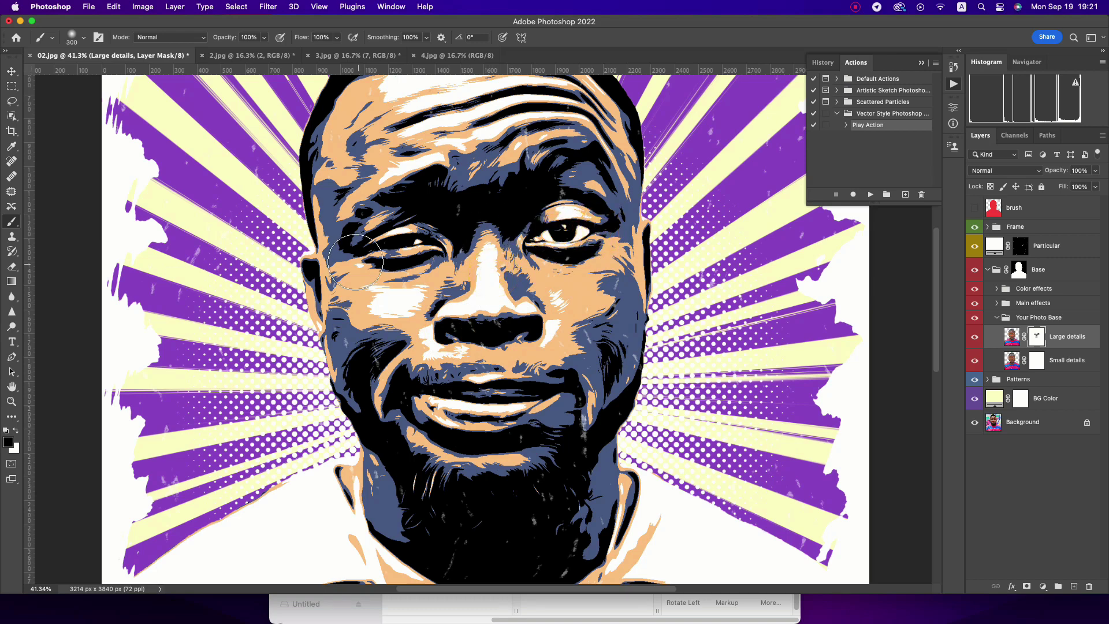
{"action": "left_click_drag", "start_coordinate": [356, 254], "coordinate": [545, 285]}
{"action": "left_click_drag", "start_coordinate": [512, 417], "coordinate": [557, 387]}
- Toggle the Large details mask off and on to compare, then zoom out to the full poster
{"action": "left_click", "coordinate": [1037, 341], "text": "shift"}
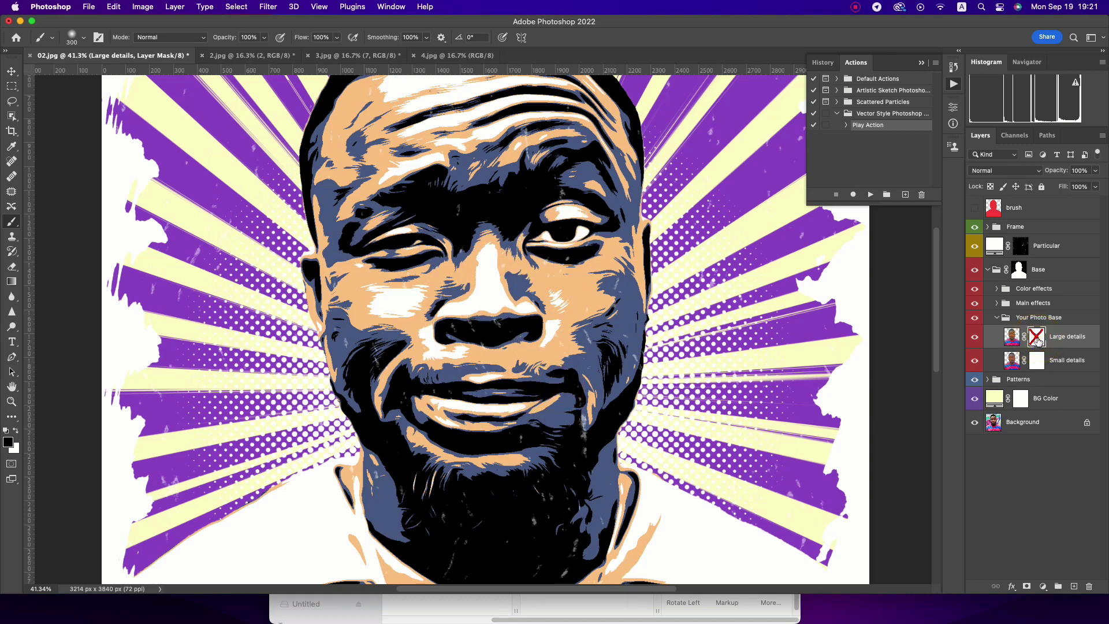
{"action": "left_click", "coordinate": [1038, 340], "text": "shift"}
{"action": "left_click", "coordinate": [1038, 341], "text": "shift"}
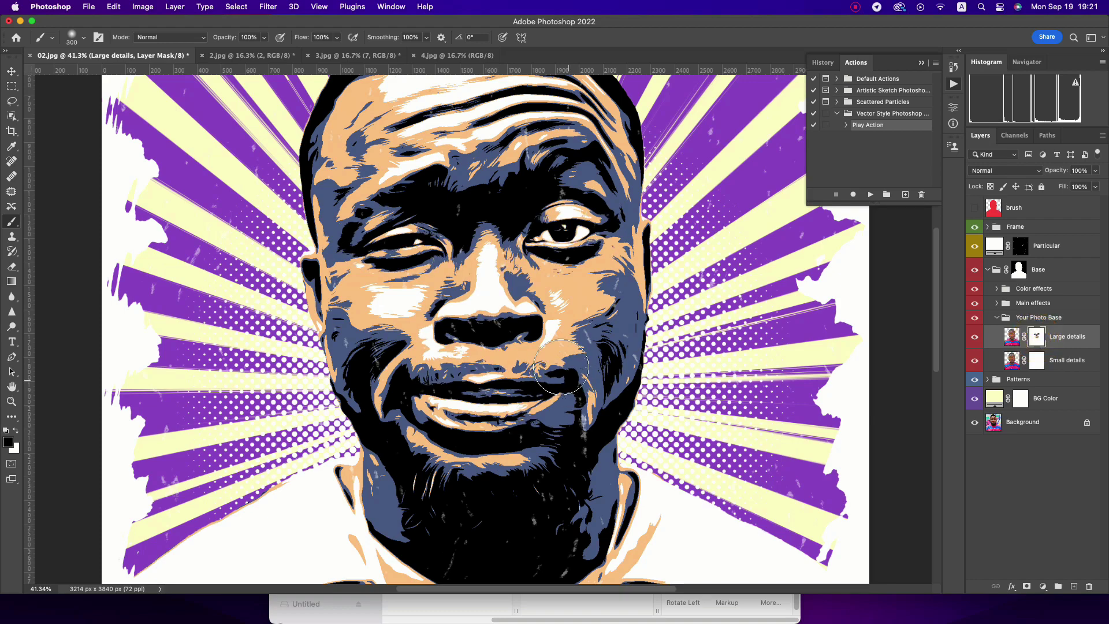
{"action": "key", "text": "z"}
{"action": "left_click_drag", "start_coordinate": [545, 336], "coordinate": [473, 344]}
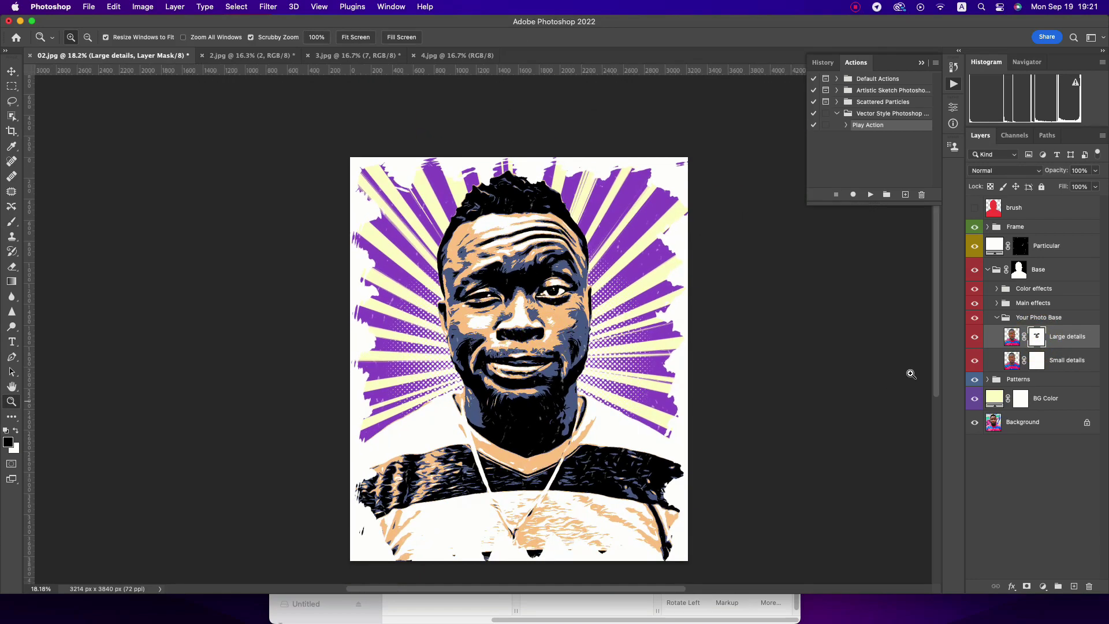
- Expand the Patterns group and collapse the Your Photo Base and Base groups
{"action": "left_click", "coordinate": [1020, 380]}
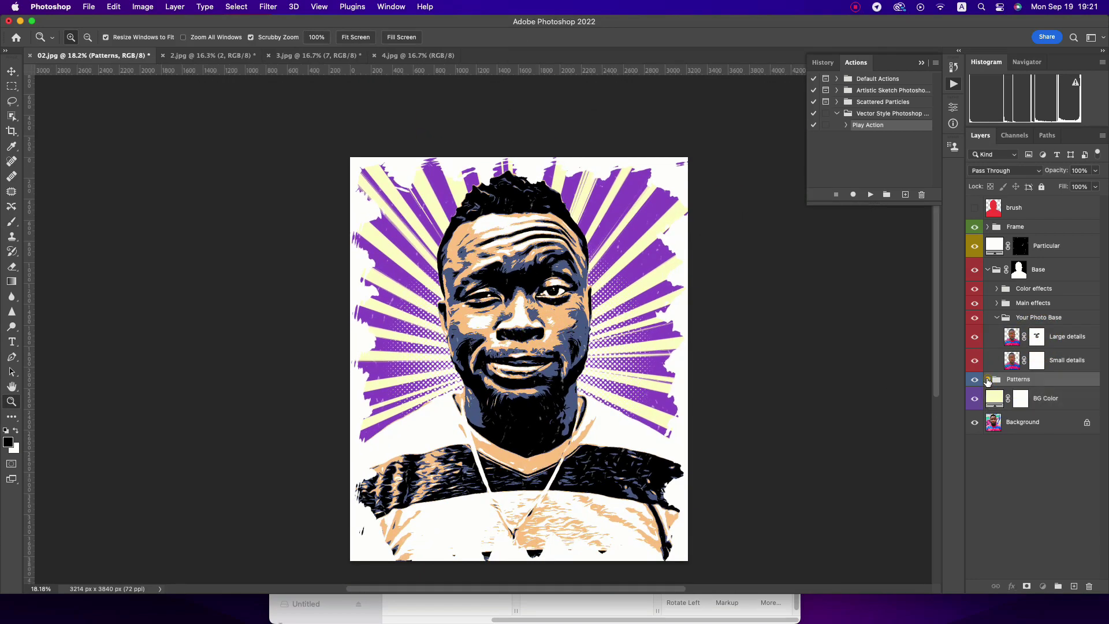
{"action": "left_click", "coordinate": [987, 379]}
{"action": "left_click", "coordinate": [996, 317]}
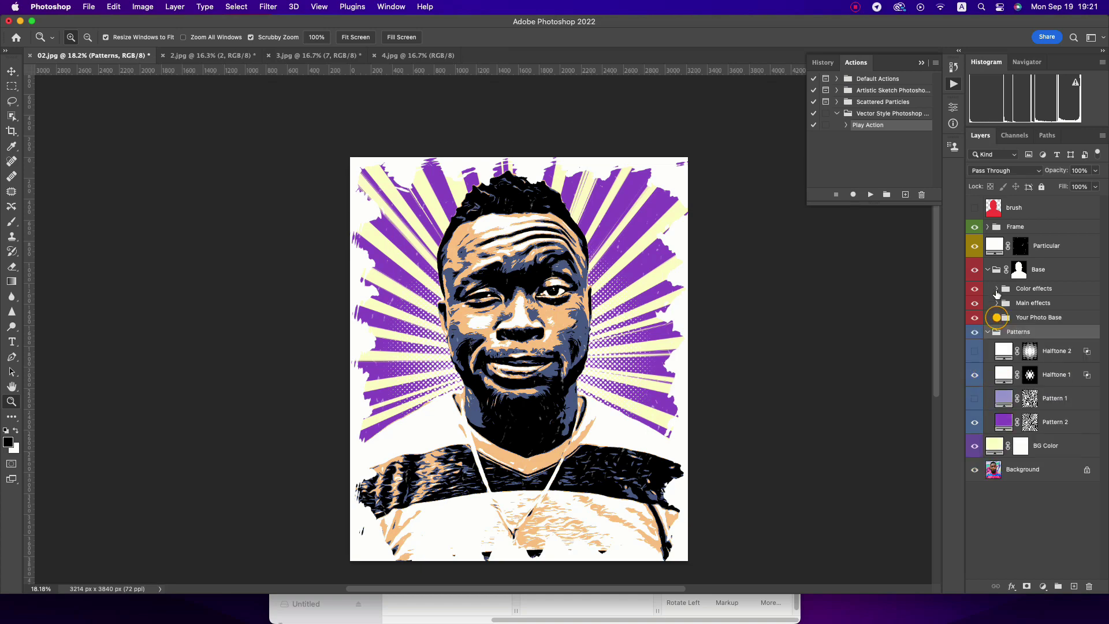
{"action": "left_click", "coordinate": [987, 269]}
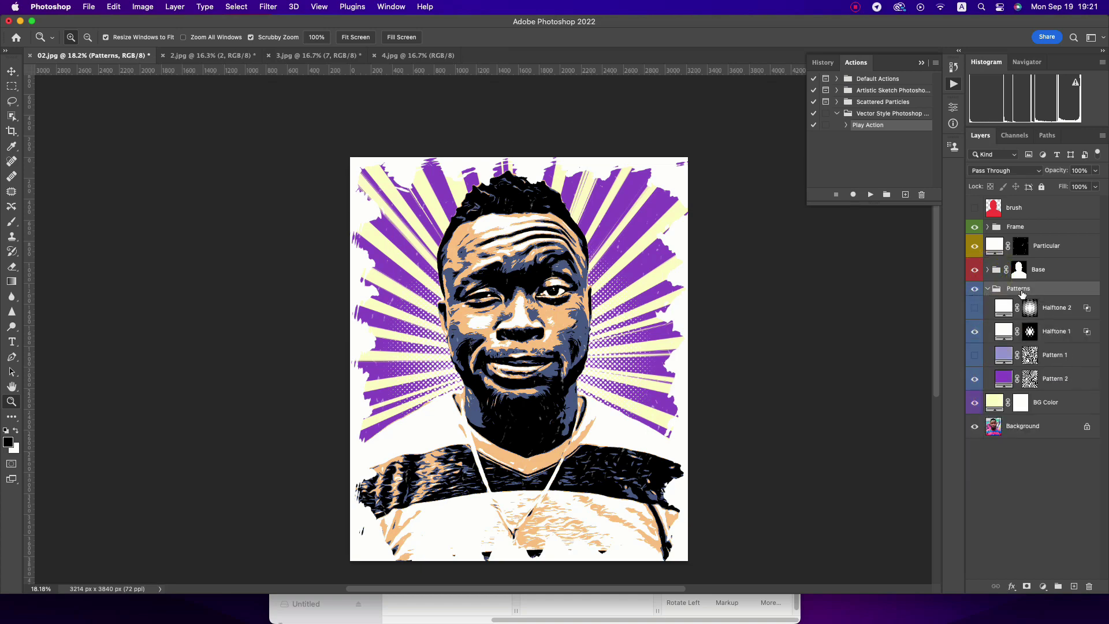
- Briefly toggle Pattern 2 and Halftone 1 visibility, then make Pattern 2 the active layer
{"action": "left_click", "coordinate": [974, 332]}
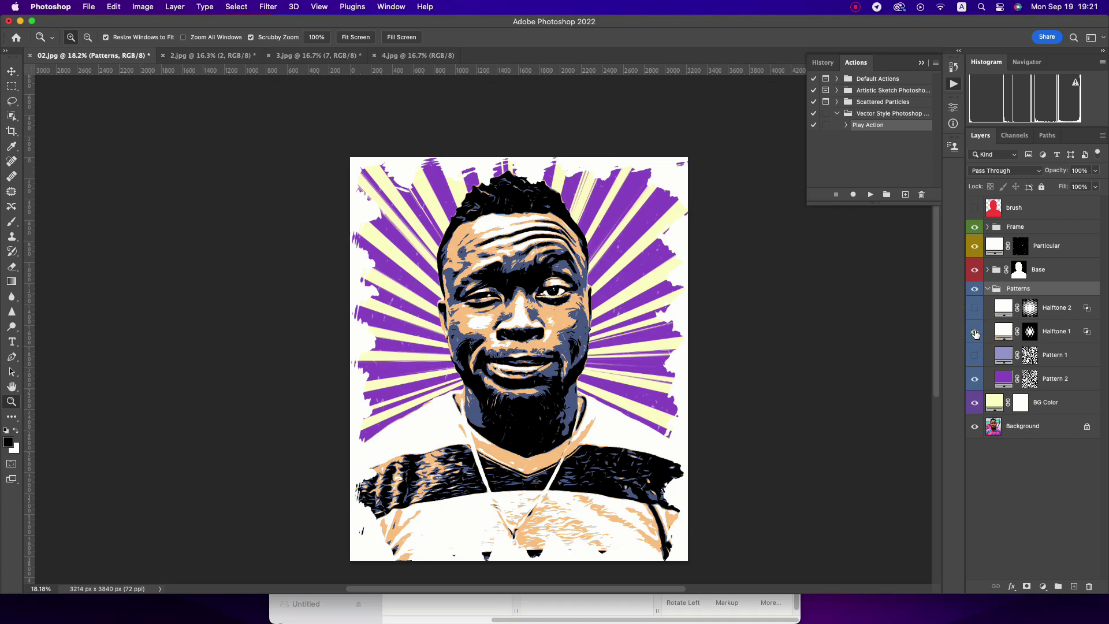
{"action": "left_click", "coordinate": [975, 331]}
{"action": "left_click", "coordinate": [975, 379]}
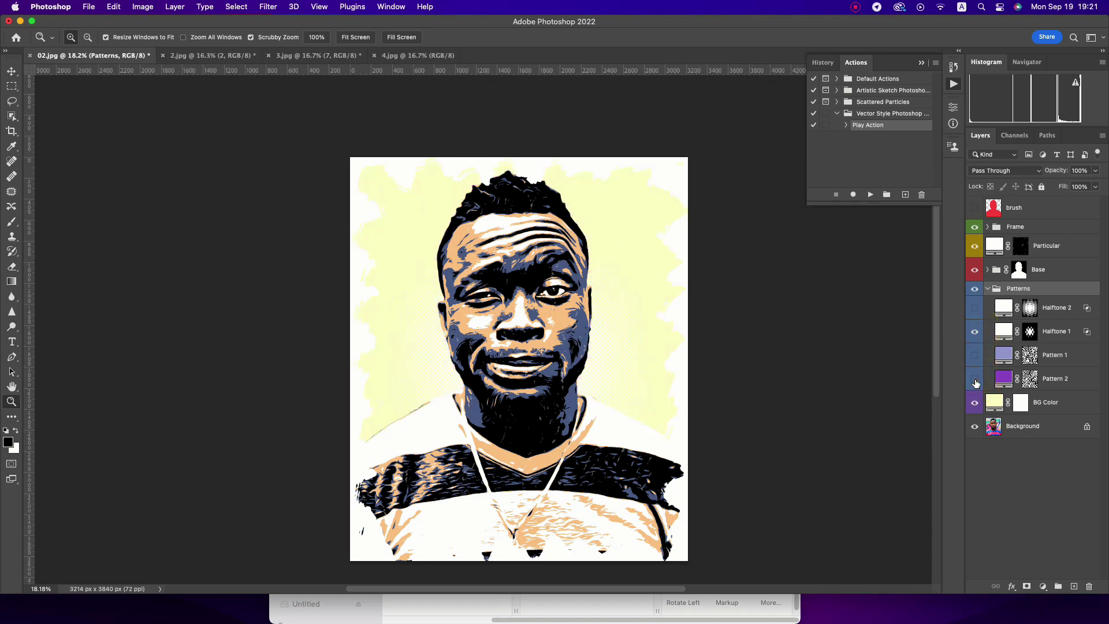
{"action": "left_click", "coordinate": [975, 379]}
{"action": "left_click", "coordinate": [1002, 378]}
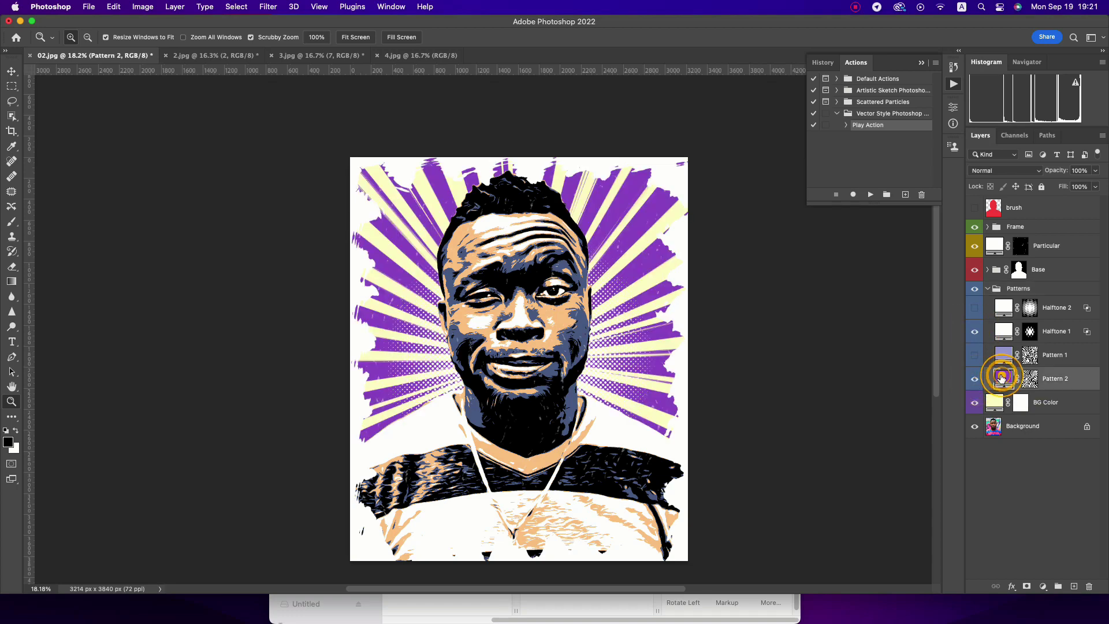
- Change Pattern 2's sunburst ray fill colour to muted teal #688f99
{"action": "double_click", "coordinate": [1009, 379]}
{"action": "mouse_move", "coordinate": [901, 228]}
{"action": "left_mouse_down"}
{"action": "mouse_move", "coordinate": [835, 249]}
{"action": "mouse_move", "coordinate": [846, 307]}
{"action": "mouse_move", "coordinate": [797, 322]}
{"action": "mouse_move", "coordinate": [829, 217]}
{"action": "mouse_move", "coordinate": [807, 225]}
{"action": "mouse_move", "coordinate": [904, 180]}
{"action": "mouse_move", "coordinate": [866, 302]}
{"action": "mouse_move", "coordinate": [864, 250]}
{"action": "mouse_move", "coordinate": [860, 266]}
{"action": "mouse_move", "coordinate": [820, 265]}
{"action": "mouse_move", "coordinate": [931, 192]}
{"action": "left_mouse_up"}
{"action": "left_click", "coordinate": [937, 333]}
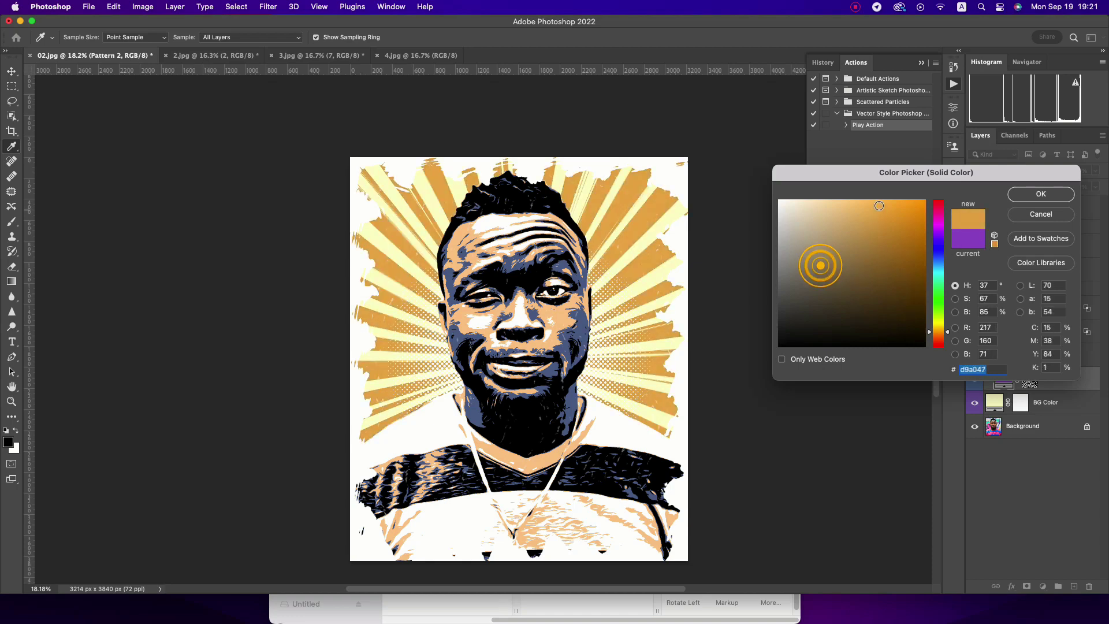
{"action": "left_click_drag", "start_coordinate": [858, 215], "coordinate": [702, 181]}
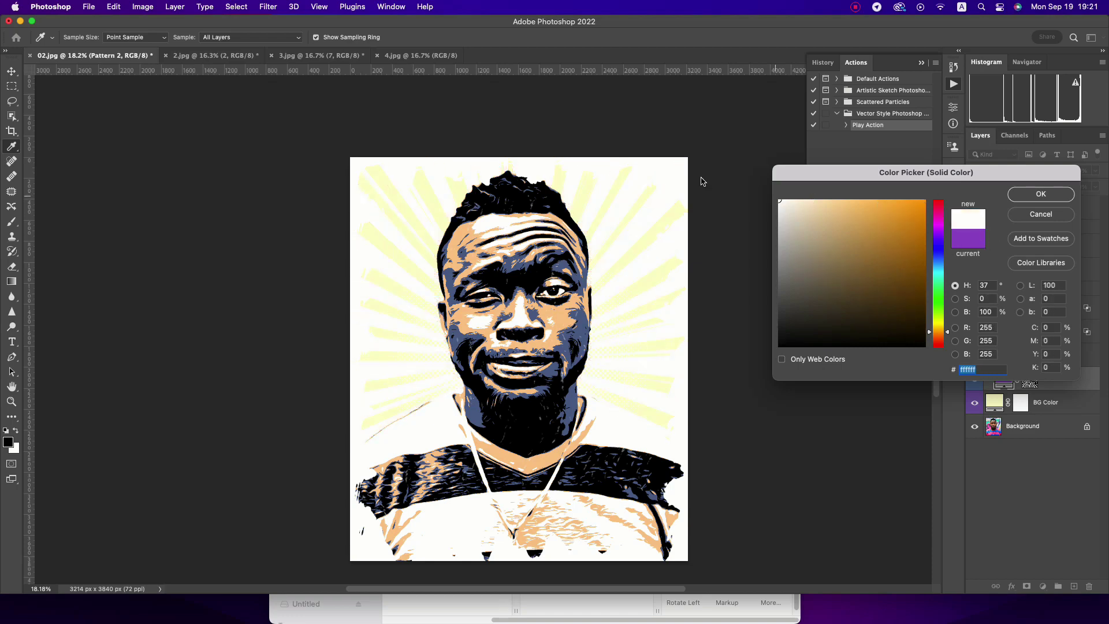
{"action": "left_click_drag", "start_coordinate": [708, 252], "coordinate": [830, 260]}
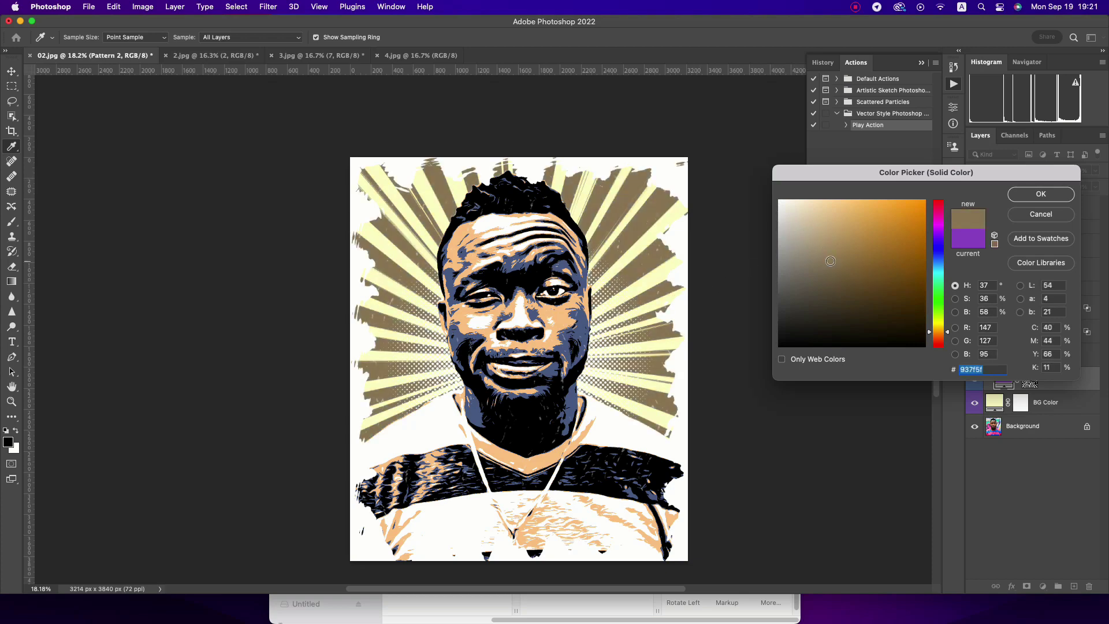
{"action": "left_click_drag", "start_coordinate": [939, 293], "coordinate": [943, 279]}
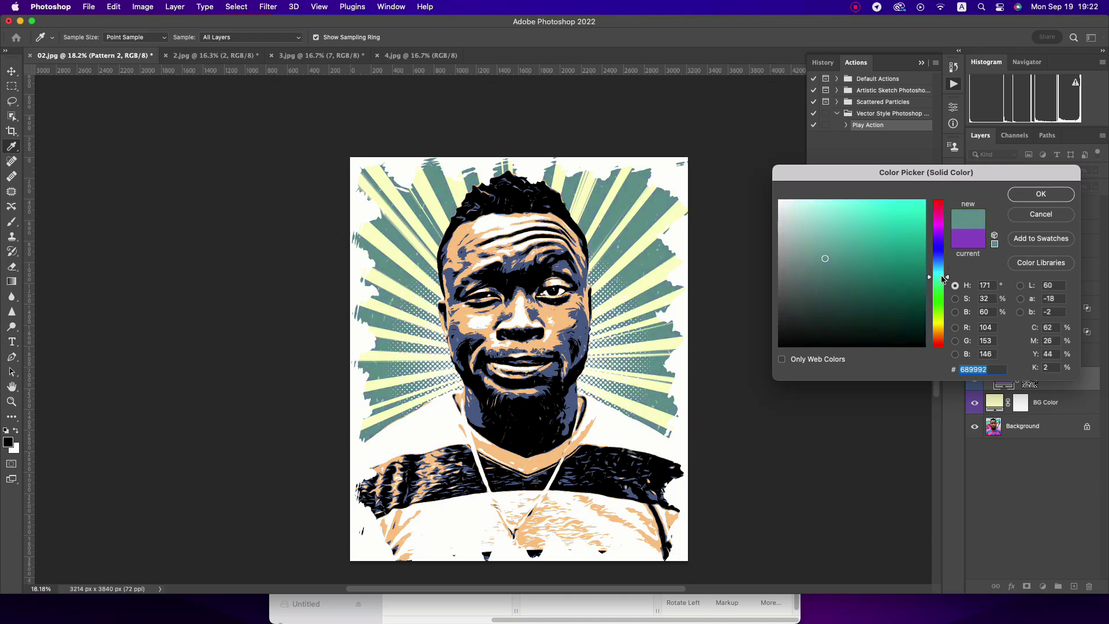
{"action": "left_click_drag", "start_coordinate": [940, 293], "coordinate": [939, 270]}
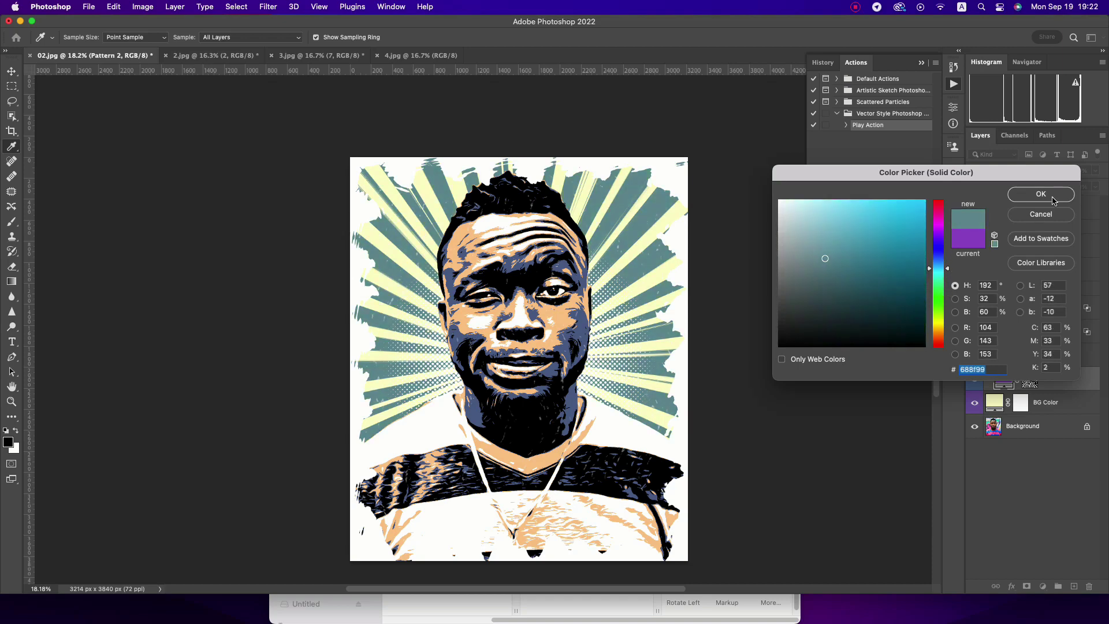
{"action": "left_click", "coordinate": [1051, 196]}
- Compare the purple swirl Pattern 1 and Halftone 2 dots, leaving Halftone 2 hidden
{"action": "left_click", "coordinate": [975, 378]}
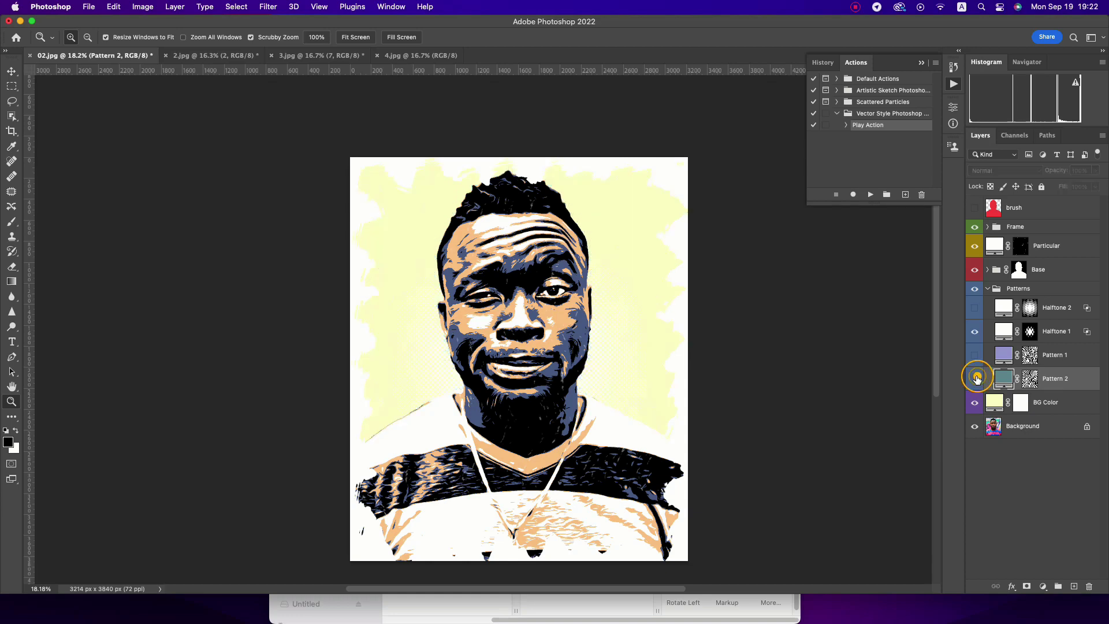
{"action": "left_click", "coordinate": [974, 379]}
{"action": "left_click", "coordinate": [975, 355]}
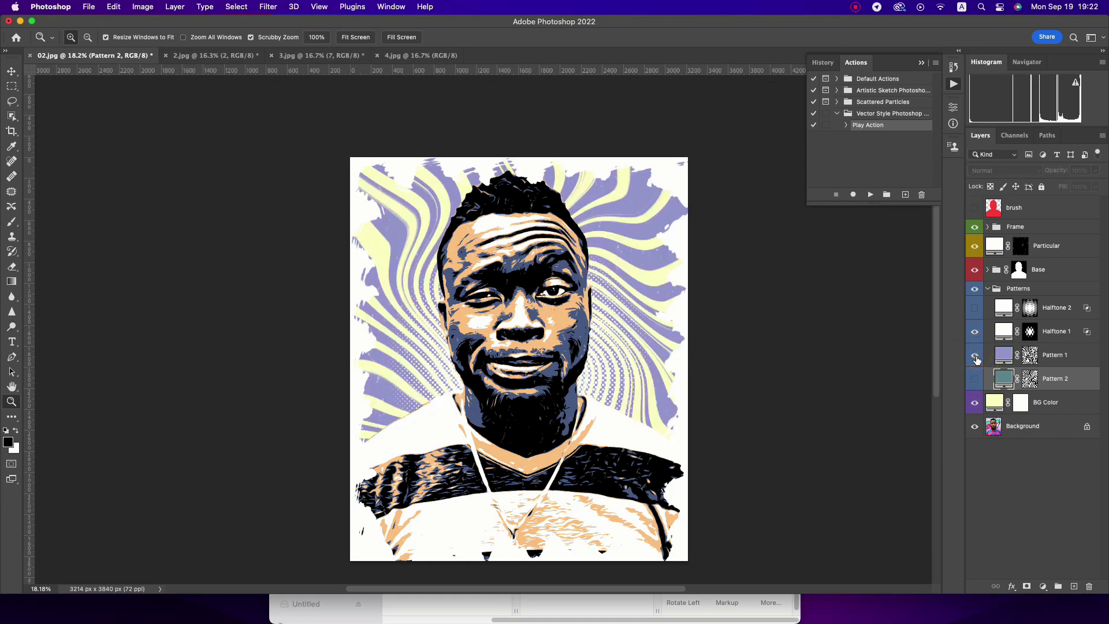
{"action": "left_click", "coordinate": [976, 355]}
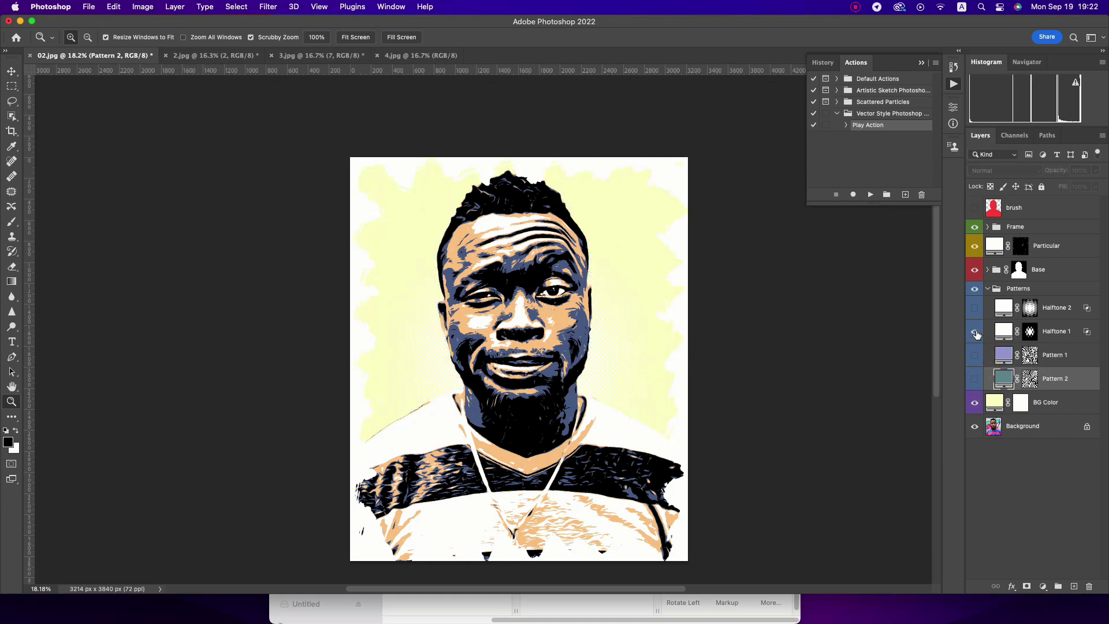
{"action": "left_click", "coordinate": [975, 308]}
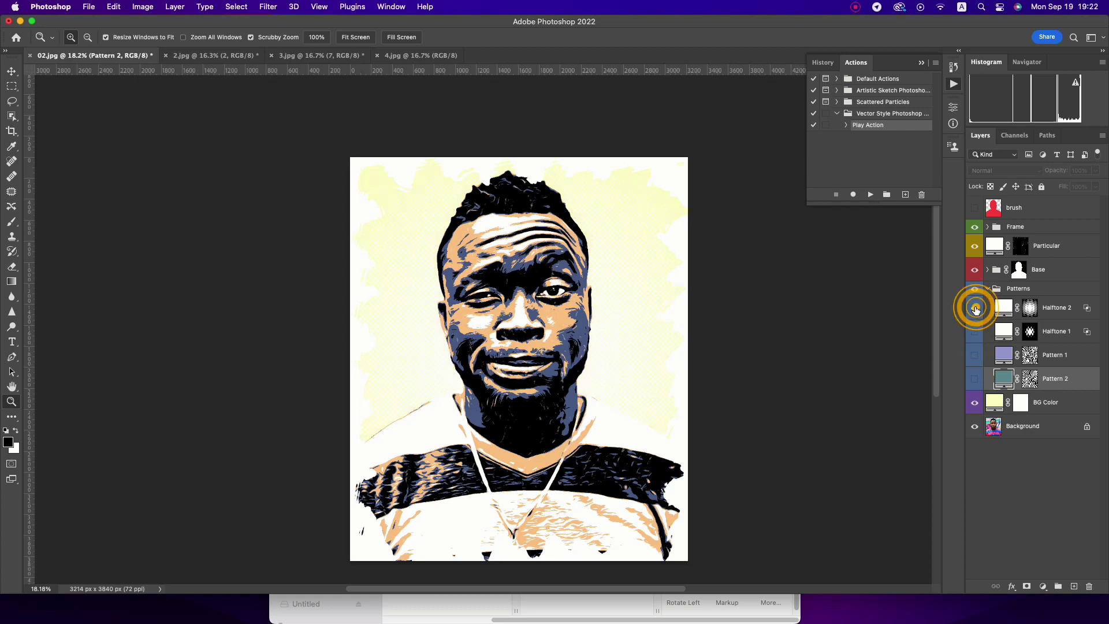
{"action": "left_click", "coordinate": [975, 354]}
{"action": "left_click", "coordinate": [975, 307]}
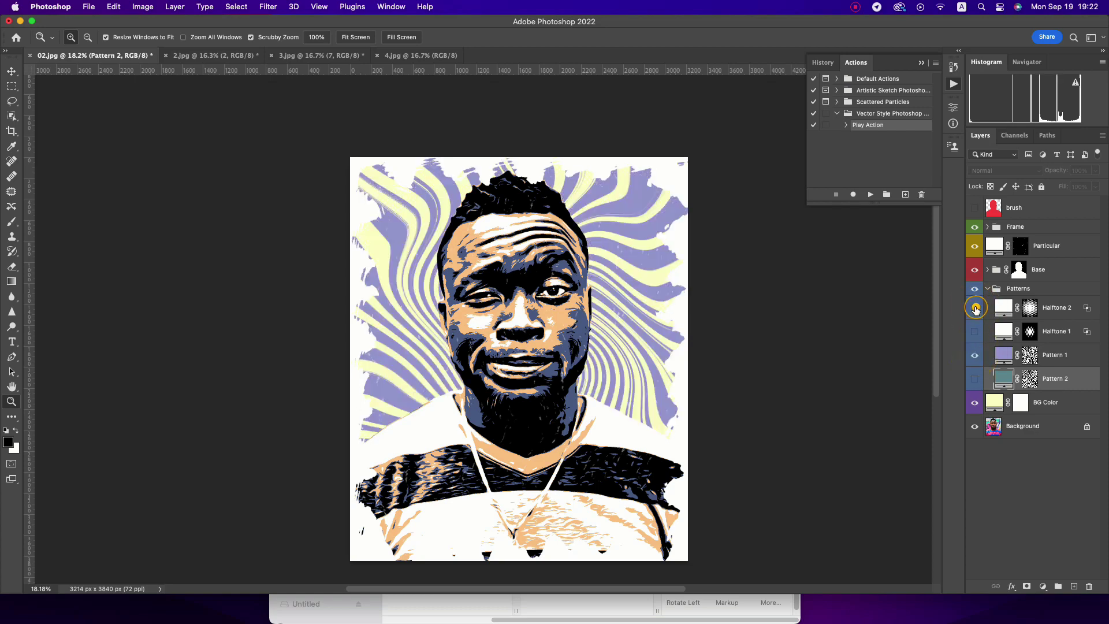
{"action": "left_click", "coordinate": [975, 308]}
{"action": "left_click", "coordinate": [975, 307]}
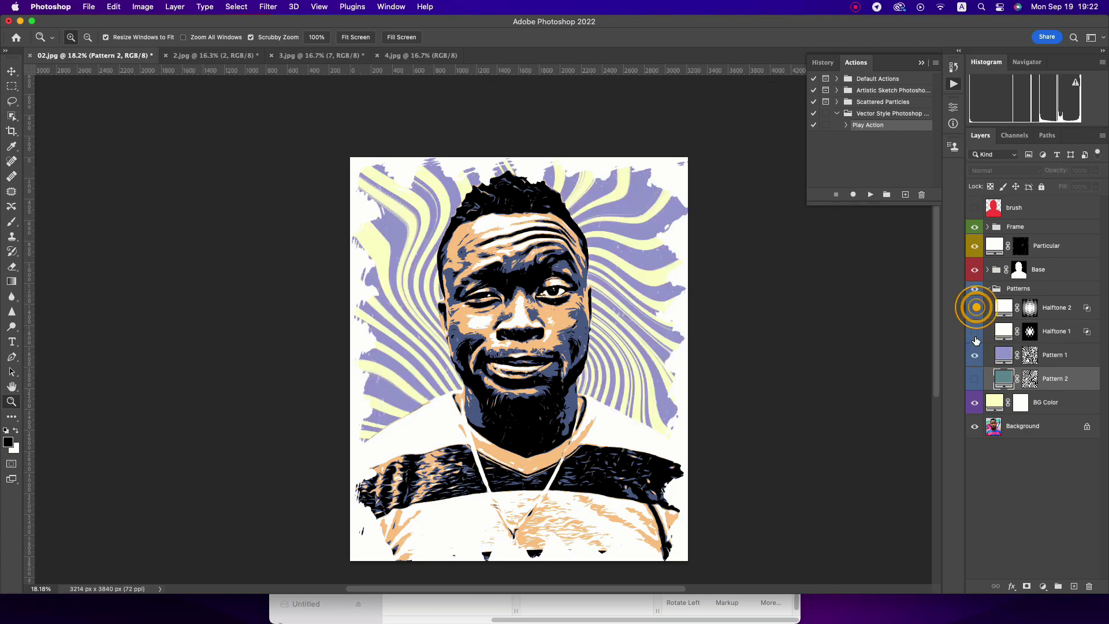
- Show Halftone 1 and the teal Pattern 2 rays, hide Pattern 1, and collapse Patterns
{"action": "left_click", "coordinate": [974, 332]}
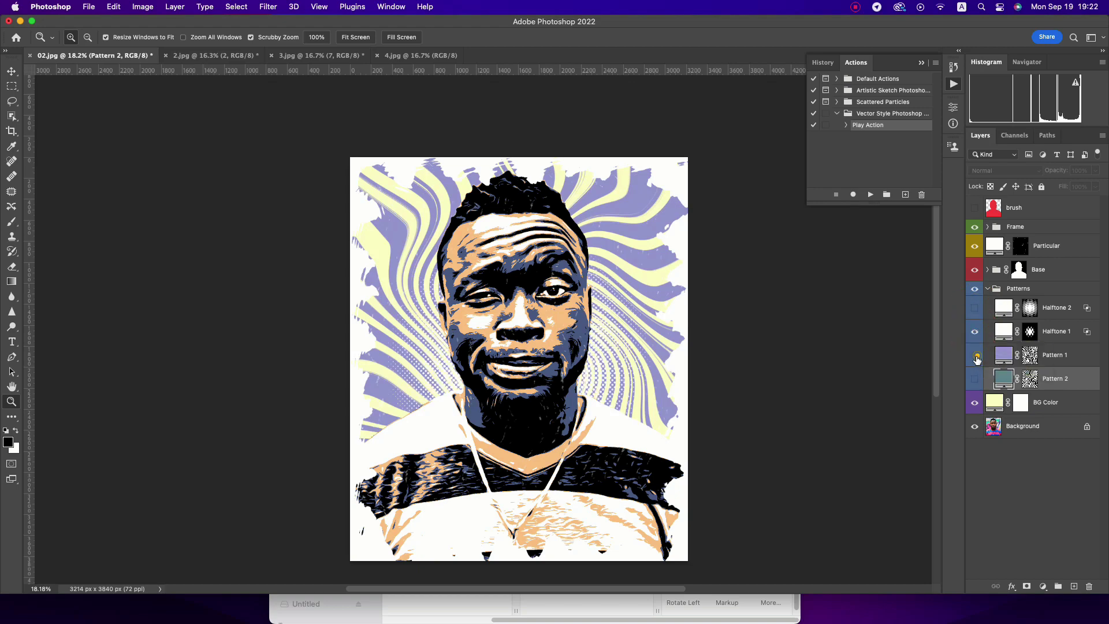
{"action": "left_click", "coordinate": [974, 355]}
{"action": "left_click", "coordinate": [974, 379]}
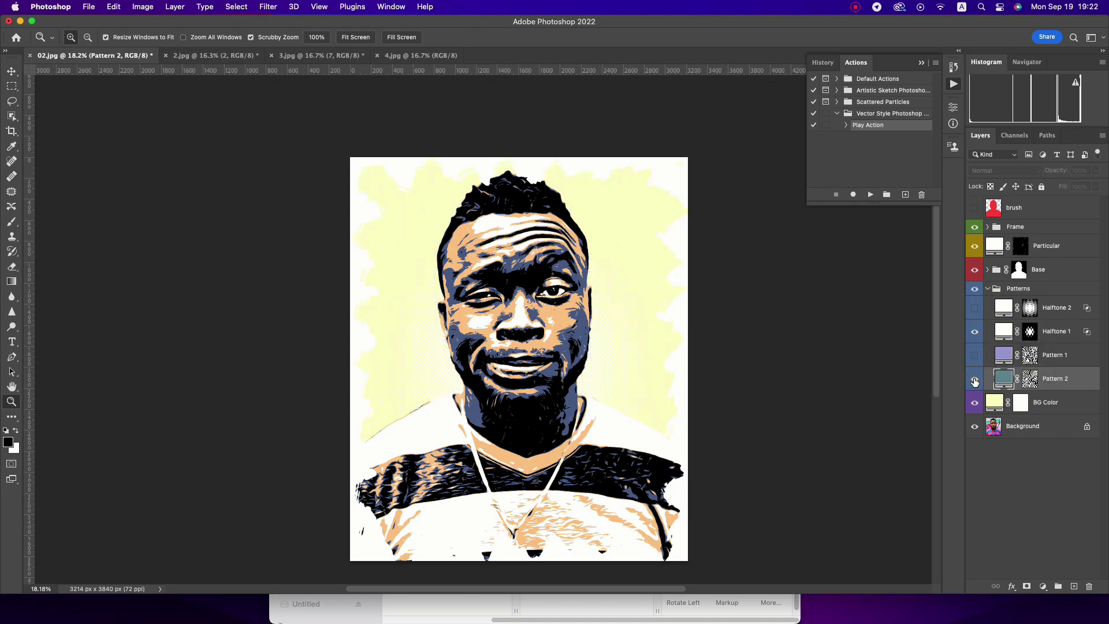
{"action": "left_click", "coordinate": [975, 333]}
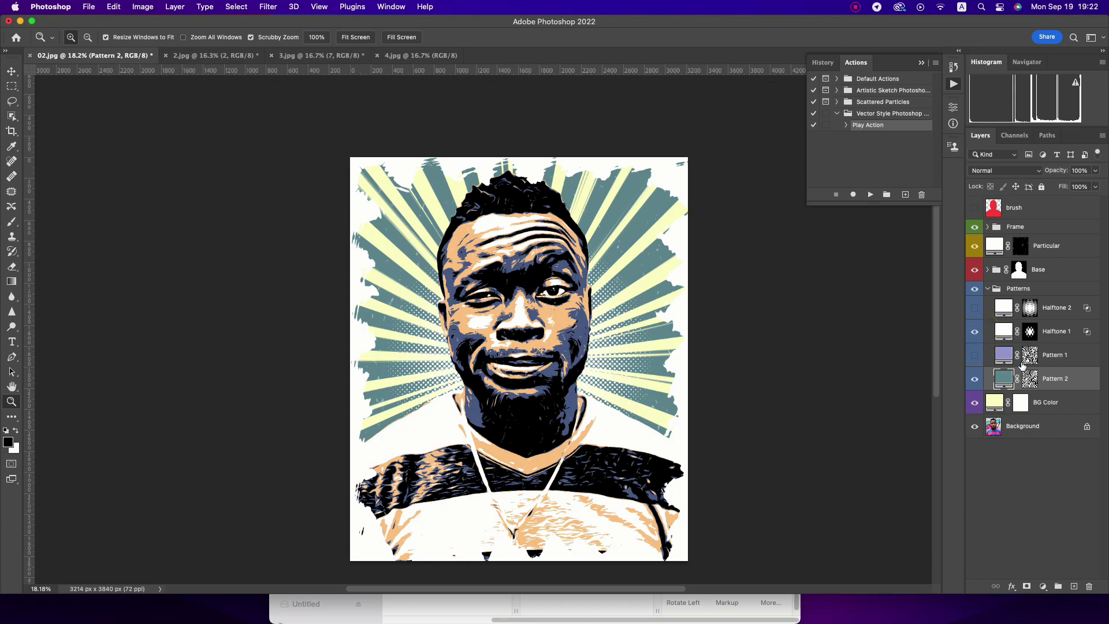
{"action": "left_click", "coordinate": [987, 288]}
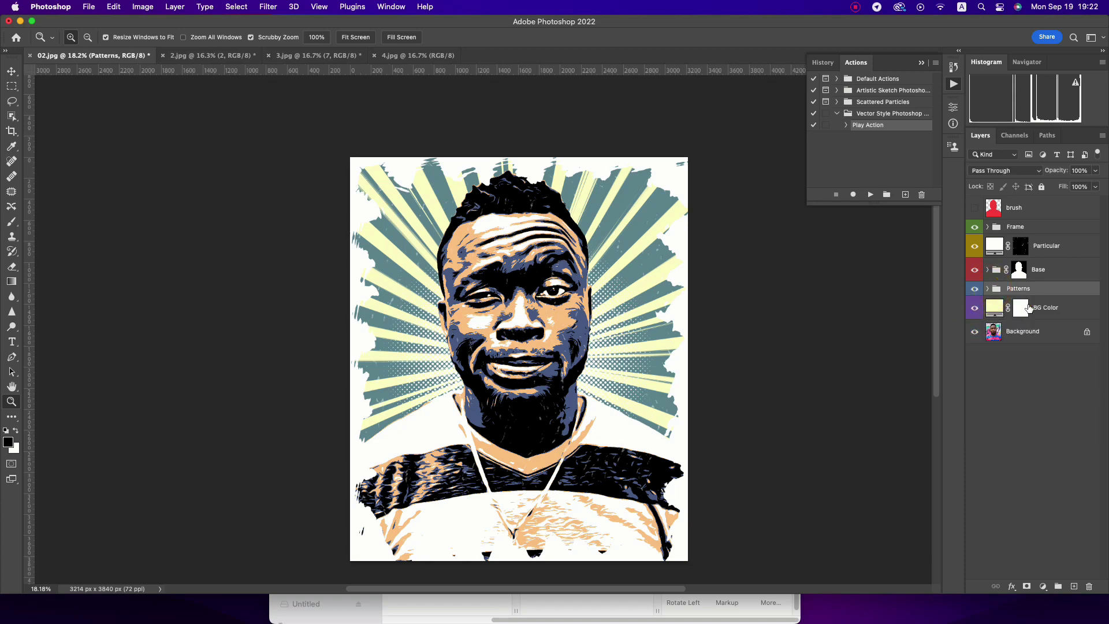
- Change the BG Color fill from cream to pale mint #defdfa
{"action": "double_click", "coordinate": [993, 310]}
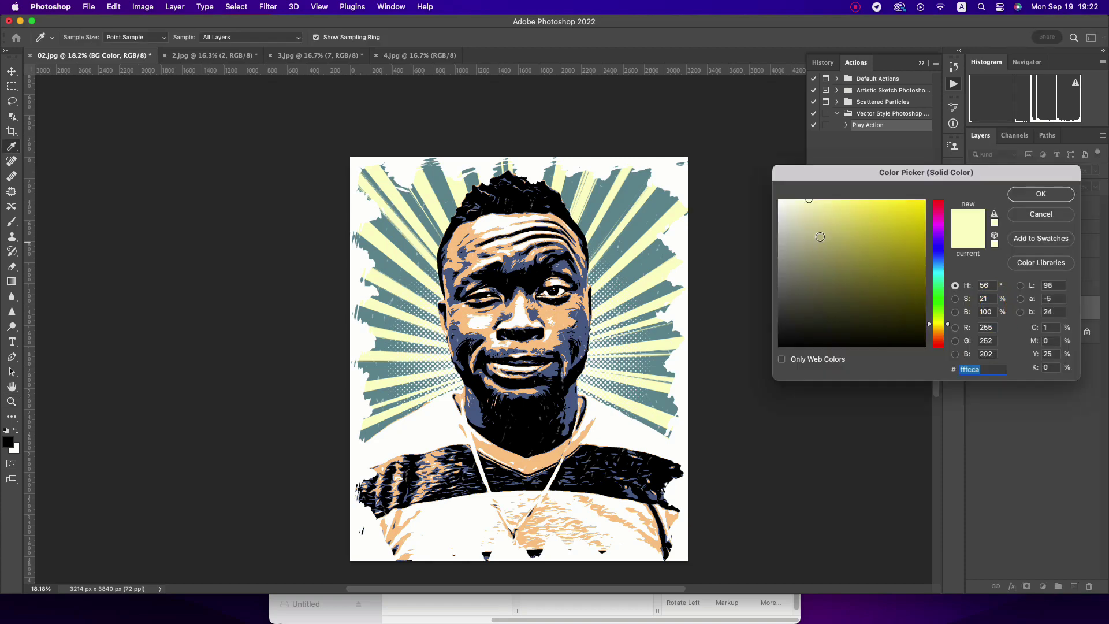
{"action": "mouse_move", "coordinate": [939, 317]}
{"action": "left_mouse_down"}
{"action": "mouse_move", "coordinate": [938, 345]}
{"action": "mouse_move", "coordinate": [928, 206]}
{"action": "mouse_move", "coordinate": [927, 274]}
{"action": "mouse_move", "coordinate": [917, 274]}
{"action": "left_mouse_up"}
{"action": "left_click_drag", "start_coordinate": [787, 213], "coordinate": [803, 202]}
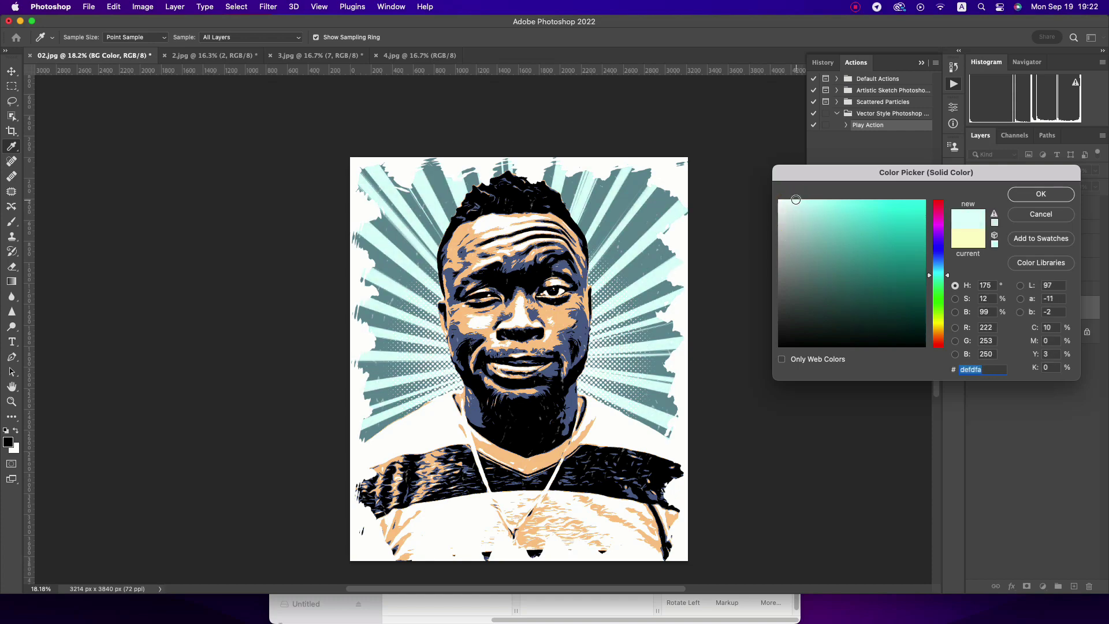
{"action": "left_click", "coordinate": [1043, 200]}
{"action": "key", "text": "z"}
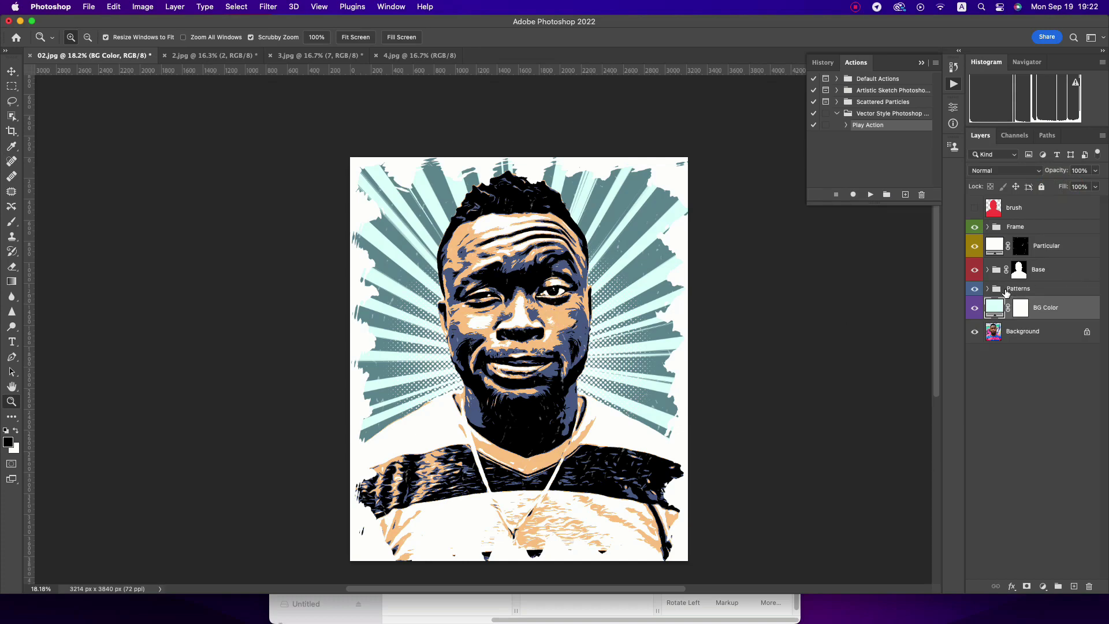
- Expand Base and its Color effects group, keeping Color effects visible, and select Color 3
{"action": "left_click", "coordinate": [1041, 289]}
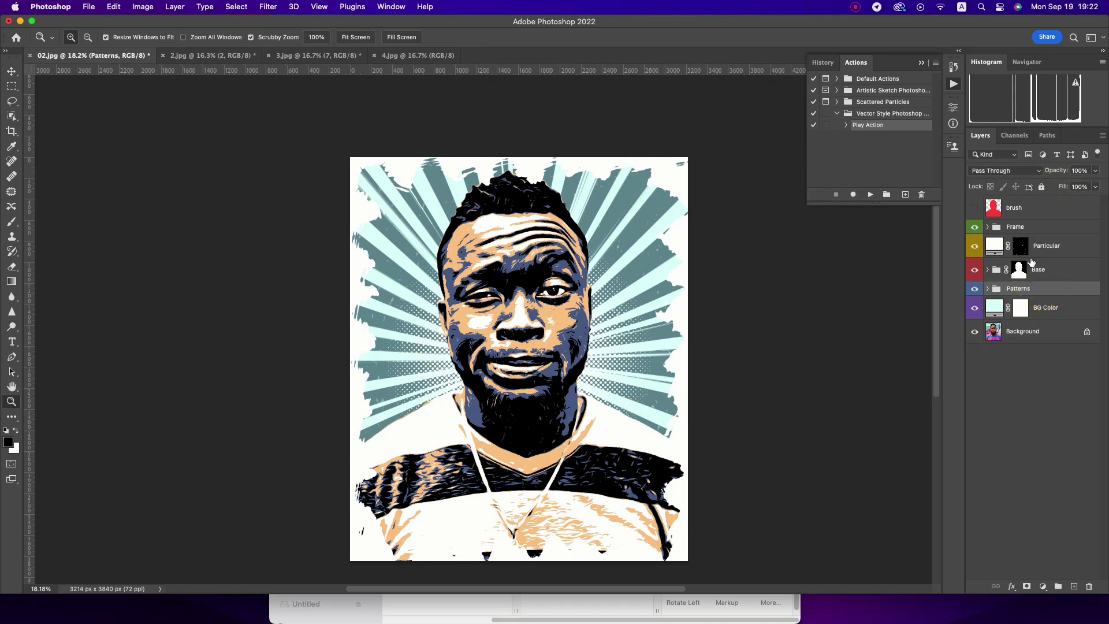
{"action": "left_click", "coordinate": [1039, 270]}
{"action": "left_click", "coordinate": [987, 270]}
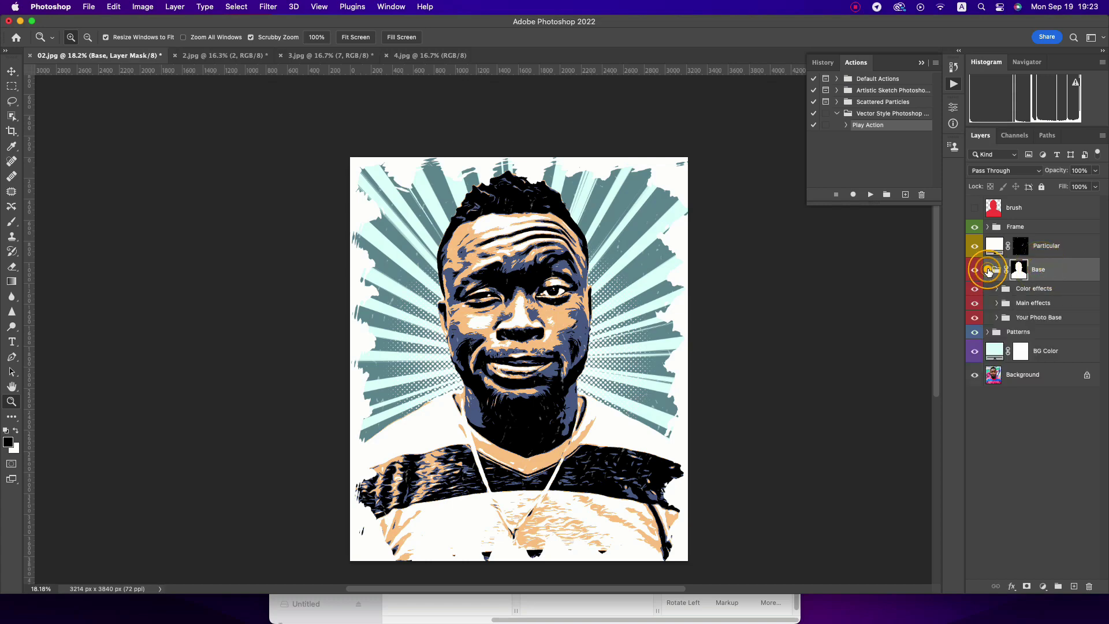
{"action": "left_click", "coordinate": [1006, 290]}
{"action": "left_click", "coordinate": [975, 289]}
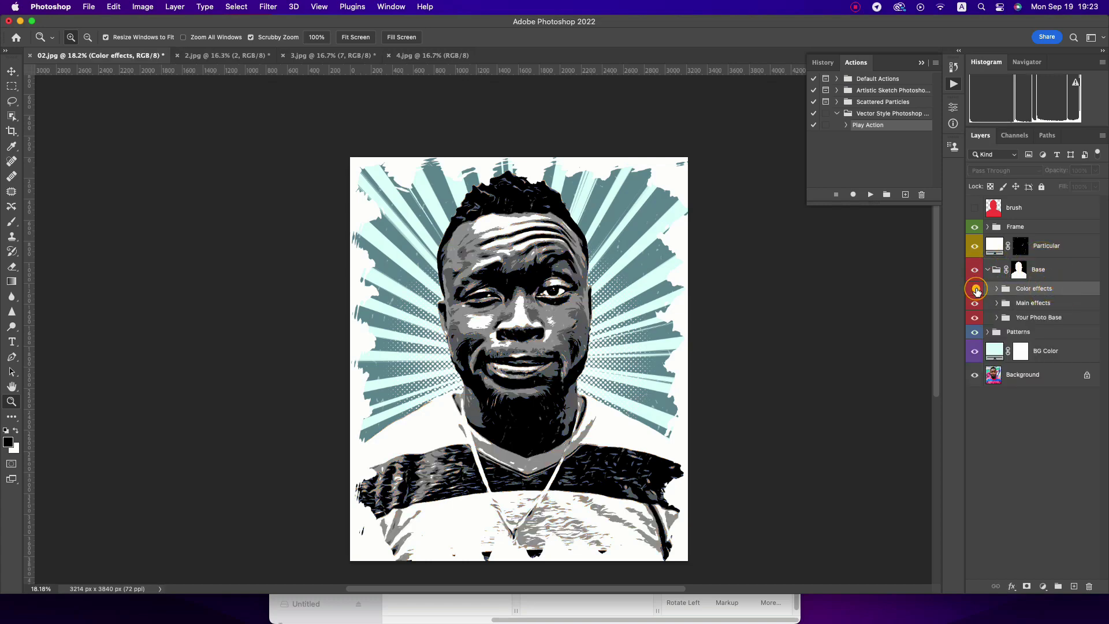
{"action": "left_click", "coordinate": [975, 289]}
{"action": "left_click", "coordinate": [996, 289]}
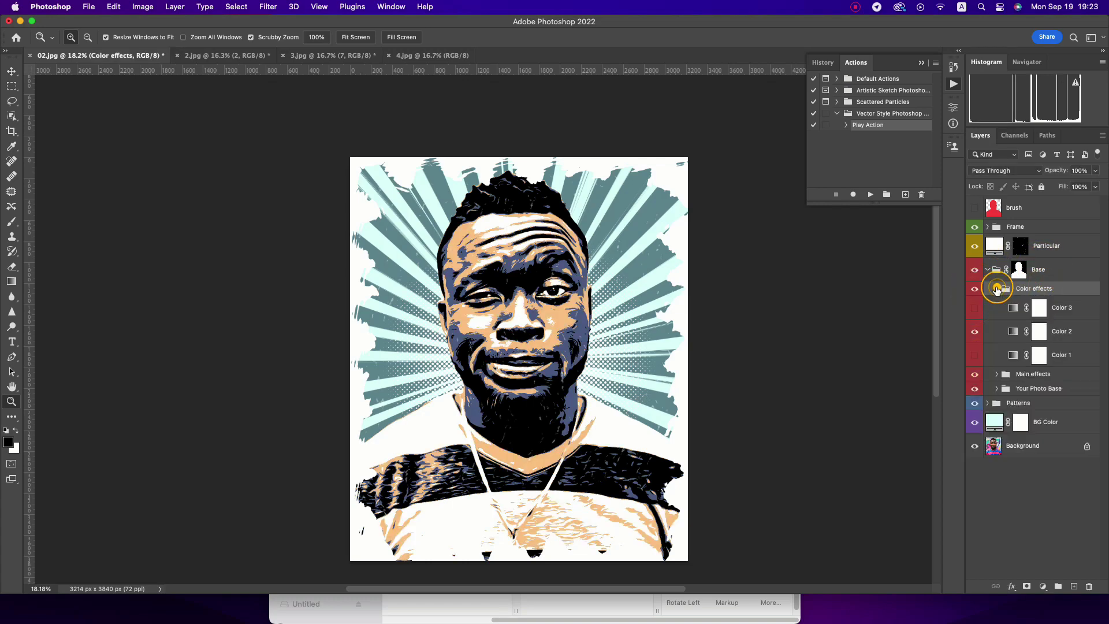
{"action": "left_click", "coordinate": [1074, 306]}
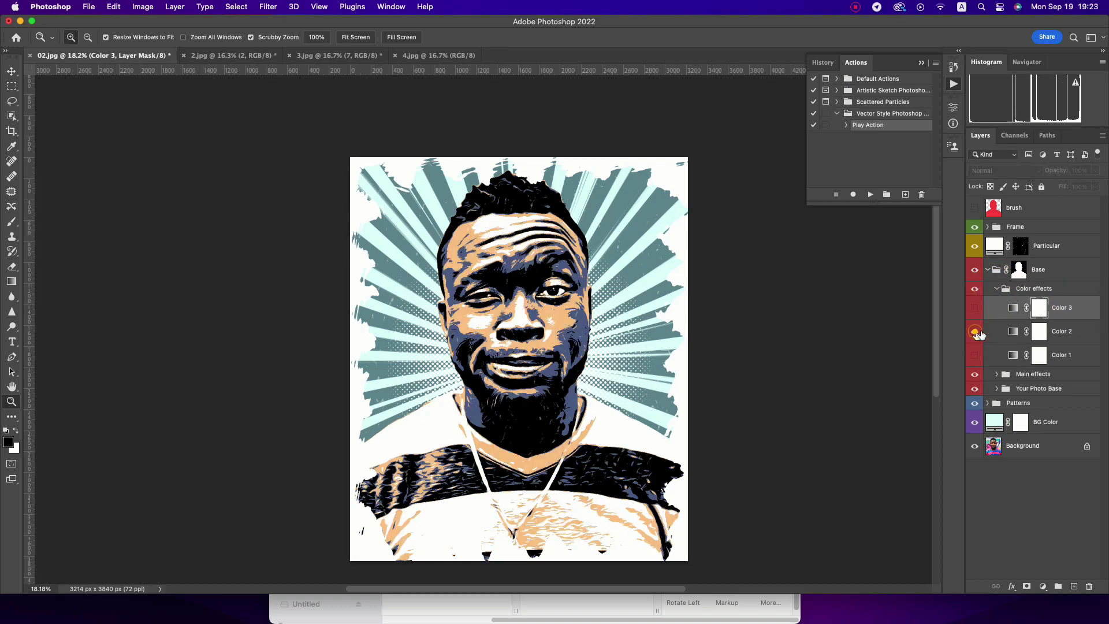
- In the Color 2 gradient map, set the 30% dark stop to deep teal-blue
{"action": "double_click", "coordinate": [1013, 331]}
{"action": "left_click", "coordinate": [860, 145]}
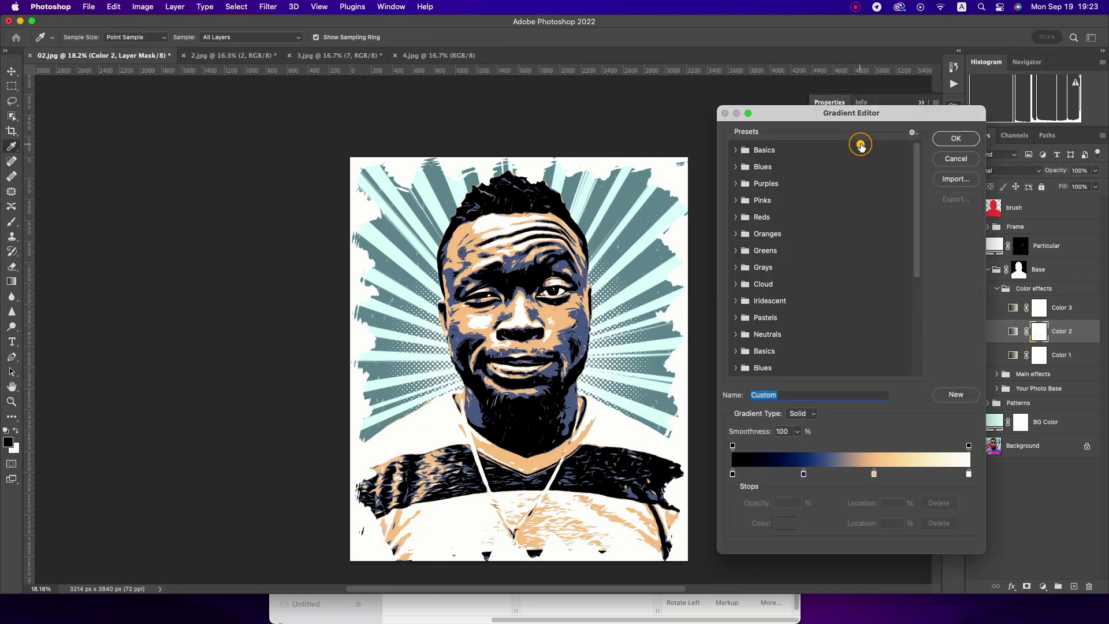
{"action": "left_click", "coordinate": [803, 473]}
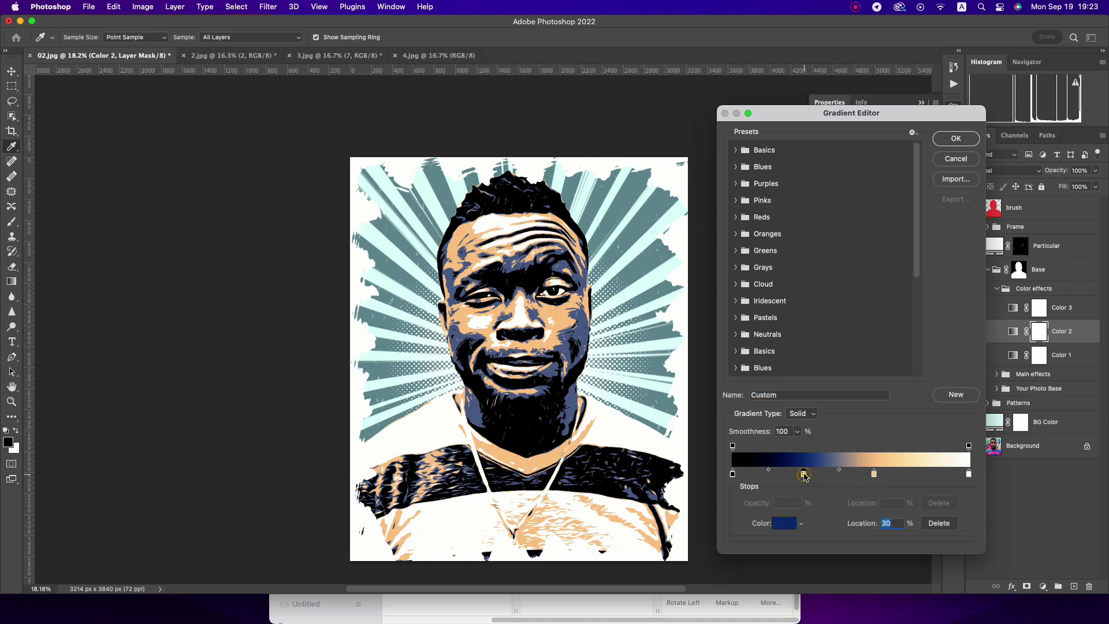
{"action": "left_click", "coordinate": [784, 523]}
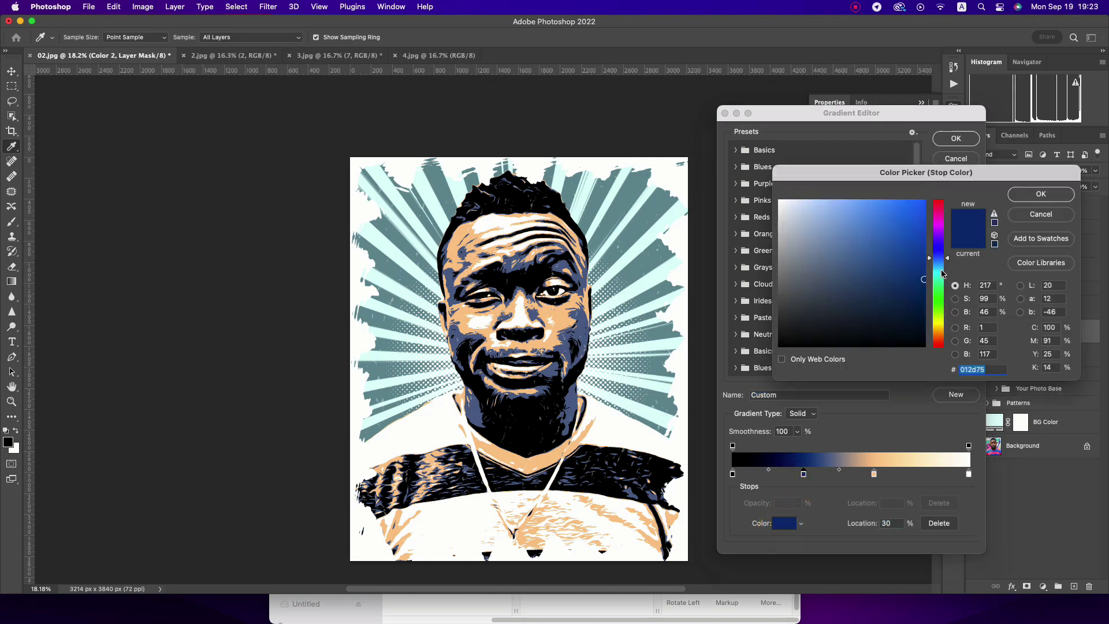
{"action": "left_click_drag", "start_coordinate": [942, 274], "coordinate": [938, 366]}
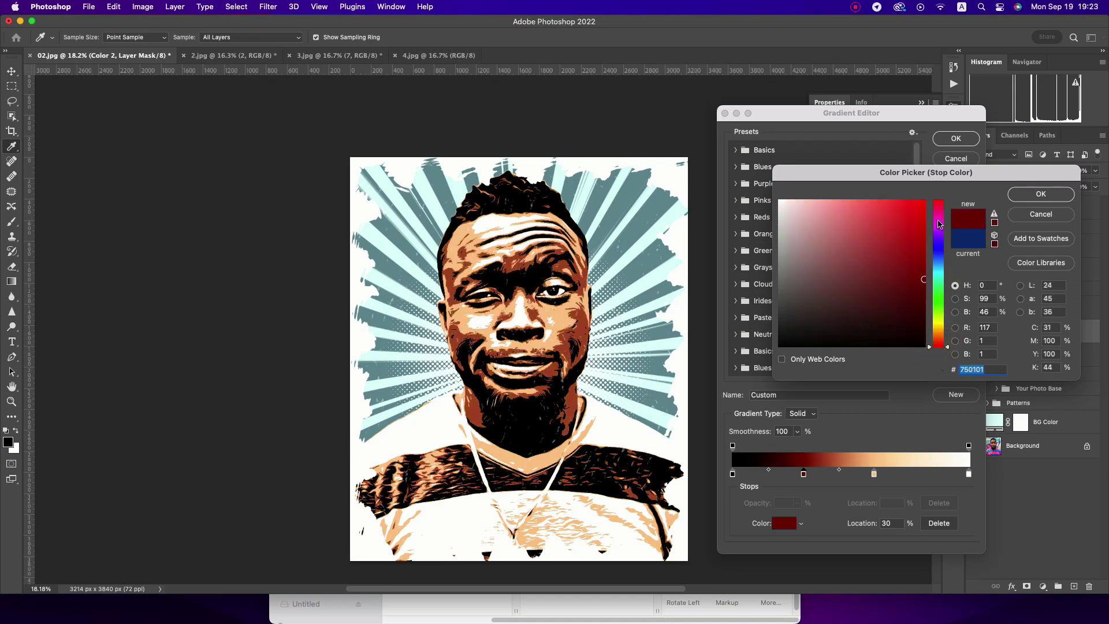
{"action": "left_click_drag", "start_coordinate": [938, 221], "coordinate": [940, 266]}
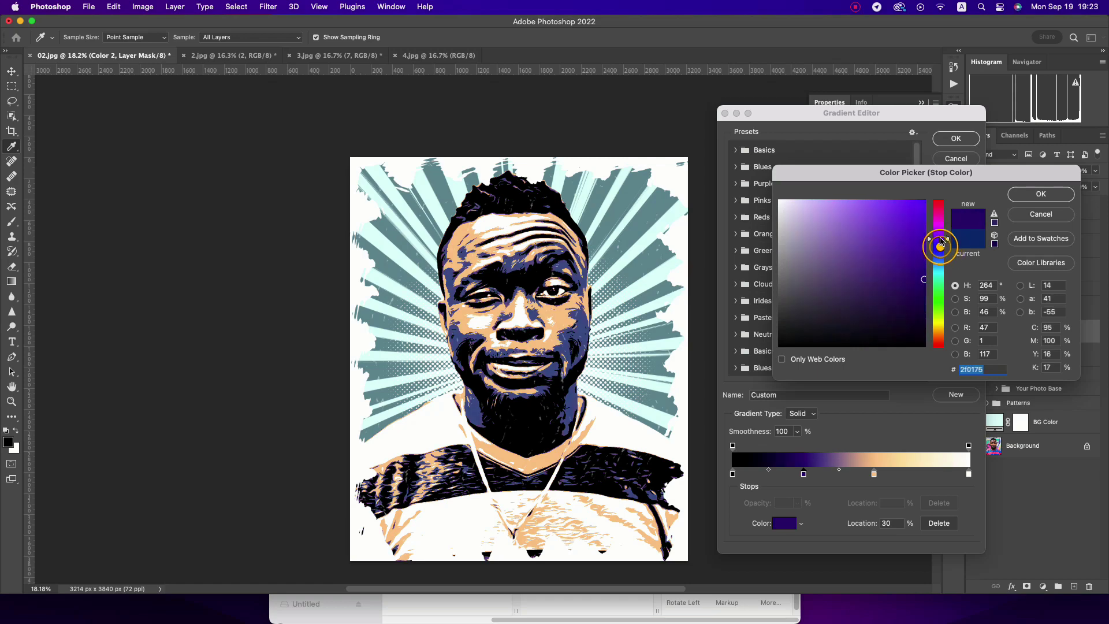
{"action": "left_click", "coordinate": [940, 266]}
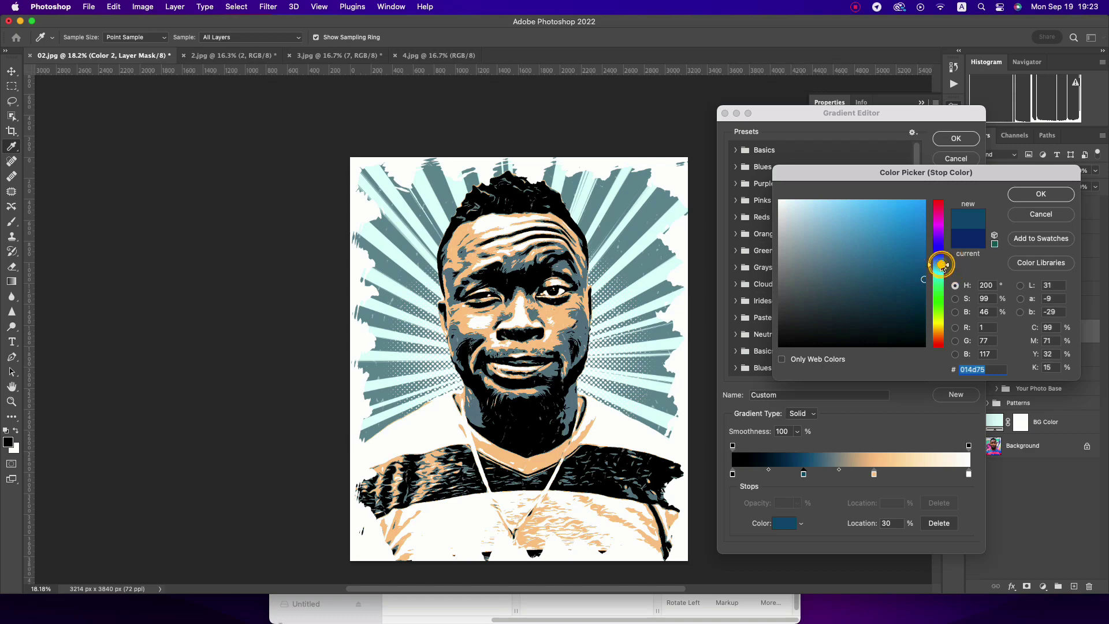
{"action": "left_click", "coordinate": [1041, 195]}
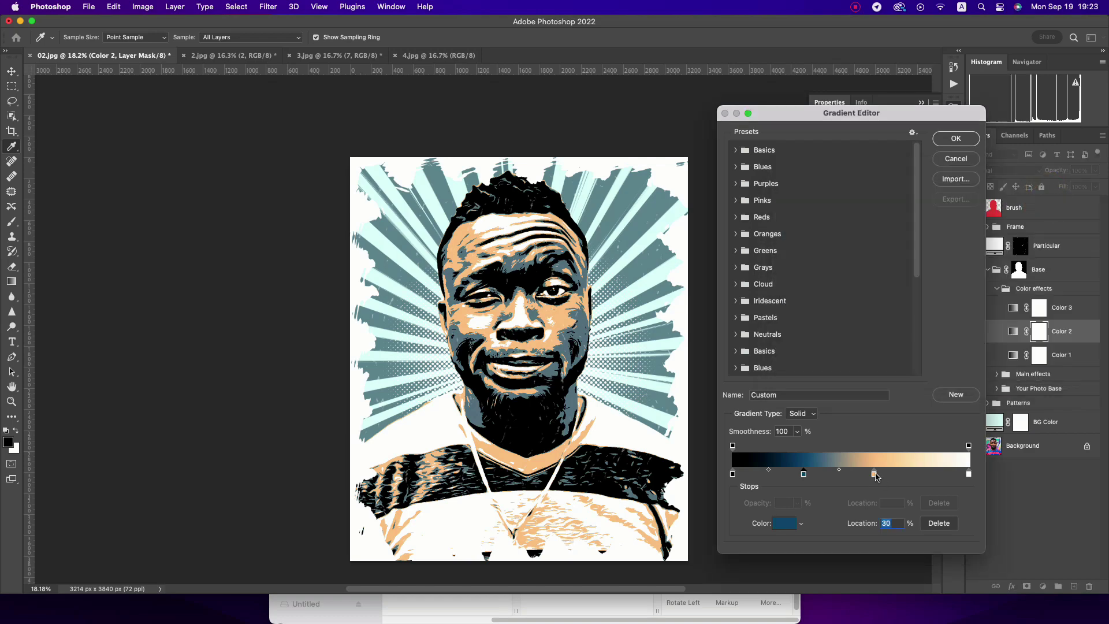
- Try orange, blue, red and pink colours for the 60% gradient stop
{"action": "left_click", "coordinate": [873, 474]}
{"action": "left_click", "coordinate": [784, 523]}
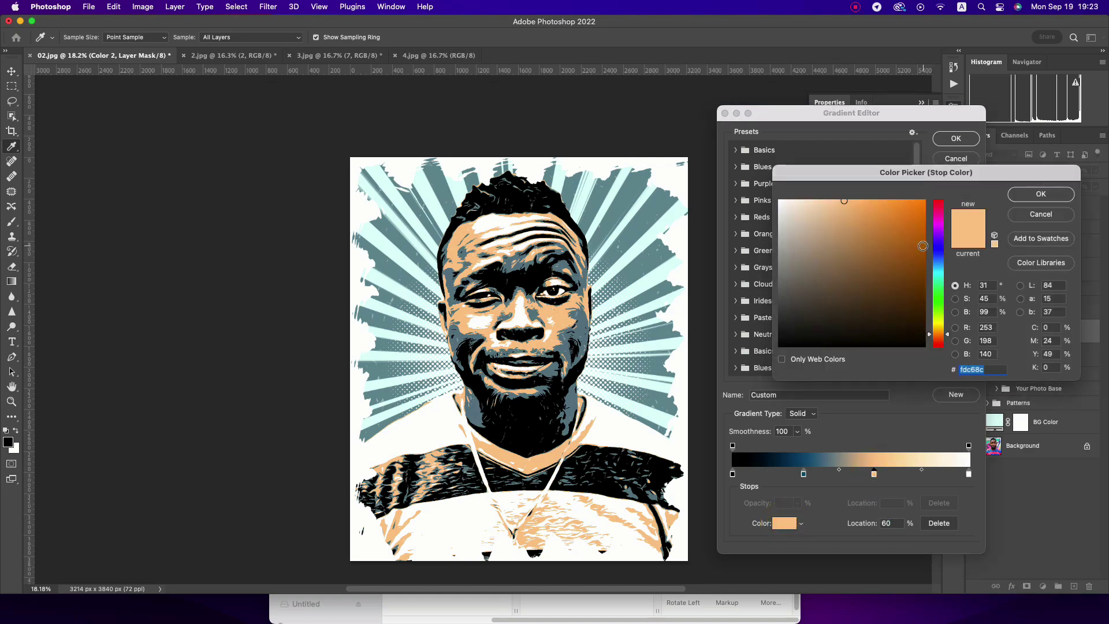
{"action": "mouse_move", "coordinate": [912, 211]}
{"action": "left_mouse_down"}
{"action": "mouse_move", "coordinate": [931, 188]}
{"action": "mouse_move", "coordinate": [873, 200]}
{"action": "left_mouse_up"}
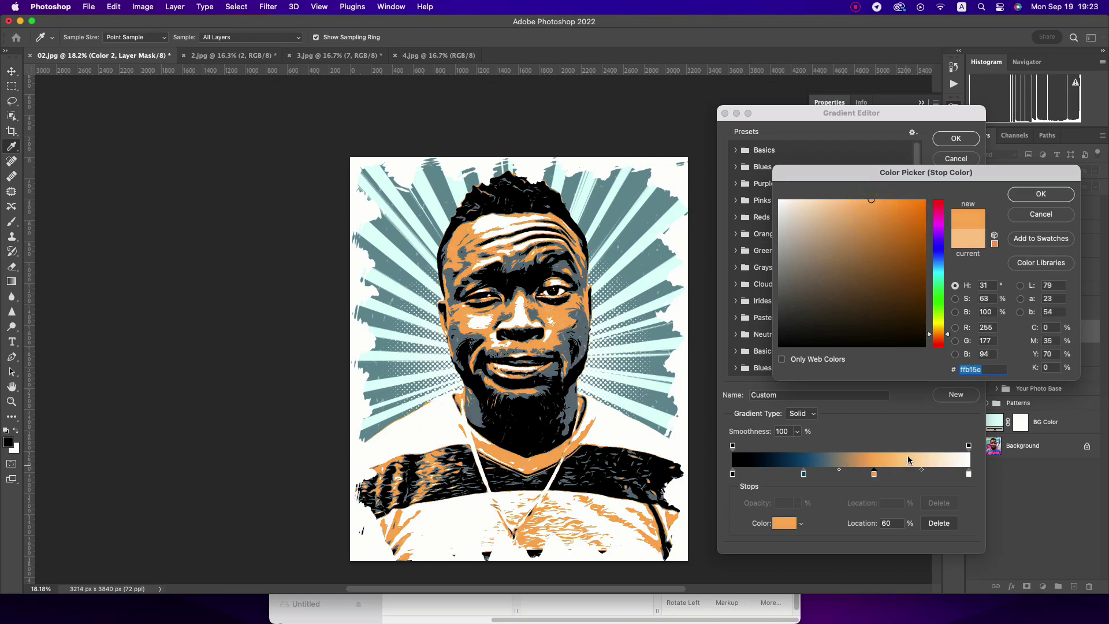
{"action": "left_click_drag", "start_coordinate": [938, 234], "coordinate": [941, 297]}
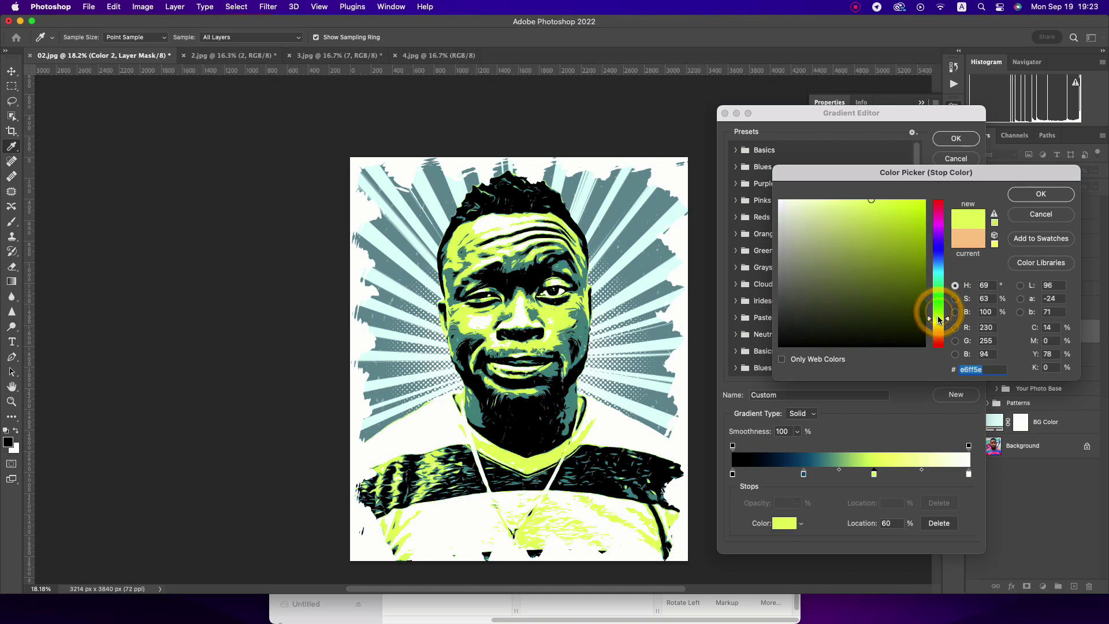
{"action": "left_click_drag", "start_coordinate": [940, 298], "coordinate": [939, 344]}
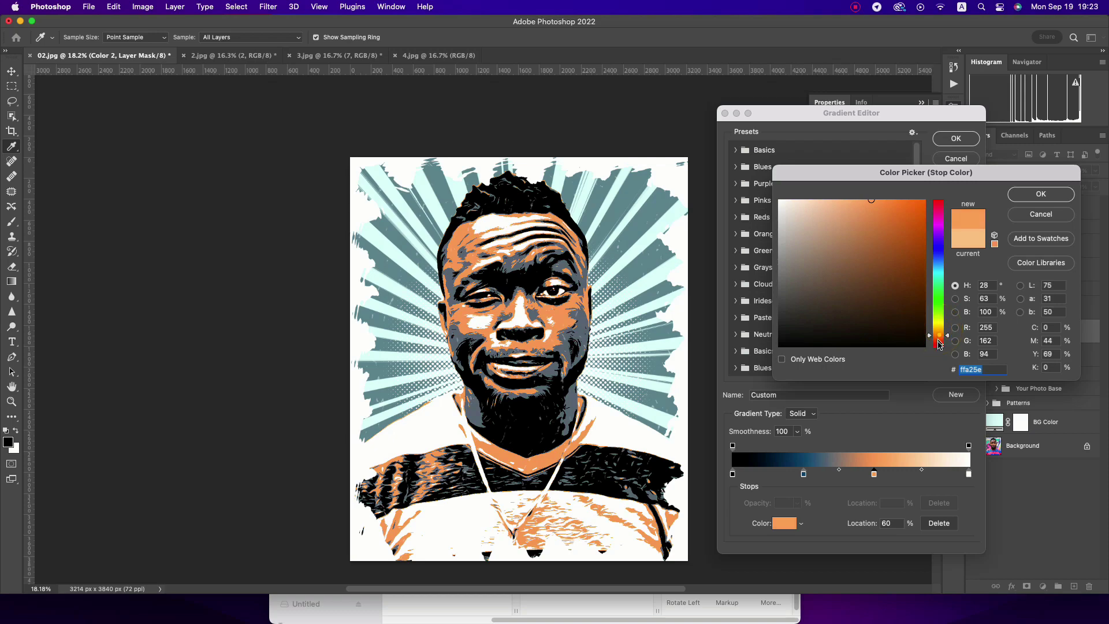
{"action": "left_click", "coordinate": [831, 212]}
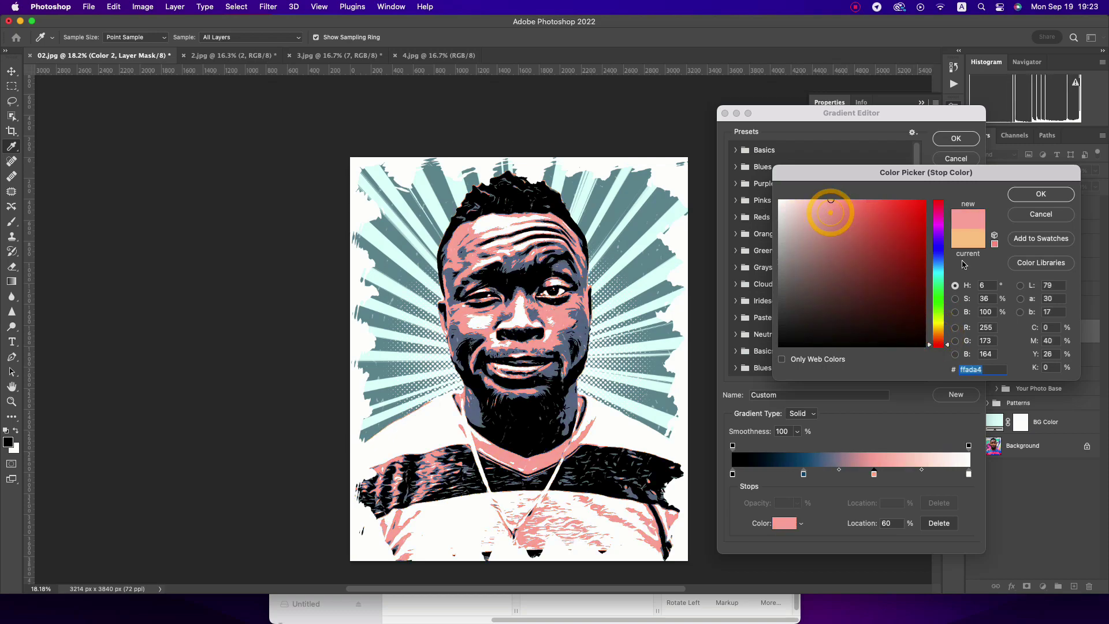
{"action": "left_click_drag", "start_coordinate": [872, 209], "coordinate": [918, 200]}
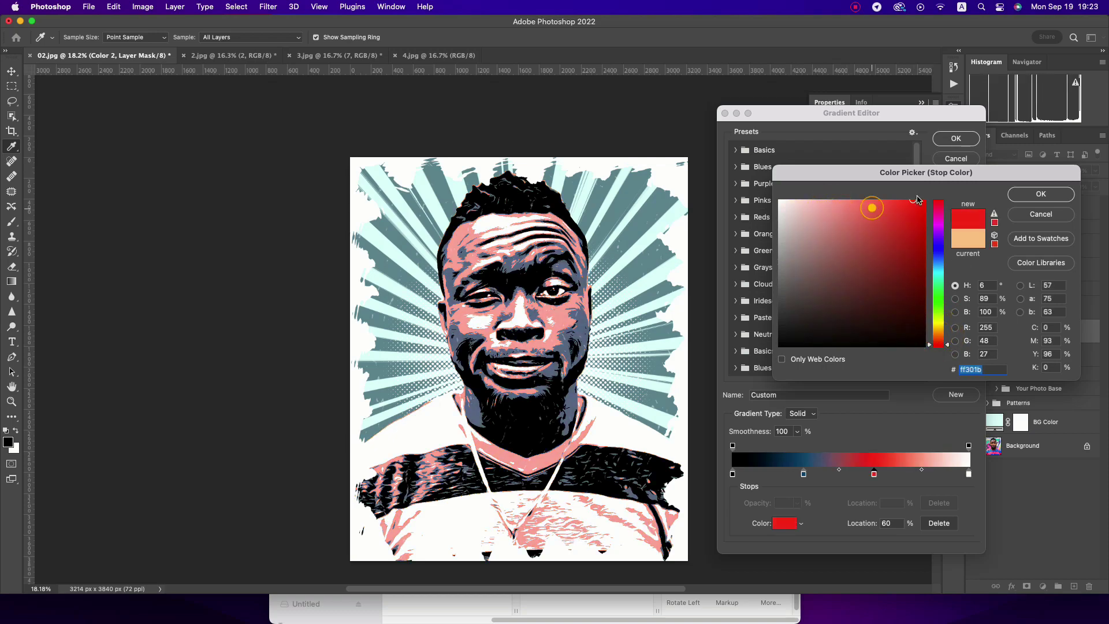
{"action": "left_click", "coordinate": [878, 210]}
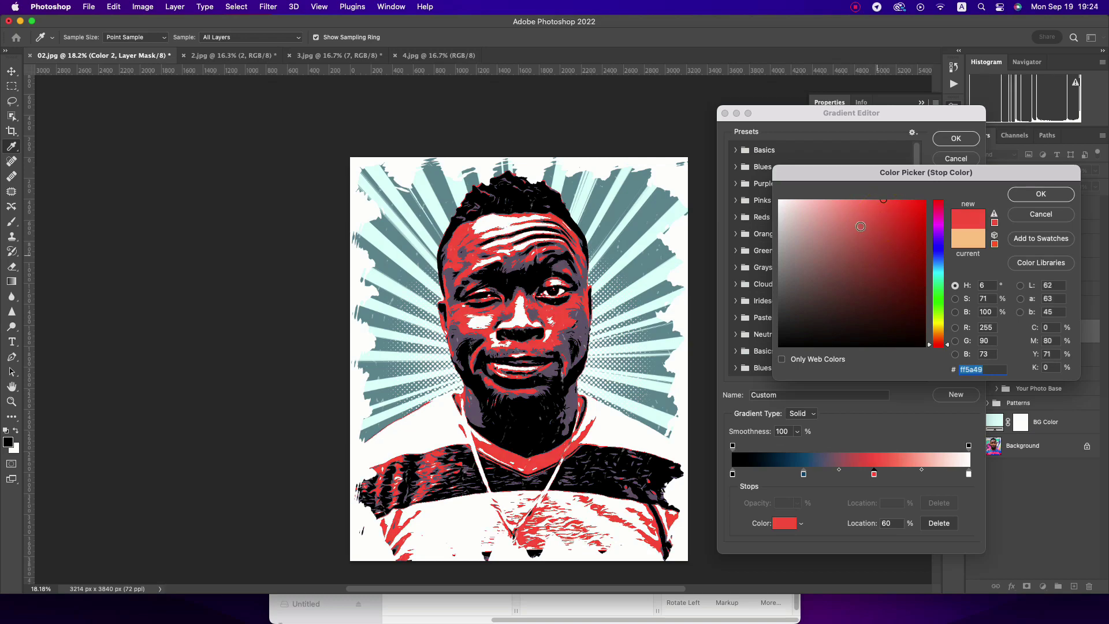
{"action": "left_click_drag", "start_coordinate": [849, 205], "coordinate": [840, 200]}
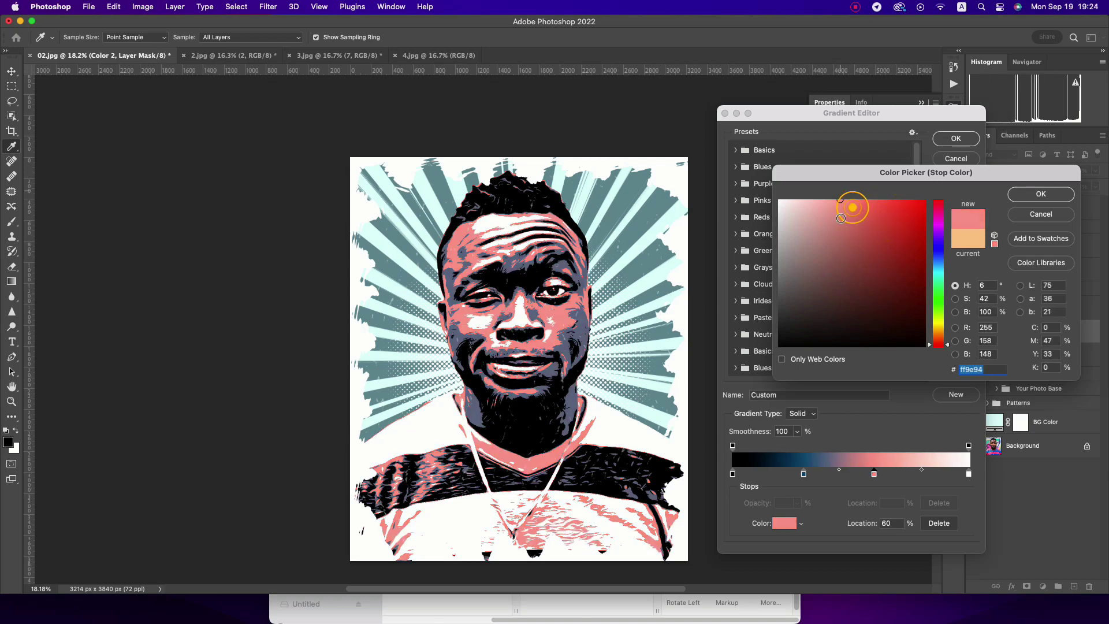
- Settle the 60% gradient stop on warm peach-orange f8c57c
{"action": "left_click", "coordinate": [938, 276]}
{"action": "left_click_drag", "start_coordinate": [938, 266], "coordinate": [939, 253]}
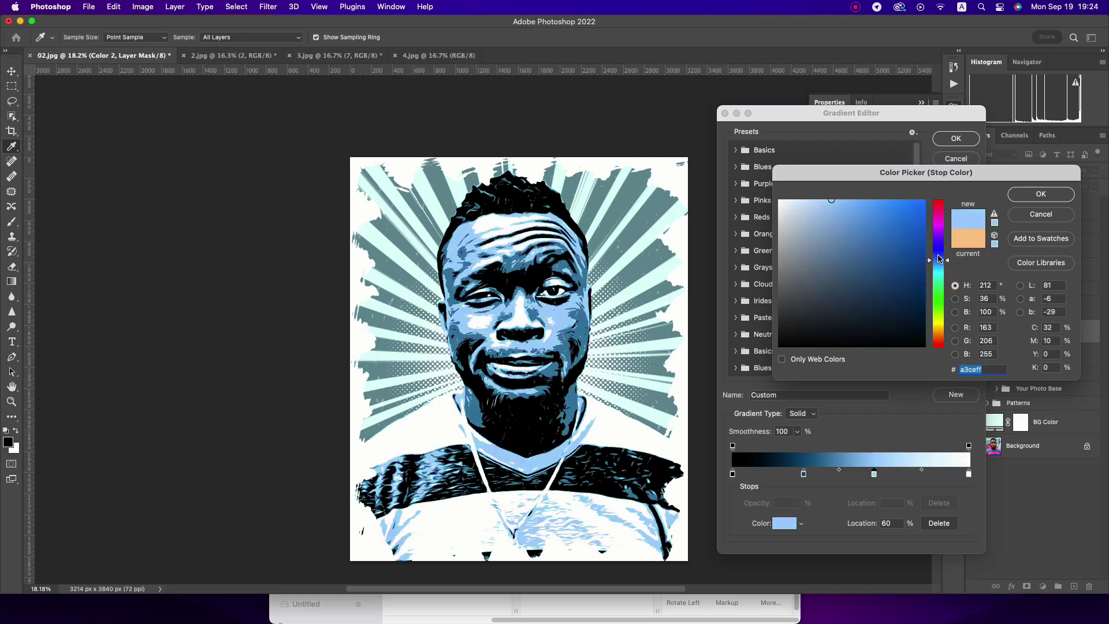
{"action": "left_click", "coordinate": [938, 231]}
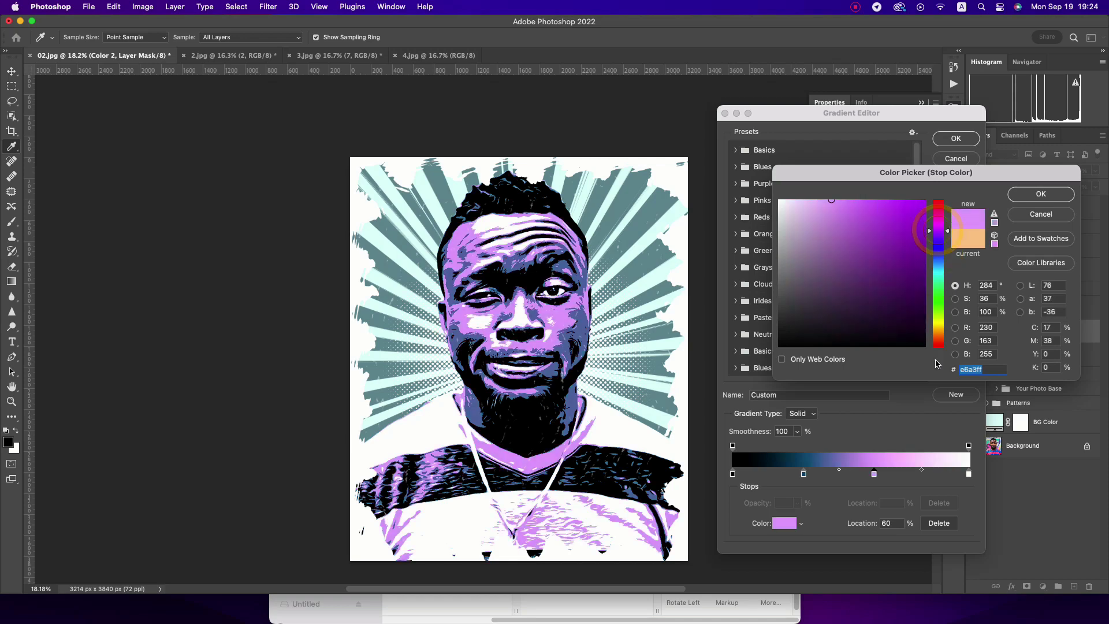
{"action": "left_click", "coordinate": [937, 328]}
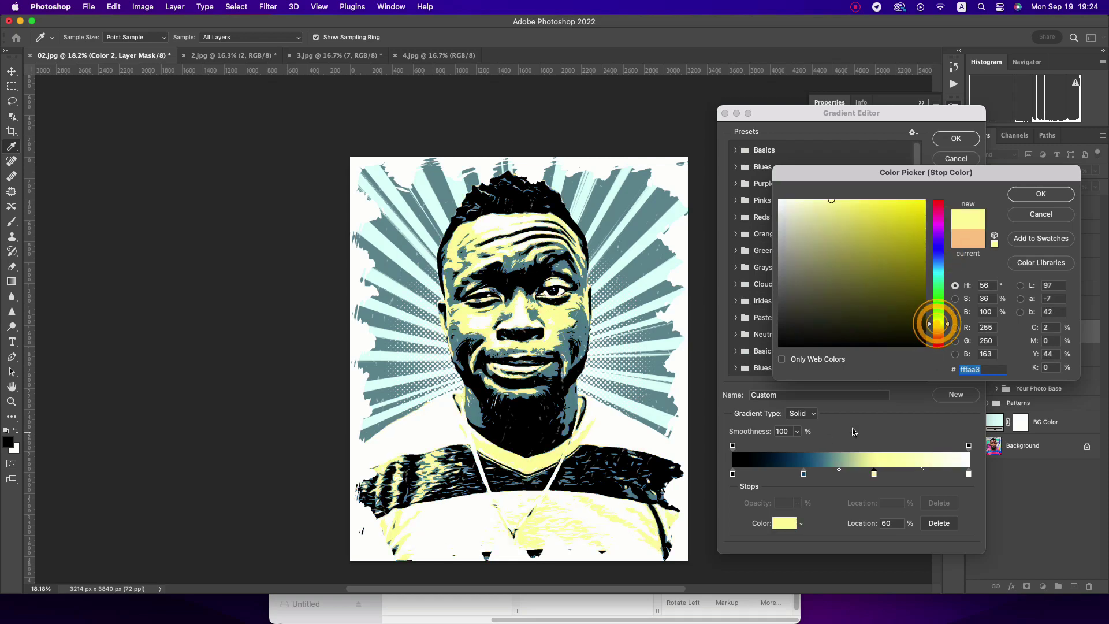
{"action": "left_click", "coordinate": [938, 333]}
{"action": "left_click_drag", "start_coordinate": [836, 208], "coordinate": [852, 203]}
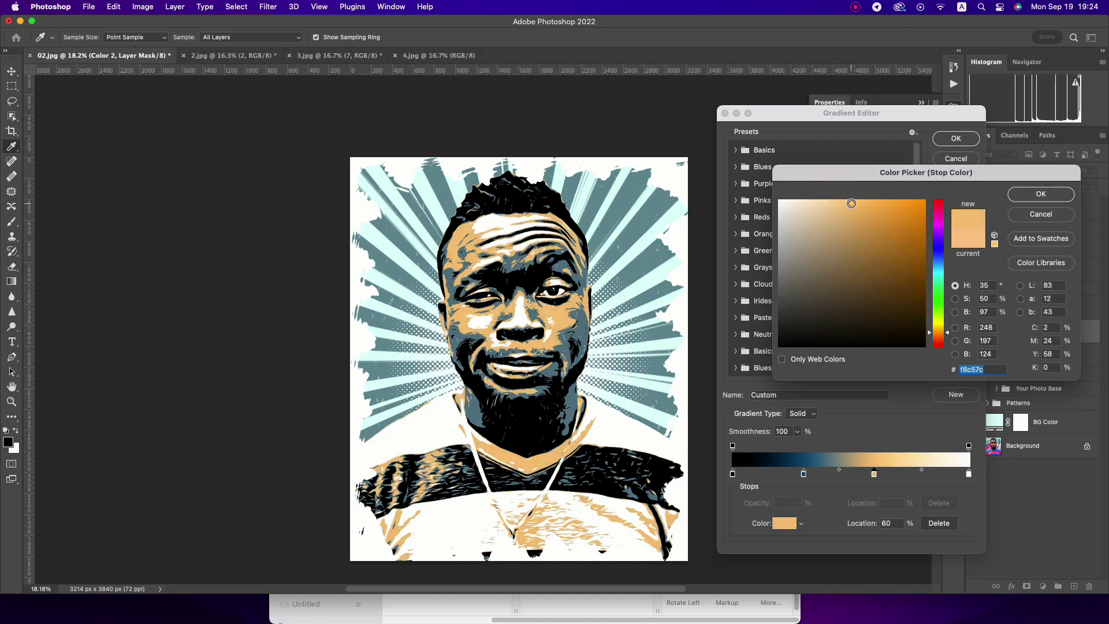
{"action": "left_click", "coordinate": [1040, 196]}
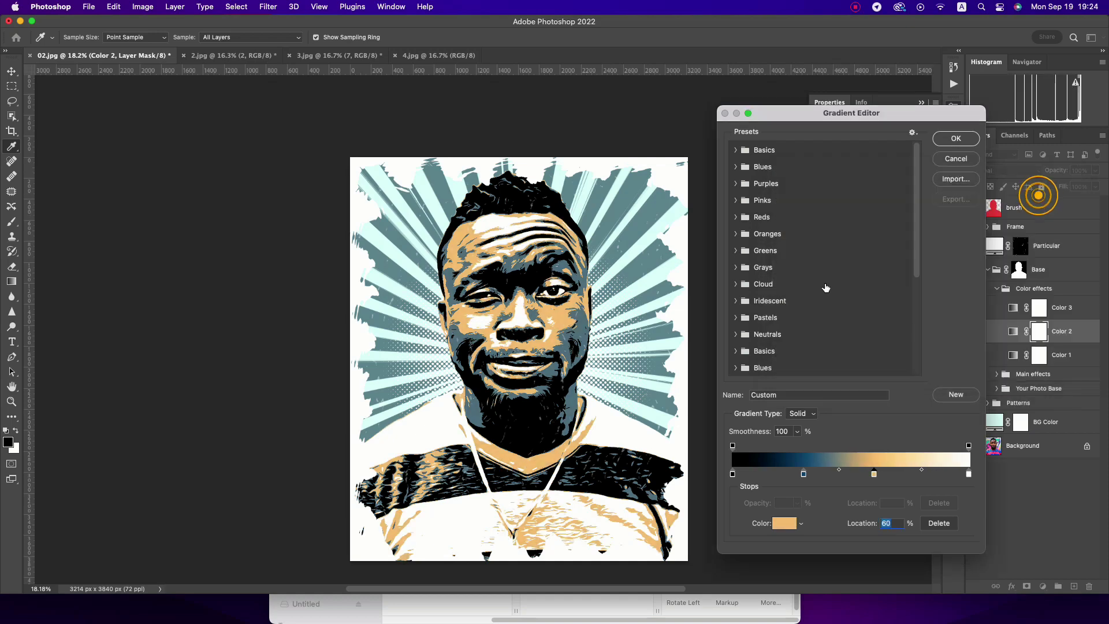
- Apply the gradient map and compare Color 1, 2 and 3 variants, keeping Color 2 on
{"action": "left_click", "coordinate": [956, 139]}
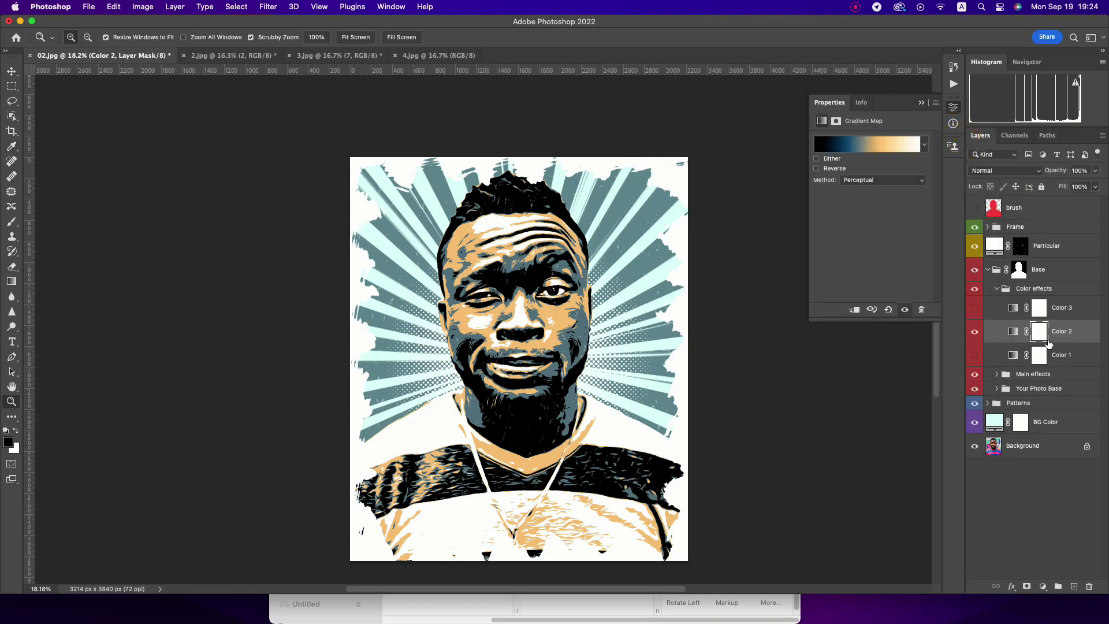
{"action": "left_click", "coordinate": [976, 333]}
{"action": "left_click", "coordinate": [975, 354]}
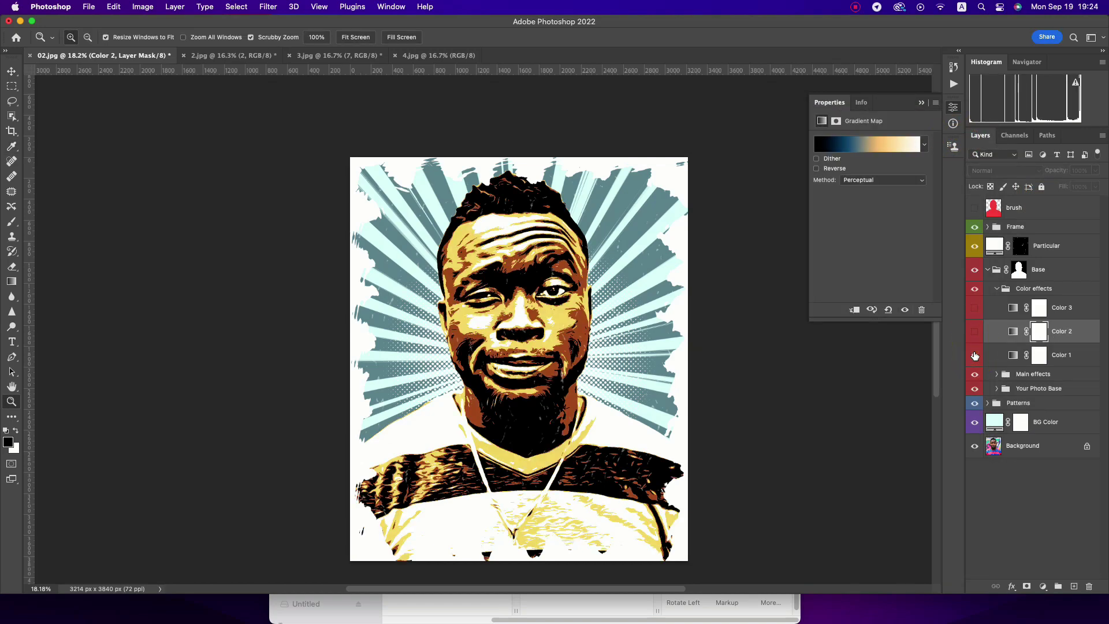
{"action": "left_click", "coordinate": [975, 354]}
{"action": "left_click", "coordinate": [974, 308]}
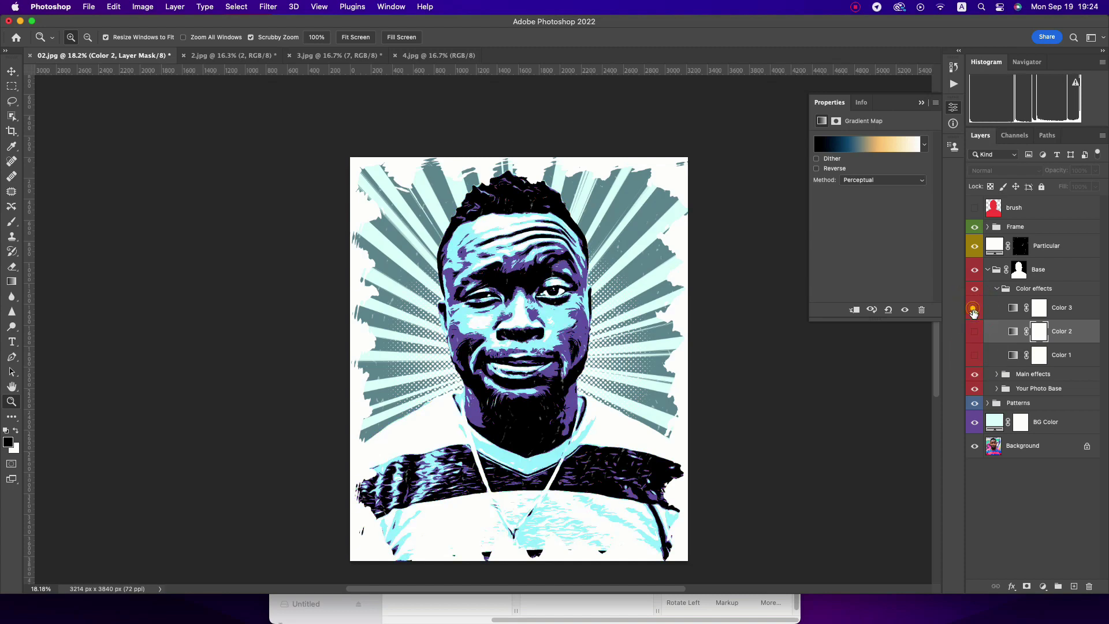
{"action": "left_click", "coordinate": [974, 309]}
{"action": "left_click", "coordinate": [975, 331]}
- Collapse Color effects and compare the poster with and without the Particular specks, zoomed on the face
{"action": "left_click", "coordinate": [996, 288]}
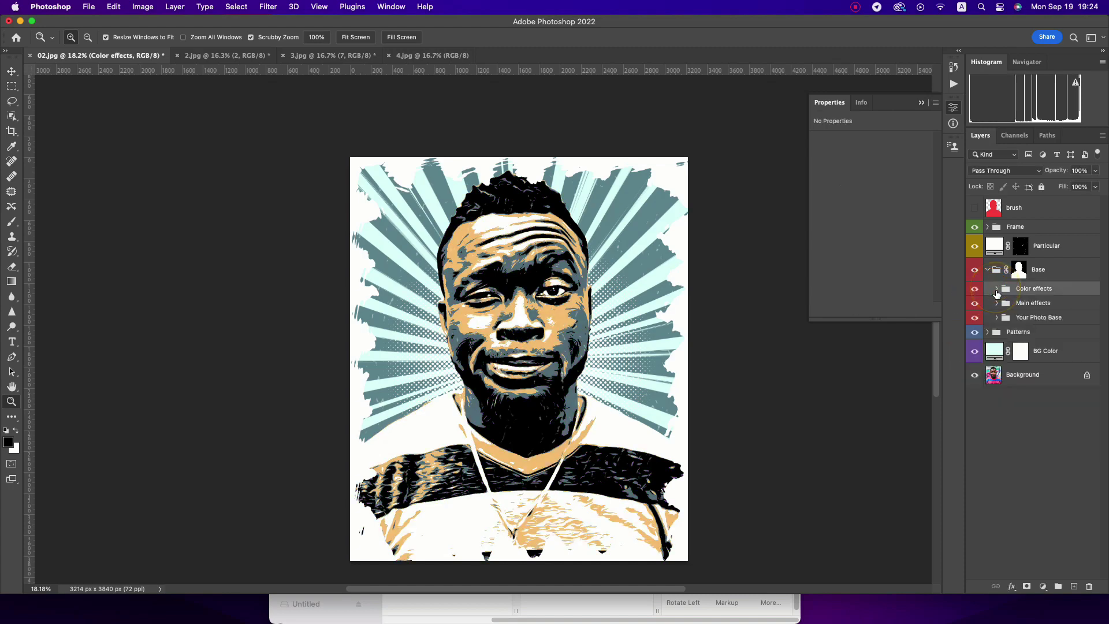
{"action": "left_click", "coordinate": [1066, 249]}
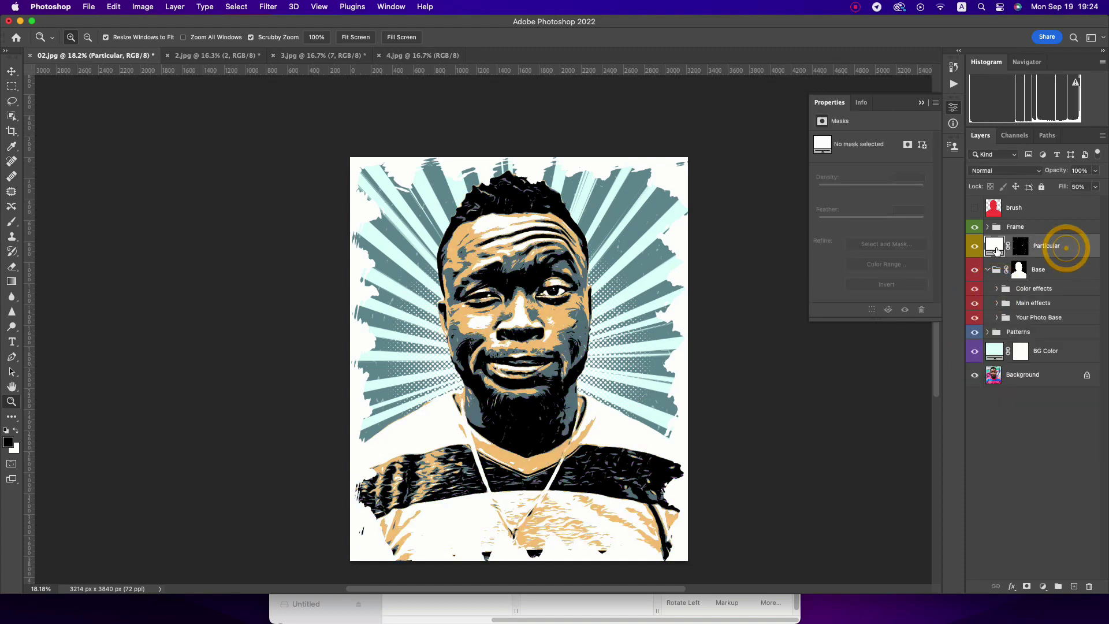
{"action": "left_click", "coordinate": [974, 249]}
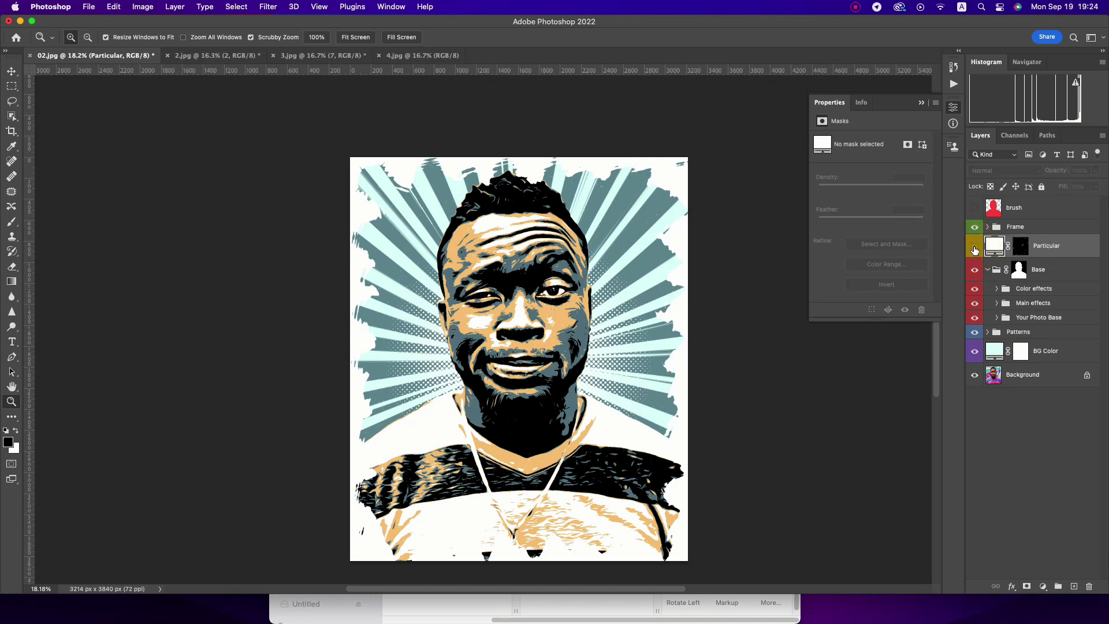
{"action": "left_click", "coordinate": [975, 246]}
{"action": "left_click_drag", "start_coordinate": [530, 324], "coordinate": [941, 340]}
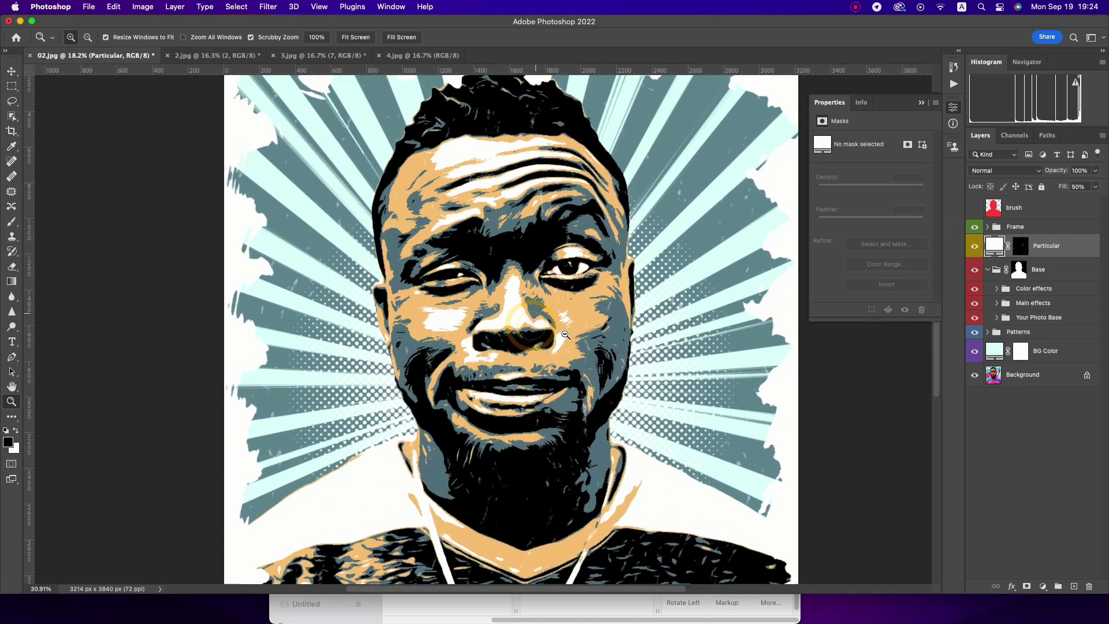
{"action": "left_click", "coordinate": [976, 250]}
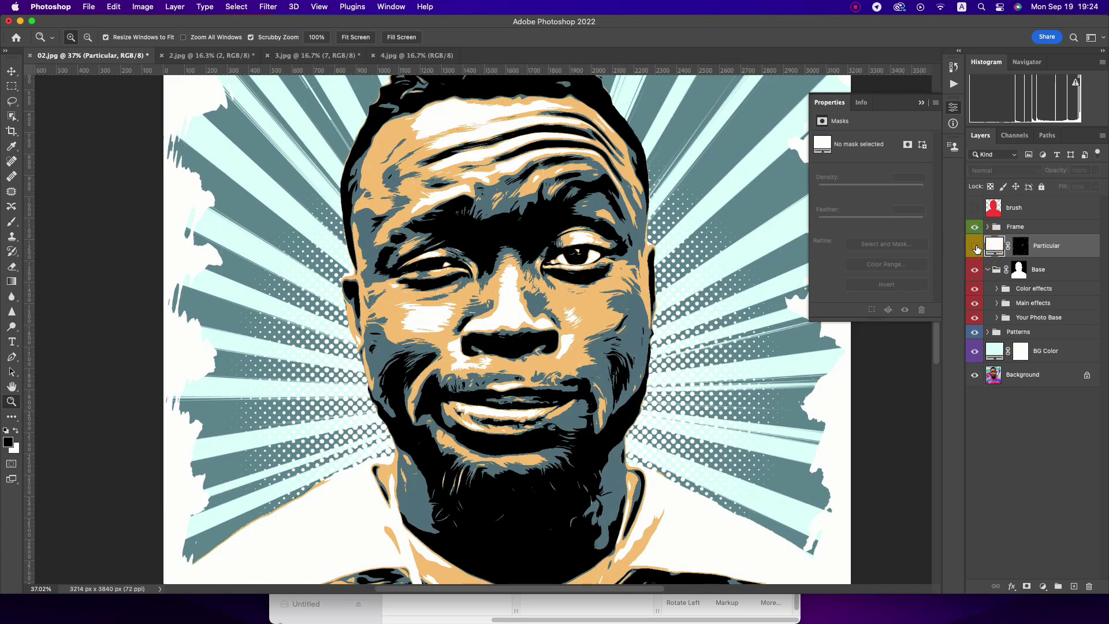
{"action": "left_click", "coordinate": [976, 249]}
{"action": "left_click", "coordinate": [975, 249]}
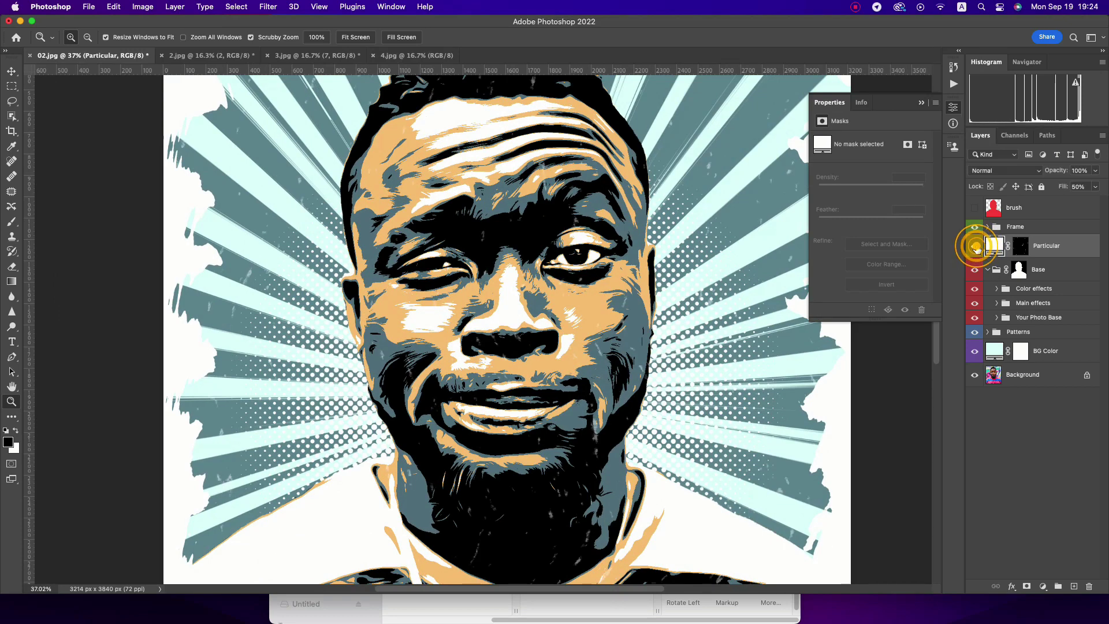
- Change the Particular layer's fill colour to cyan 00e4ff
{"action": "left_click", "coordinate": [1022, 246]}
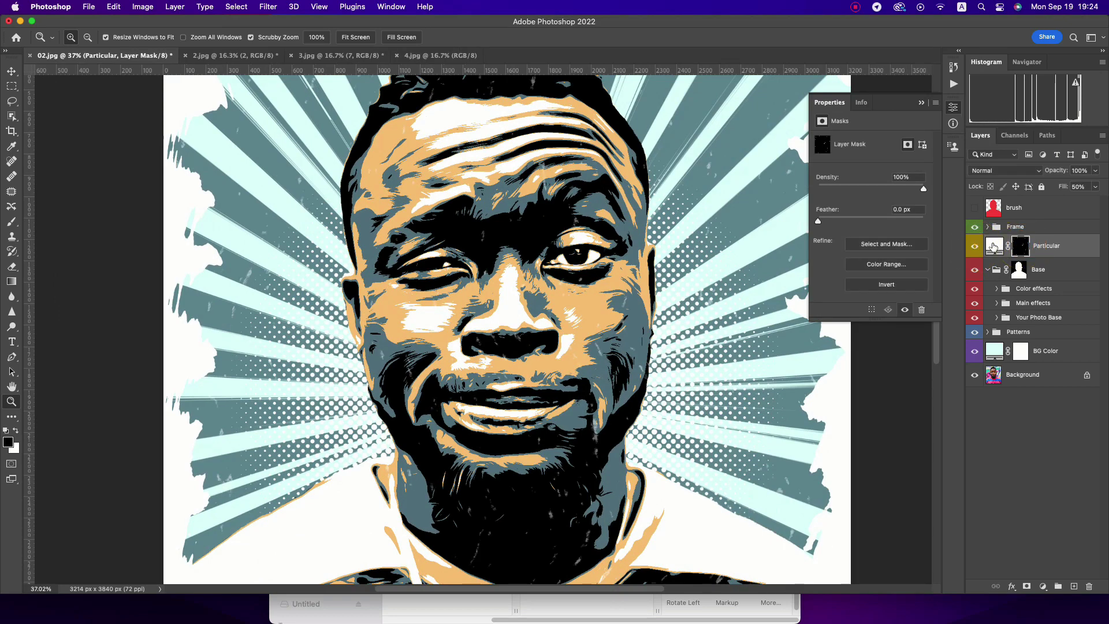
{"action": "double_click", "coordinate": [993, 245]}
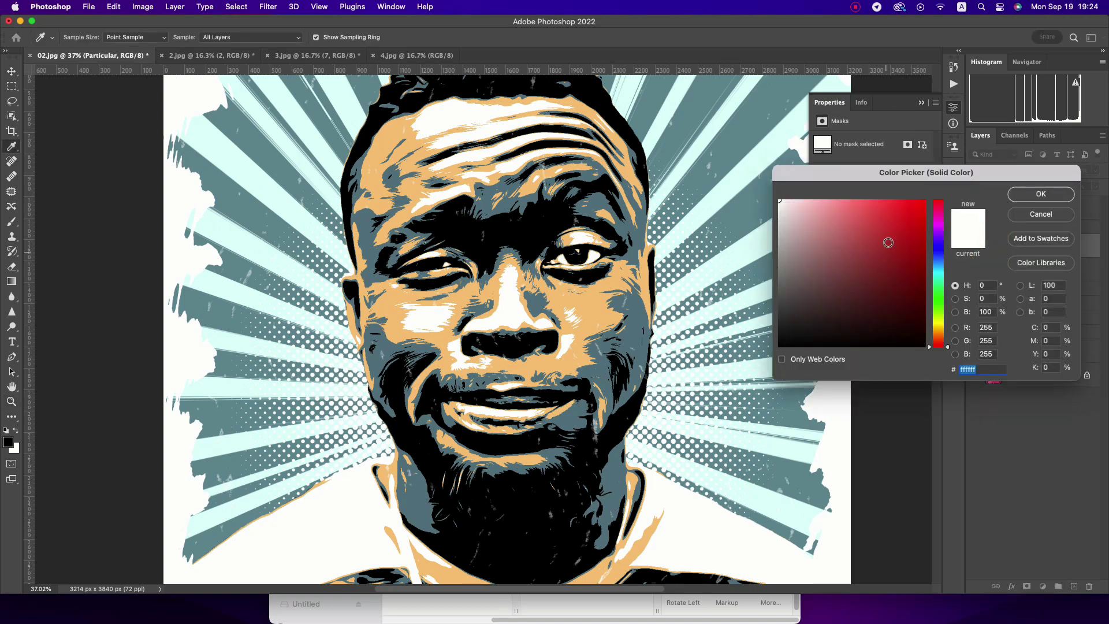
{"action": "type", "text": "ff0000"}
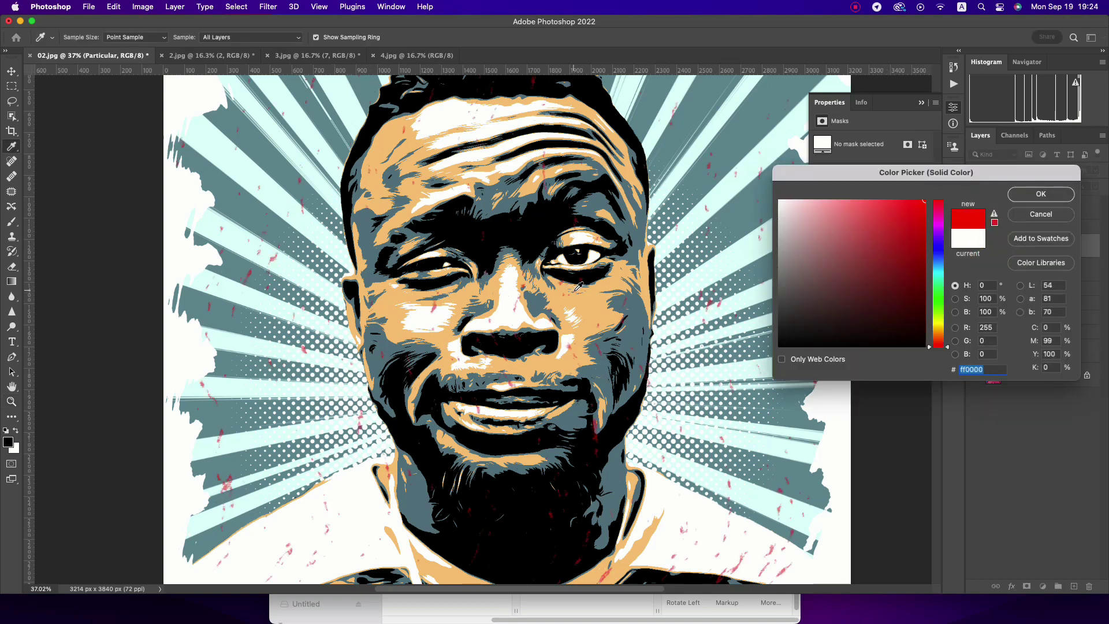
{"action": "left_click_drag", "start_coordinate": [941, 243], "coordinate": [938, 250]}
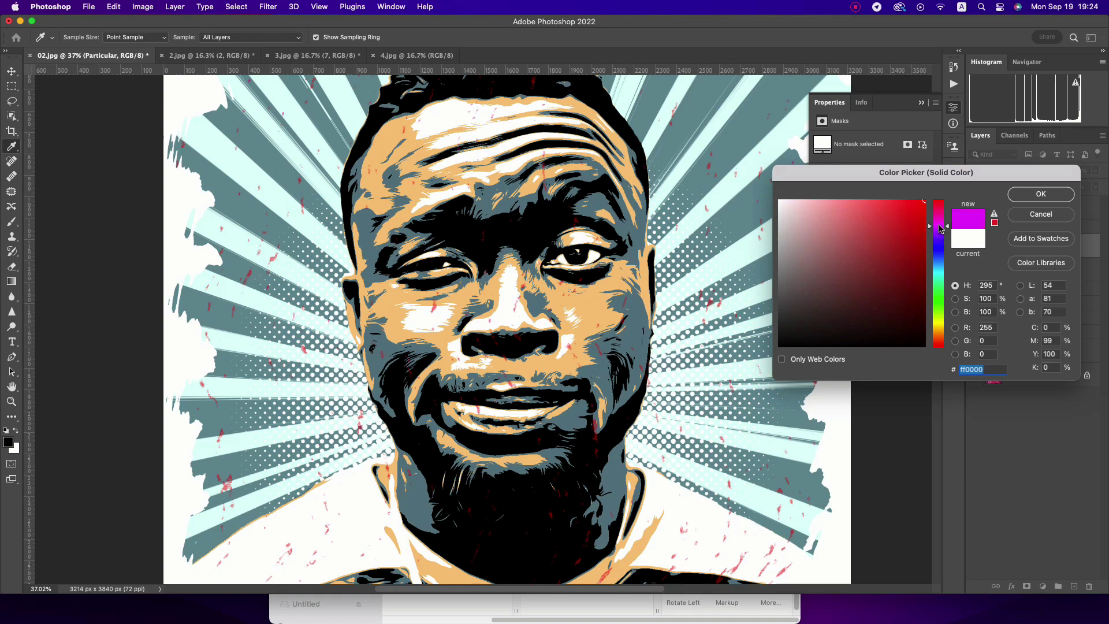
{"action": "left_click", "coordinate": [936, 271]}
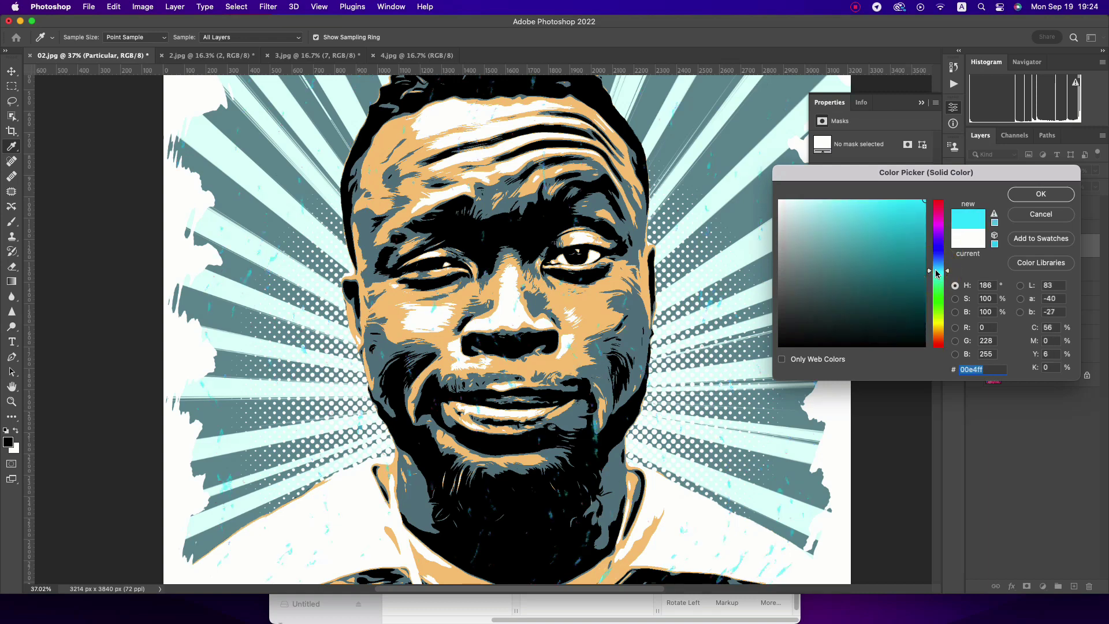
{"action": "key", "text": "Return"}
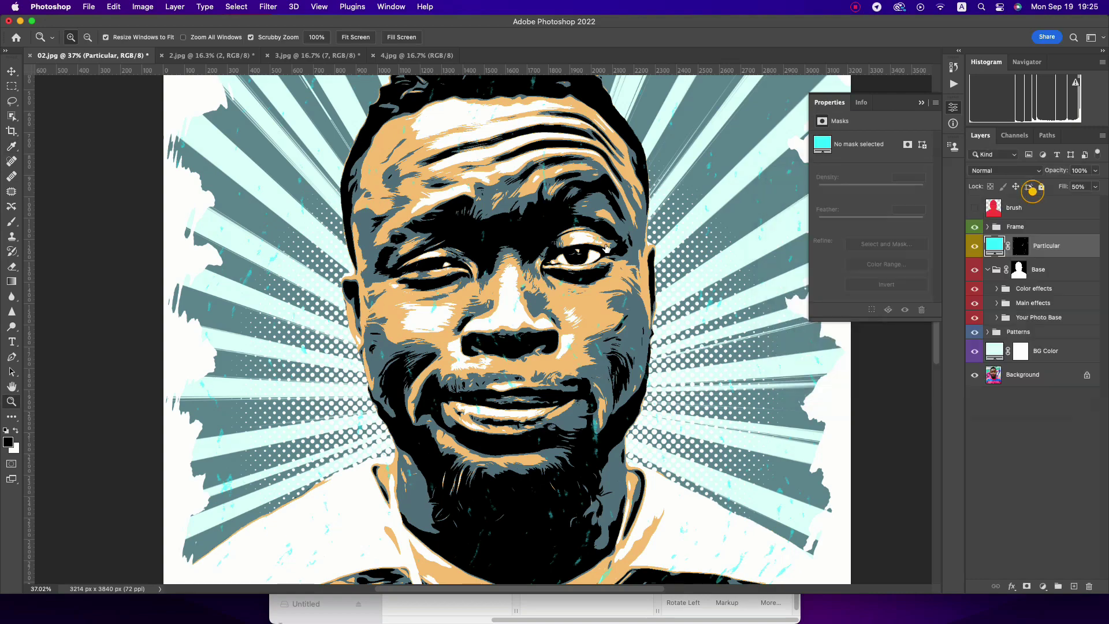
- Compare the full poster with and without cyan specks, then target the Particular mask
{"action": "left_click_drag", "start_coordinate": [559, 312], "coordinate": [521, 322]}
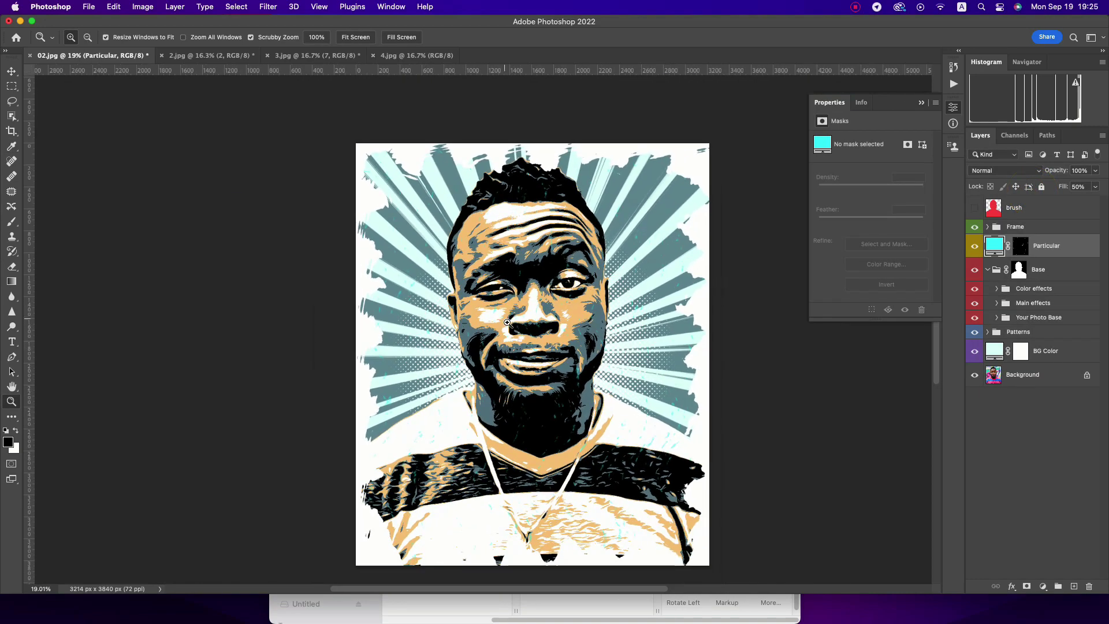
{"action": "left_click", "coordinate": [972, 247]}
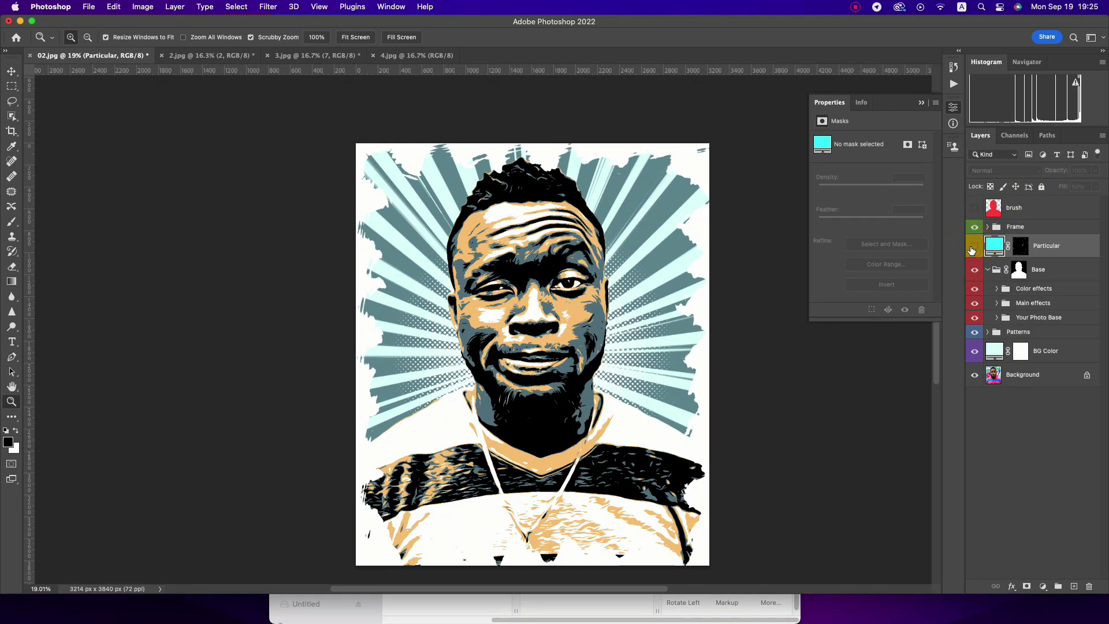
{"action": "left_click", "coordinate": [972, 247]}
{"action": "left_click", "coordinate": [1020, 247]}
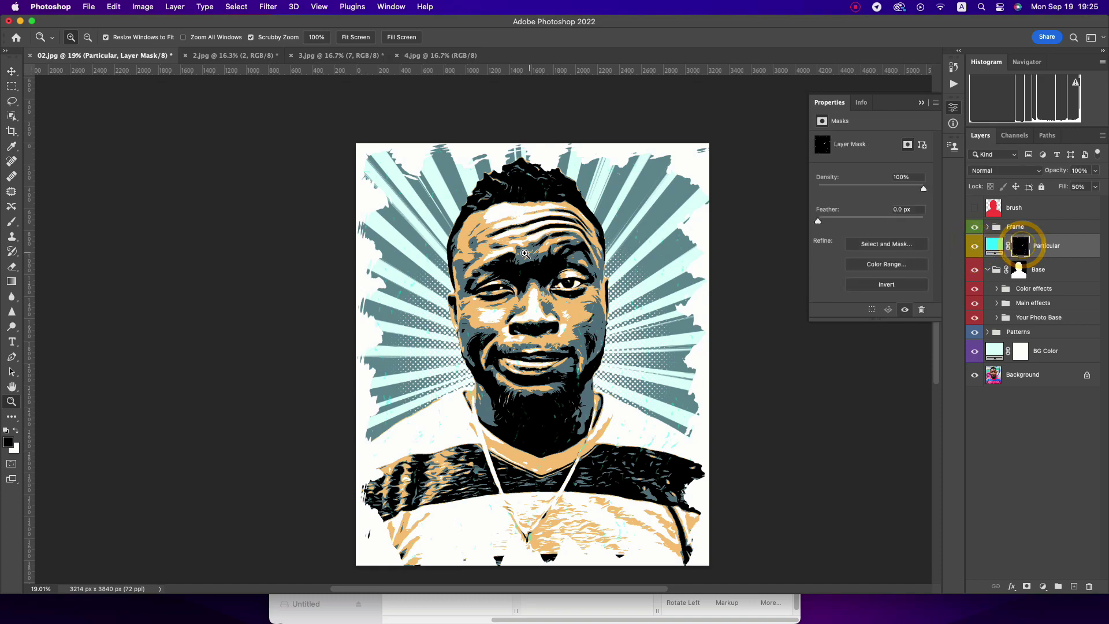
- Paint black on the Particular mask over both eyes and the chin, then check the nose close up
{"action": "left_click", "coordinate": [12, 221]}
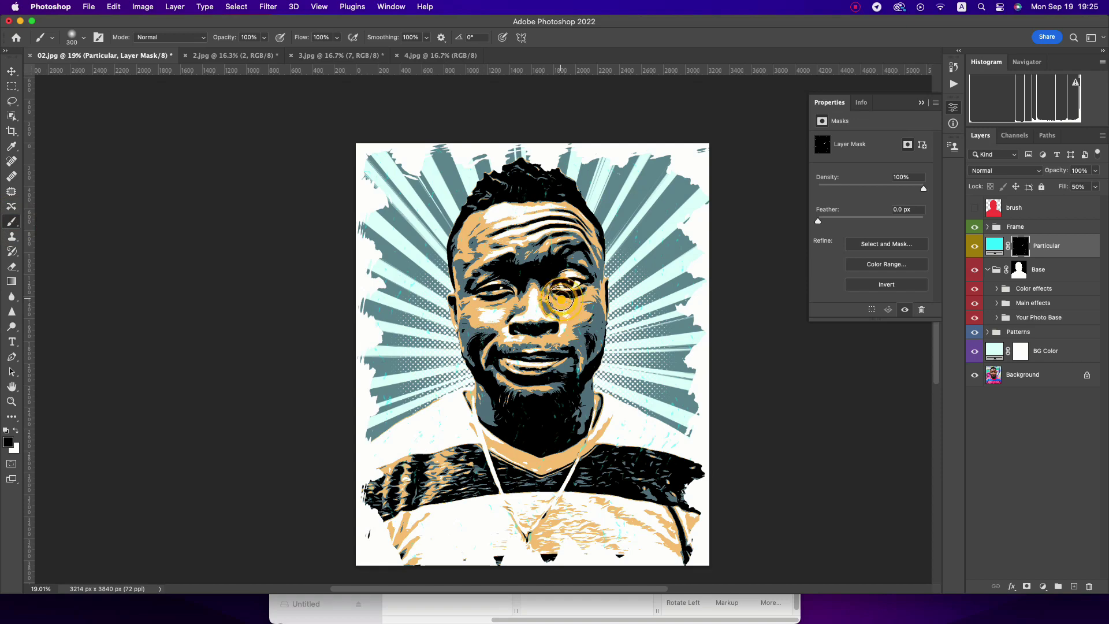
{"action": "left_click_drag", "start_coordinate": [560, 297], "coordinate": [589, 302]}
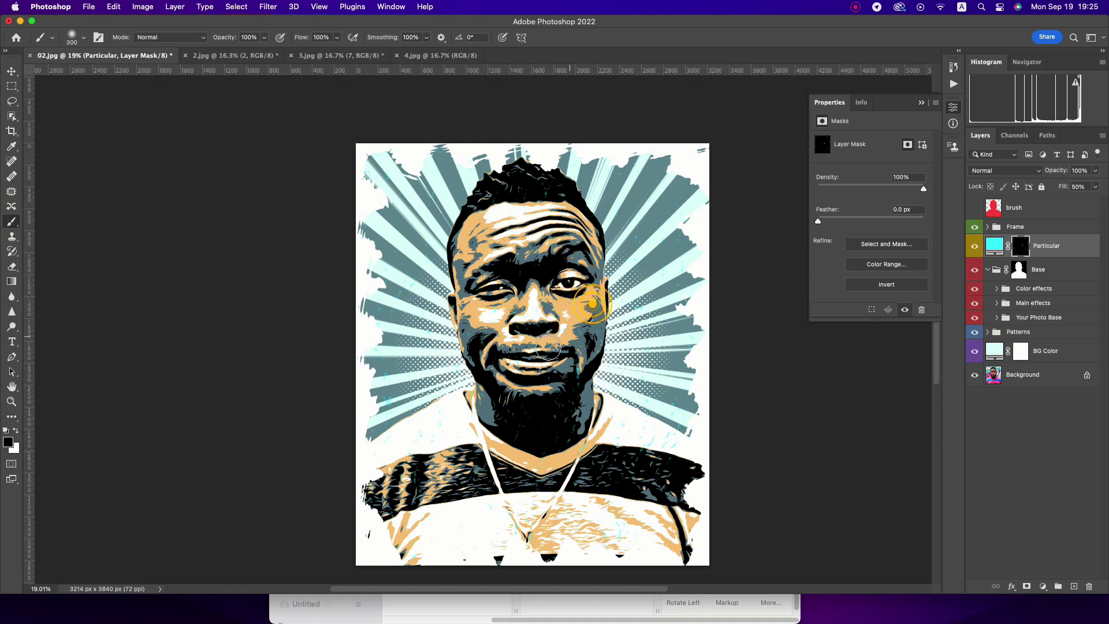
{"action": "left_click", "coordinate": [498, 295]}
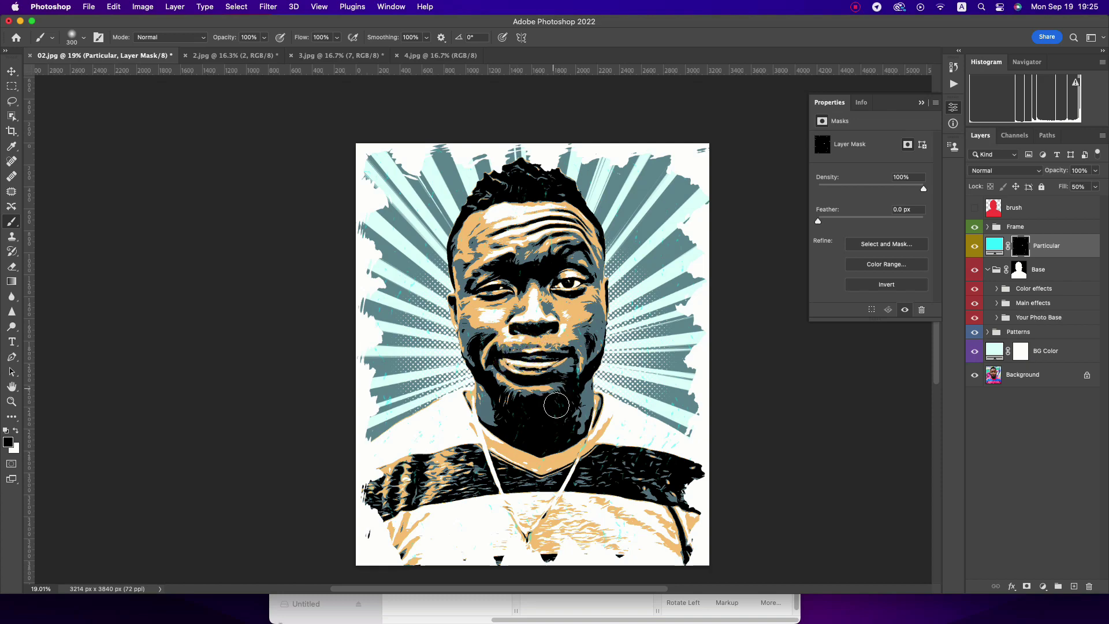
{"action": "left_click", "coordinate": [561, 417]}
{"action": "key", "text": "z"}
{"action": "left_click_drag", "start_coordinate": [526, 329], "coordinate": [526, 330]}
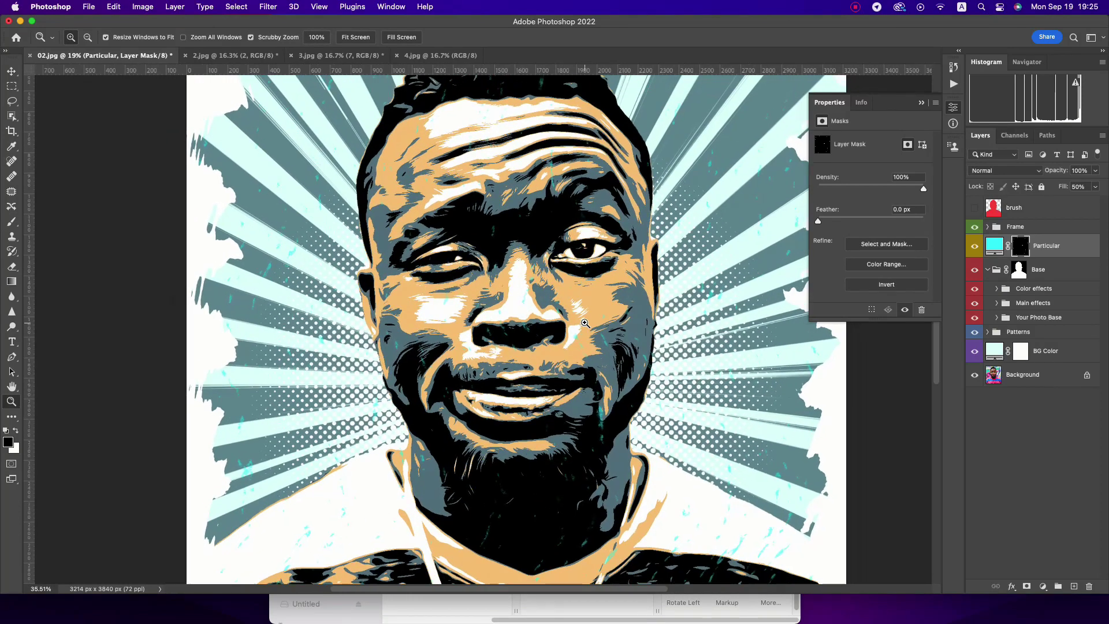
{"action": "left_click", "coordinate": [499, 329]}
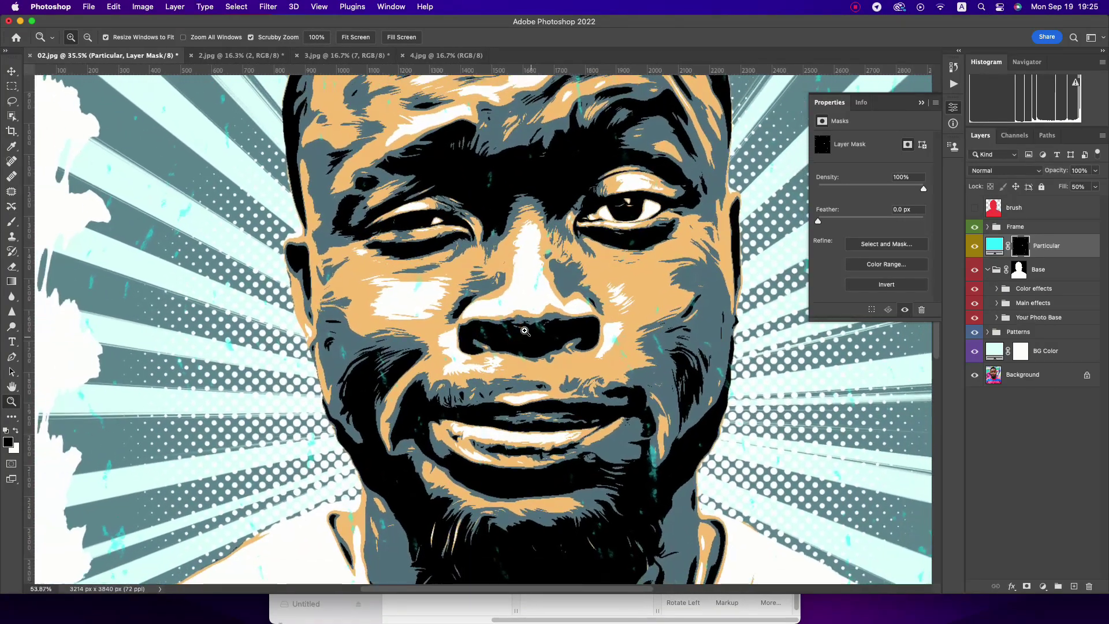
{"action": "left_click", "coordinate": [974, 246]}
{"action": "left_click", "coordinate": [976, 247]}
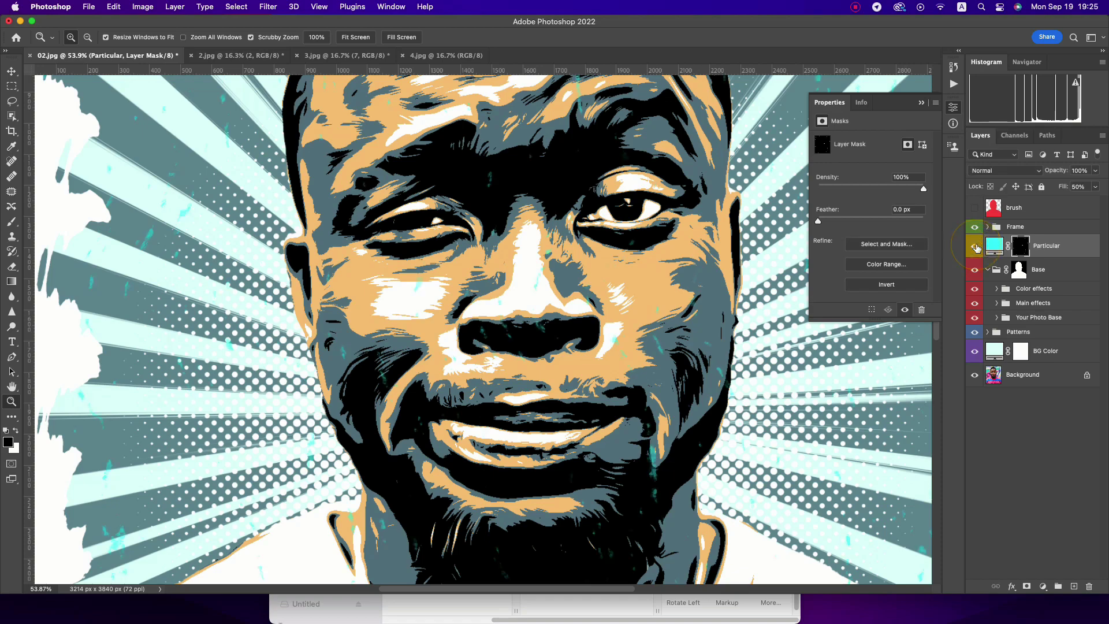
- Paint out specks on the nose, brow, nose bridge and right jaw, then zoom back out
{"action": "key", "text": "b"}
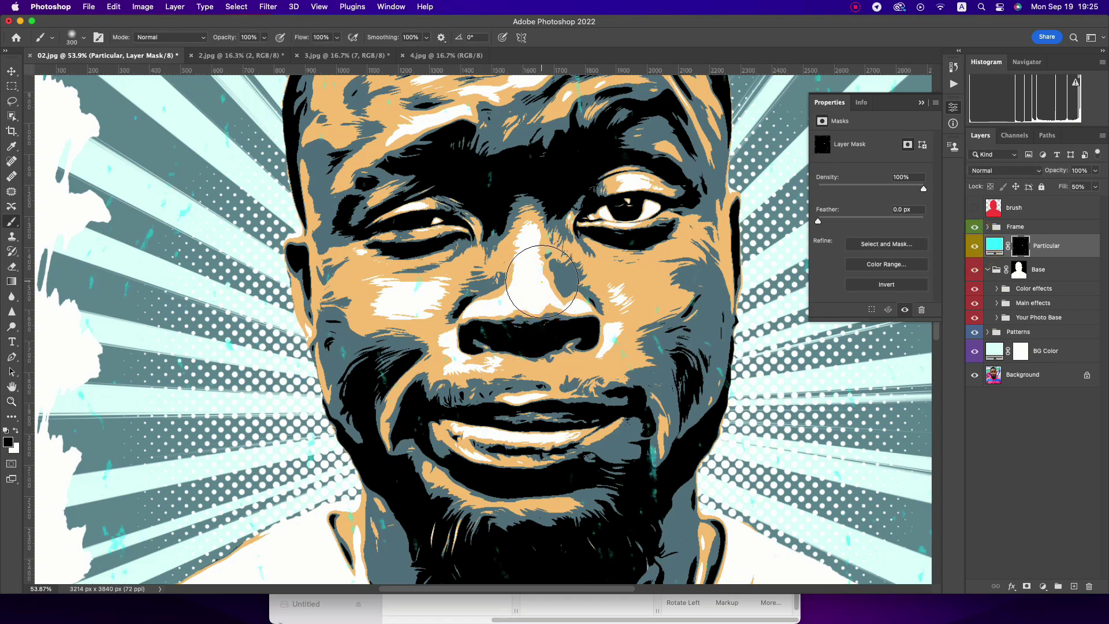
{"action": "left_click", "coordinate": [491, 297]}
{"action": "left_click", "coordinate": [491, 196]}
{"action": "left_click", "coordinate": [552, 260]}
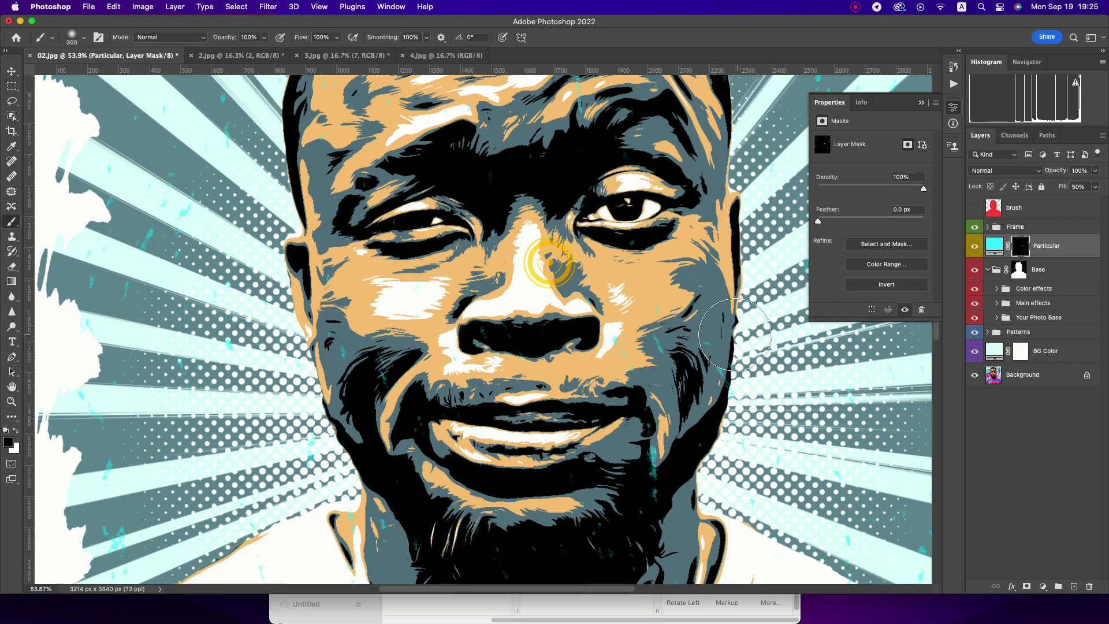
{"action": "left_click", "coordinate": [654, 459]}
{"action": "key", "text": "z"}
{"action": "scroll", "coordinate": [532, 365], "scroll_direction": "down", "scroll_amount": 5}
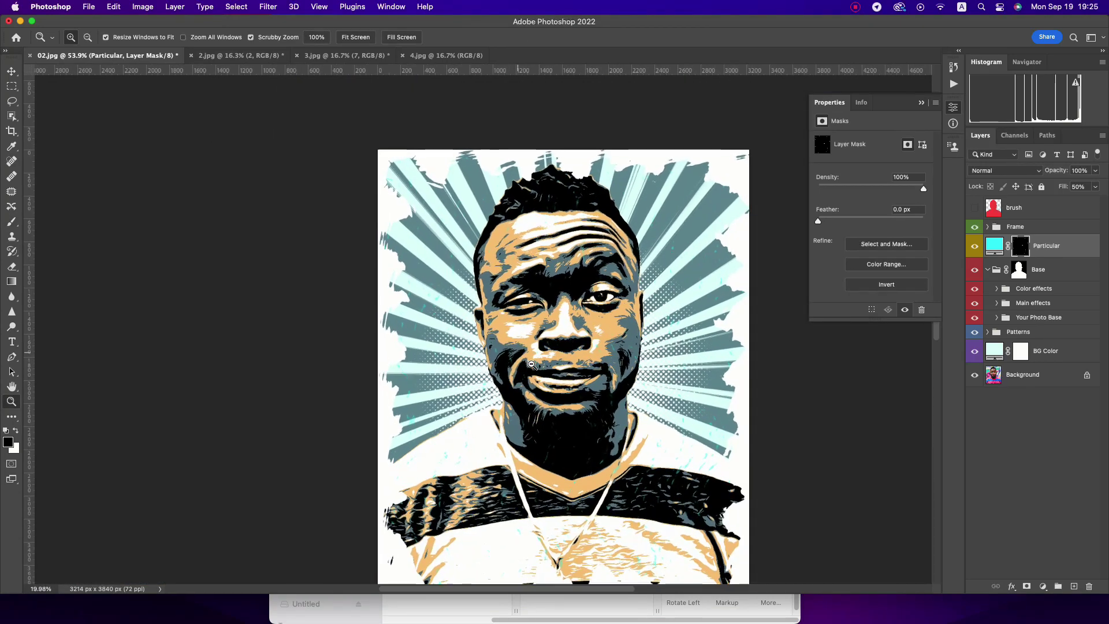
{"action": "scroll", "coordinate": [532, 365], "scroll_direction": "down", "scroll_amount": 2}
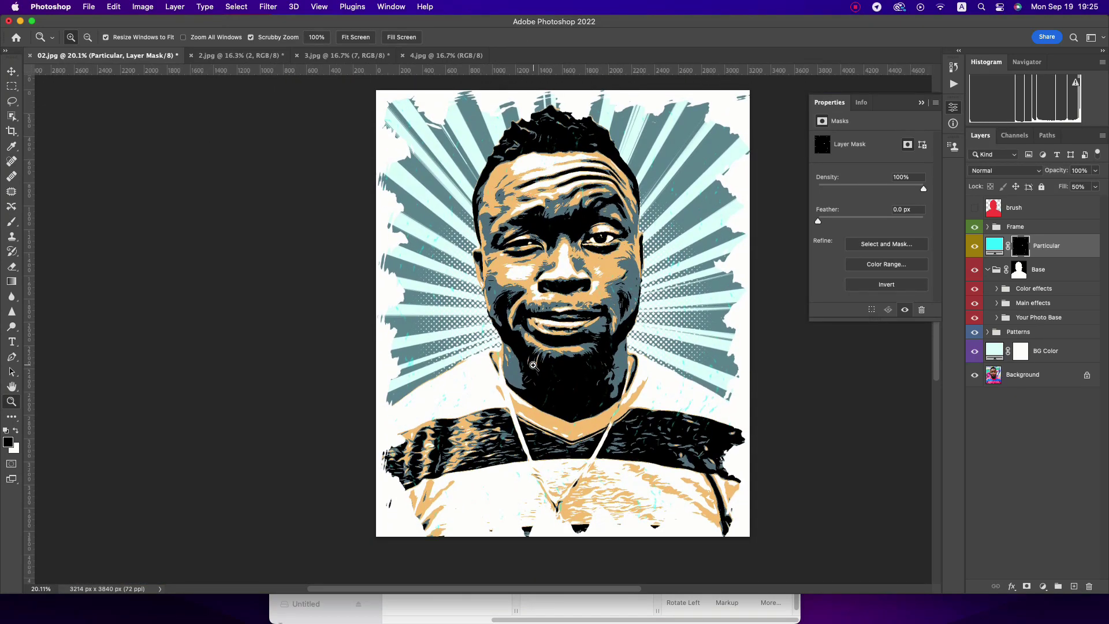
- Flatten the 02.jpg poster into one Background layer and zoom in on the man's face
{"action": "key", "text": "v"}
{"action": "left_click", "coordinate": [1042, 227]}
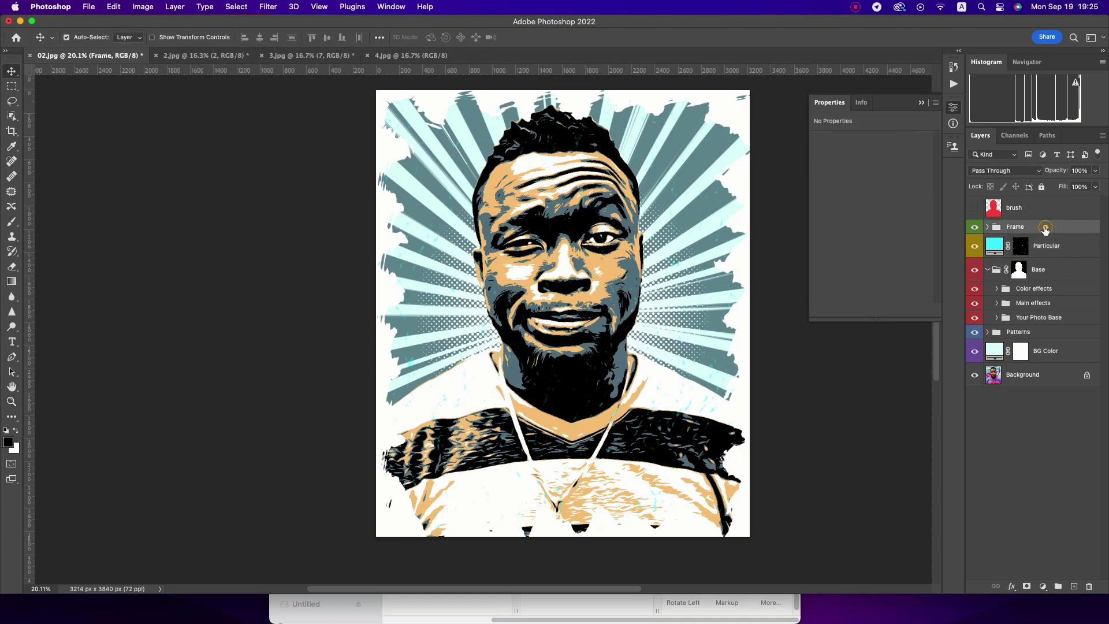
{"action": "right_click", "coordinate": [1019, 376]}
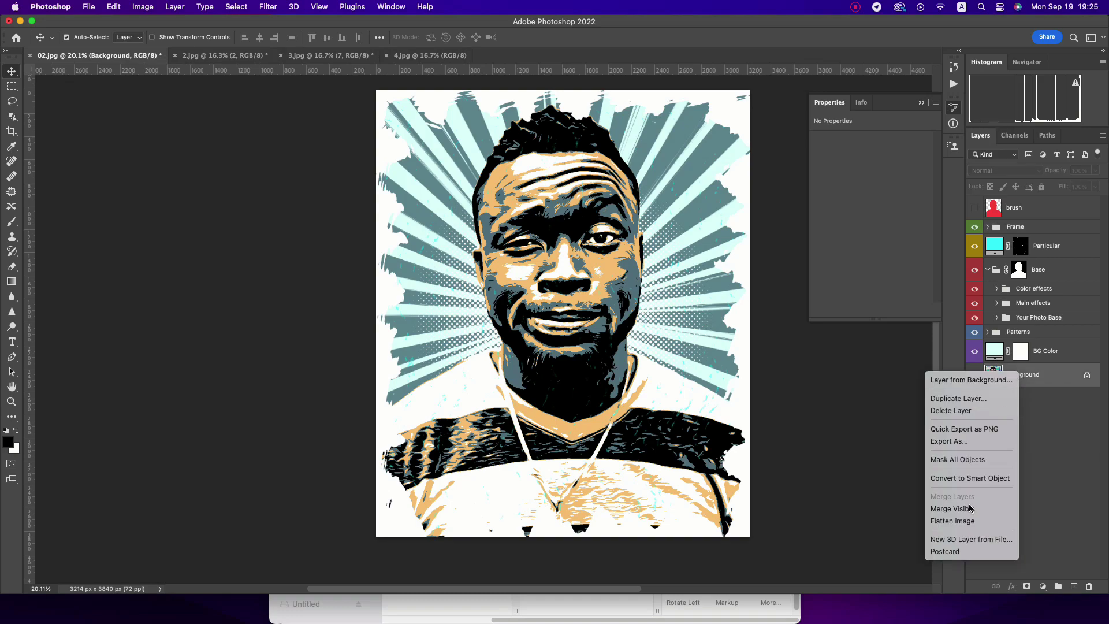
{"action": "left_click", "coordinate": [961, 520]}
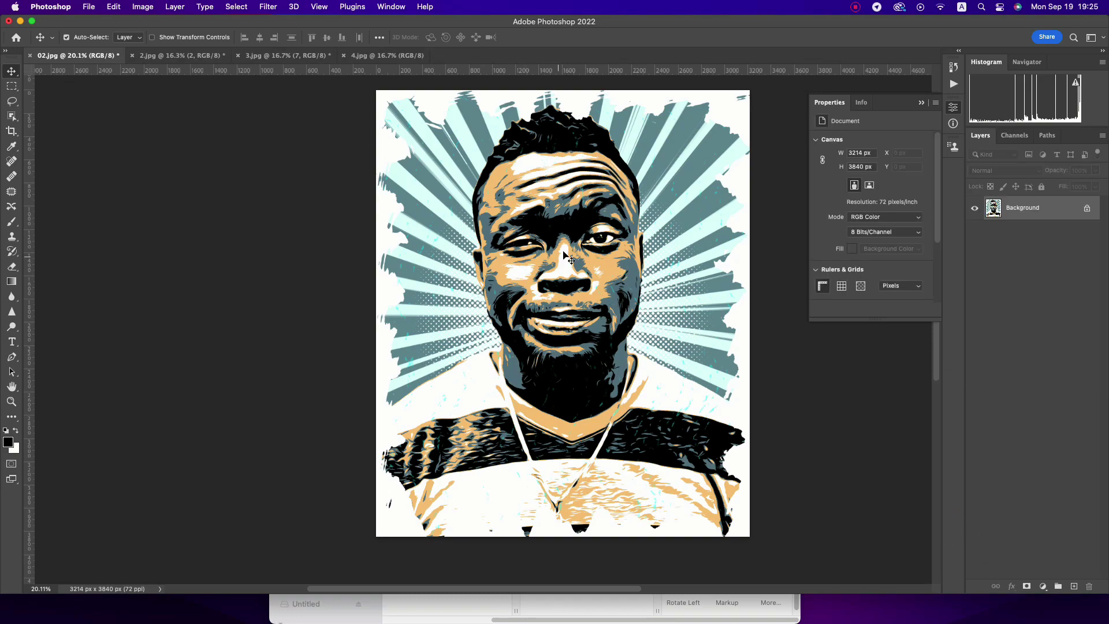
{"action": "key", "text": "z"}
{"action": "left_click_drag", "start_coordinate": [566, 256], "coordinate": [818, 276]}
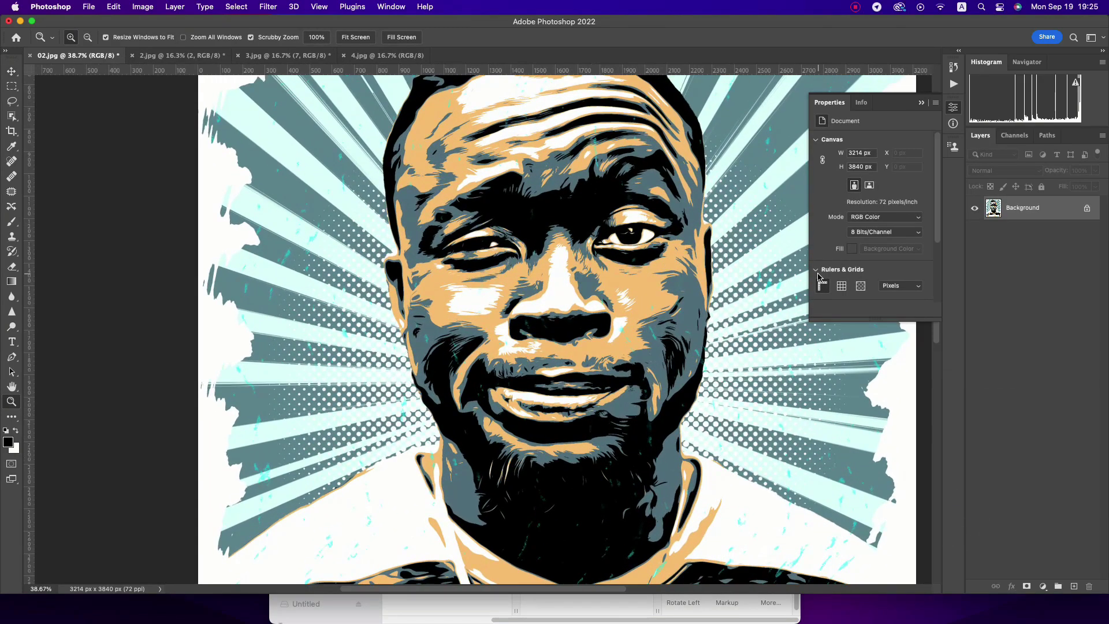
- In 2.jpg, delete layer 2 so only the original bearded man photo remains
{"action": "left_click", "coordinate": [183, 56]}
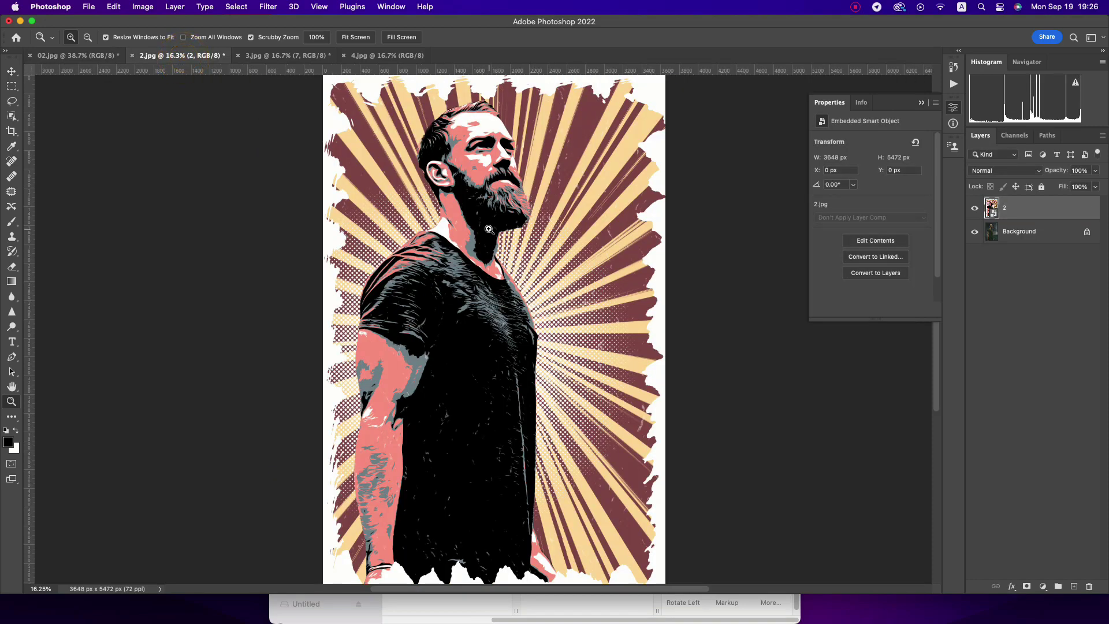
{"action": "left_click_drag", "start_coordinate": [488, 229], "coordinate": [477, 230]}
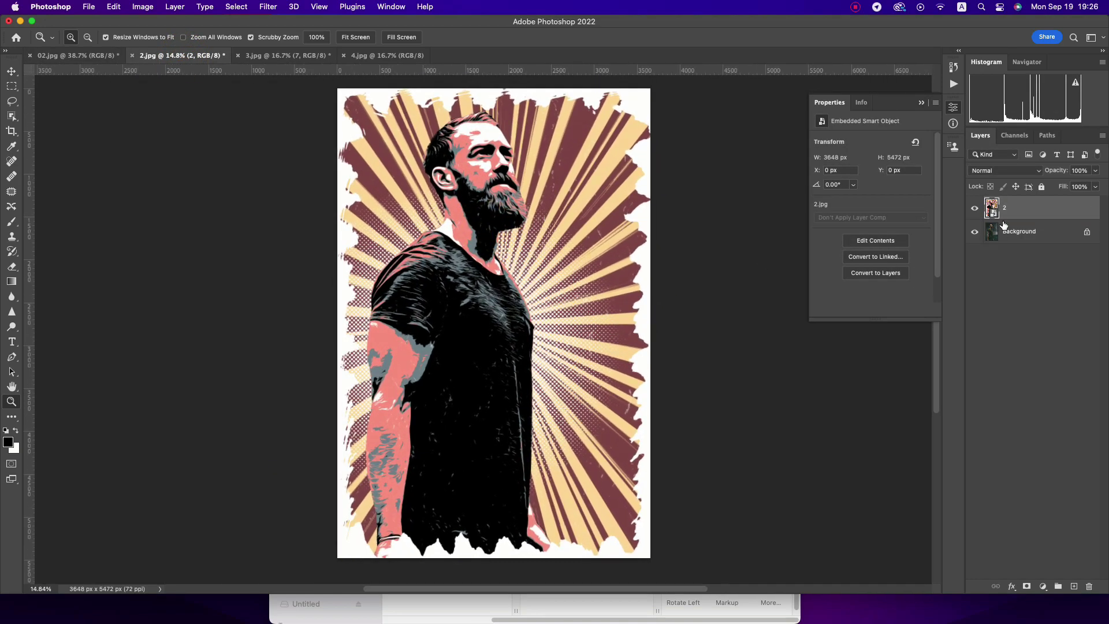
{"action": "left_click", "coordinate": [975, 208]}
{"action": "left_click", "coordinate": [1055, 212]}
{"action": "left_click_drag", "start_coordinate": [1054, 209], "coordinate": [1089, 587]}
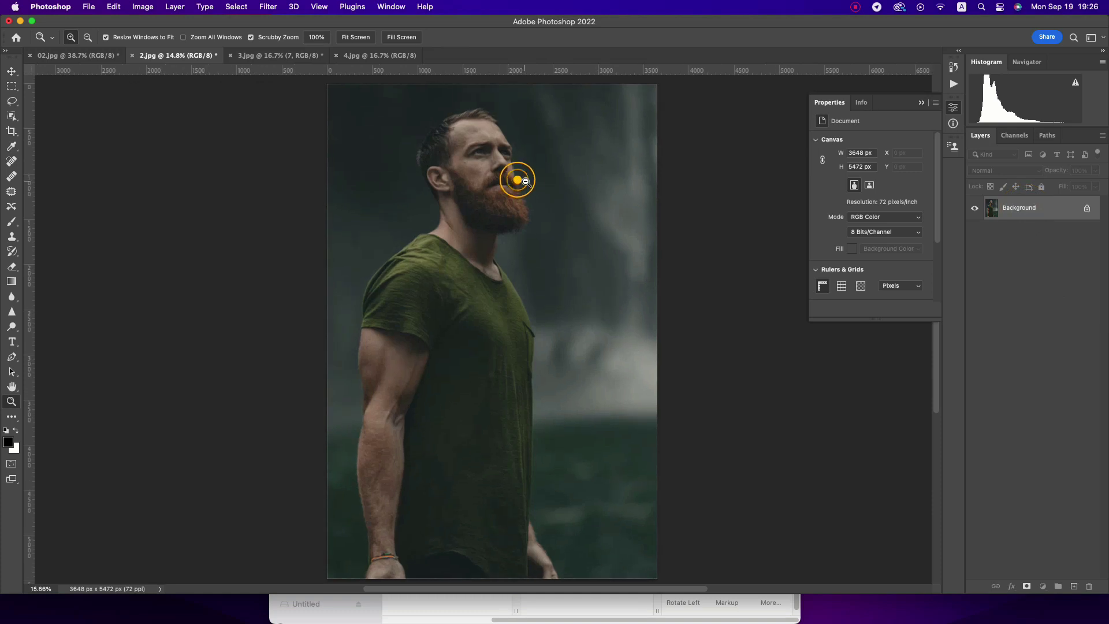
{"action": "left_click_drag", "start_coordinate": [517, 179], "coordinate": [521, 182]}
- Check the image size, leaving it unchanged at 3648 × 5472 px
{"action": "key", "text": "super+alt+i"}
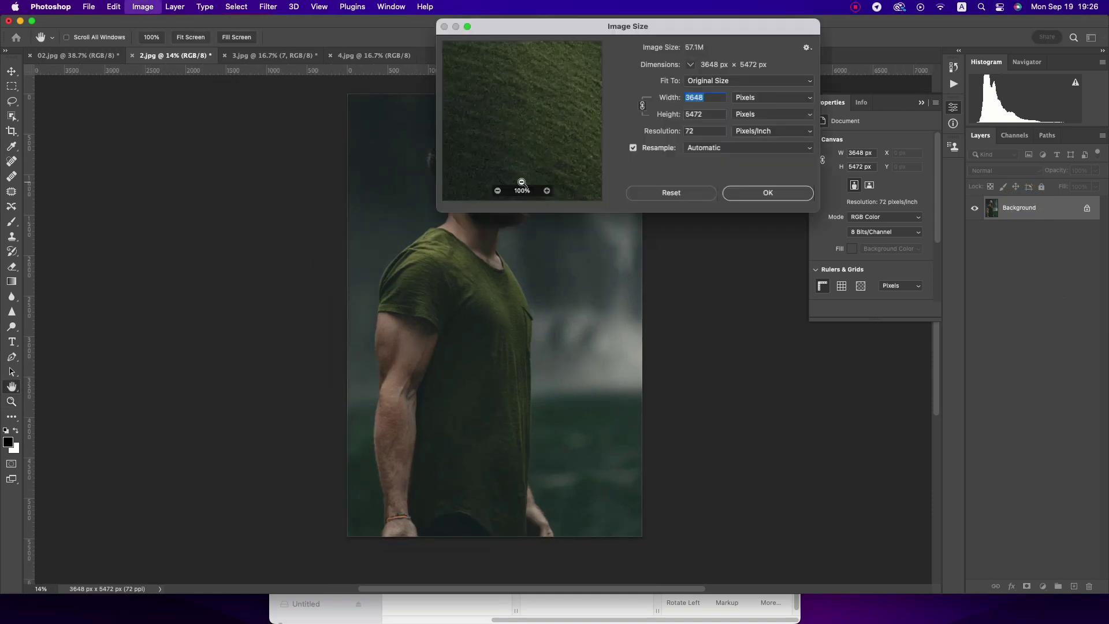
{"action": "left_click", "coordinate": [699, 97]}
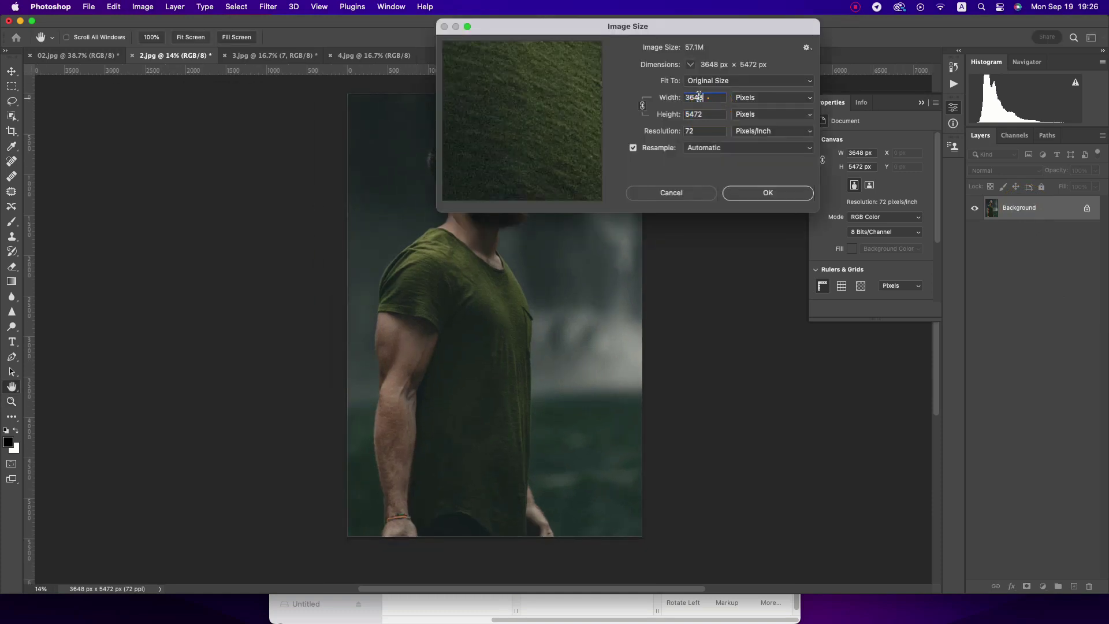
{"action": "left_click", "coordinate": [760, 190]}
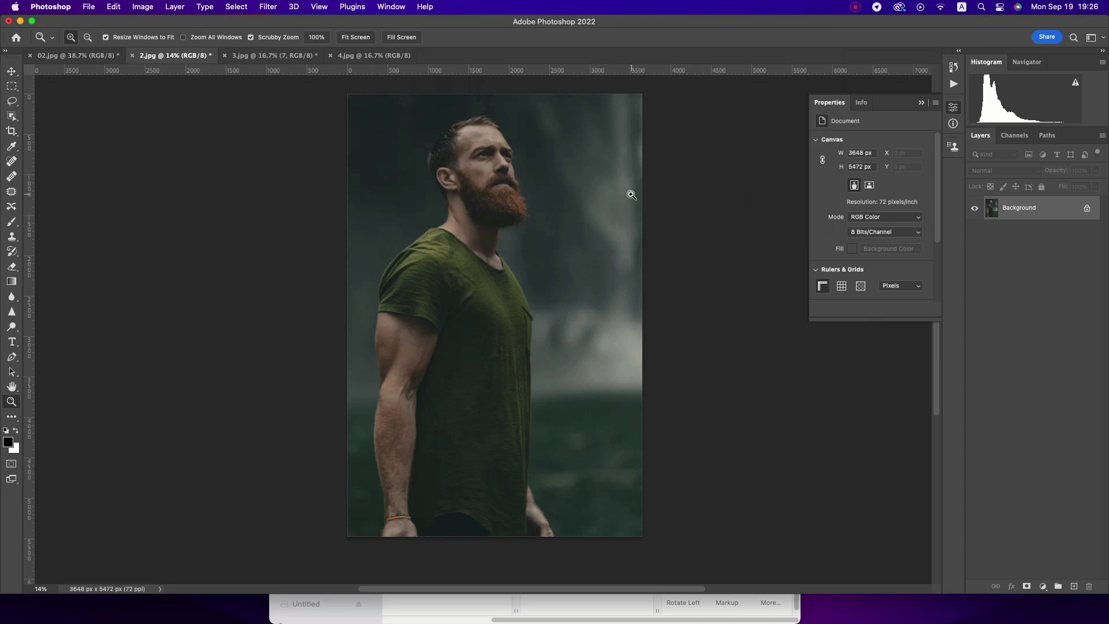
- Select the man with the Object Selection Tool and zoom in on his head and beard
{"action": "left_click", "coordinate": [13, 119]}
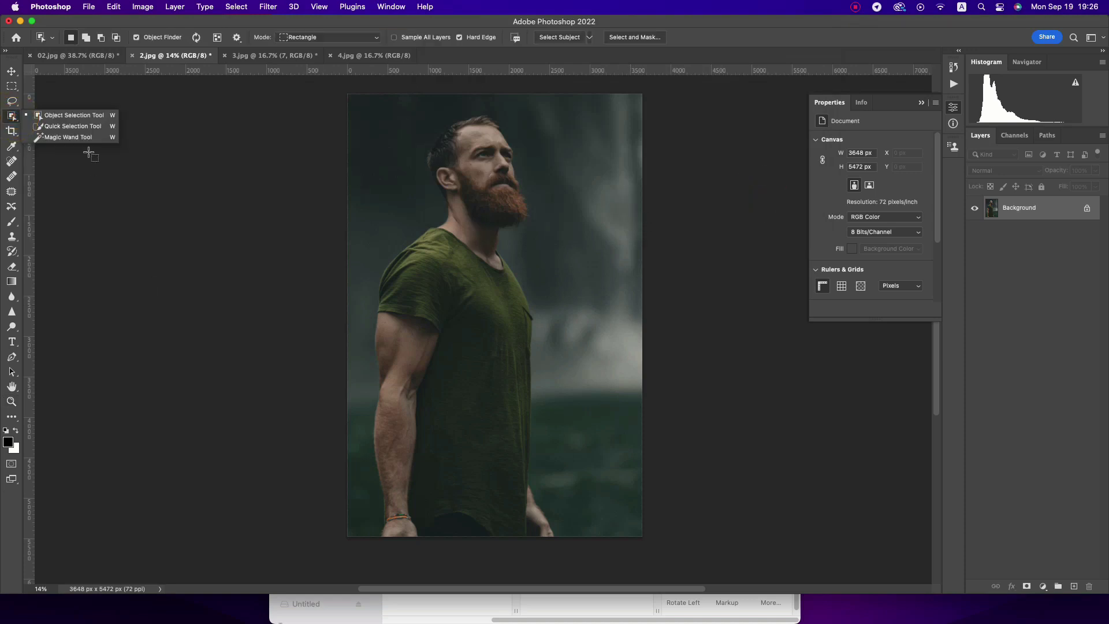
{"action": "left_click", "coordinate": [55, 117]}
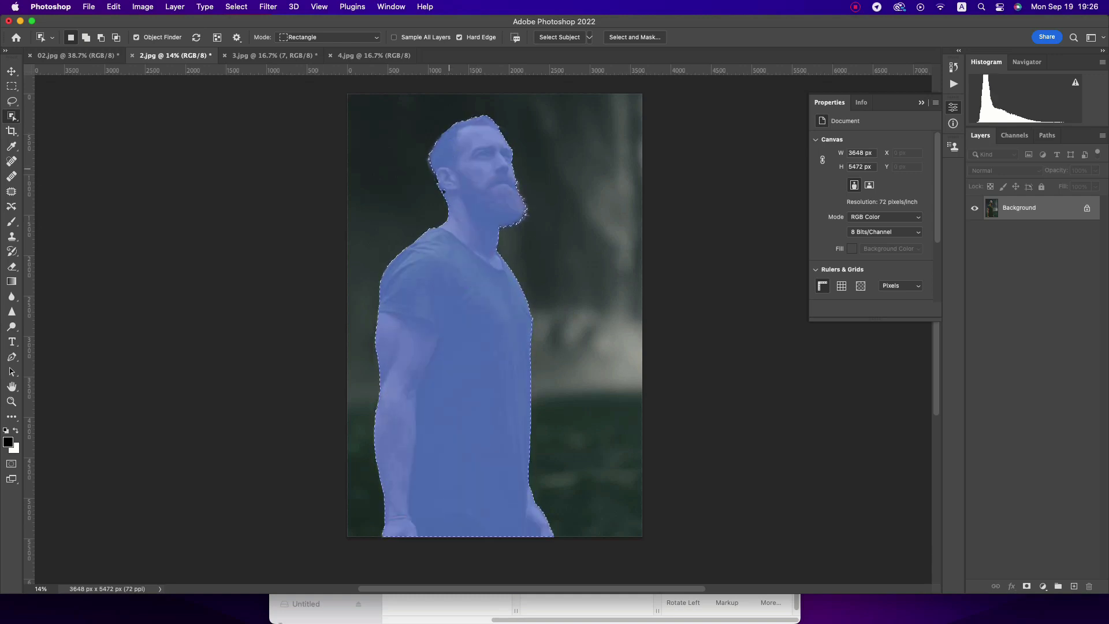
{"action": "key", "text": "z"}
{"action": "left_click_drag", "start_coordinate": [447, 168], "coordinate": [503, 161]}
{"action": "scroll", "coordinate": [514, 219], "scroll_direction": "up", "scroll_amount": 1}
{"action": "scroll", "coordinate": [514, 220], "scroll_direction": "up", "scroll_amount": 1}
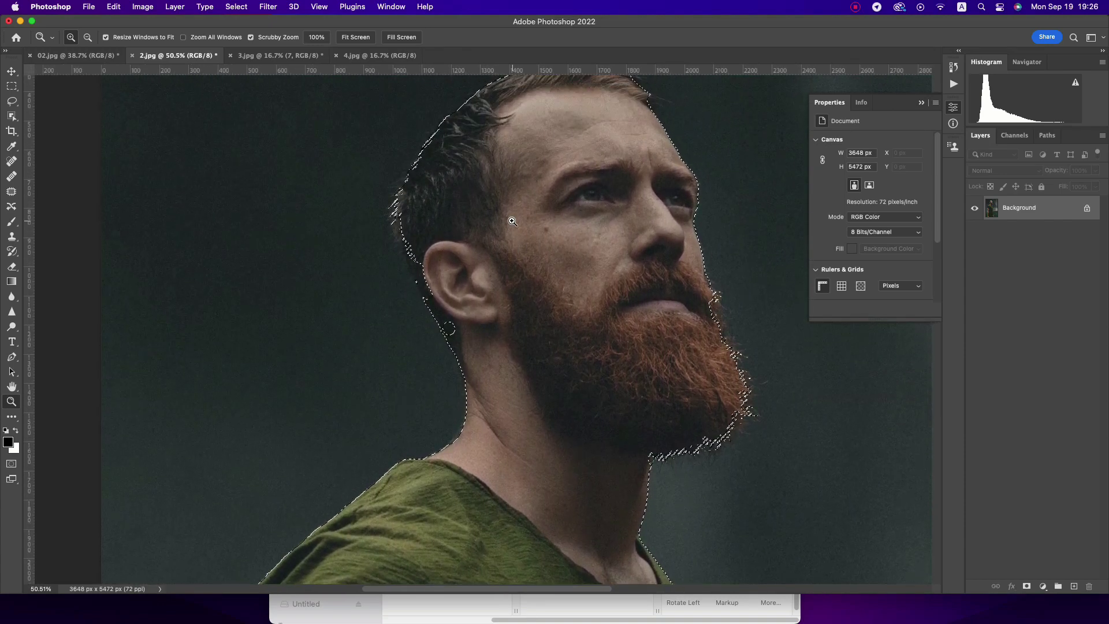
{"action": "scroll", "coordinate": [514, 220], "scroll_direction": "up", "scroll_amount": 1}
{"action": "scroll", "coordinate": [513, 221], "scroll_direction": "up", "scroll_amount": 1}
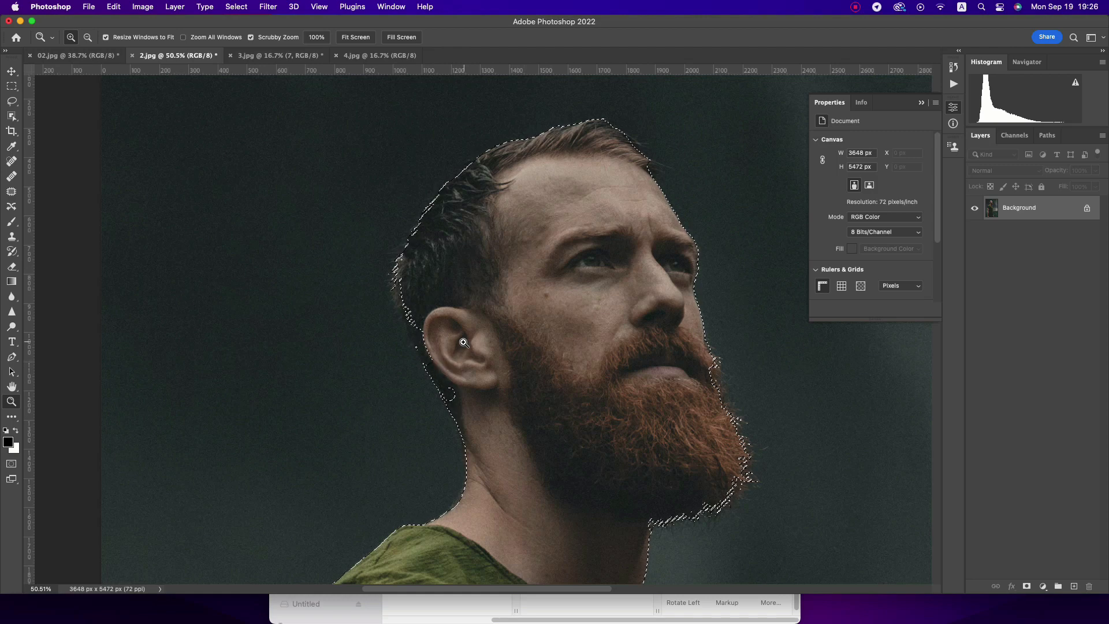
- Use Quick Selection to add the ear, hairline, hair and beard to the selection
{"action": "left_click", "coordinate": [11, 115]}
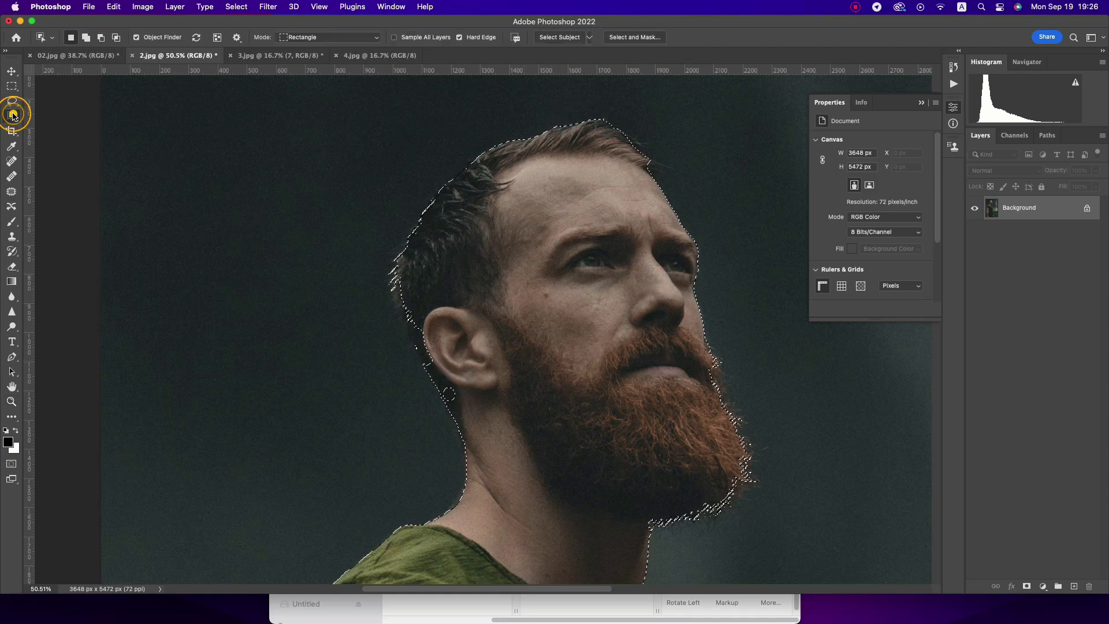
{"action": "left_click", "coordinate": [62, 127]}
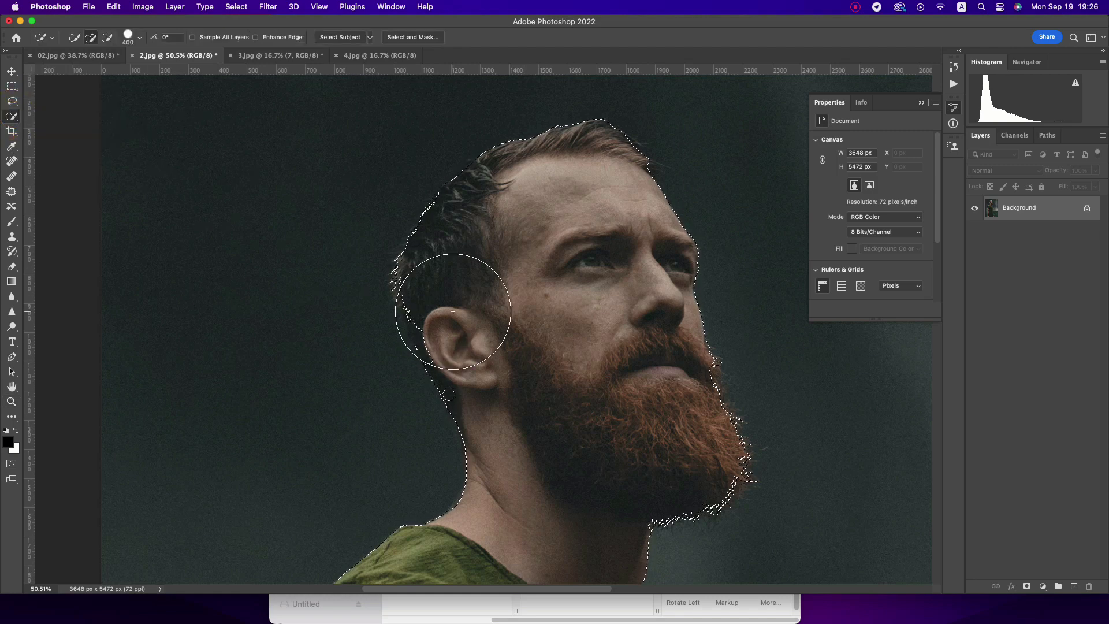
{"action": "left_click", "coordinate": [502, 371]}
{"action": "left_click", "coordinate": [483, 322]}
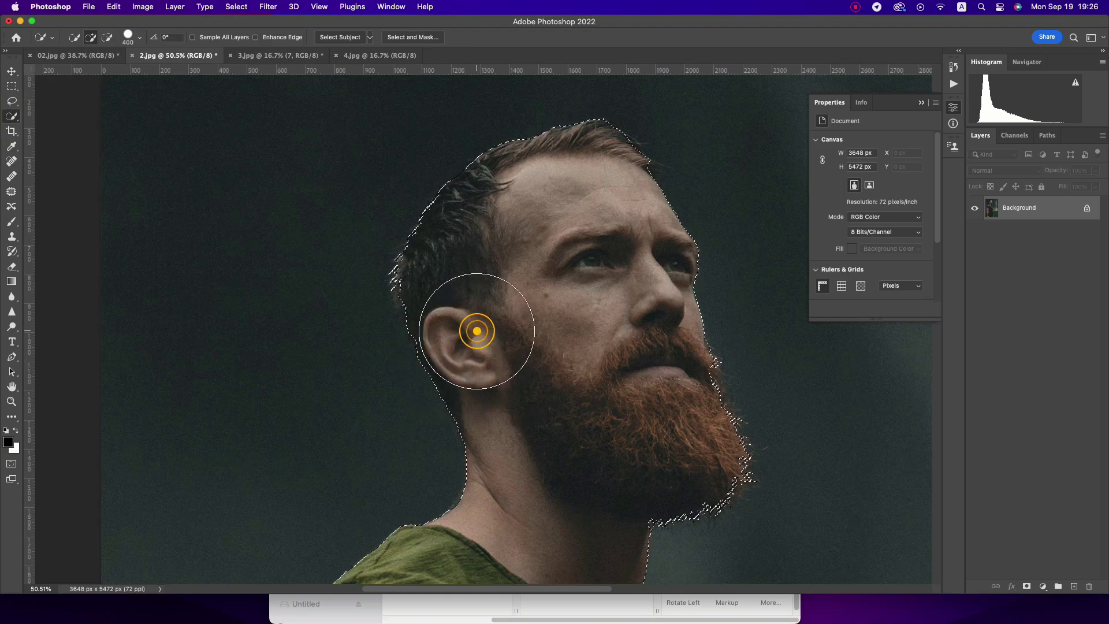
{"action": "left_click", "coordinate": [457, 283]}
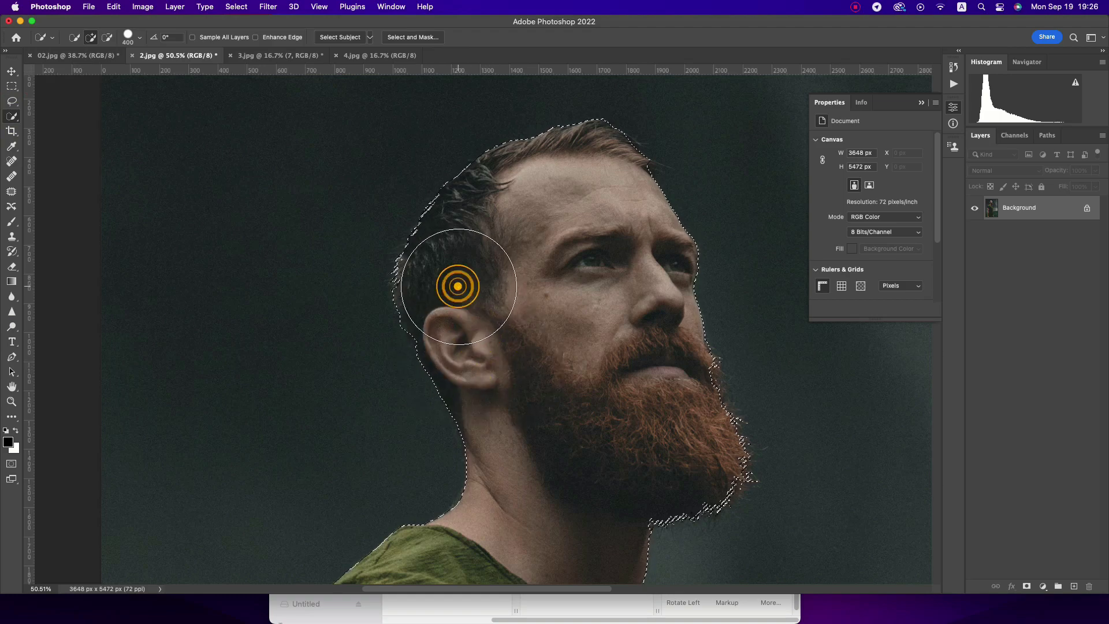
{"action": "left_click", "coordinate": [660, 397]}
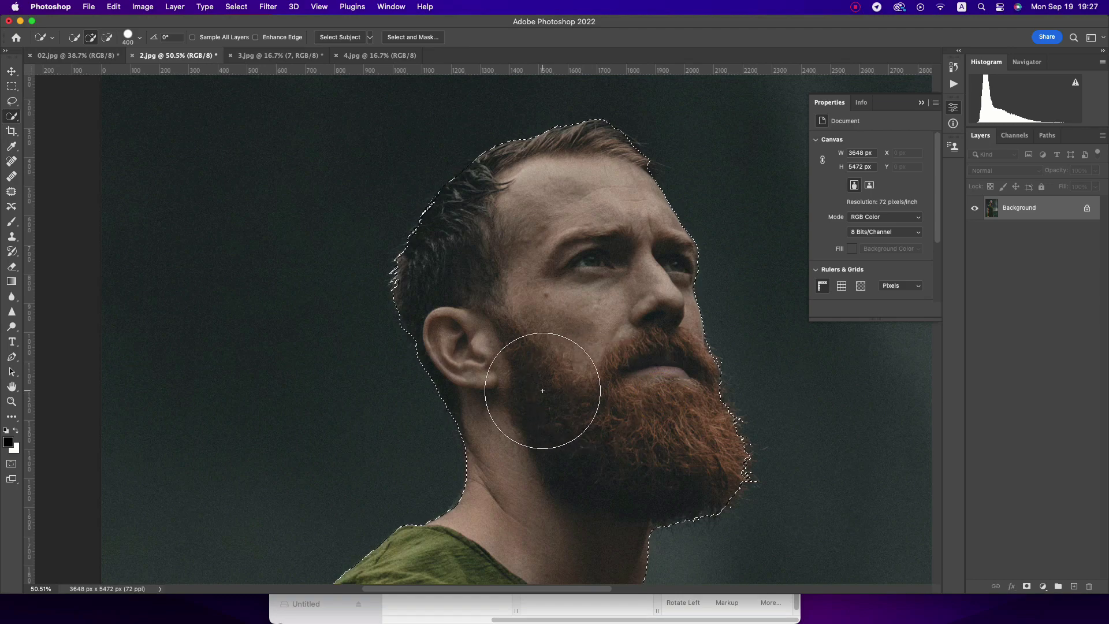
{"action": "scroll", "coordinate": [542, 390], "scroll_direction": "down", "scroll_amount": 5}
{"action": "scroll", "coordinate": [542, 390], "scroll_direction": "down", "scroll_amount": 5}
{"action": "scroll", "coordinate": [543, 391], "scroll_direction": "down", "scroll_amount": 10}
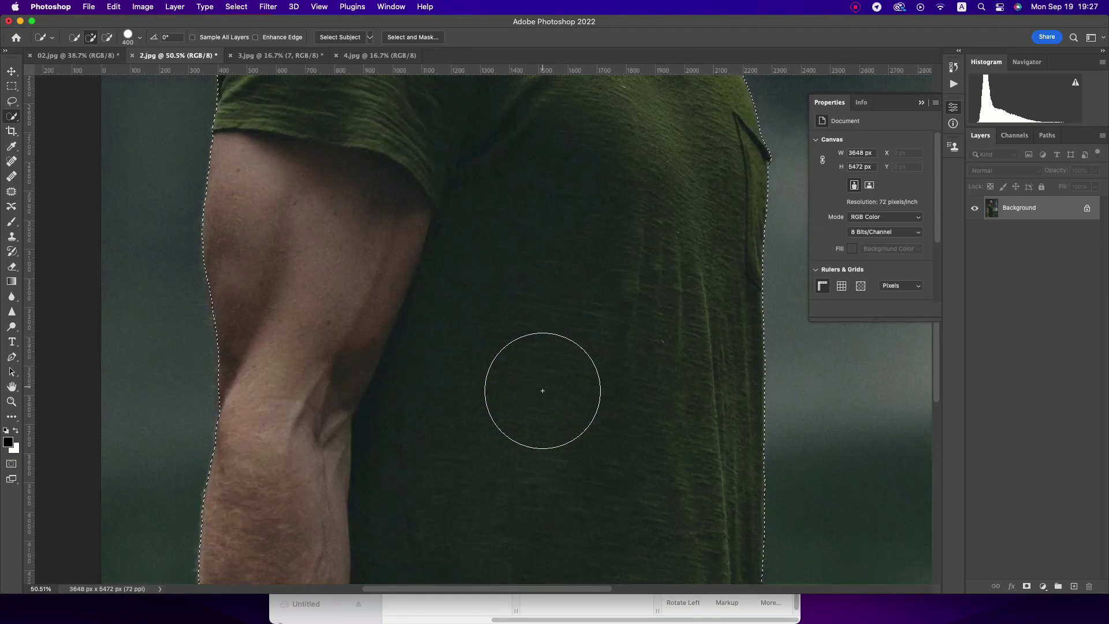
{"action": "scroll", "coordinate": [543, 390], "scroll_direction": "down", "scroll_amount": 5}
{"action": "scroll", "coordinate": [532, 384], "scroll_direction": "down", "scroll_amount": 5}
{"action": "scroll", "coordinate": [528, 371], "scroll_direction": "up", "scroll_amount": 15}
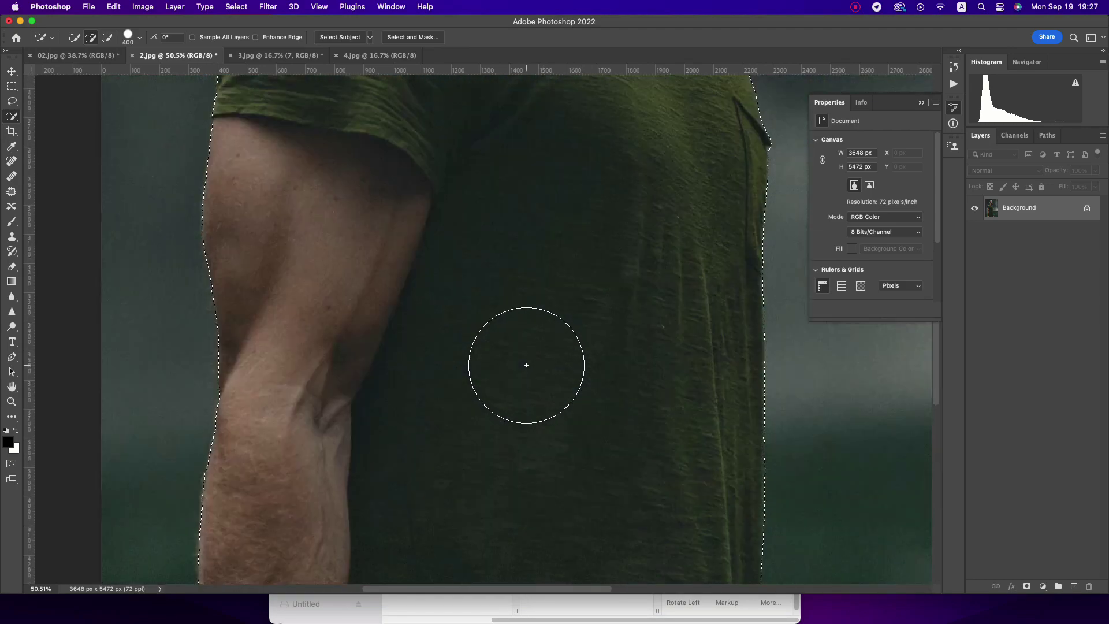
{"action": "scroll", "coordinate": [527, 367], "scroll_direction": "up", "scroll_amount": 20}
{"action": "scroll", "coordinate": [543, 370], "scroll_direction": "down", "scroll_amount": 5}
{"action": "scroll", "coordinate": [554, 373], "scroll_direction": "down", "scroll_amount": 1}
- Adjust the zoom on the figure and return to the Quick Selection tool
{"action": "key", "text": "z"}
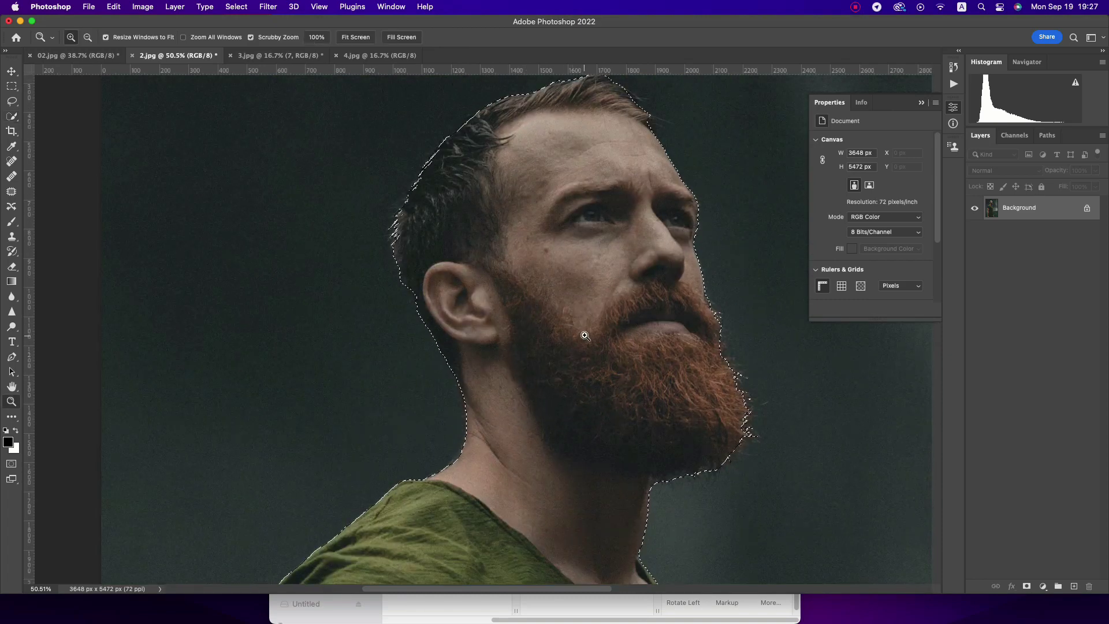
{"action": "left_click_drag", "start_coordinate": [602, 324], "coordinate": [555, 324]}
{"action": "scroll", "coordinate": [555, 324], "scroll_direction": "down", "scroll_amount": 2}
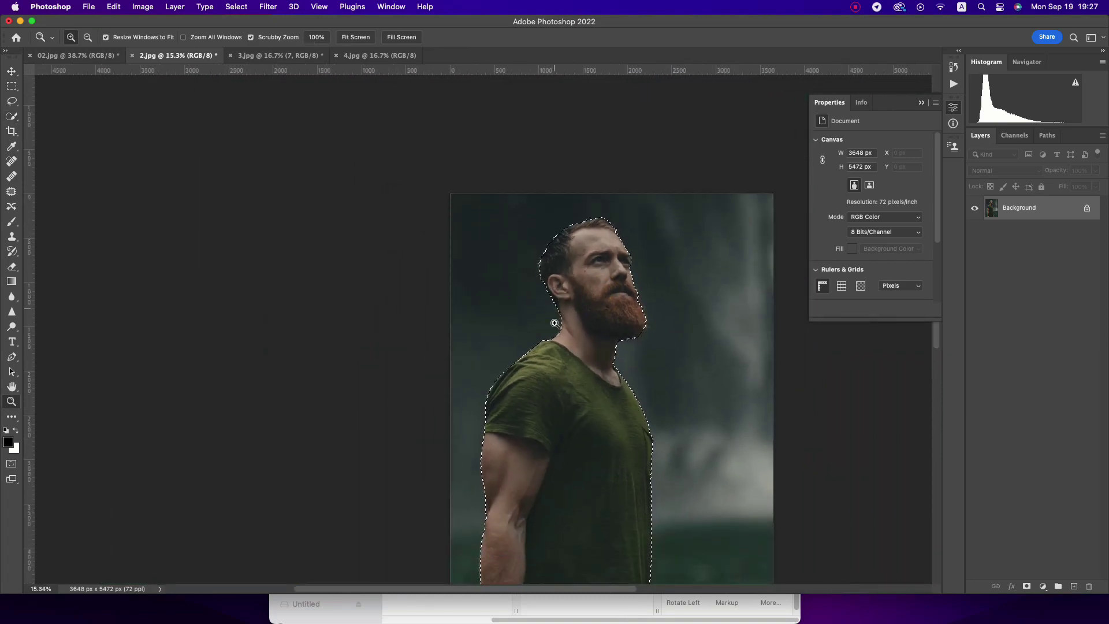
{"action": "scroll", "coordinate": [555, 324], "scroll_direction": "down", "scroll_amount": 4}
{"action": "scroll", "coordinate": [555, 324], "scroll_direction": "down", "scroll_amount": 1}
{"action": "key", "text": "m"}
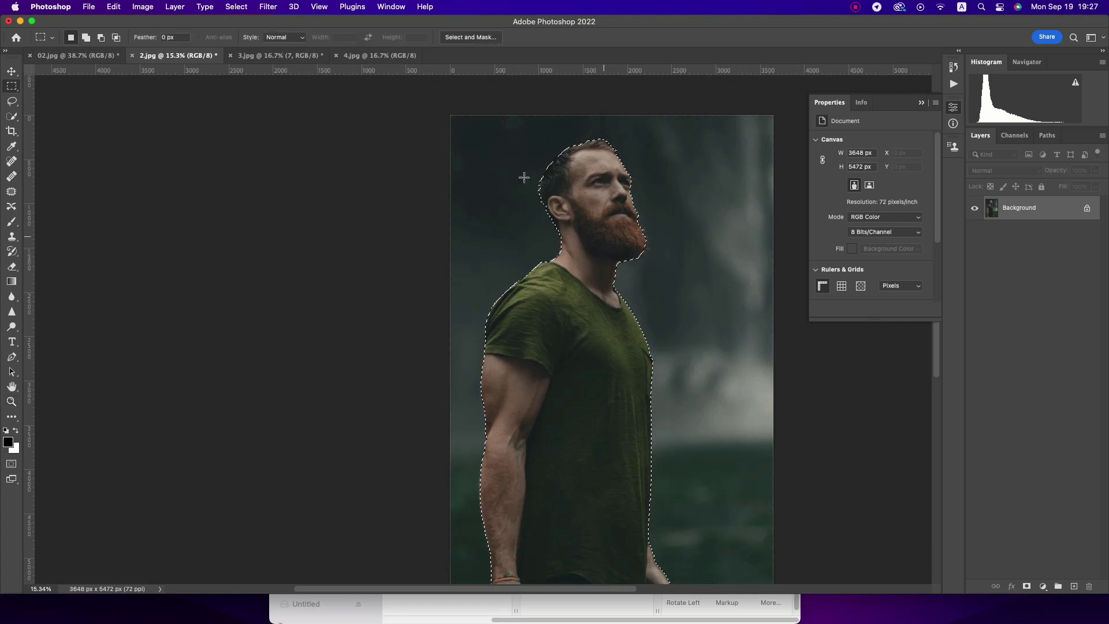
{"action": "left_click", "coordinate": [11, 117]}
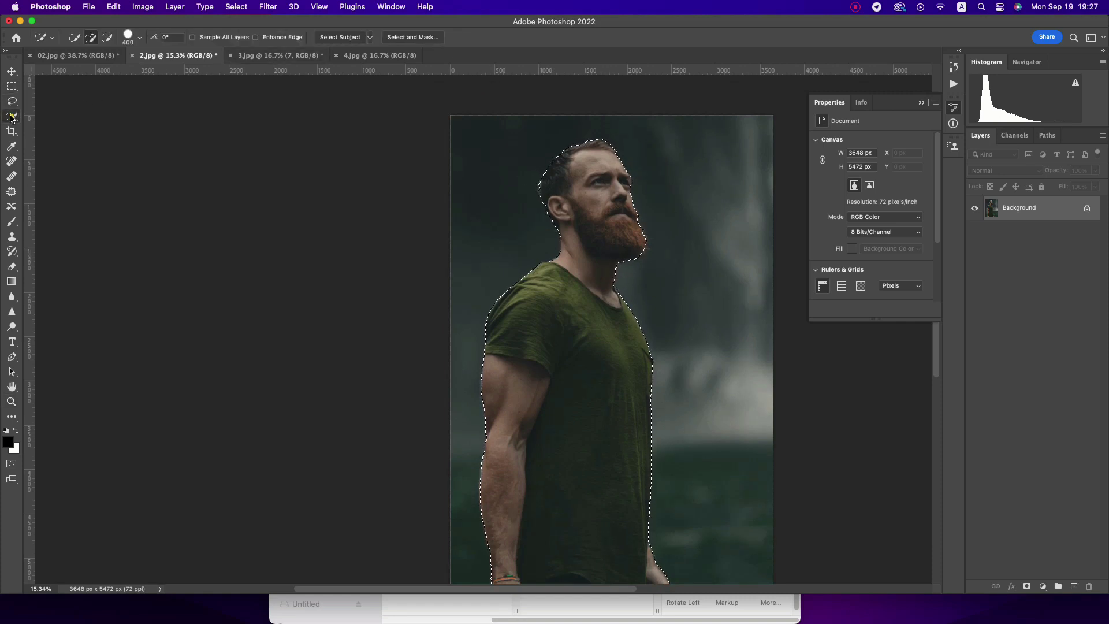
{"action": "left_click", "coordinate": [415, 37]}
{"action": "scroll", "coordinate": [549, 213], "scroll_direction": "up", "scroll_amount": 3}
{"action": "scroll", "coordinate": [573, 209], "scroll_direction": "up", "scroll_amount": 3}
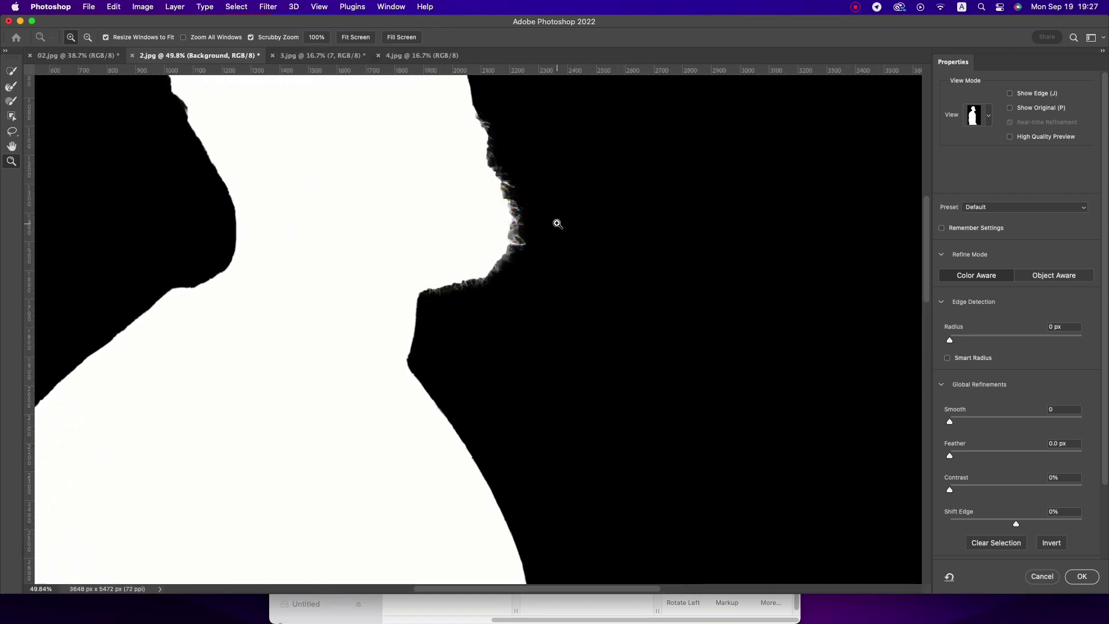
{"action": "scroll", "coordinate": [557, 224], "scroll_direction": "up", "scroll_amount": 5}
{"action": "scroll", "coordinate": [352, 361], "scroll_direction": "down", "scroll_amount": 10}
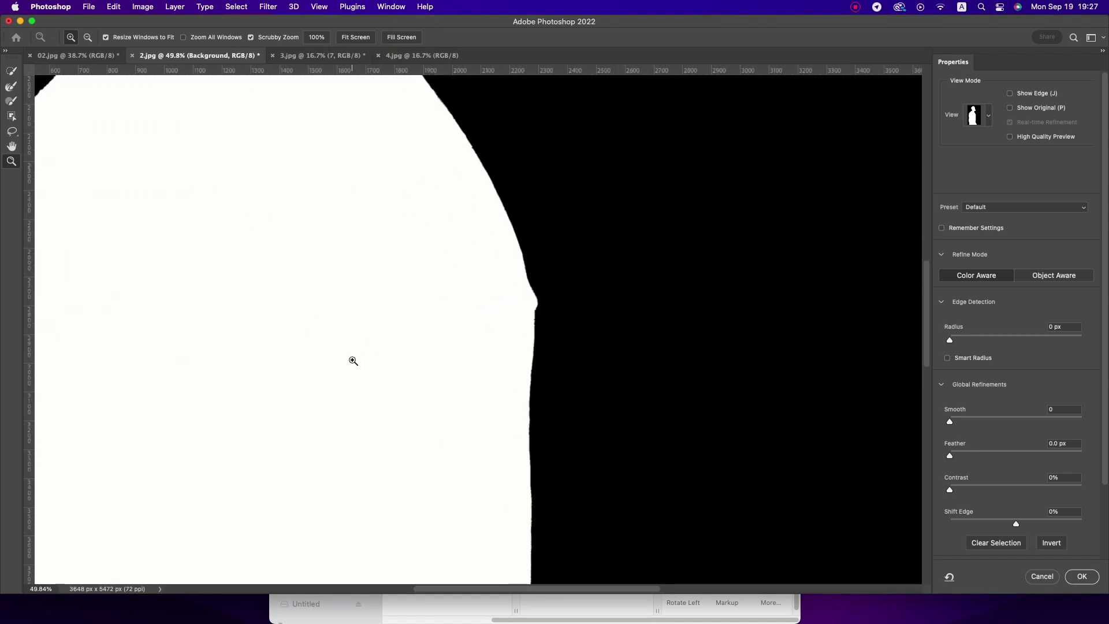
{"action": "scroll", "coordinate": [352, 362], "scroll_direction": "down", "scroll_amount": 5}
{"action": "scroll", "coordinate": [353, 362], "scroll_direction": "up", "scroll_amount": 6}
{"action": "scroll", "coordinate": [353, 362], "scroll_direction": "down", "scroll_amount": 3}
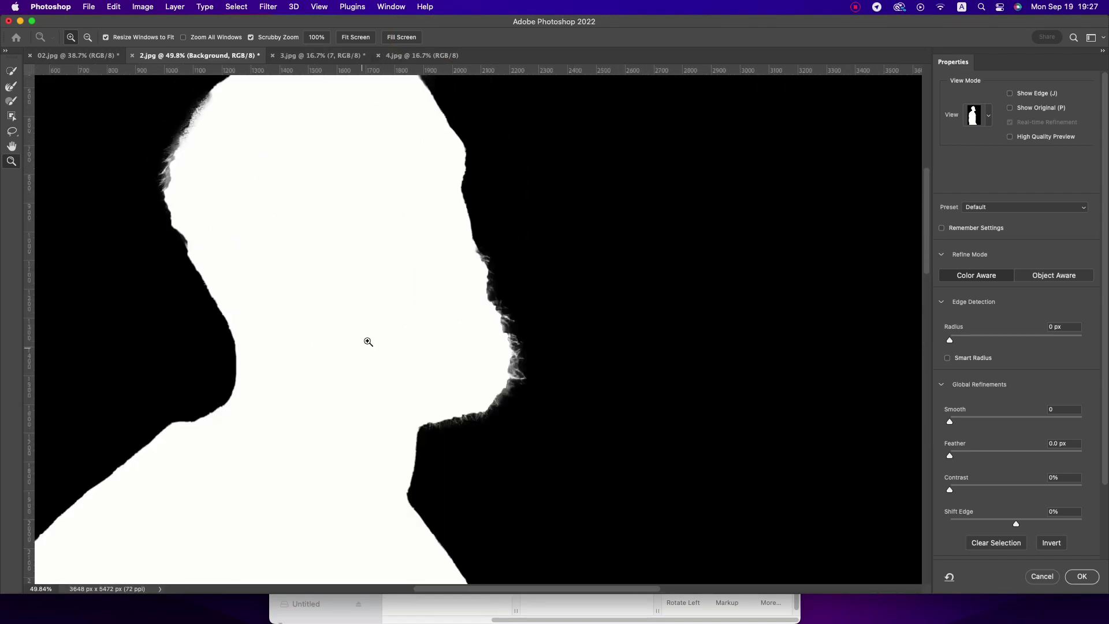
{"action": "scroll", "coordinate": [366, 340], "scroll_direction": "down", "scroll_amount": 3}
{"action": "scroll", "coordinate": [314, 354], "scroll_direction": "down", "scroll_amount": 3}
{"action": "scroll", "coordinate": [308, 361], "scroll_direction": "down", "scroll_amount": 3}
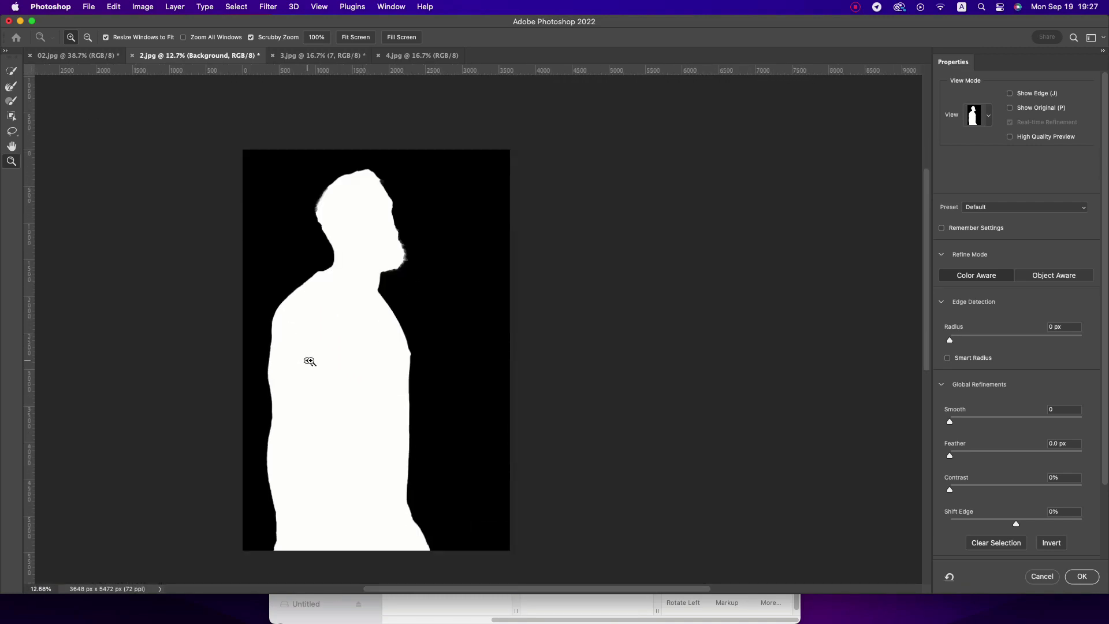
- Copy the selected man onto a new layer named 'brush'
{"action": "left_click", "coordinate": [1082, 577]}
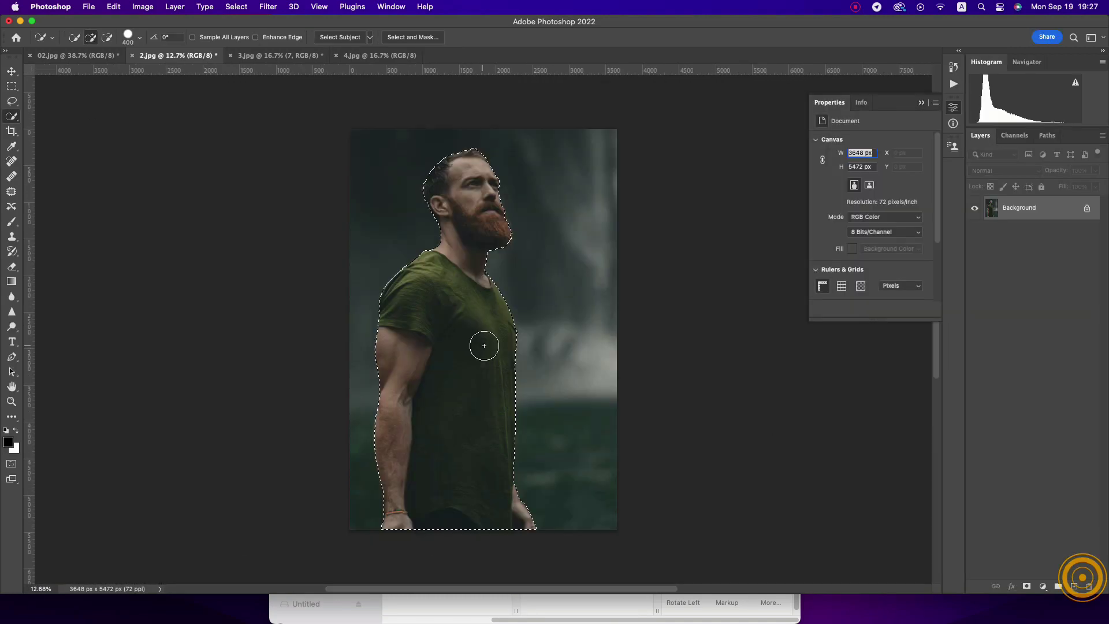
{"action": "key", "text": "super+j"}
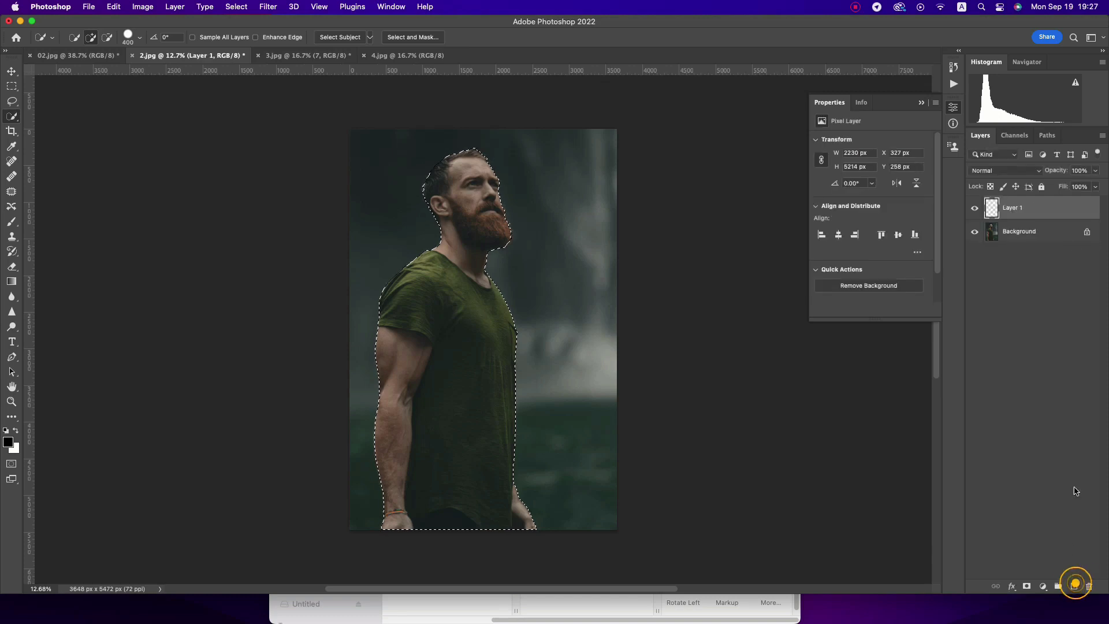
{"action": "double_click", "coordinate": [1012, 208]}
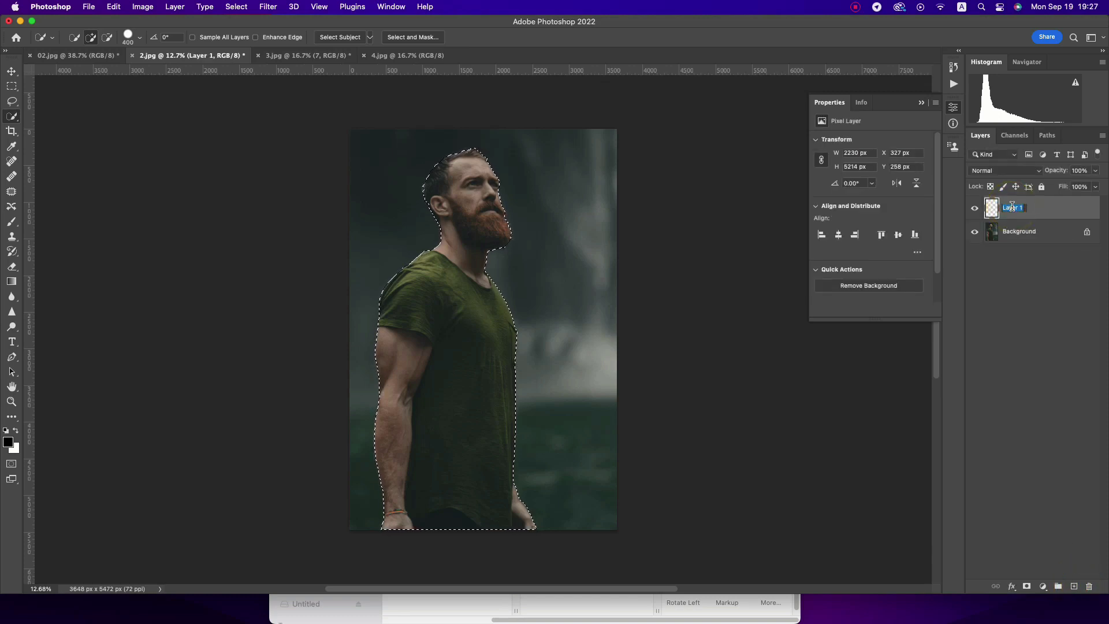
{"action": "type", "text": "brush"}
{"action": "left_click", "coordinate": [1051, 209]}
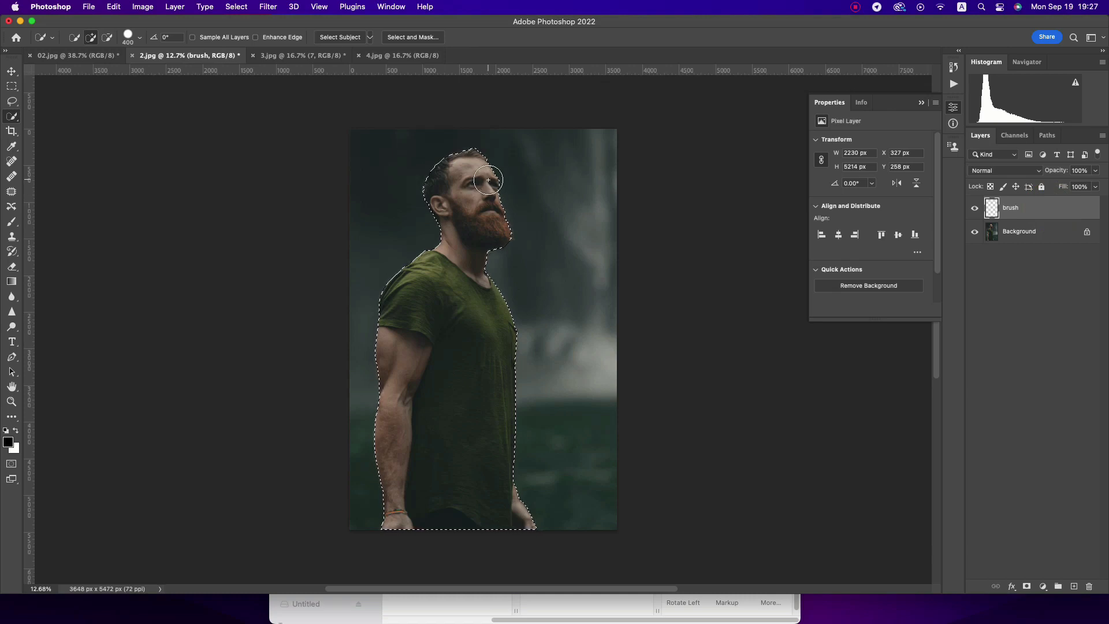
{"action": "key", "text": "v"}
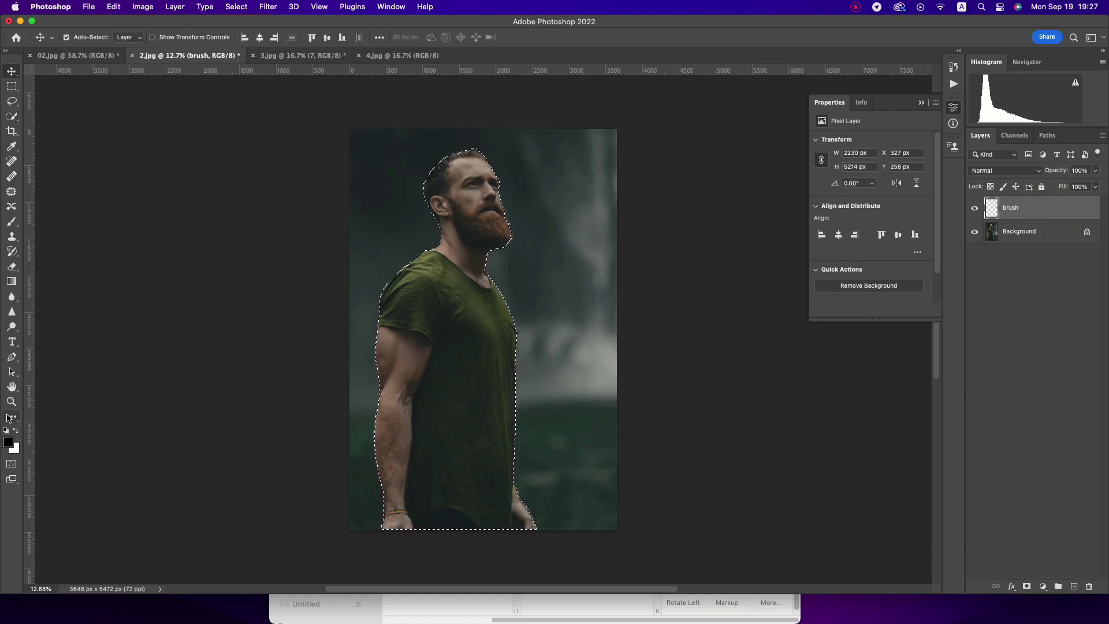
- Fill the man's silhouette with a pink-red foreground colour using Paint Bucket, then deselect
{"action": "key", "text": "g"}
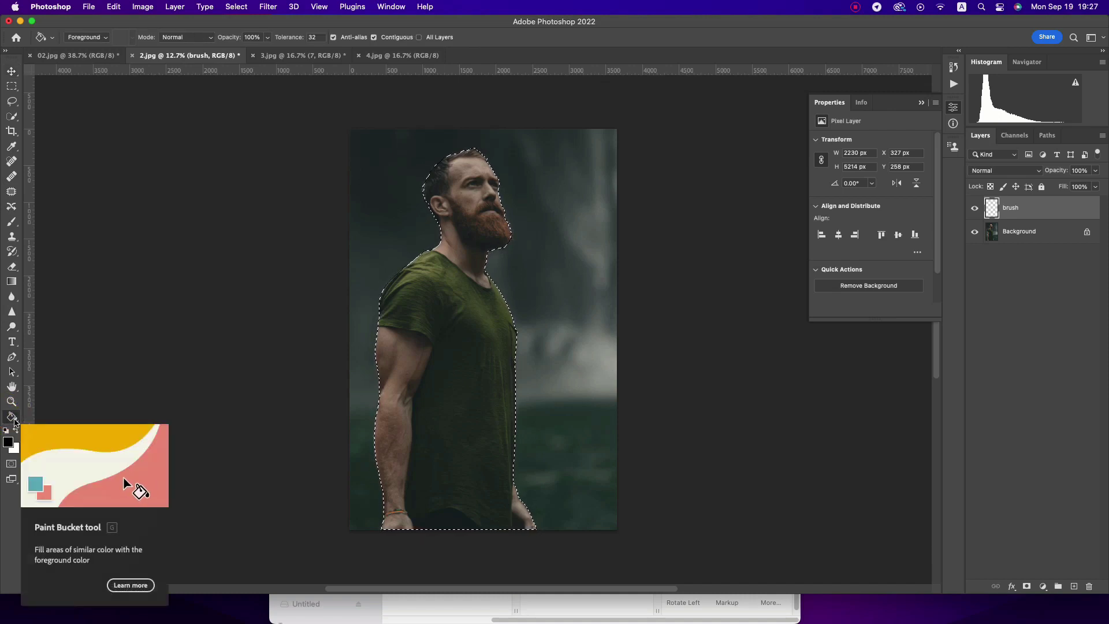
{"action": "left_click", "coordinate": [13, 420]}
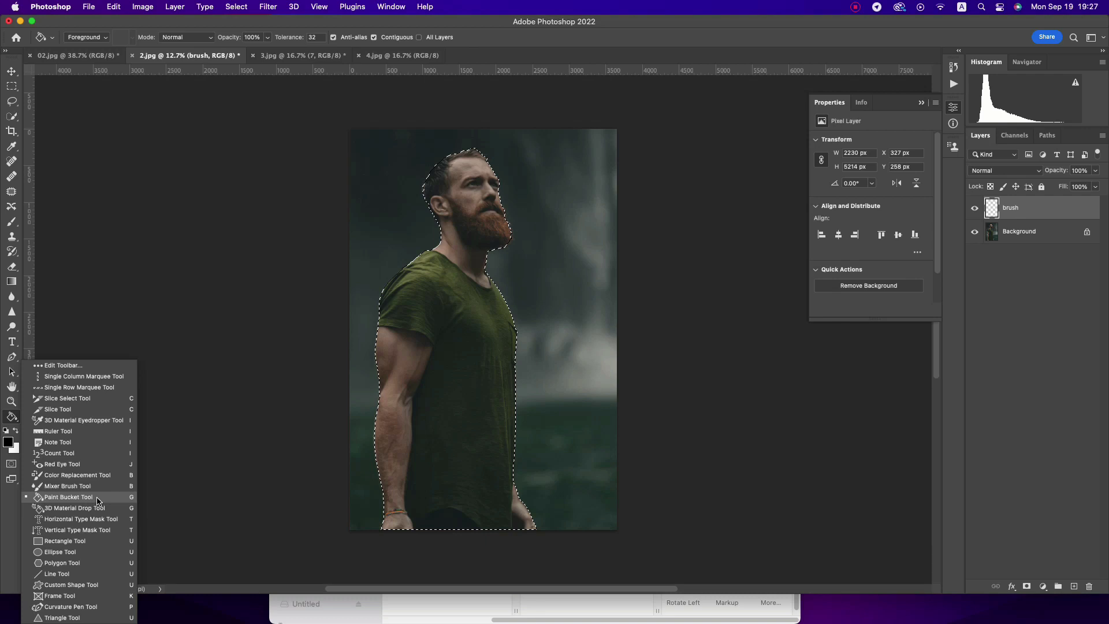
{"action": "left_click", "coordinate": [97, 498]}
{"action": "left_click", "coordinate": [8, 442]}
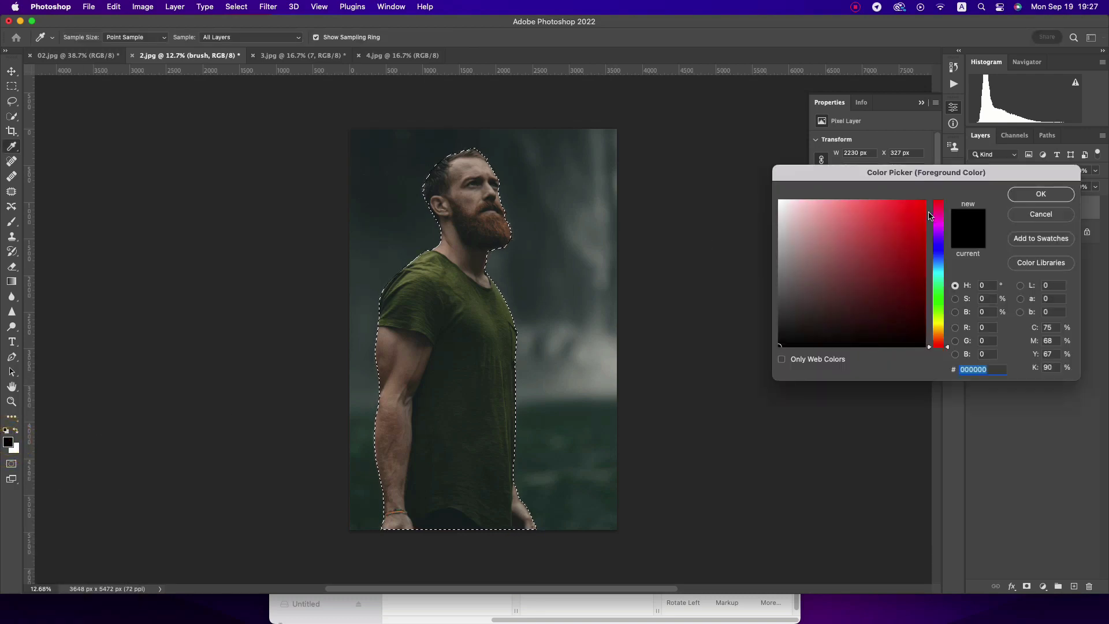
{"action": "left_click", "coordinate": [871, 212]}
{"action": "left_click", "coordinate": [1041, 195]}
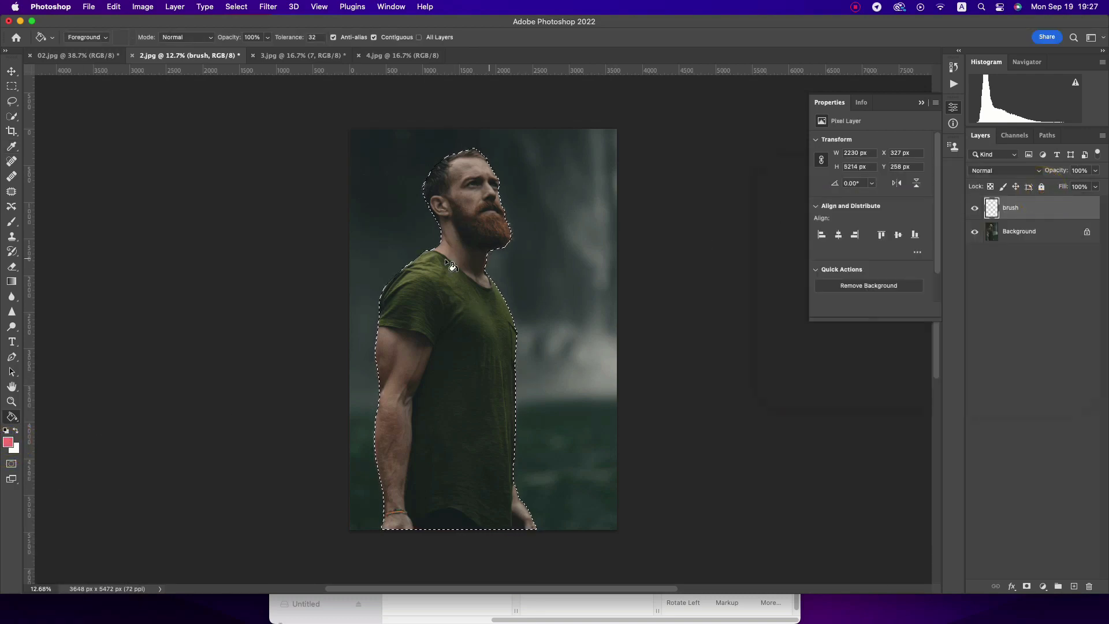
{"action": "left_click", "coordinate": [474, 332]}
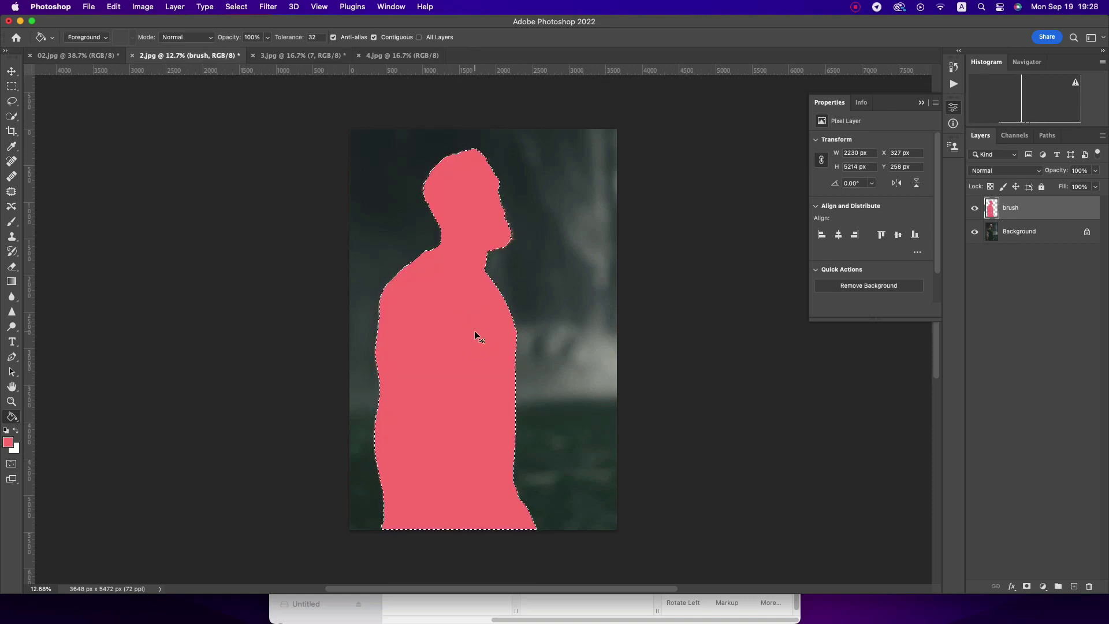
{"action": "key", "text": "super+d"}
- With the brush layer active, play the Vector Style set's 'Play Action'
{"action": "key", "text": "v"}
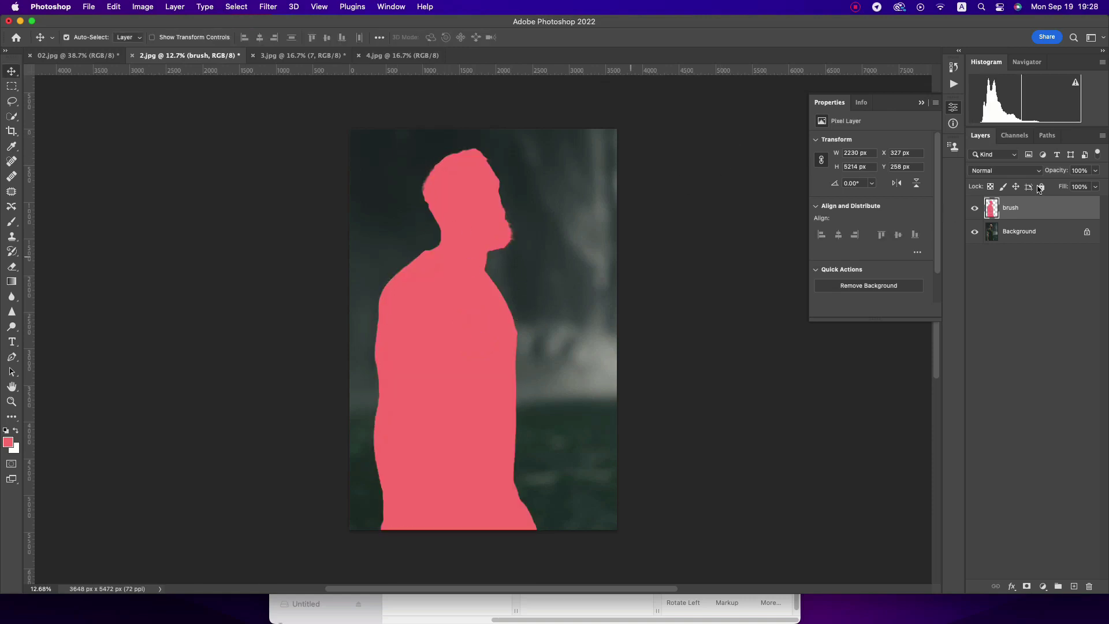
{"action": "left_click", "coordinate": [1030, 209]}
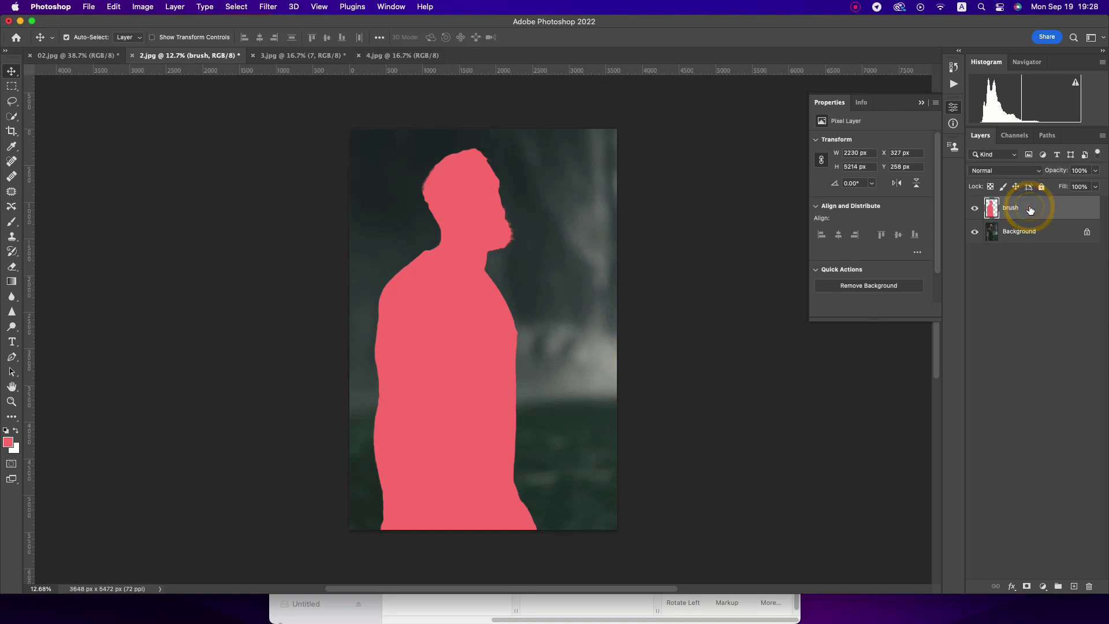
{"action": "left_click", "coordinate": [954, 108]}
{"action": "left_click", "coordinate": [953, 83]}
{"action": "left_click", "coordinate": [853, 145]}
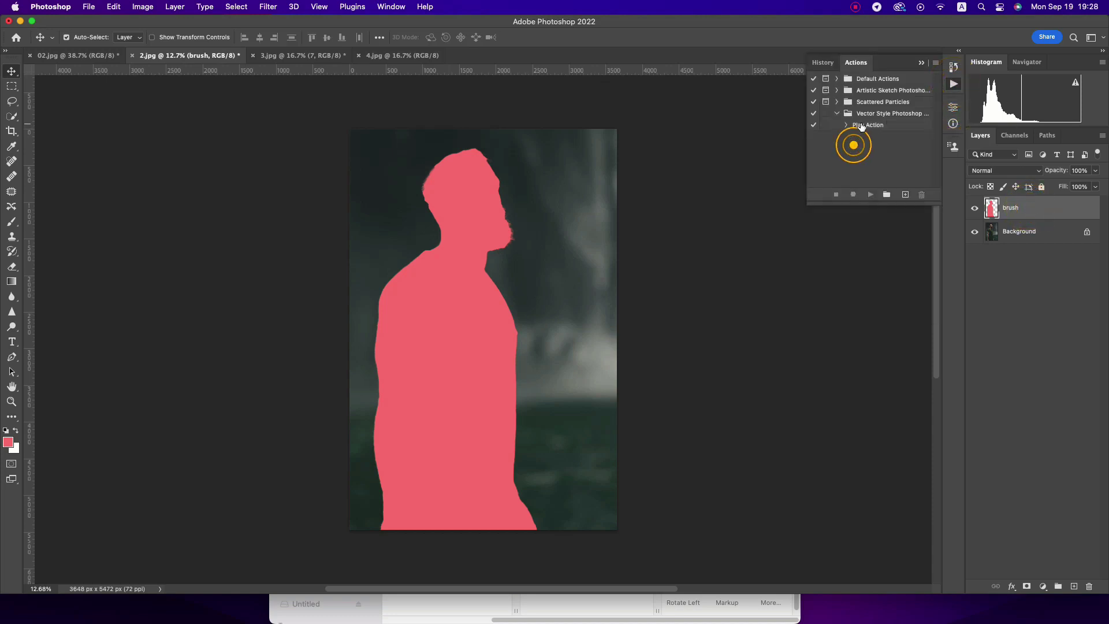
{"action": "left_click", "coordinate": [860, 125]}
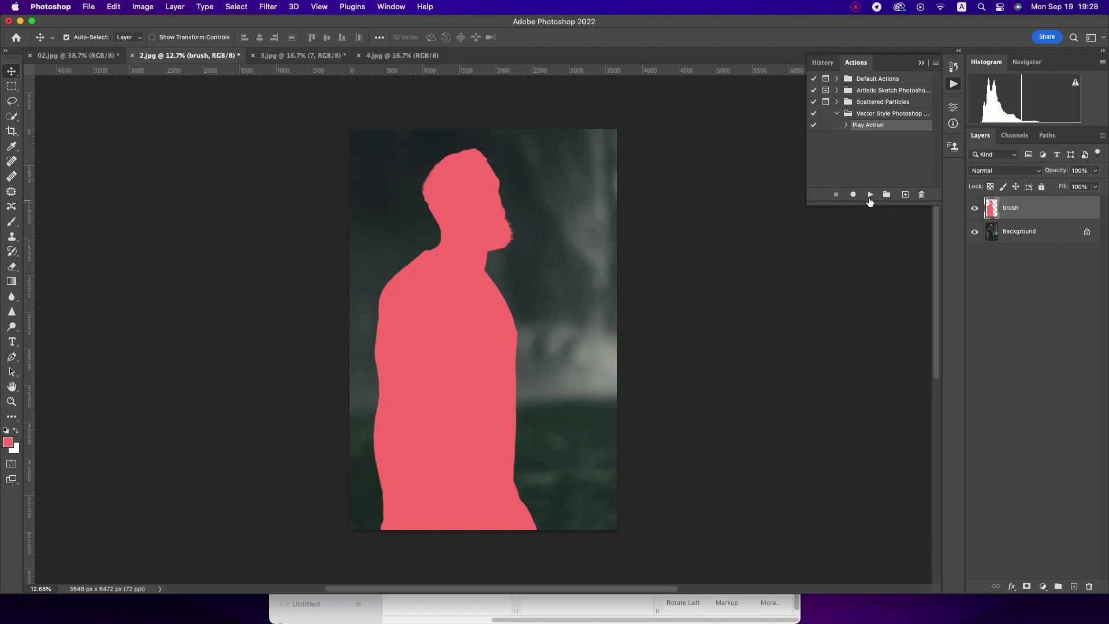
{"action": "left_click", "coordinate": [869, 197]}
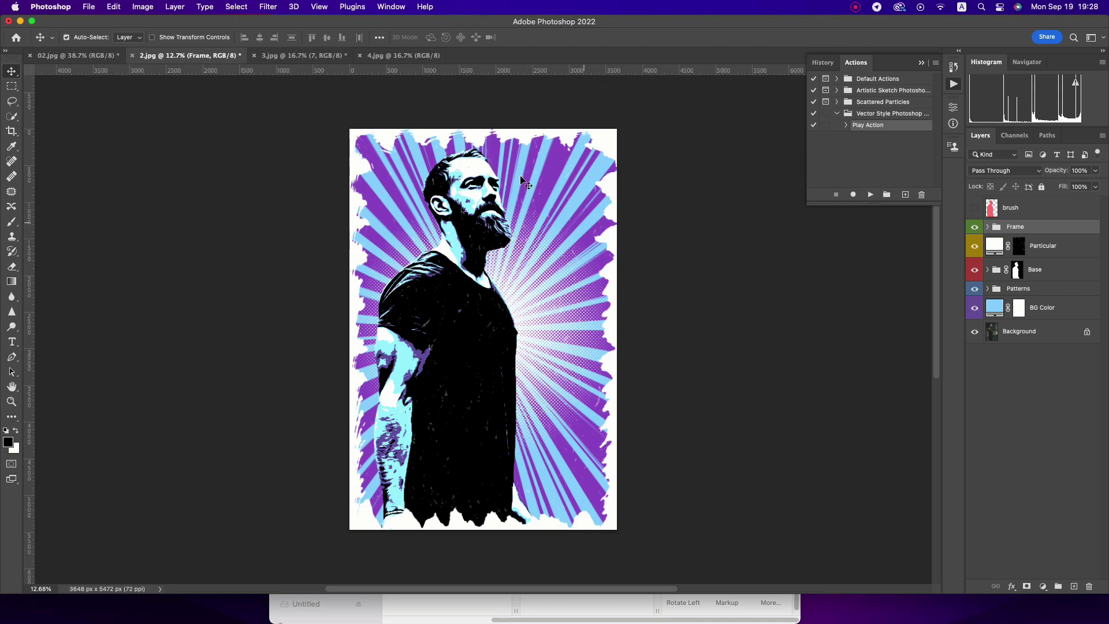
- Toggle the Particular, BG Color, Base and Frame layers off and on to compare
{"action": "key", "text": "z"}
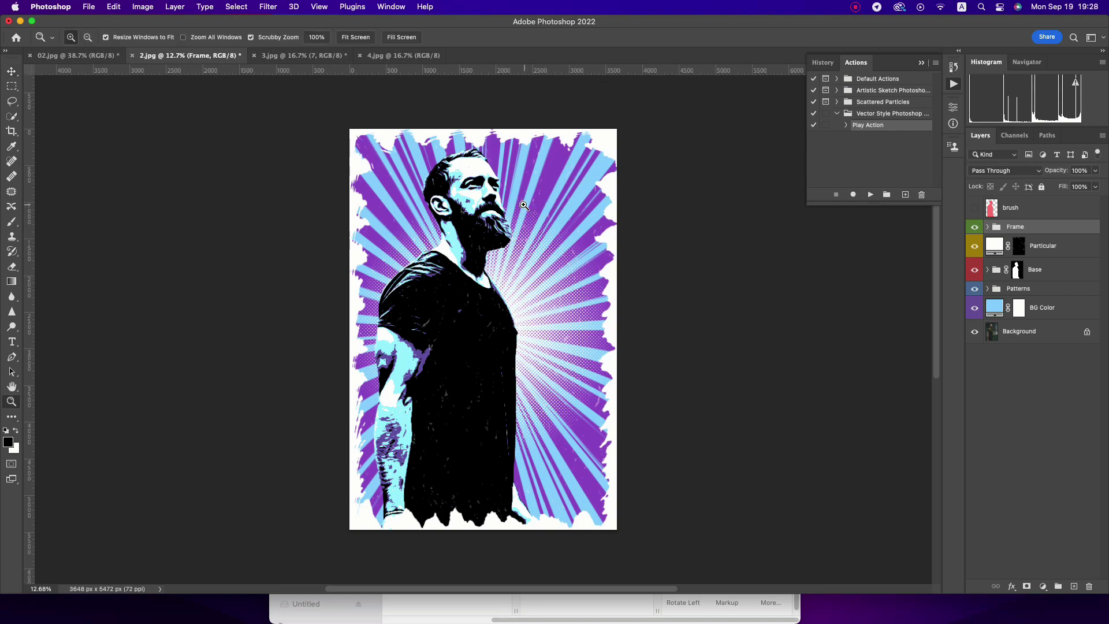
{"action": "left_click", "coordinate": [1051, 231]}
{"action": "left_click", "coordinate": [973, 246]}
{"action": "left_click", "coordinate": [975, 310]}
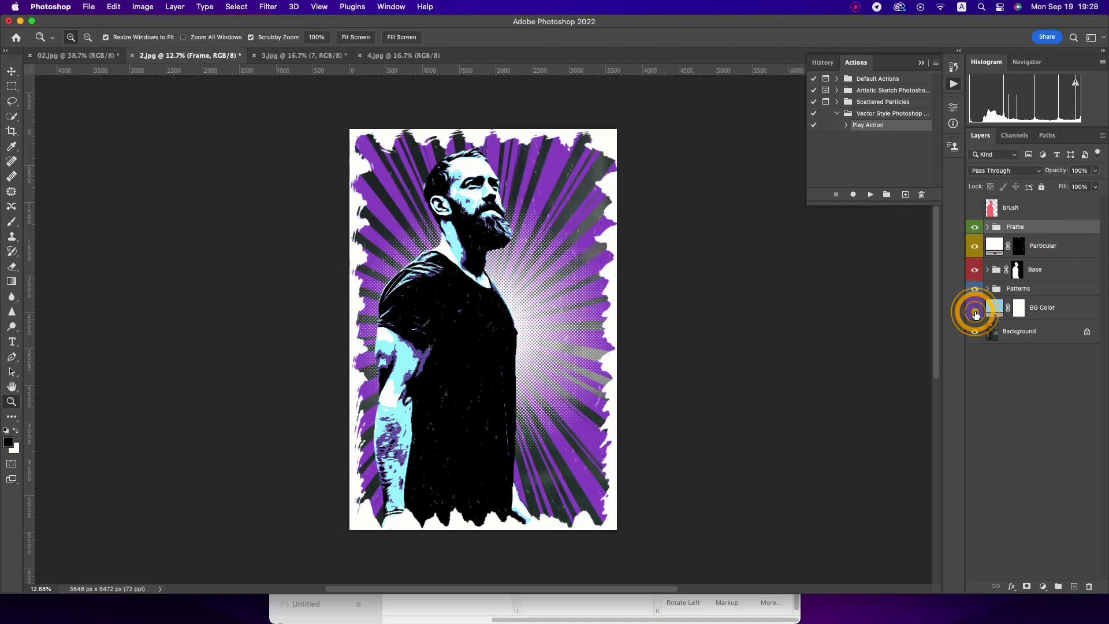
{"action": "left_click", "coordinate": [974, 308]}
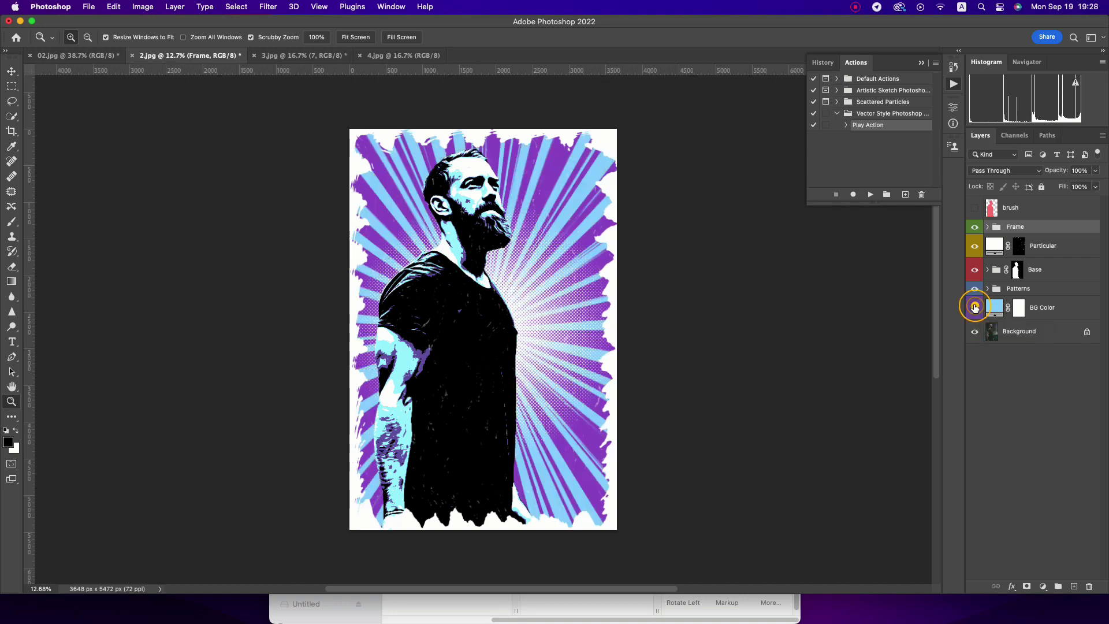
{"action": "left_click", "coordinate": [974, 270]}
{"action": "left_click", "coordinate": [974, 247]}
{"action": "left_click", "coordinate": [974, 228]}
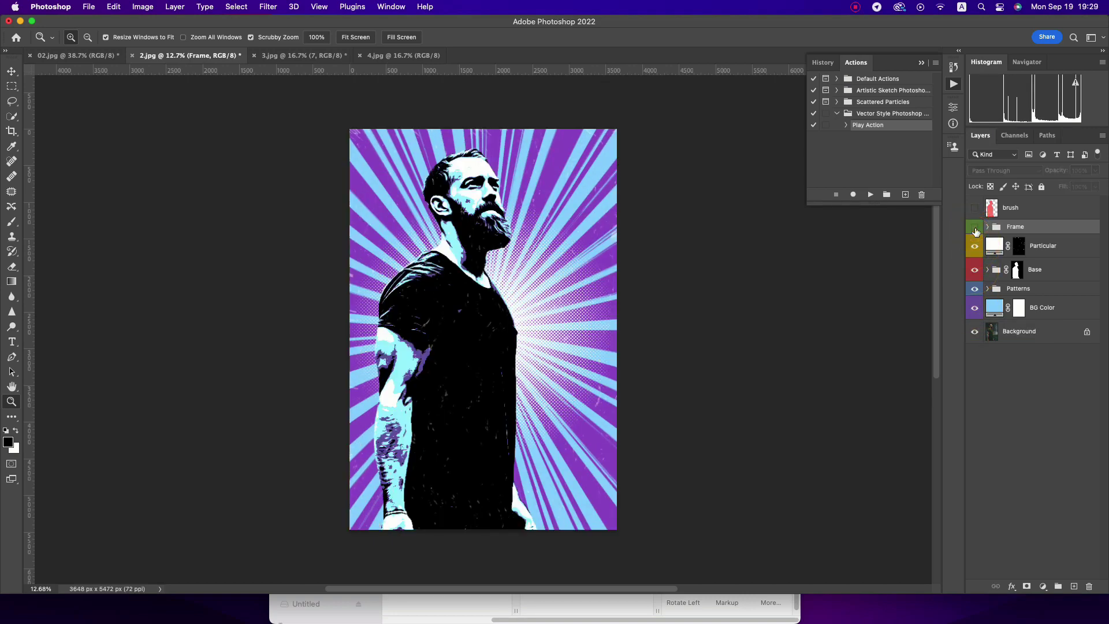
{"action": "left_click", "coordinate": [975, 228]}
- Cycle through Frame 1 to Frame 4 in the Frame group, keeping Frame 4 visible
{"action": "left_click", "coordinate": [987, 227]}
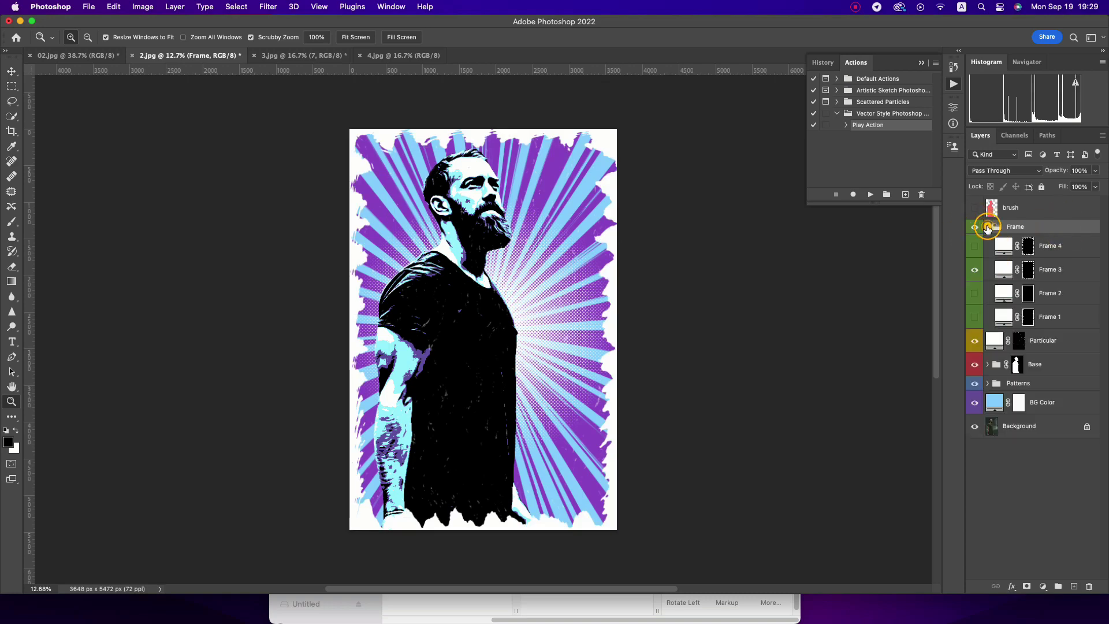
{"action": "left_click", "coordinate": [974, 270]}
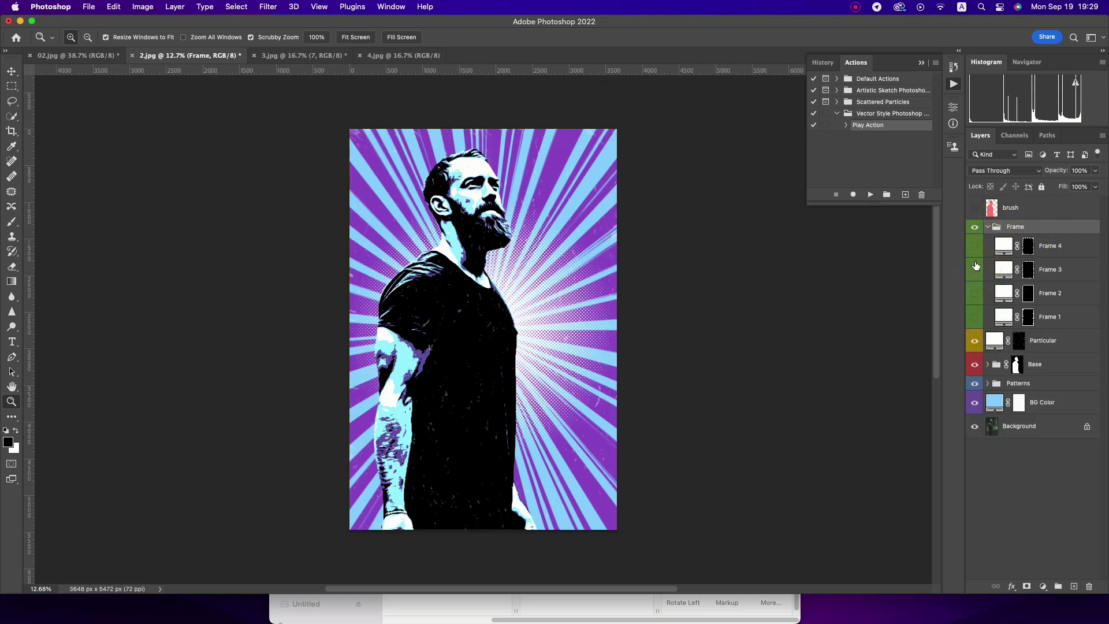
{"action": "left_click", "coordinate": [975, 247]}
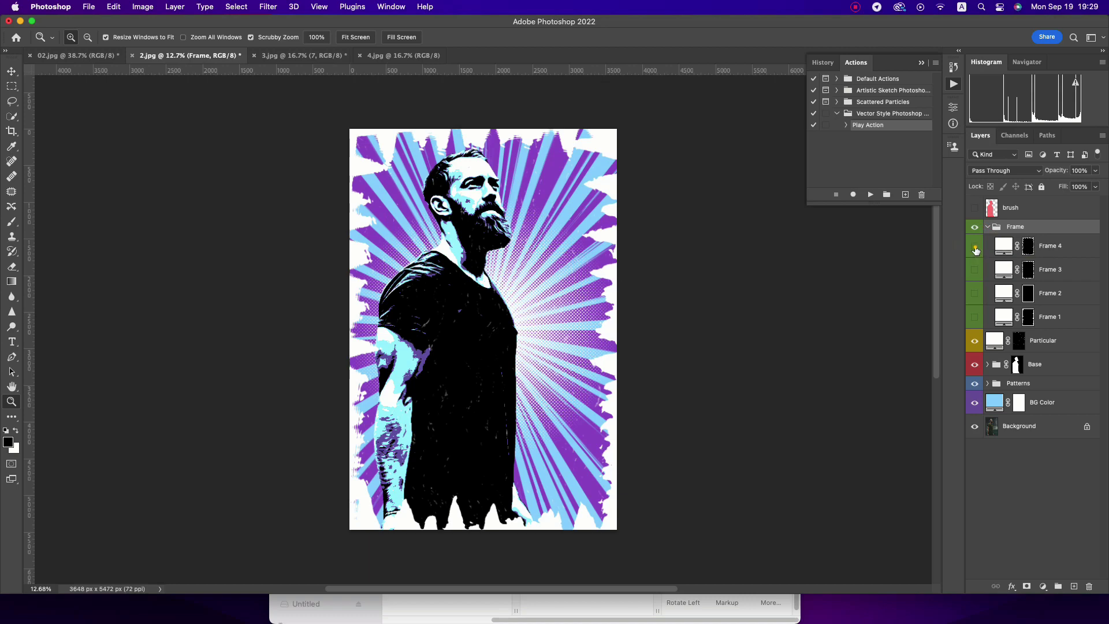
{"action": "left_click", "coordinate": [975, 247]}
{"action": "left_click", "coordinate": [975, 270]}
{"action": "left_click", "coordinate": [975, 271]}
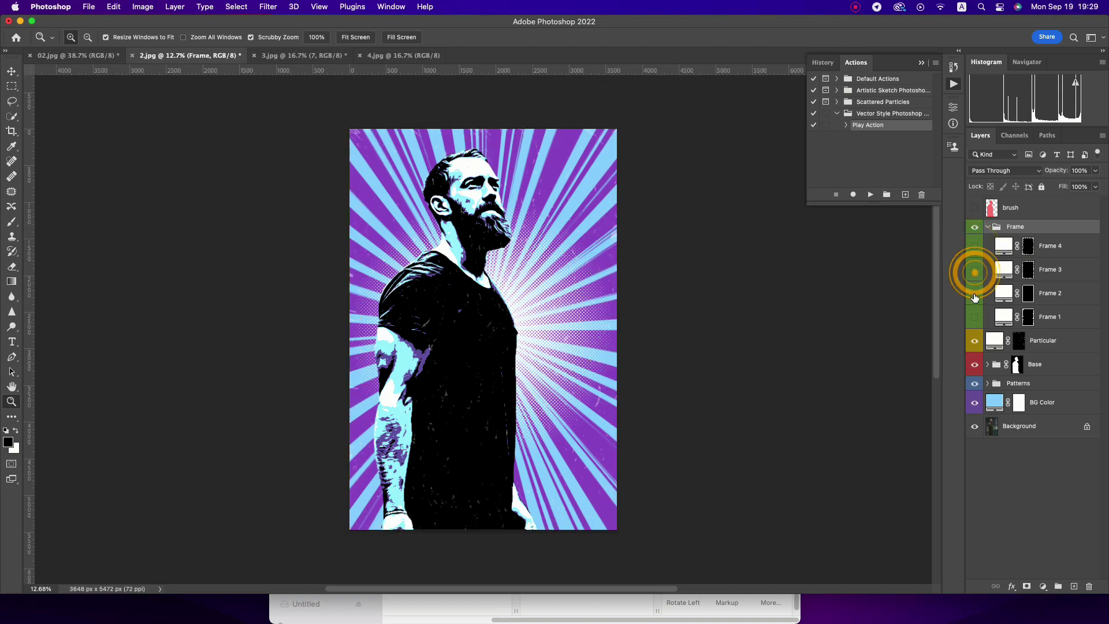
{"action": "left_click", "coordinate": [975, 293]}
{"action": "left_click", "coordinate": [975, 294]}
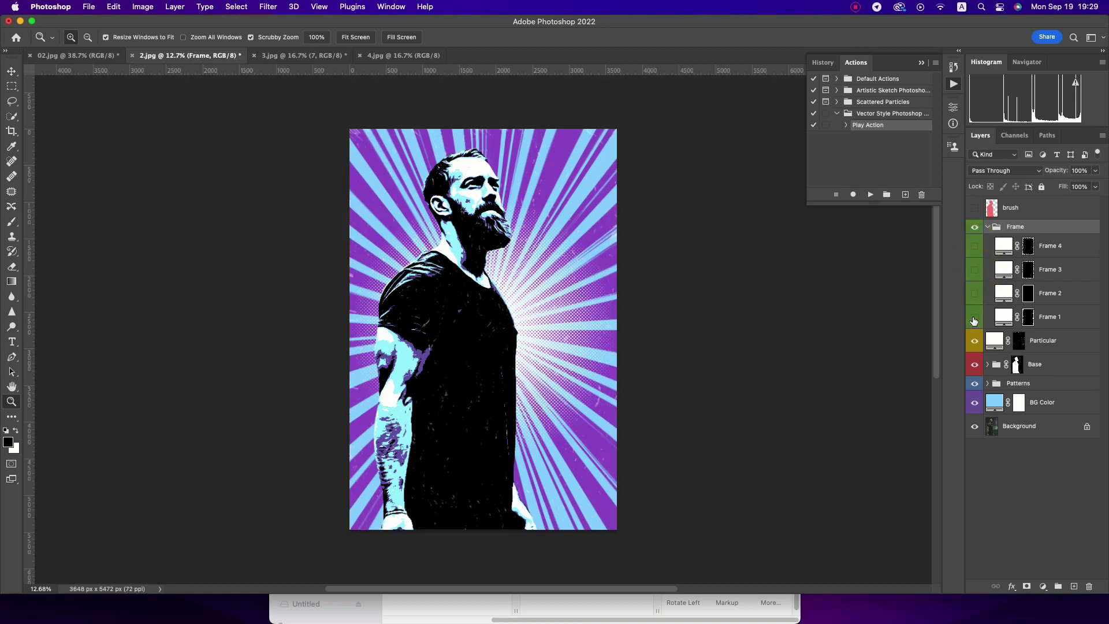
{"action": "left_click", "coordinate": [975, 317]}
{"action": "left_click", "coordinate": [975, 316]}
{"action": "left_click", "coordinate": [975, 247]}
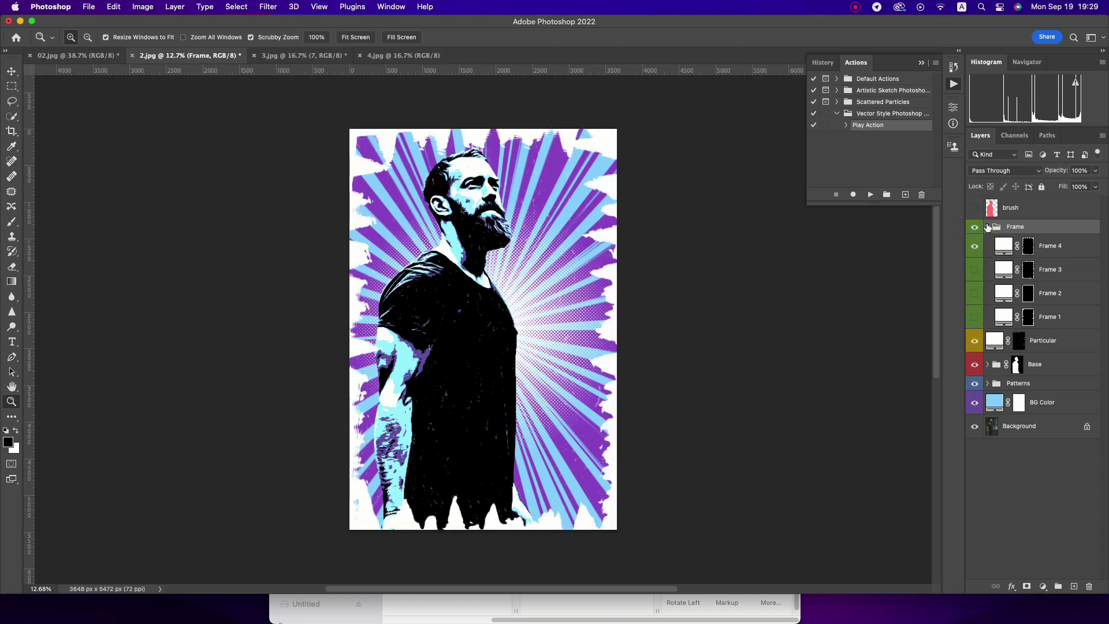
{"action": "left_click", "coordinate": [987, 226]}
{"action": "left_click", "coordinate": [1056, 247]}
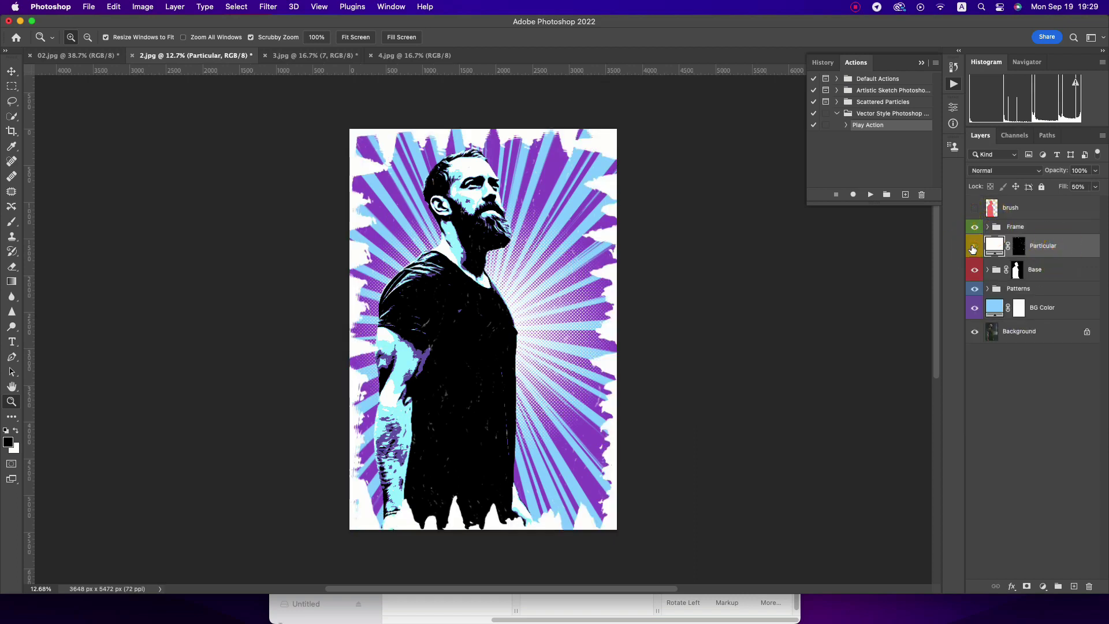
- Recolour the Particular speckle fill to golden orange ffb81e
{"action": "double_click", "coordinate": [995, 247]}
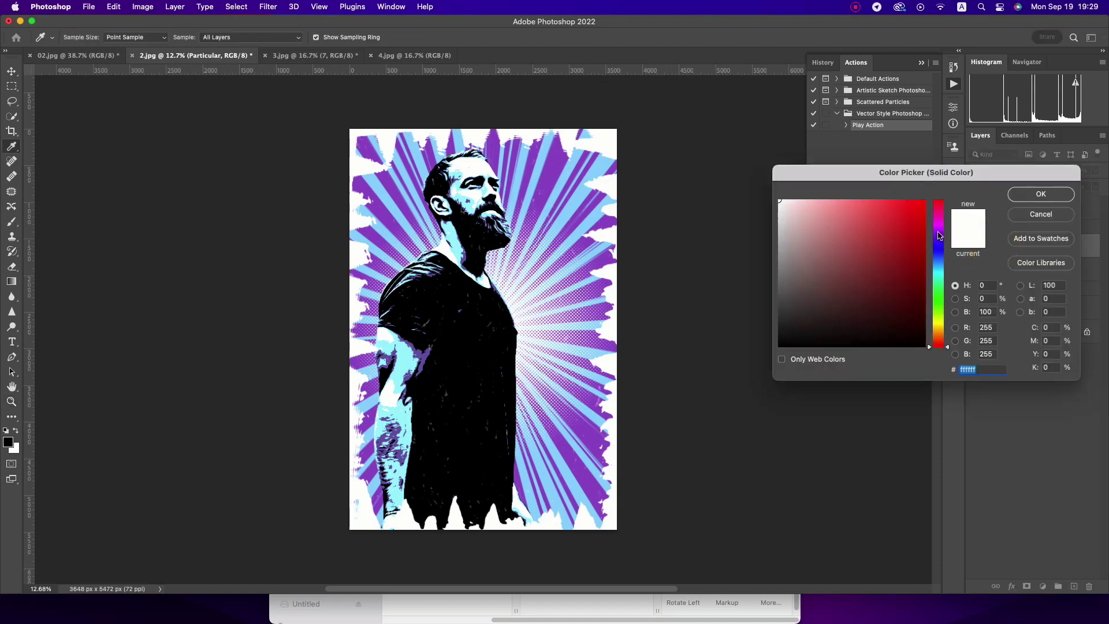
{"action": "left_click", "coordinate": [908, 199]}
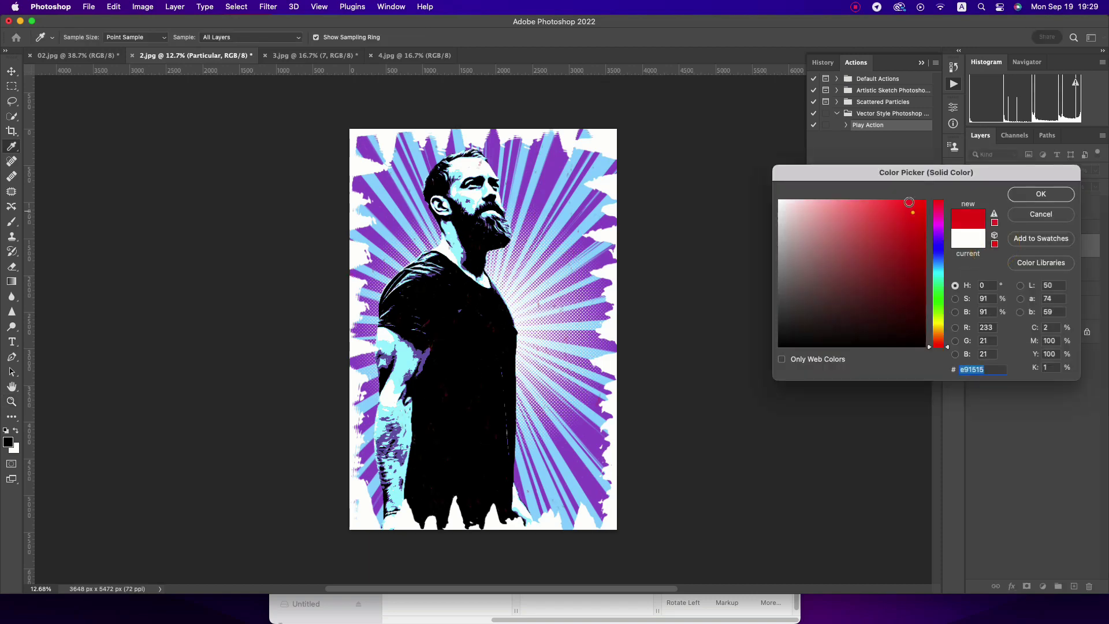
{"action": "left_click", "coordinate": [942, 330]}
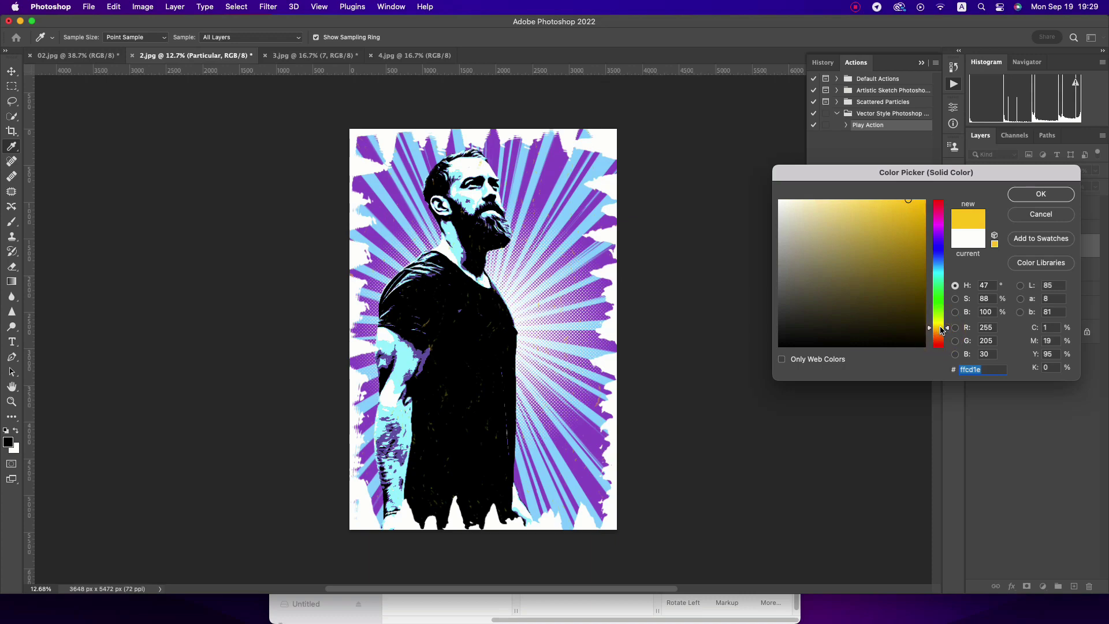
{"action": "left_click", "coordinate": [942, 333]}
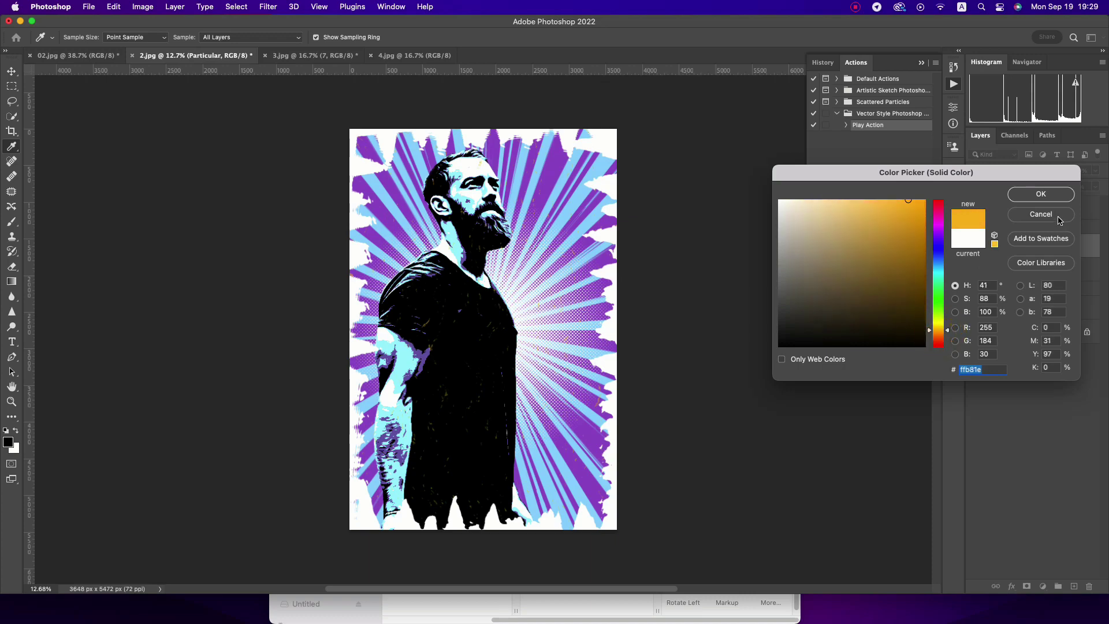
{"action": "left_click", "coordinate": [1041, 195]}
- In Base > Color effects, preview tan Color 2 and yellow Color 1, then keep cyan Color 3
{"action": "key", "text": "z"}
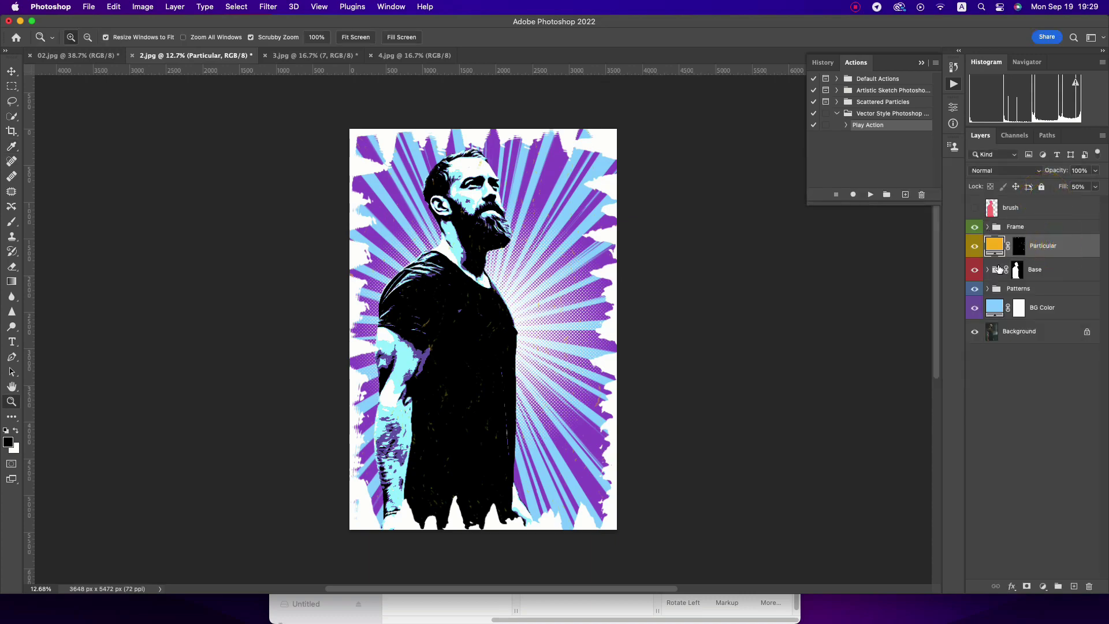
{"action": "left_click", "coordinate": [994, 269]}
{"action": "left_click", "coordinate": [996, 288]}
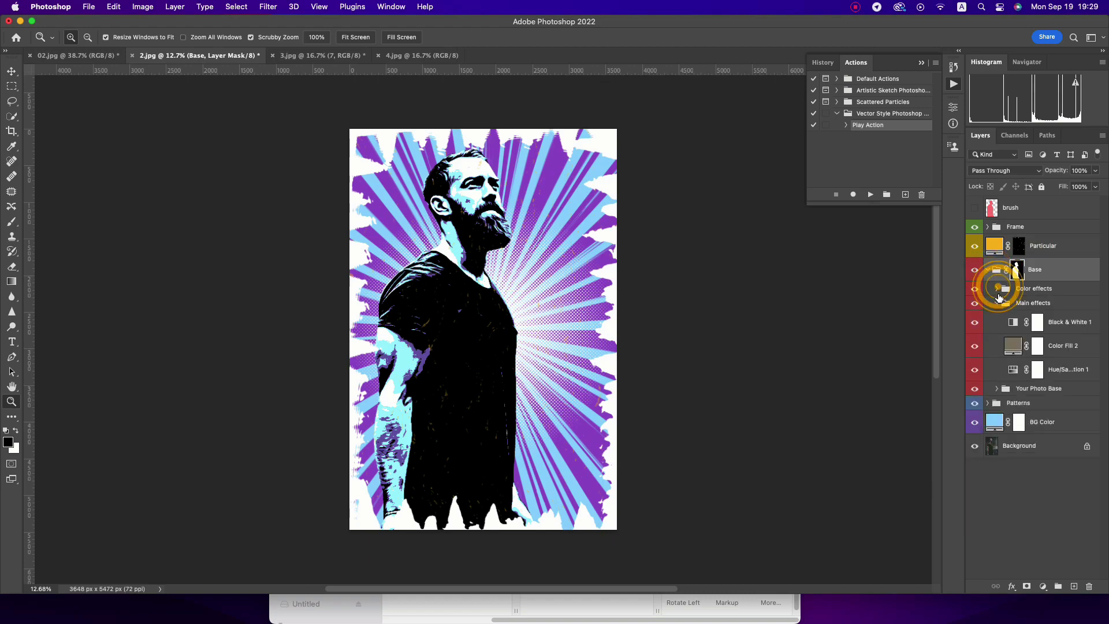
{"action": "left_click", "coordinate": [1034, 302]}
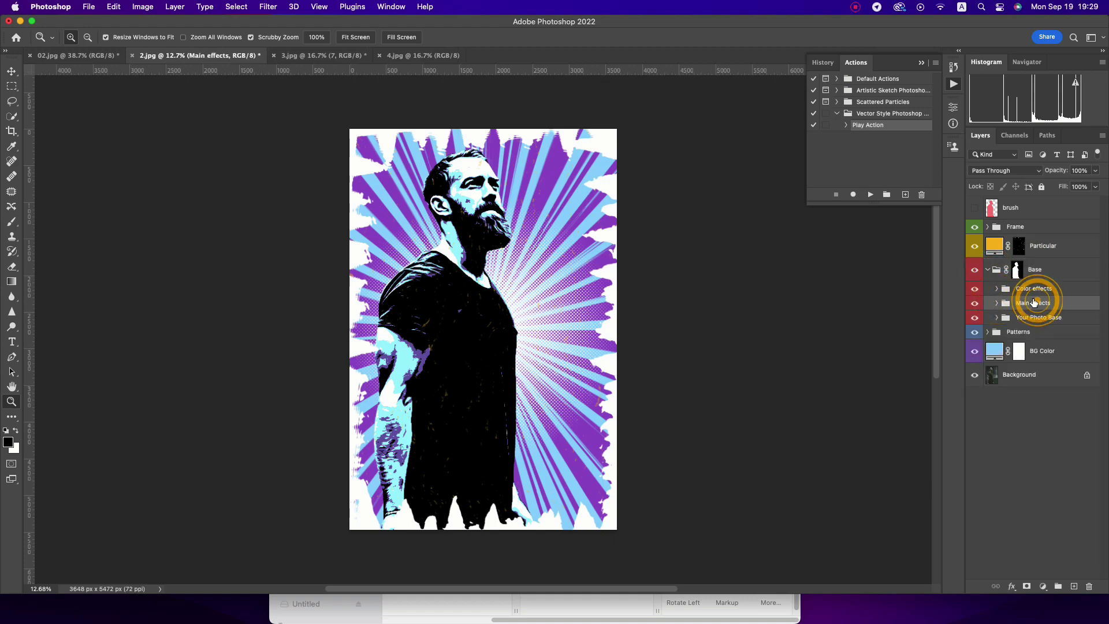
{"action": "left_click", "coordinate": [997, 288]}
{"action": "left_click", "coordinate": [975, 309]}
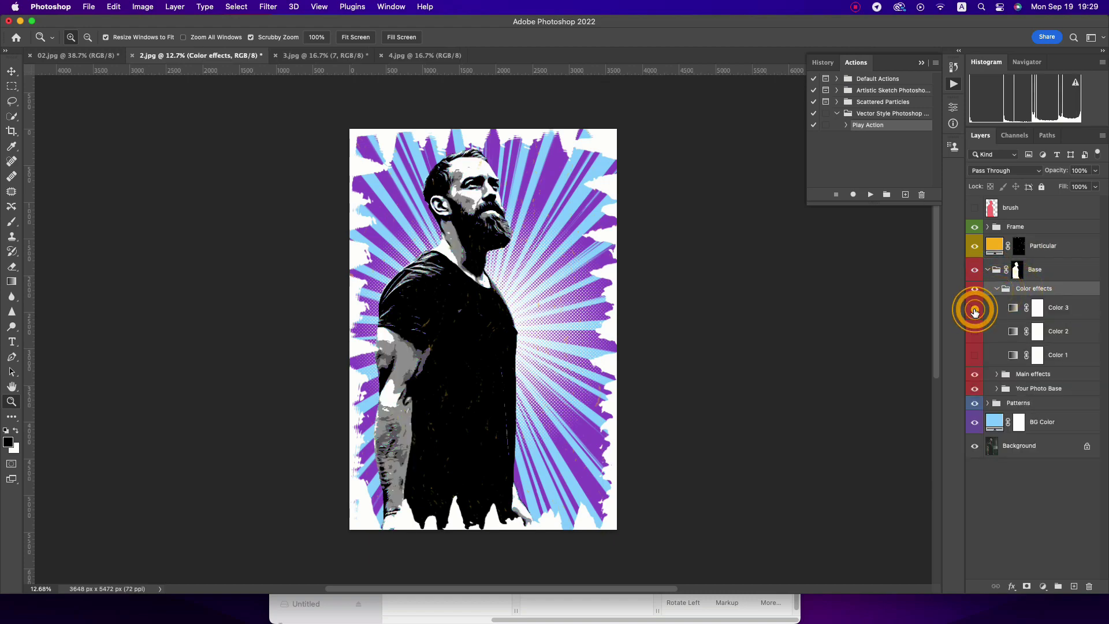
{"action": "left_click", "coordinate": [974, 330]}
{"action": "left_click", "coordinate": [975, 330]}
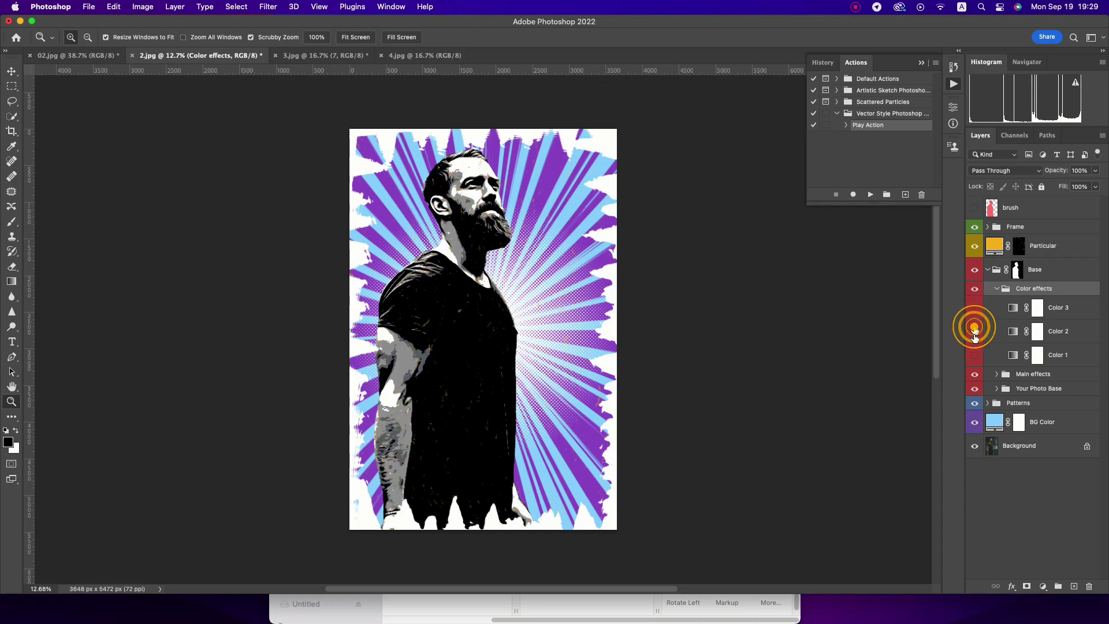
{"action": "left_click", "coordinate": [975, 354]}
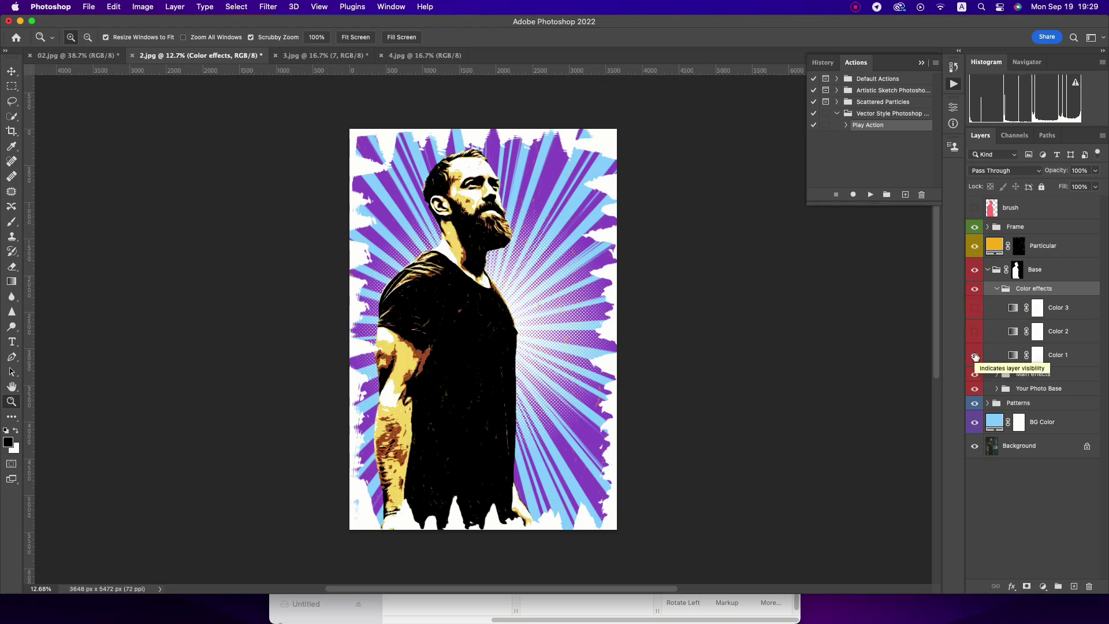
{"action": "left_click", "coordinate": [974, 355]}
{"action": "left_click", "coordinate": [975, 308]}
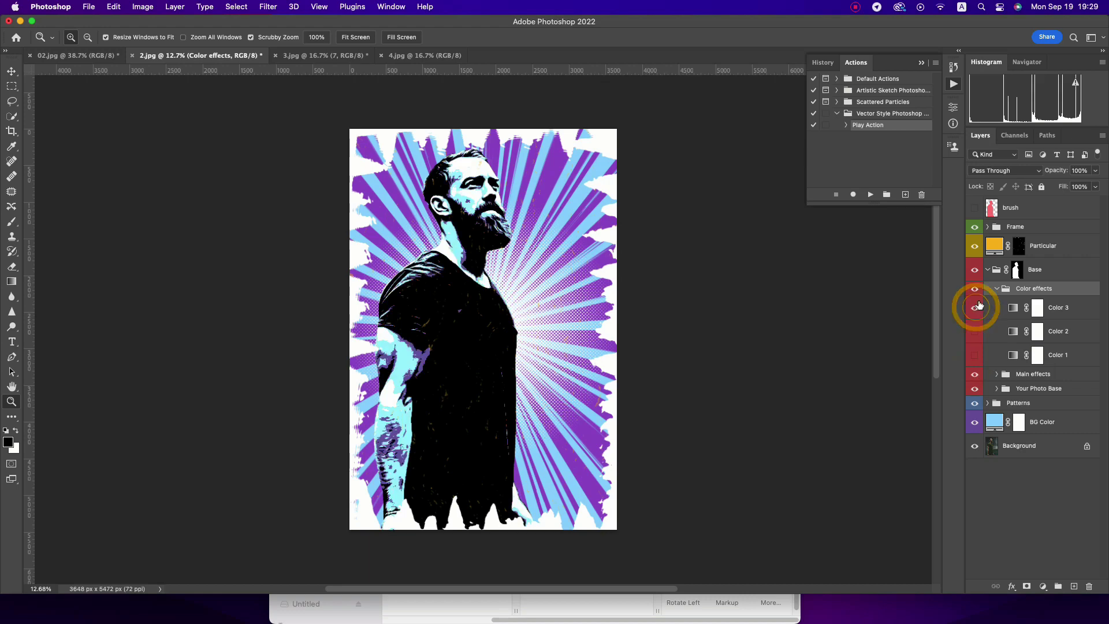
{"action": "left_click", "coordinate": [988, 270]}
{"action": "left_click", "coordinate": [1033, 288]}
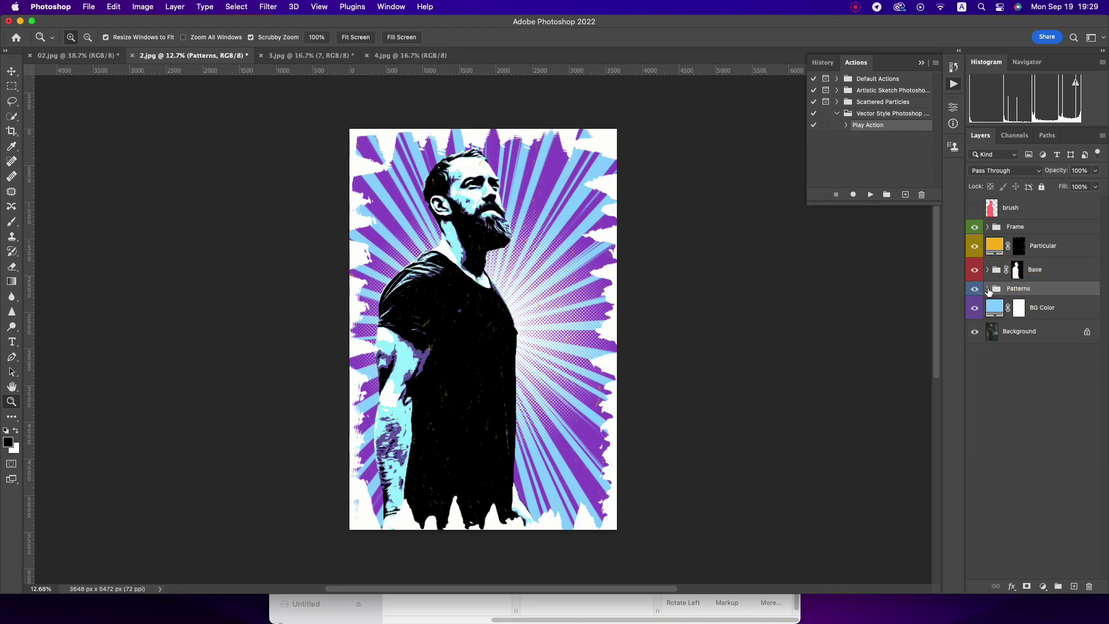
- In the Patterns group, compare the Halftone layers, hide Pattern 2 and show Pattern 1
{"action": "left_click", "coordinate": [988, 288]}
{"action": "left_click", "coordinate": [974, 331]}
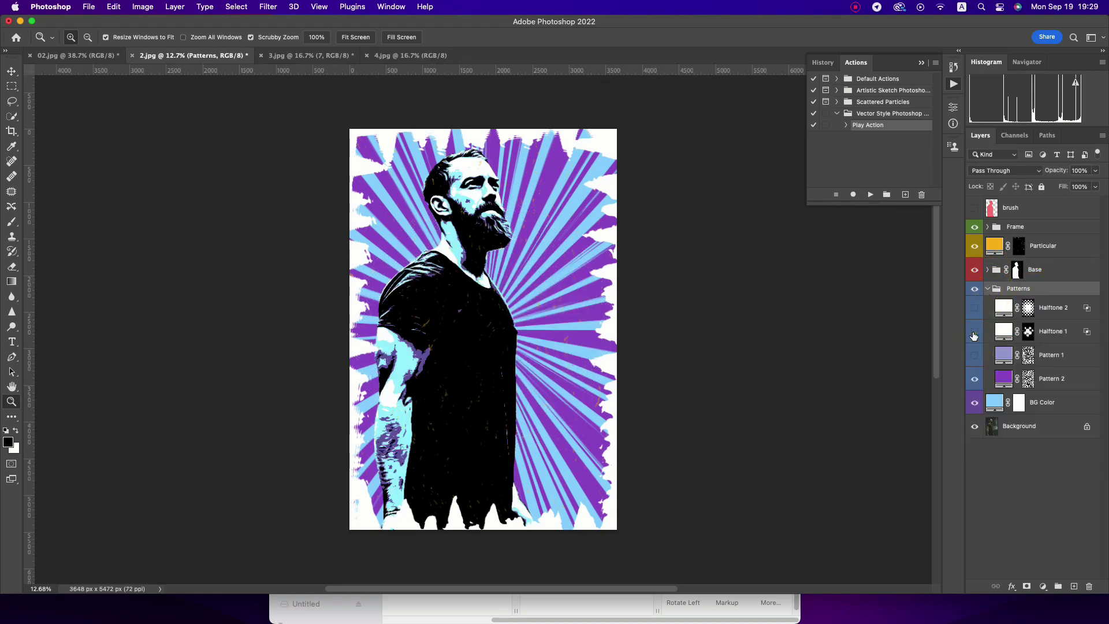
{"action": "left_click", "coordinate": [974, 309]}
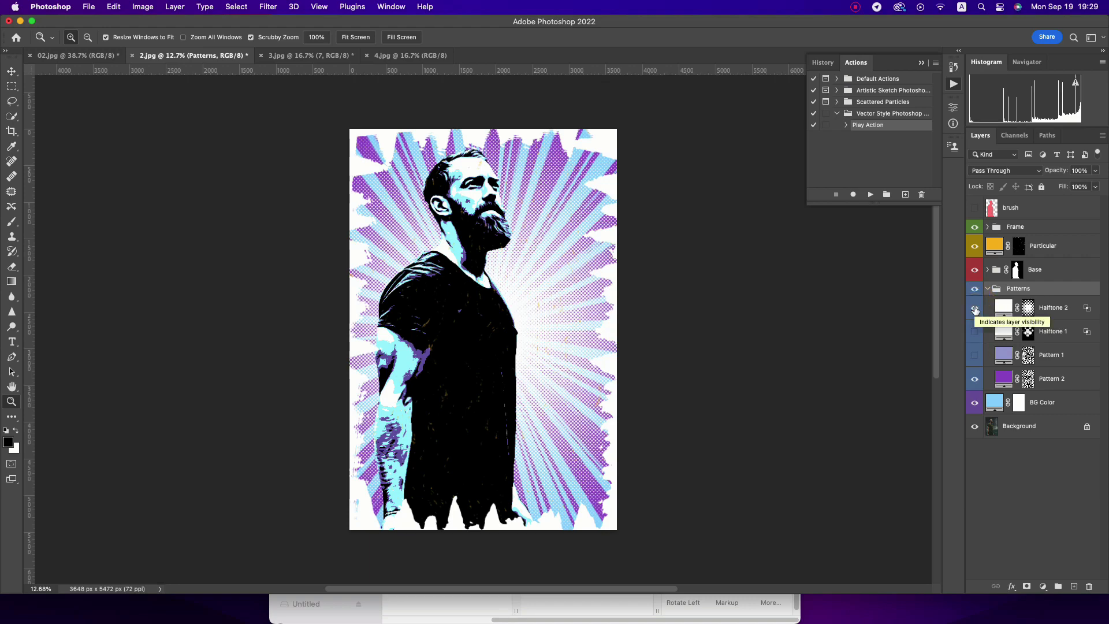
{"action": "left_click", "coordinate": [975, 307]}
{"action": "left_click", "coordinate": [975, 331]}
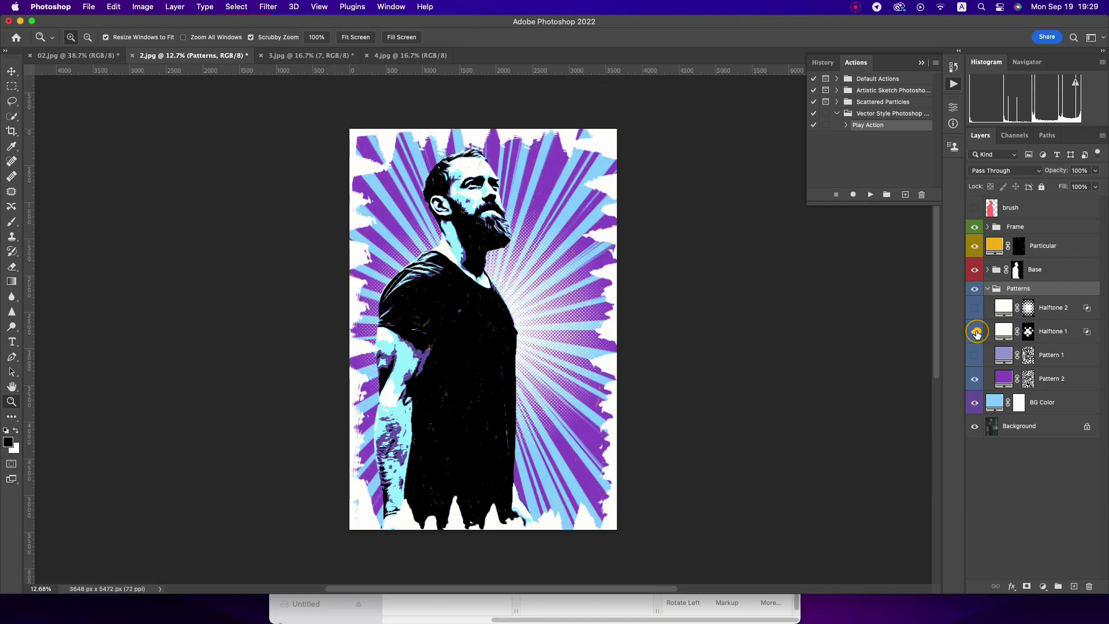
{"action": "left_click", "coordinate": [975, 379]}
{"action": "left_click", "coordinate": [974, 356]}
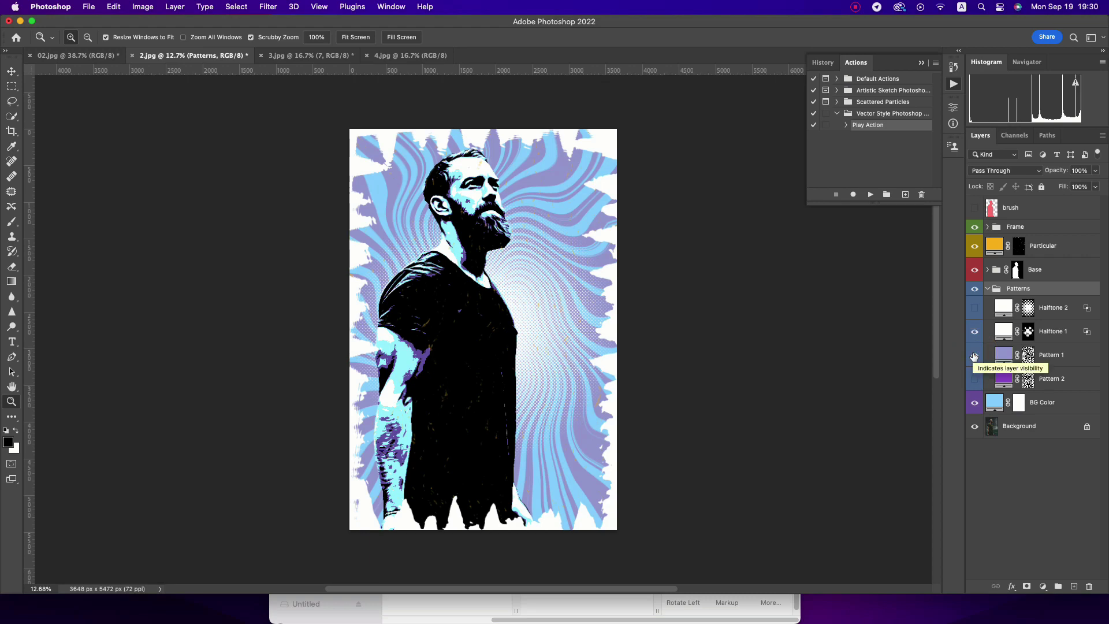
- Set Pattern 1's swirl fill colour to a near-white pale tint
{"action": "double_click", "coordinate": [1002, 355]}
{"action": "left_click", "coordinate": [898, 230]}
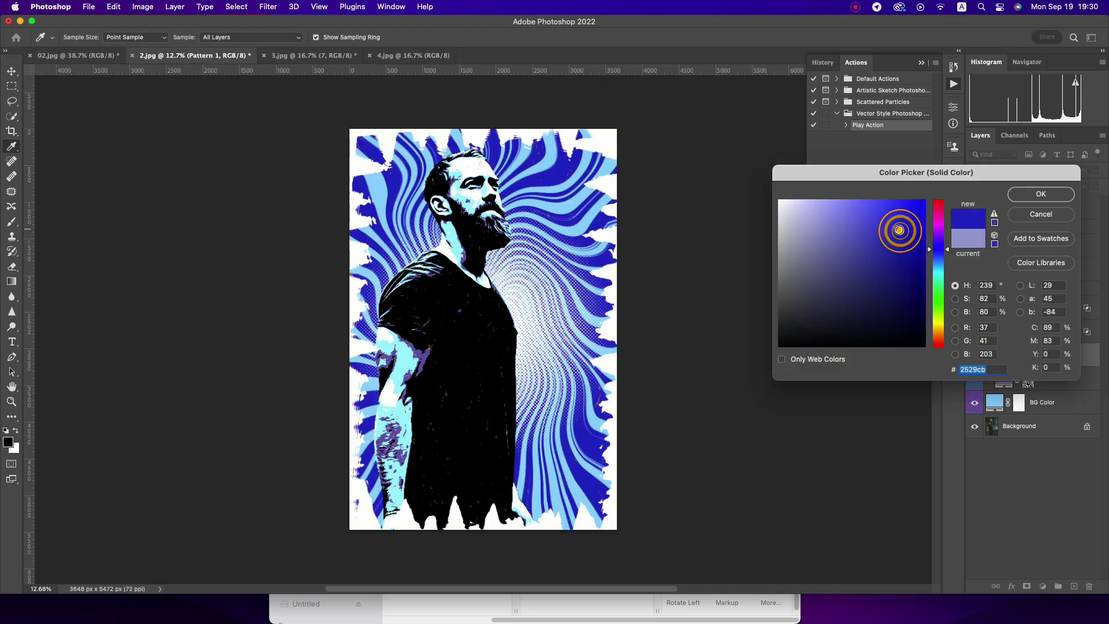
{"action": "mouse_move", "coordinate": [899, 230]}
{"action": "left_mouse_down"}
{"action": "mouse_move", "coordinate": [761, 296]}
{"action": "mouse_move", "coordinate": [749, 154]}
{"action": "left_mouse_up"}
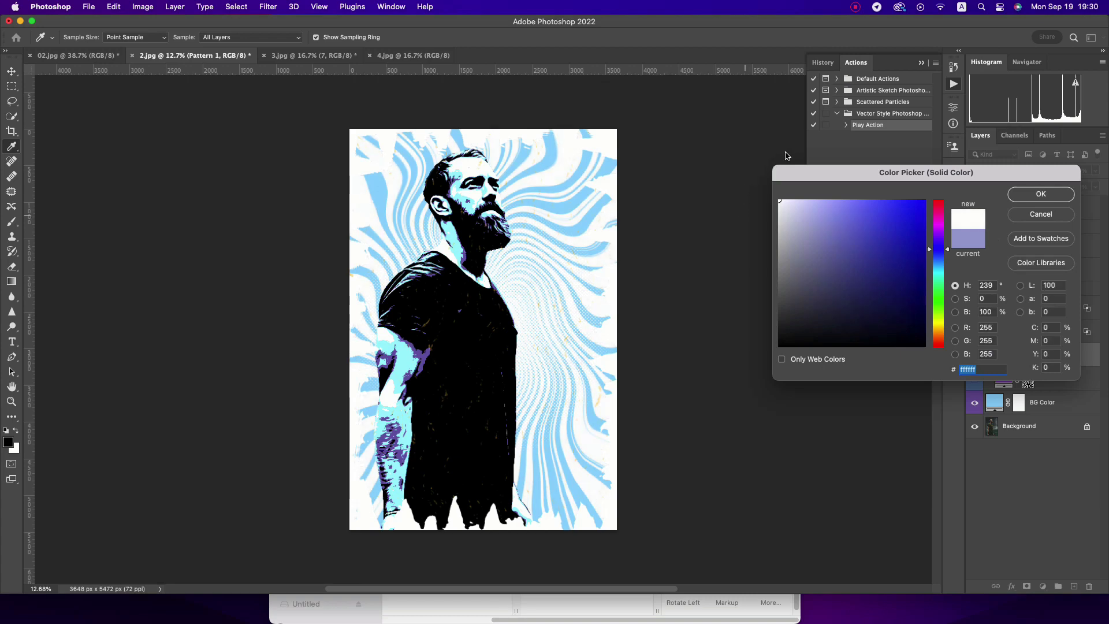
{"action": "left_click_drag", "start_coordinate": [785, 156], "coordinate": [757, 142]}
{"action": "left_click", "coordinate": [1038, 196]}
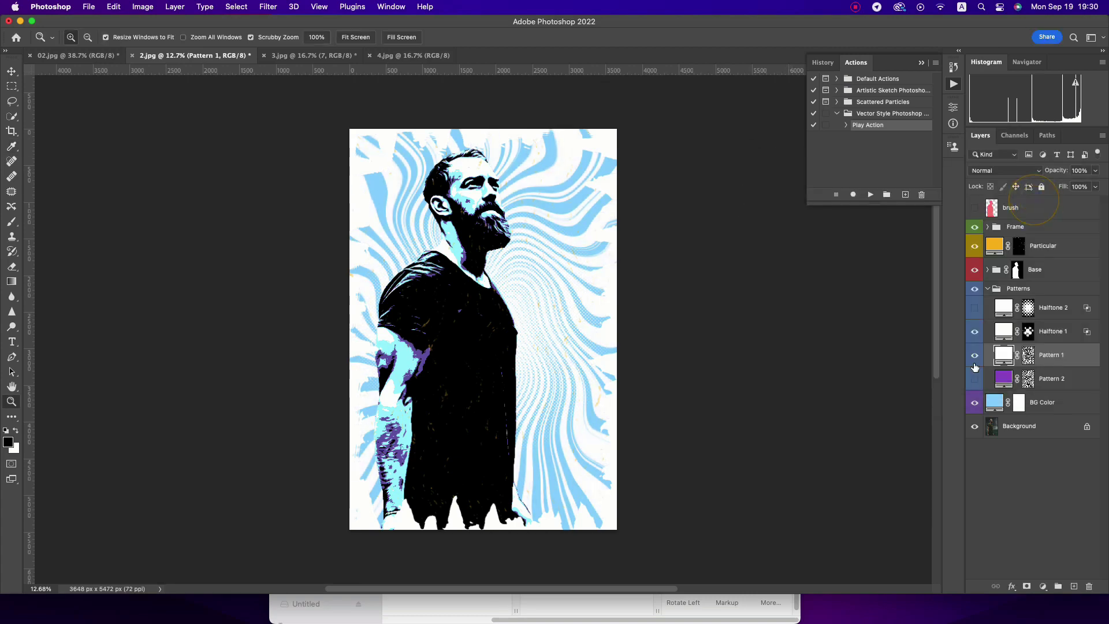
- Preview Pattern 2 again, then hide it along with both Halftone layers
{"action": "left_click", "coordinate": [975, 379]}
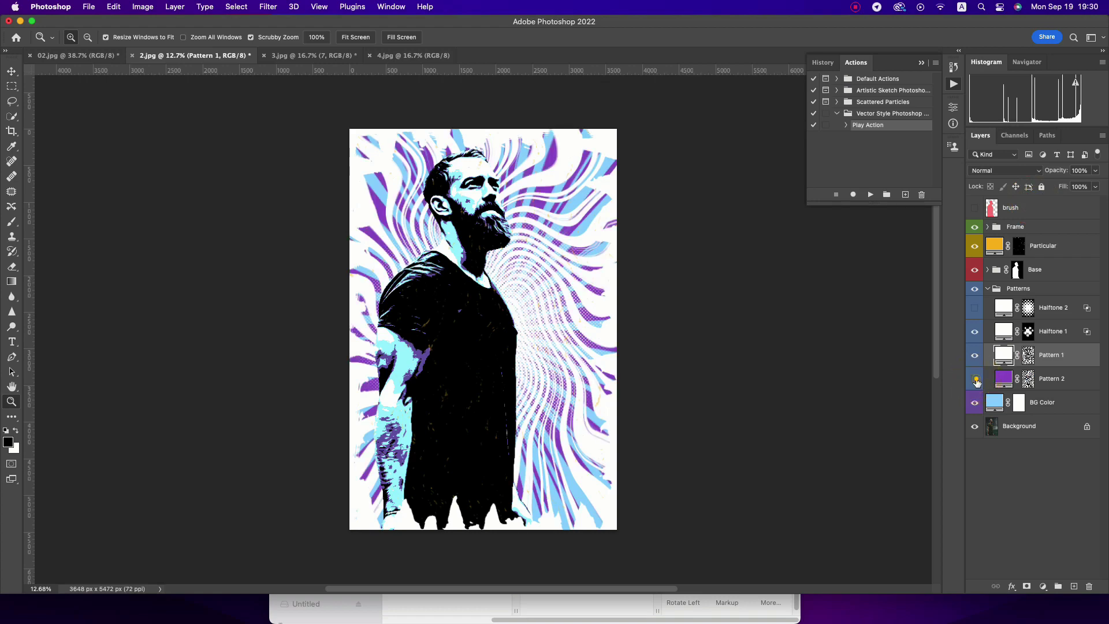
{"action": "left_click", "coordinate": [975, 379]}
{"action": "left_click", "coordinate": [975, 329]}
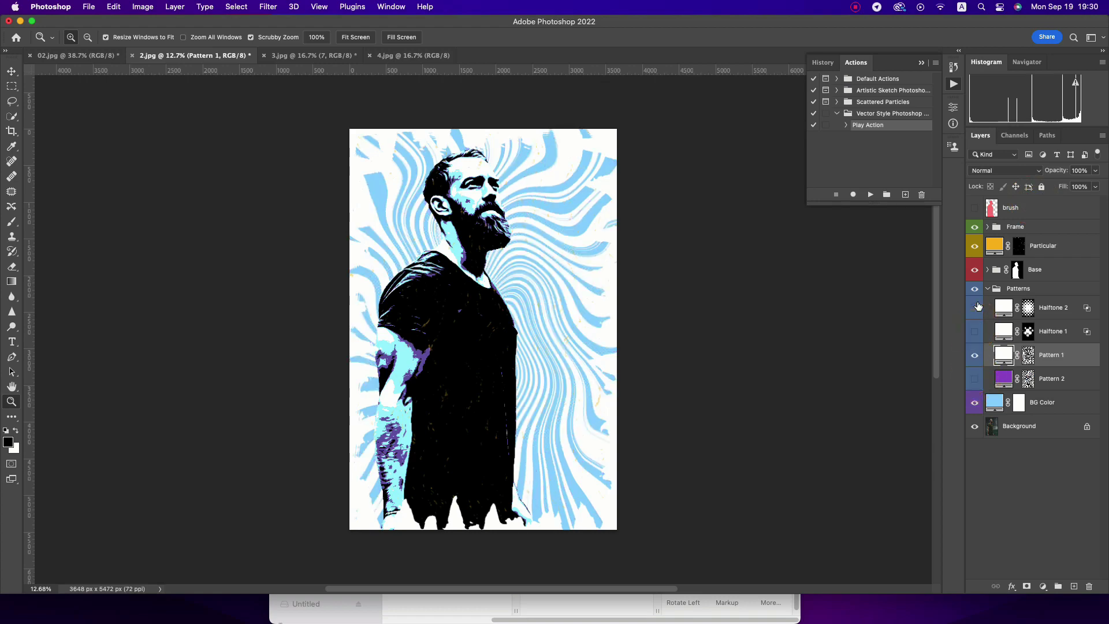
{"action": "left_click", "coordinate": [974, 309]}
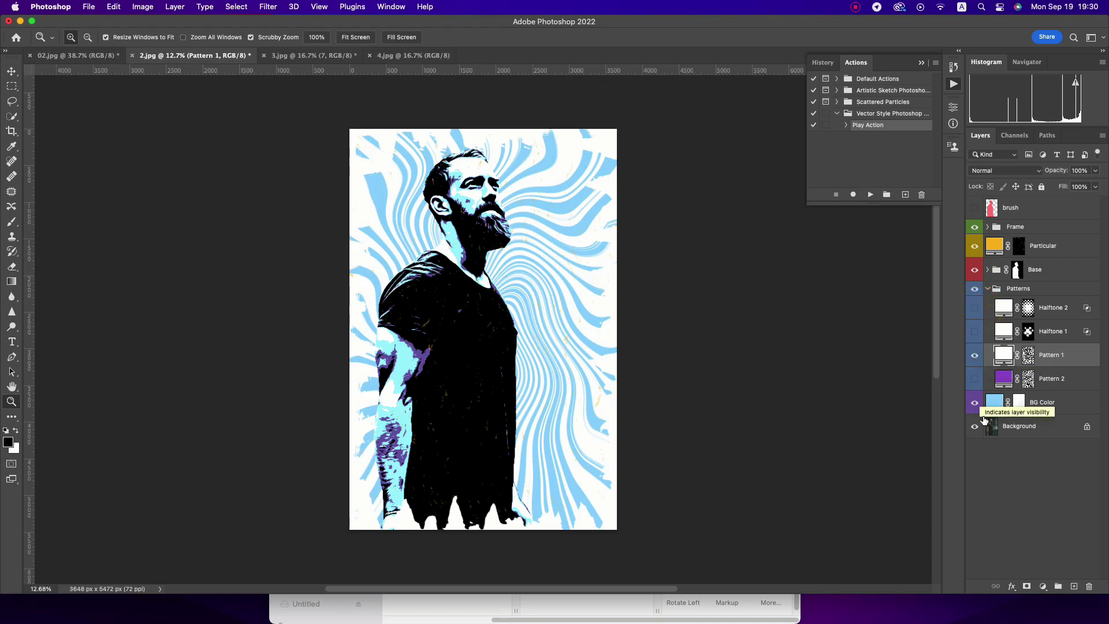
- Set the BG Color fill to muted grey-teal 99bfc6
{"action": "double_click", "coordinate": [993, 402]}
{"action": "mouse_move", "coordinate": [901, 218]}
{"action": "left_mouse_down"}
{"action": "mouse_move", "coordinate": [848, 221]}
{"action": "mouse_move", "coordinate": [846, 252]}
{"action": "mouse_move", "coordinate": [883, 285]}
{"action": "mouse_move", "coordinate": [756, 284]}
{"action": "left_mouse_up"}
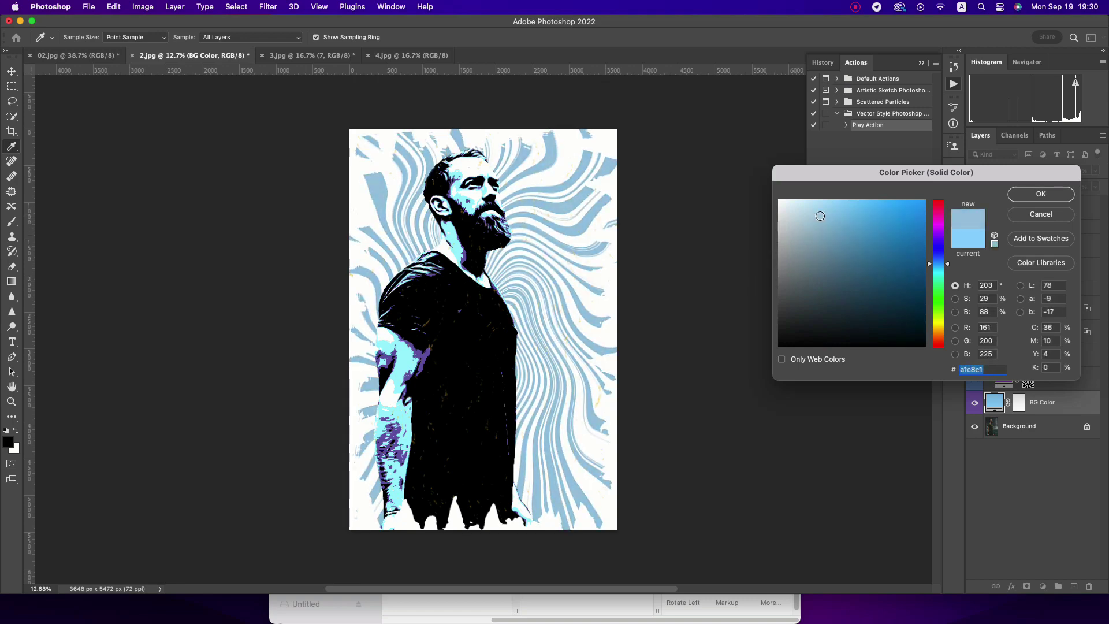
{"action": "left_click_drag", "start_coordinate": [757, 283], "coordinate": [842, 223]}
{"action": "mouse_move", "coordinate": [942, 261]}
{"action": "left_mouse_down"}
{"action": "mouse_move", "coordinate": [944, 354]}
{"action": "mouse_move", "coordinate": [935, 223]}
{"action": "mouse_move", "coordinate": [931, 271]}
{"action": "left_mouse_up"}
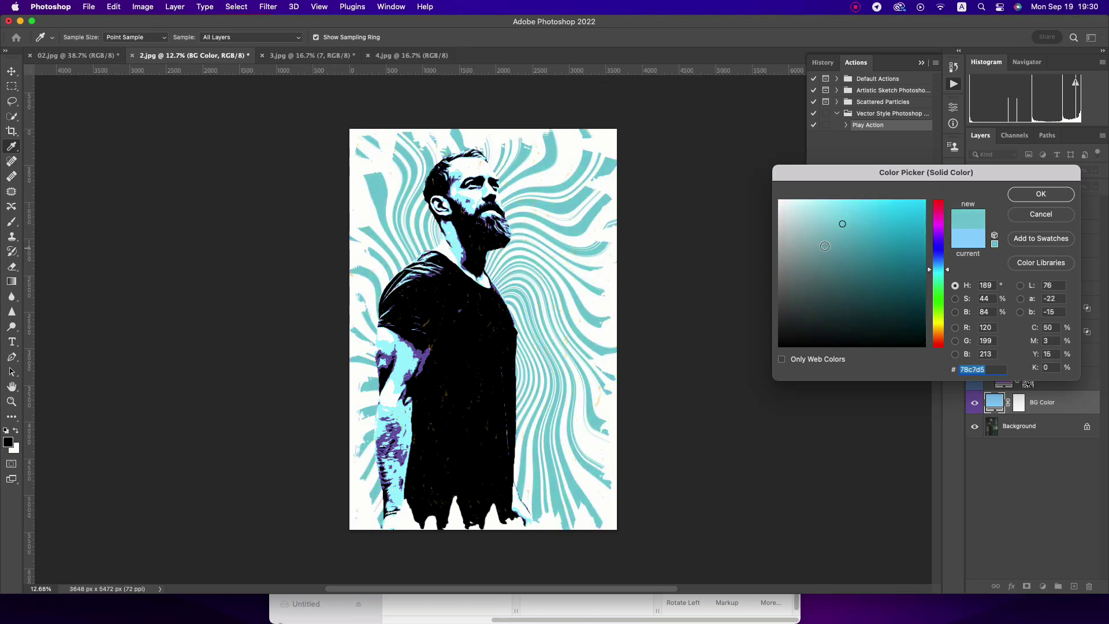
{"action": "left_click_drag", "start_coordinate": [824, 246], "coordinate": [810, 228]}
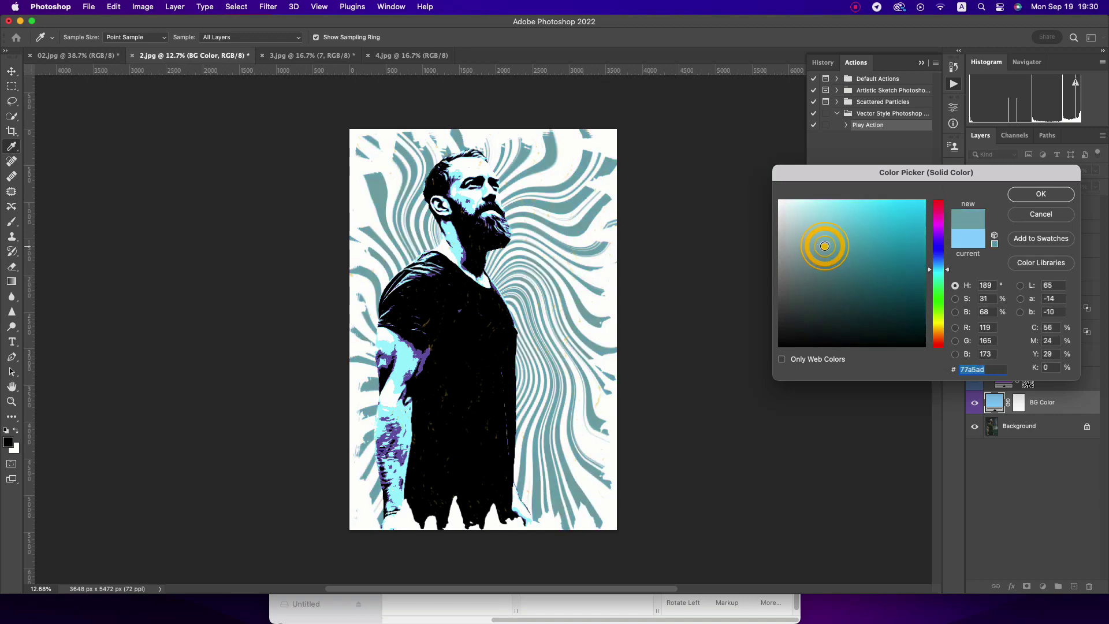
{"action": "left_click", "coordinate": [1052, 201]}
{"action": "key", "text": "z"}
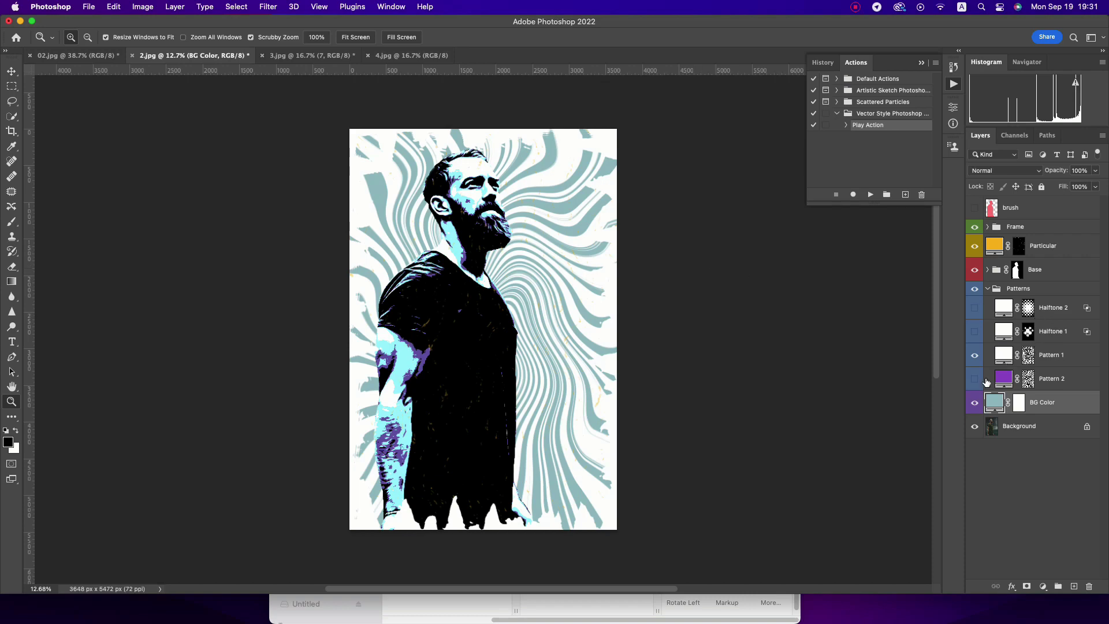
- Switch from Pattern 1 to Pattern 2's sunburst and recolour its rays pale cream fffac7
{"action": "left_click", "coordinate": [975, 356]}
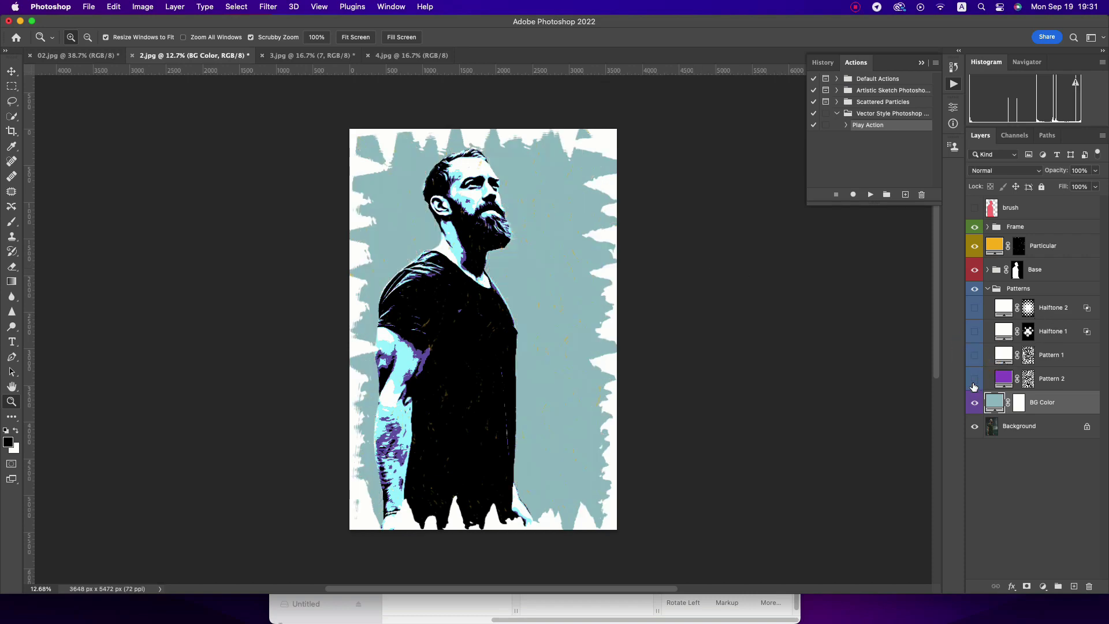
{"action": "left_click", "coordinate": [974, 380]}
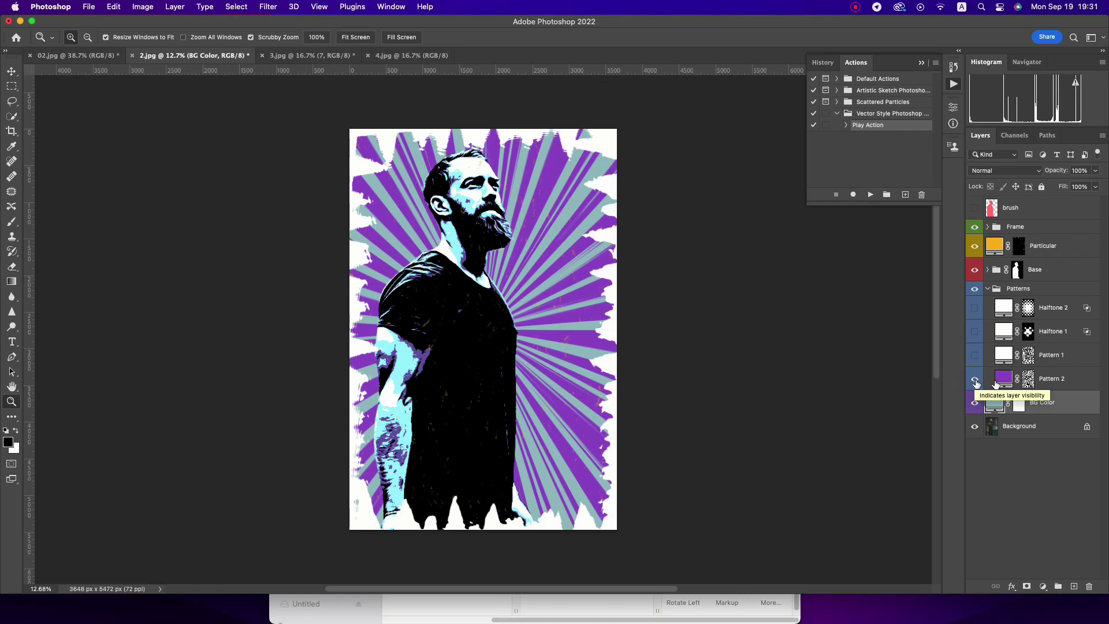
{"action": "double_click", "coordinate": [996, 381]}
{"action": "left_click_drag", "start_coordinate": [940, 255], "coordinate": [936, 354]}
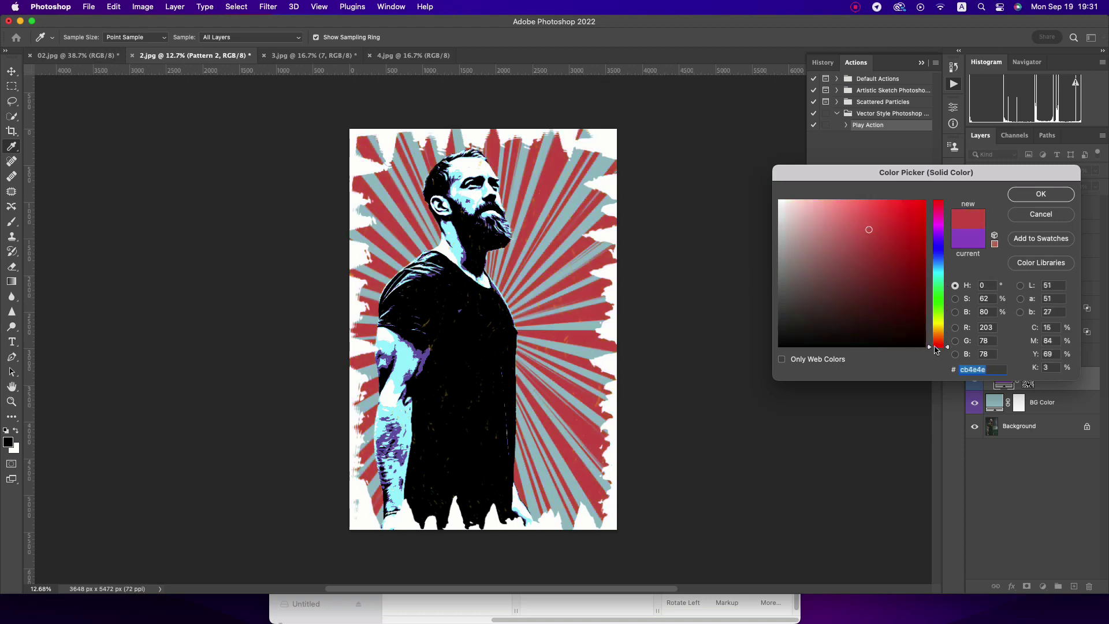
{"action": "left_click", "coordinate": [939, 325]}
{"action": "mouse_move", "coordinate": [863, 247]}
{"action": "left_mouse_down"}
{"action": "mouse_move", "coordinate": [799, 231]}
{"action": "mouse_move", "coordinate": [794, 196]}
{"action": "left_mouse_up"}
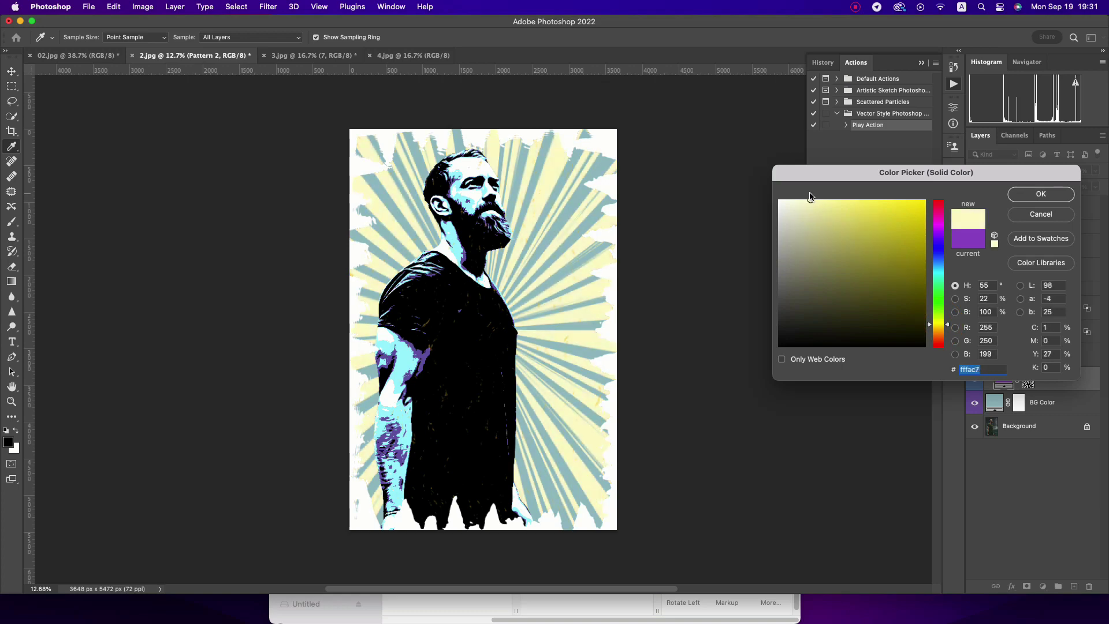
{"action": "left_click", "coordinate": [1040, 194]}
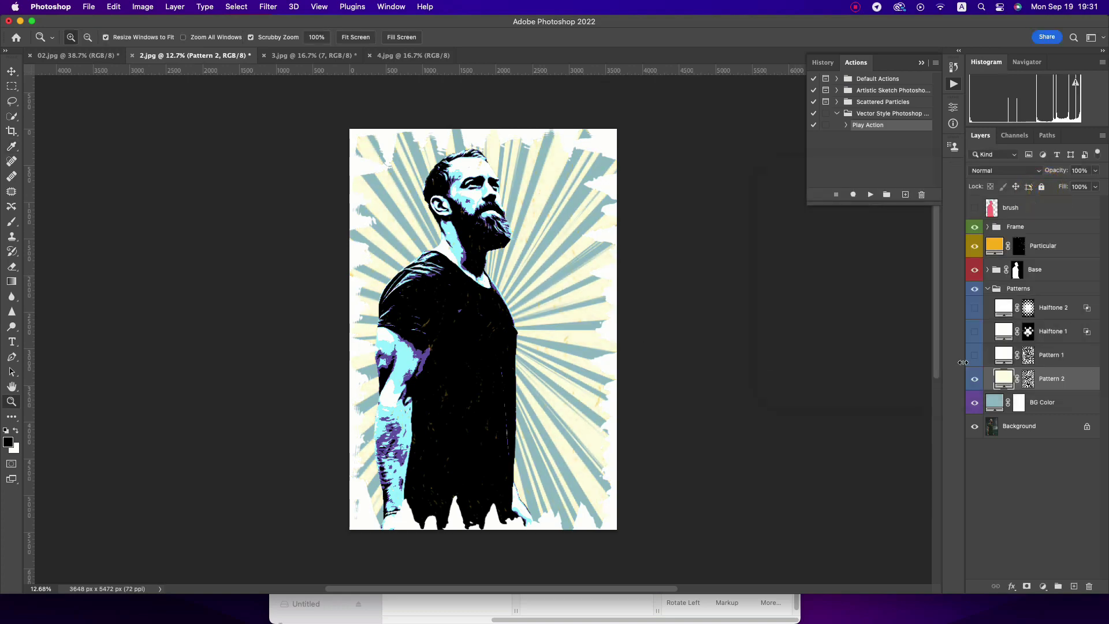
{"action": "left_click", "coordinate": [987, 288]}
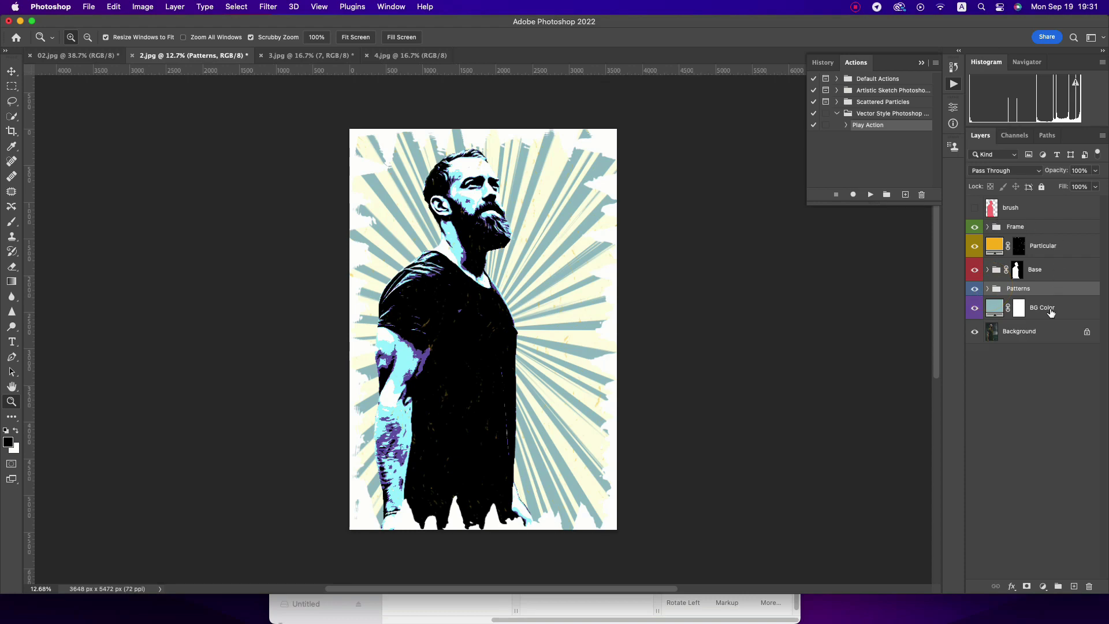
- Flatten Image from the Background layer's context menu, then zoom in on the man's head
{"action": "left_click", "coordinate": [968, 330]}
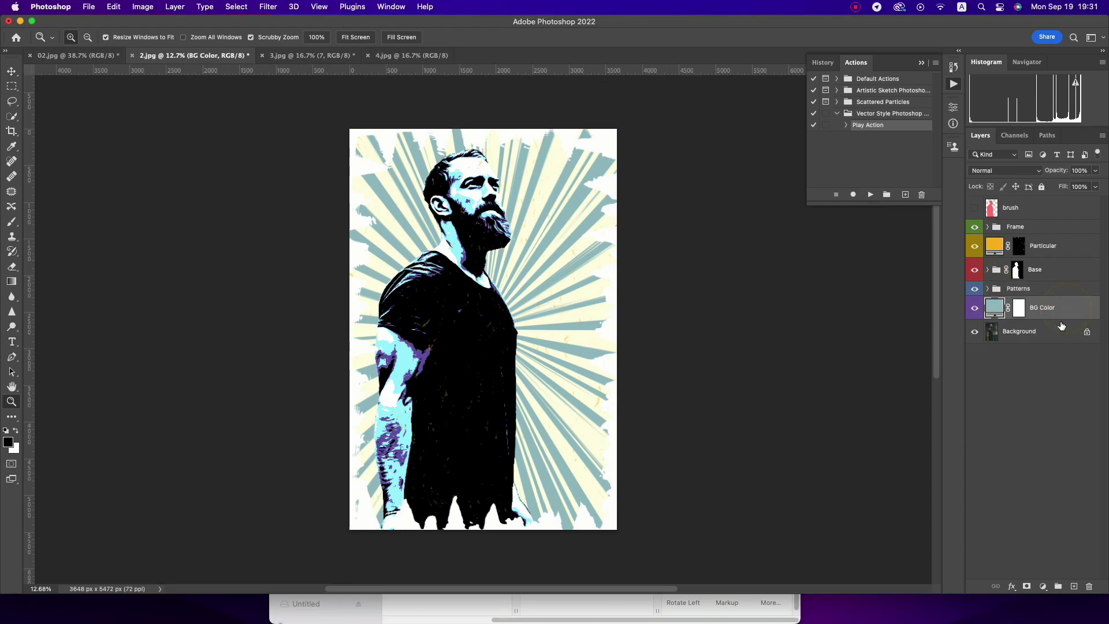
{"action": "right_click", "coordinate": [968, 331]}
{"action": "left_click", "coordinate": [992, 477]}
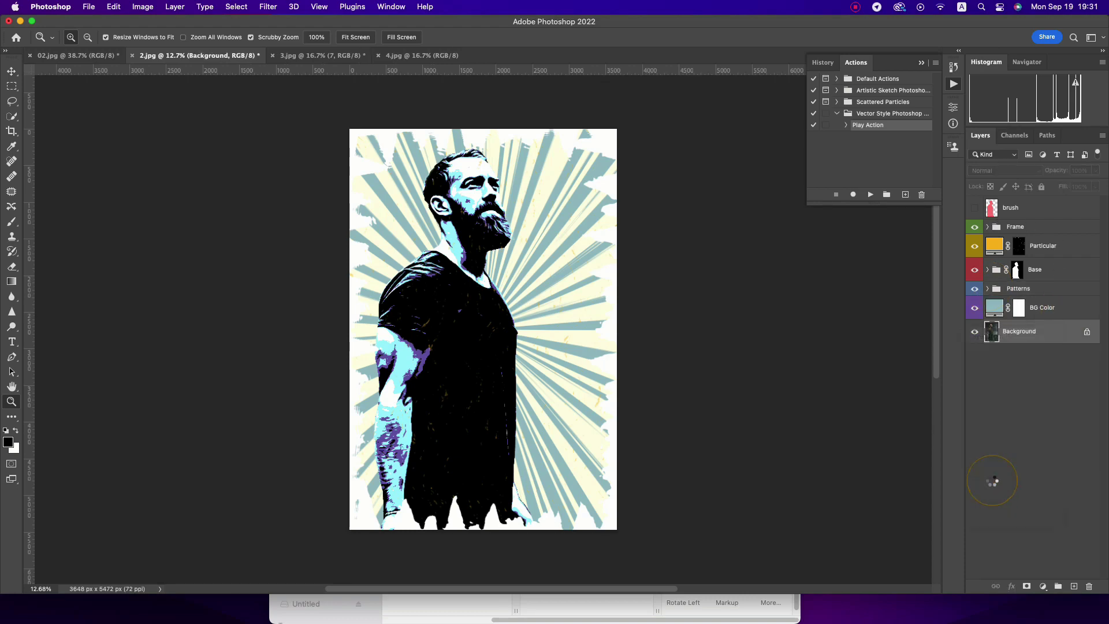
{"action": "mouse_move", "coordinate": [438, 193]}
{"action": "left_mouse_down"}
{"action": "mouse_move", "coordinate": [746, 198]}
{"action": "mouse_move", "coordinate": [716, 212]}
{"action": "left_mouse_up"}
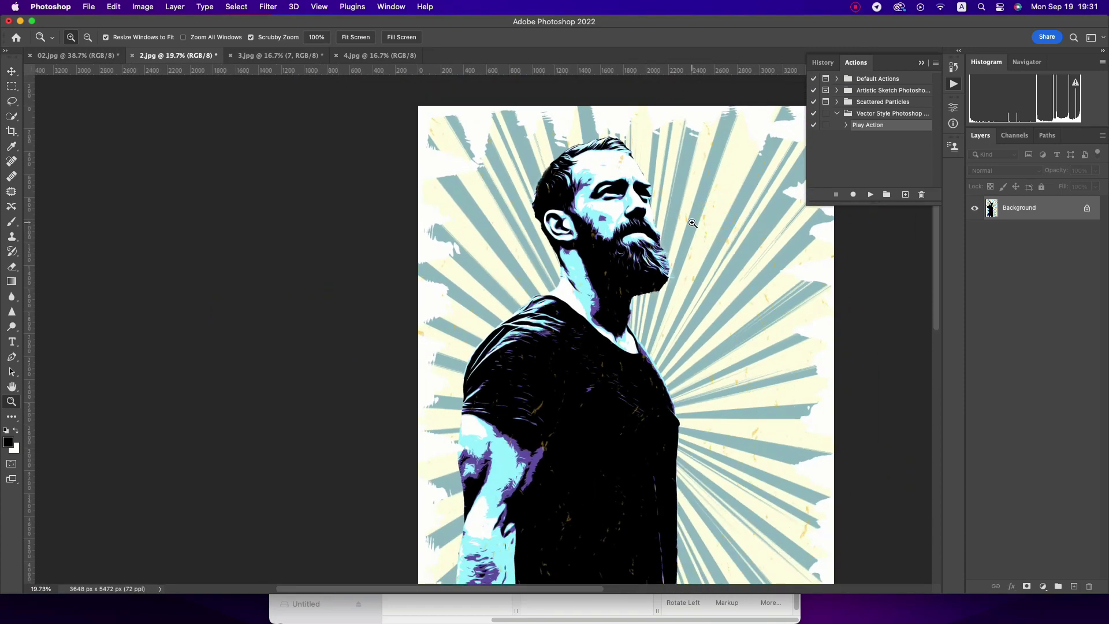
- Close the History panel and compare the 02.jpg, 2.jpg and 3.jpg portraits
{"action": "left_click", "coordinate": [954, 84]}
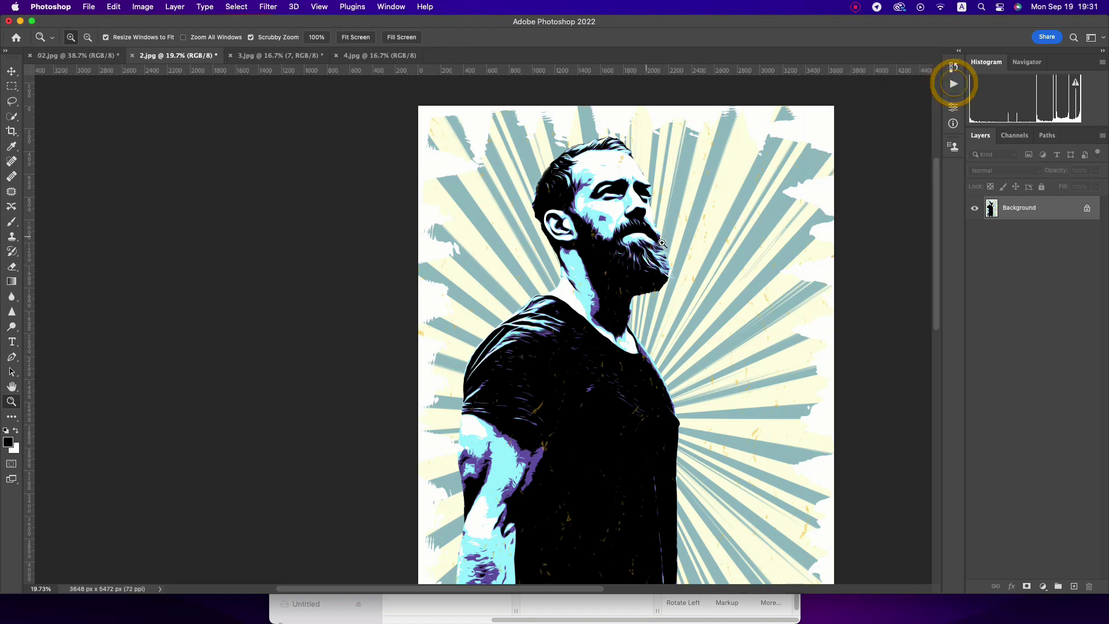
{"action": "left_click", "coordinate": [92, 56]}
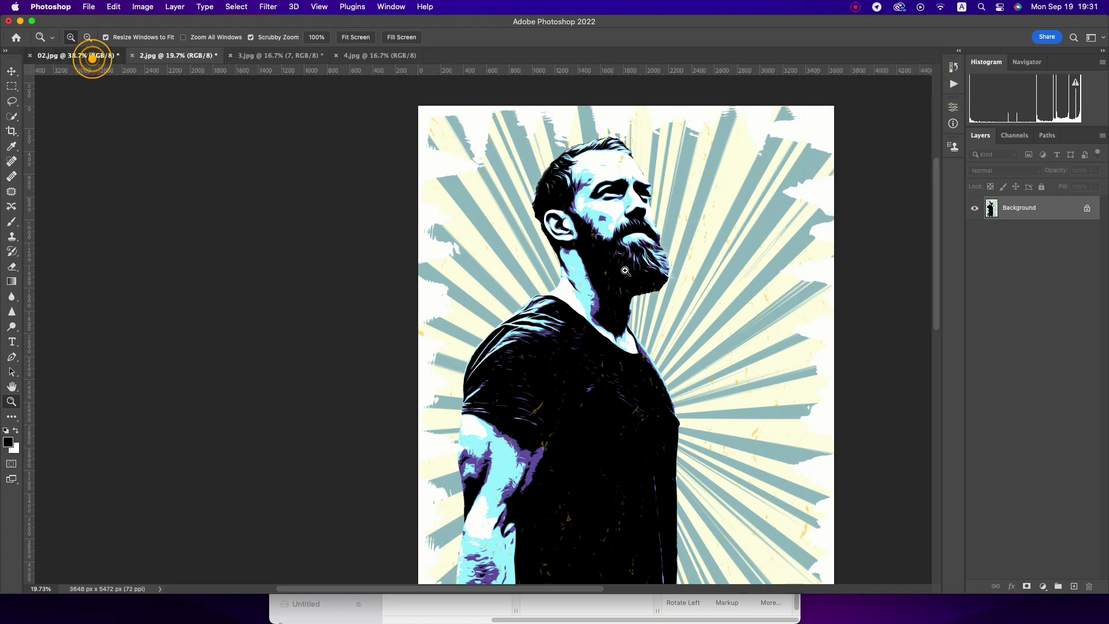
{"action": "left_click_drag", "start_coordinate": [496, 210], "coordinate": [329, 149]}
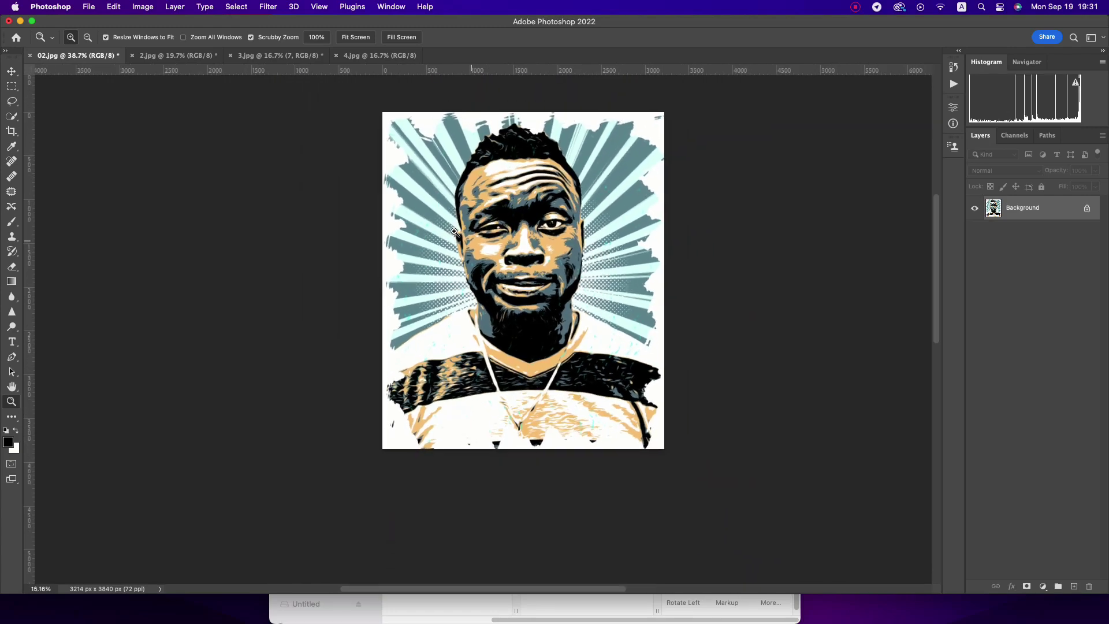
{"action": "left_click", "coordinate": [172, 56]}
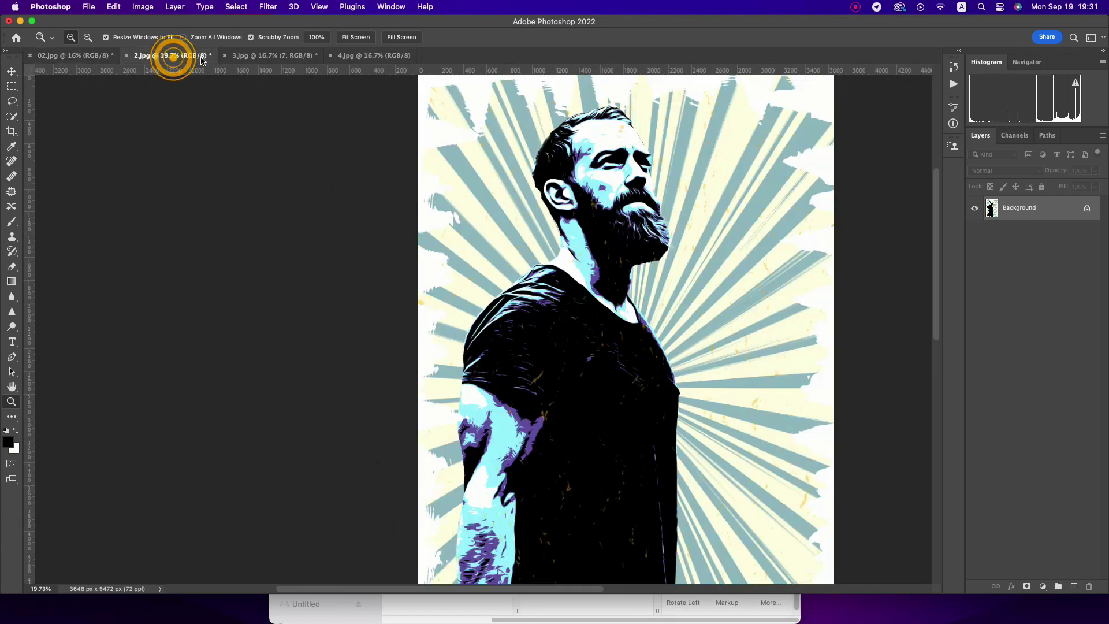
{"action": "left_click", "coordinate": [240, 56]}
{"action": "left_click_drag", "start_coordinate": [500, 284], "coordinate": [414, 250]}
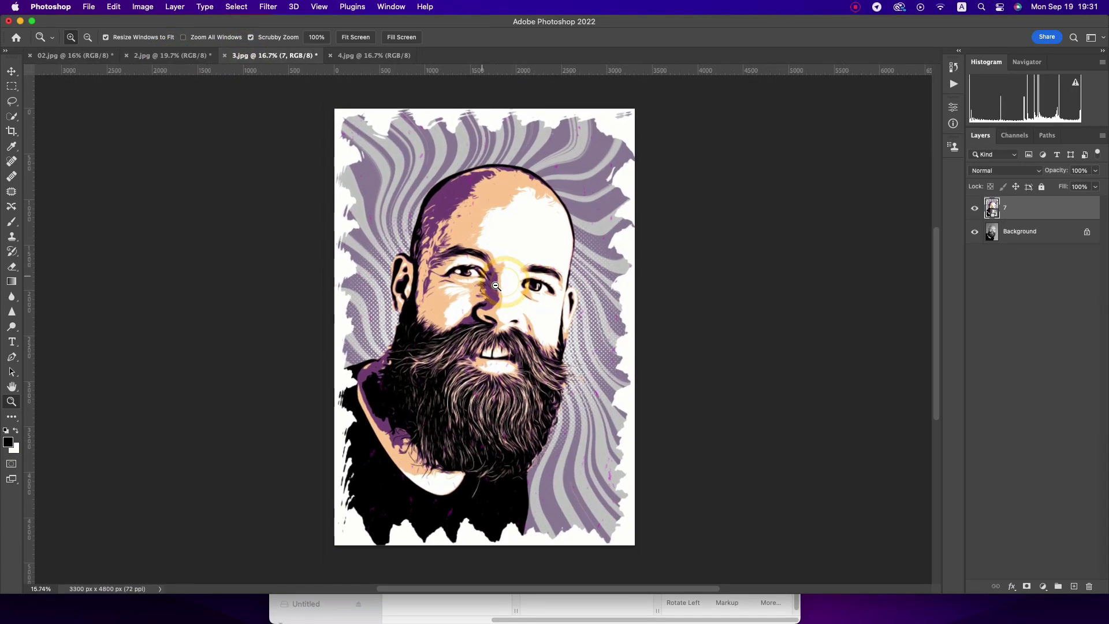
- Delete layer 7 in 3.jpg to restore the original portrait, and switch to the Object Selection Tool
{"action": "left_click", "coordinate": [976, 209]}
{"action": "left_click", "coordinate": [1038, 211]}
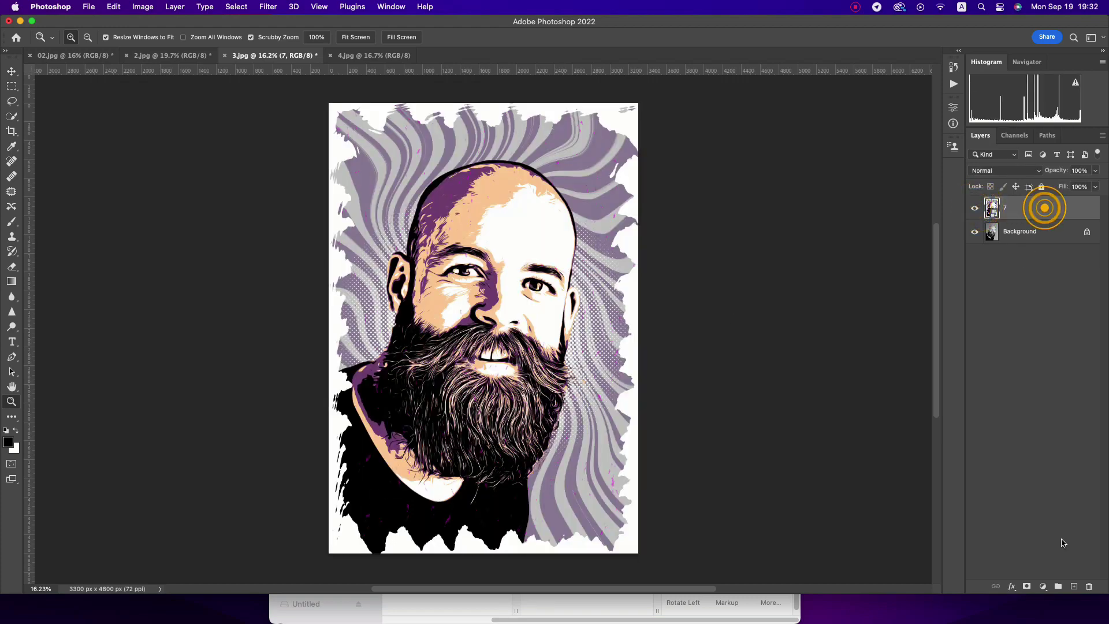
{"action": "left_click", "coordinate": [1089, 586]}
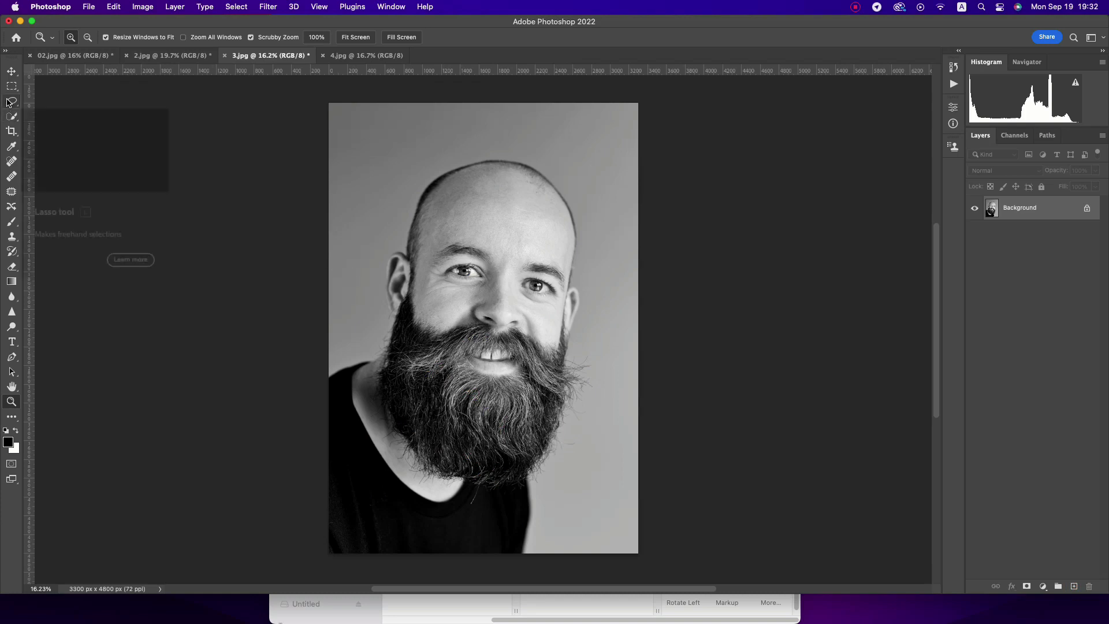
{"action": "left_click", "coordinate": [11, 117]}
{"action": "key", "text": "Return"}
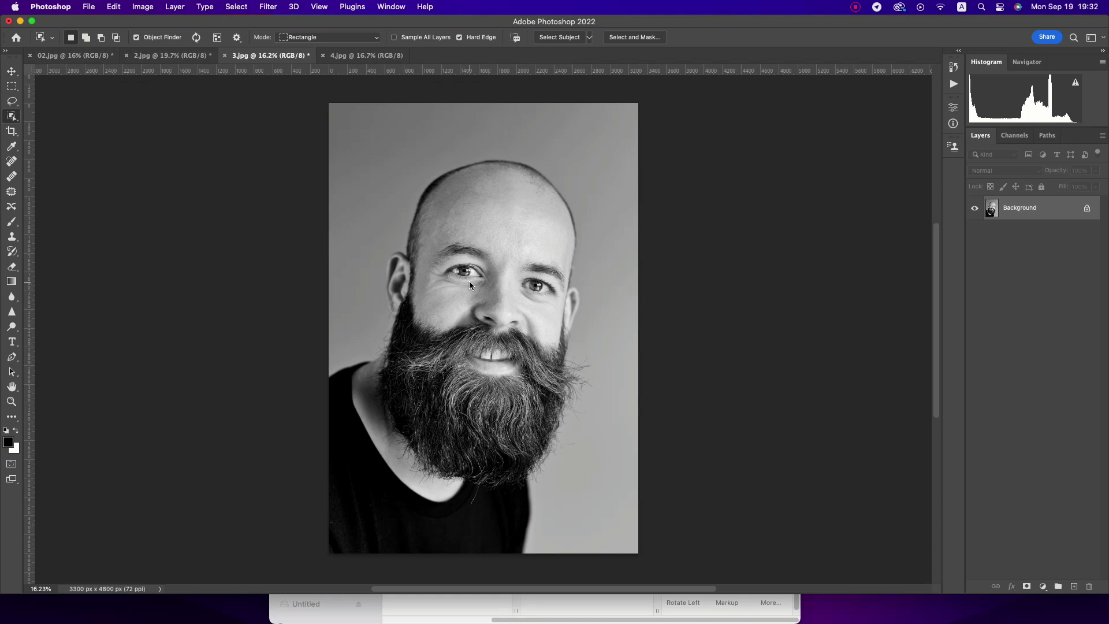
- Select the bearded man with Select Subject and raise the edge contrast to about 35% in Select and Mask
{"action": "left_click", "coordinate": [469, 281]}
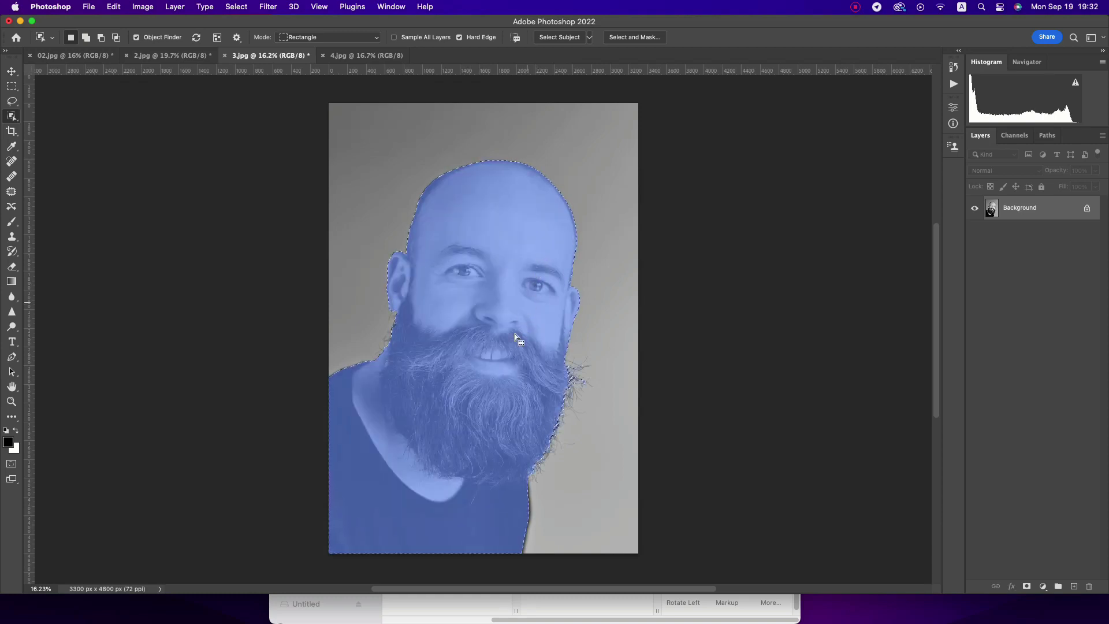
{"action": "left_click", "coordinate": [635, 38]}
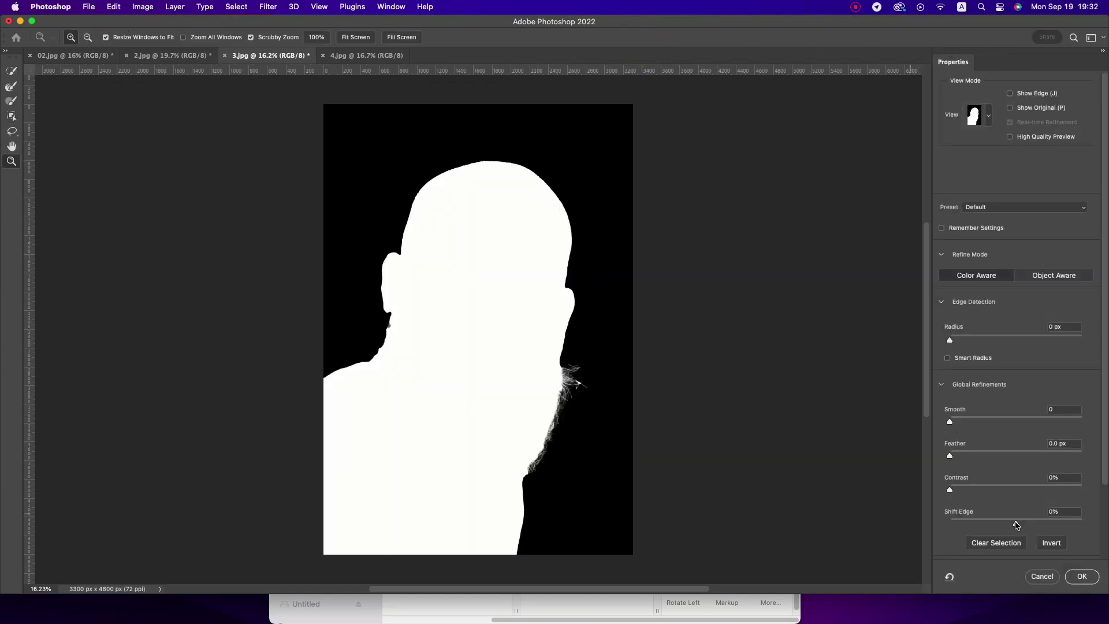
{"action": "left_click_drag", "start_coordinate": [950, 491], "coordinate": [971, 491]}
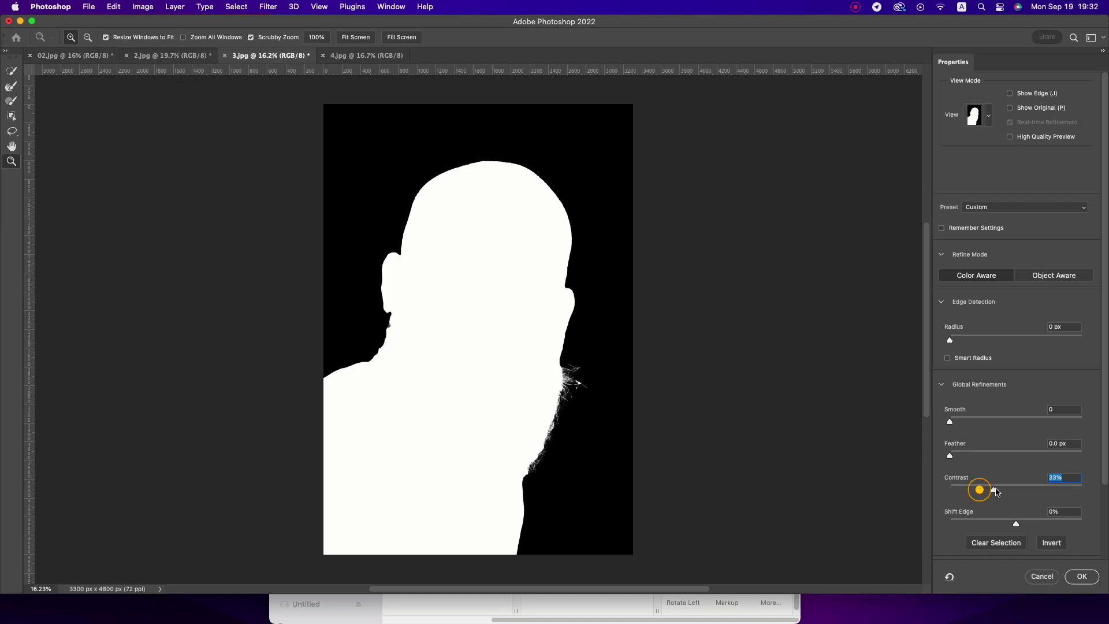
{"action": "left_click_drag", "start_coordinate": [997, 492], "coordinate": [997, 491]}
{"action": "left_click", "coordinate": [1082, 577]}
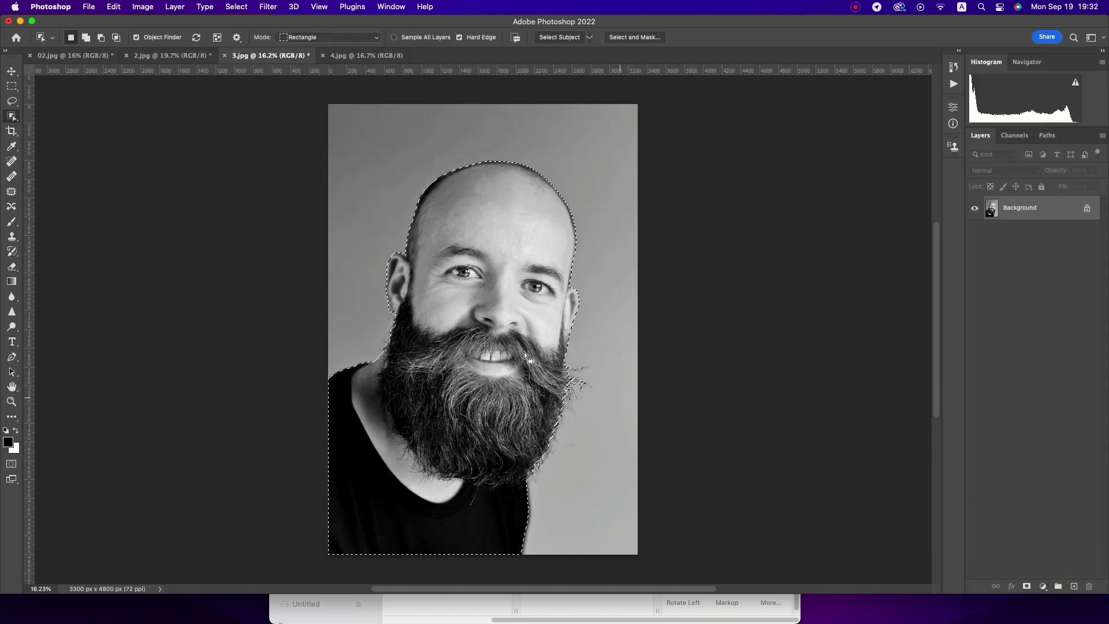
- Add a new empty layer above the photo named brush
{"action": "left_click", "coordinate": [1021, 212]}
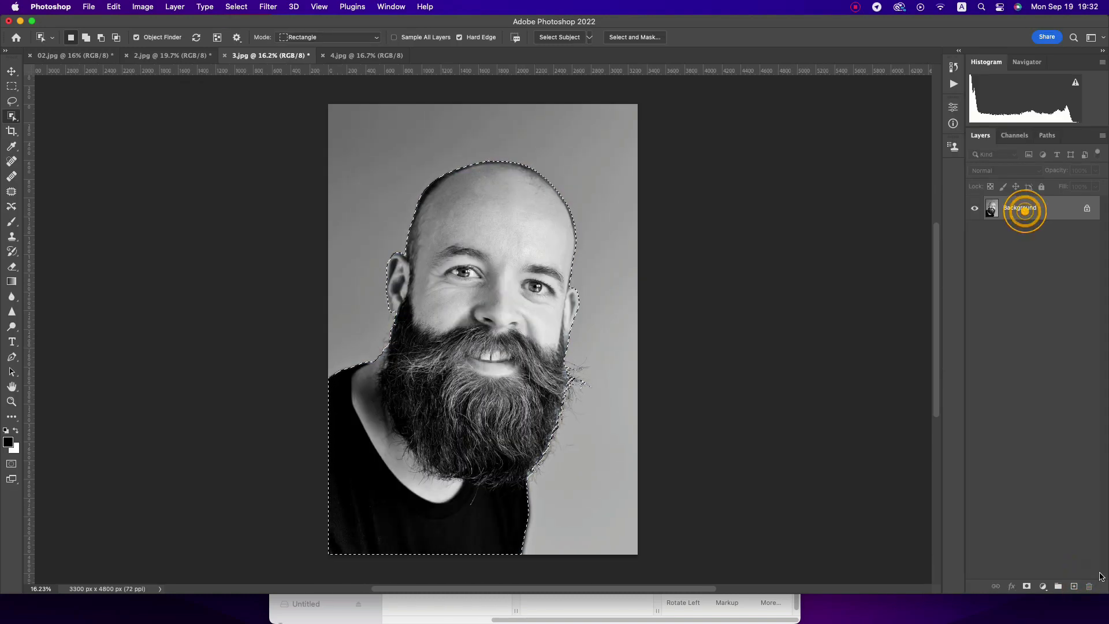
{"action": "left_click", "coordinate": [1074, 586]}
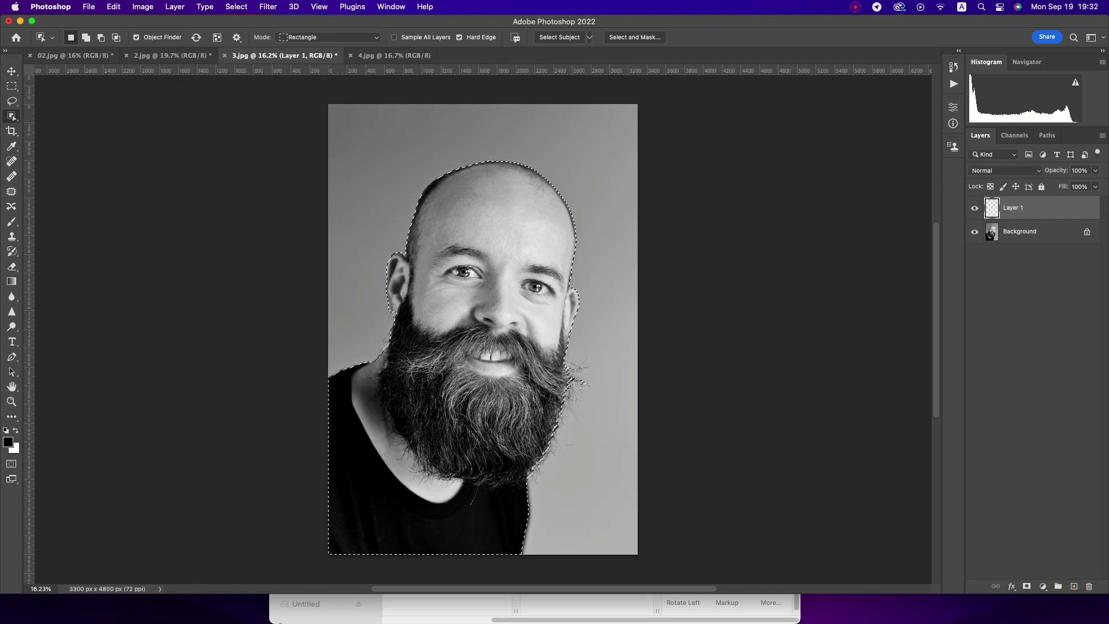
{"action": "double_click", "coordinate": [1013, 207]}
{"action": "type", "text": "brush"}
{"action": "key", "text": "Return"}
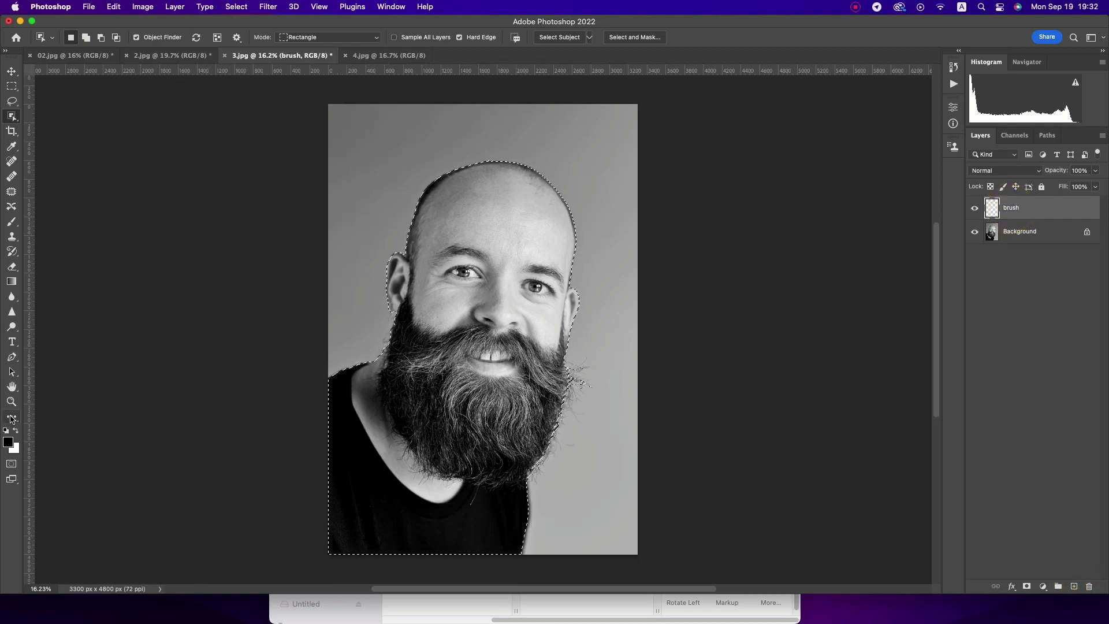
- Fill the man's selected silhouette with white (ffffff) on the brush layer, then deselect
{"action": "key", "text": "g"}
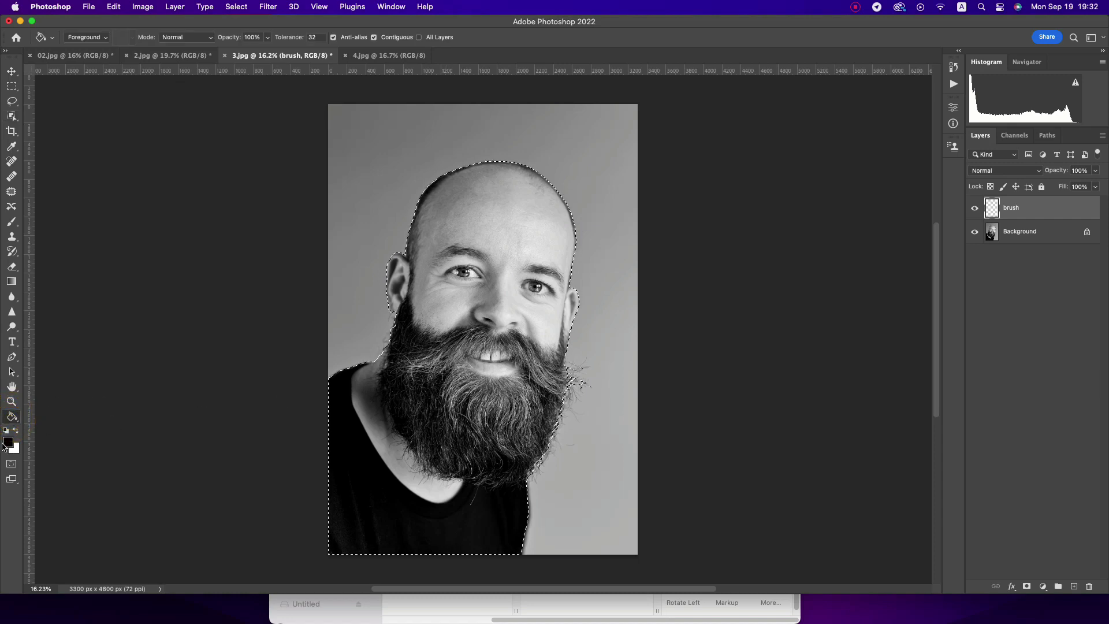
{"action": "left_click", "coordinate": [8, 442]}
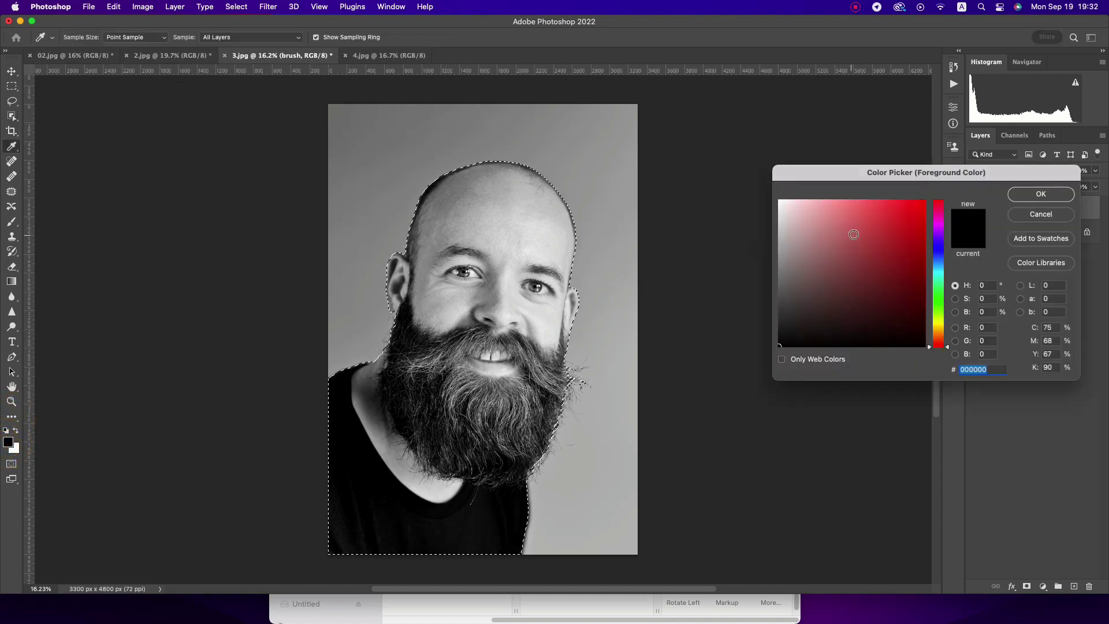
{"action": "type", "text": "ffffff"}
{"action": "key", "text": "Return"}
{"action": "key", "text": "g"}
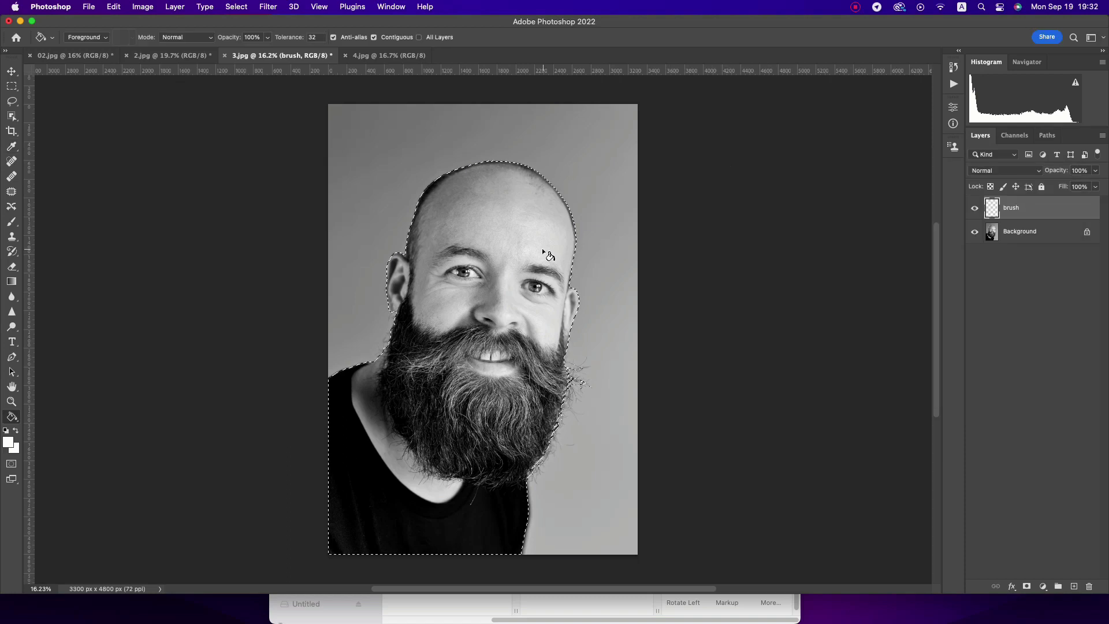
{"action": "left_click", "coordinate": [541, 248]}
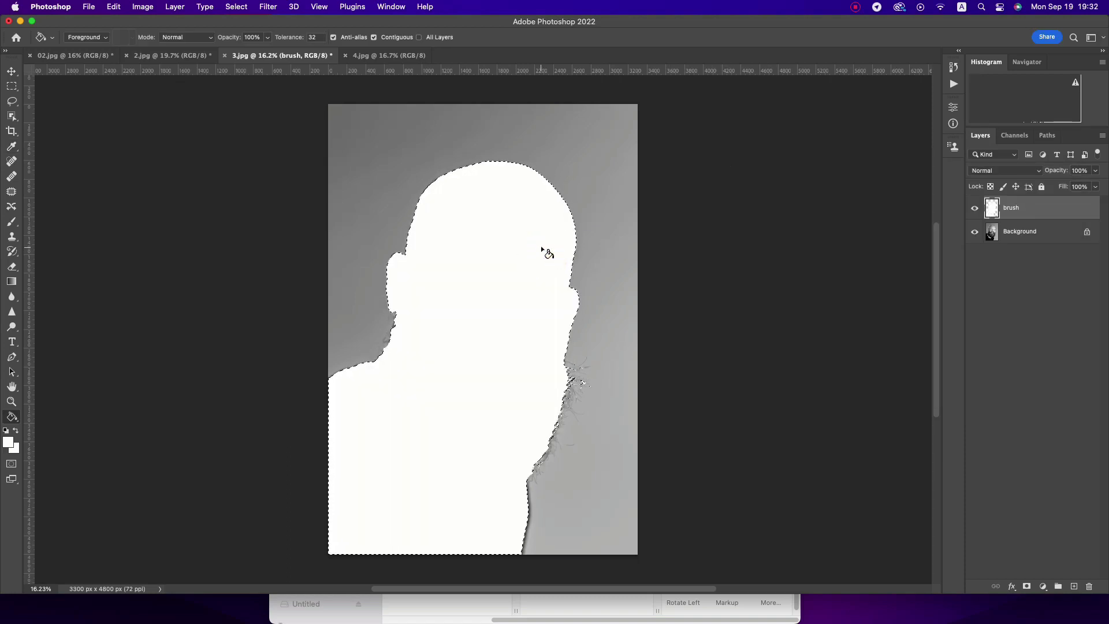
{"action": "key", "text": "super+d"}
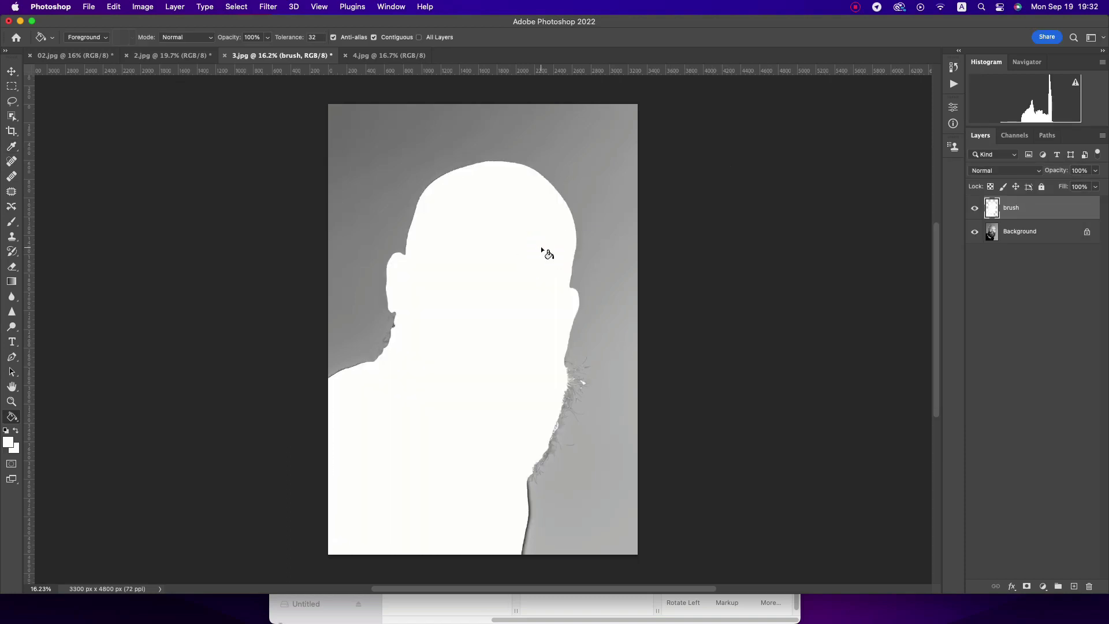
{"action": "key", "text": "v"}
{"action": "left_click", "coordinate": [1021, 217]}
- Play the Vector Style action to create the purple-and-blue pop-art portrait
{"action": "left_click", "coordinate": [953, 83]}
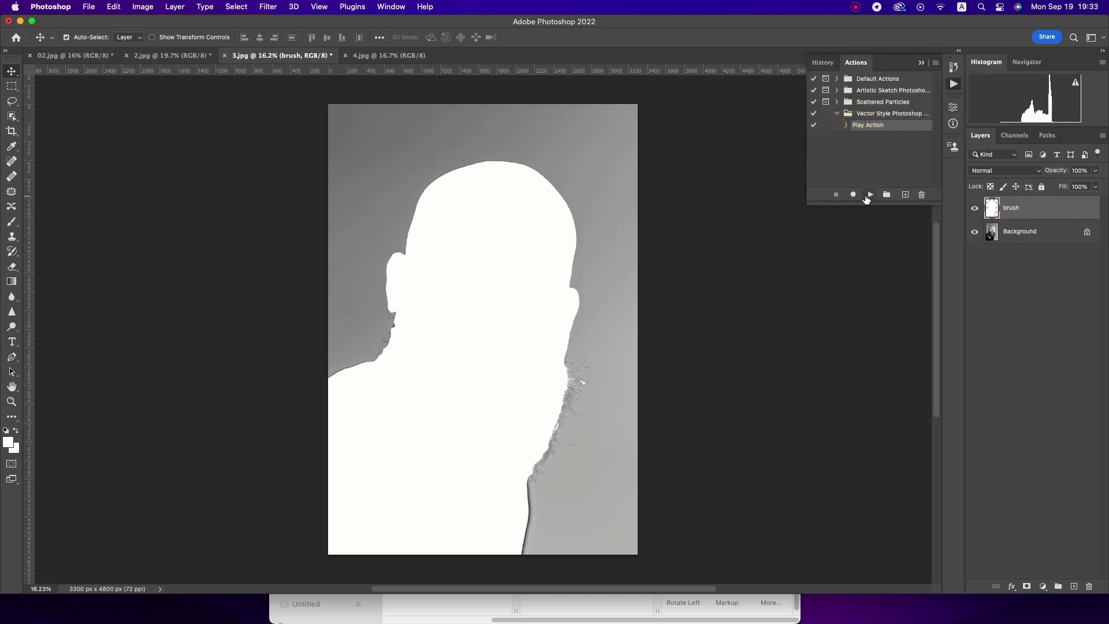
{"action": "left_click", "coordinate": [869, 196]}
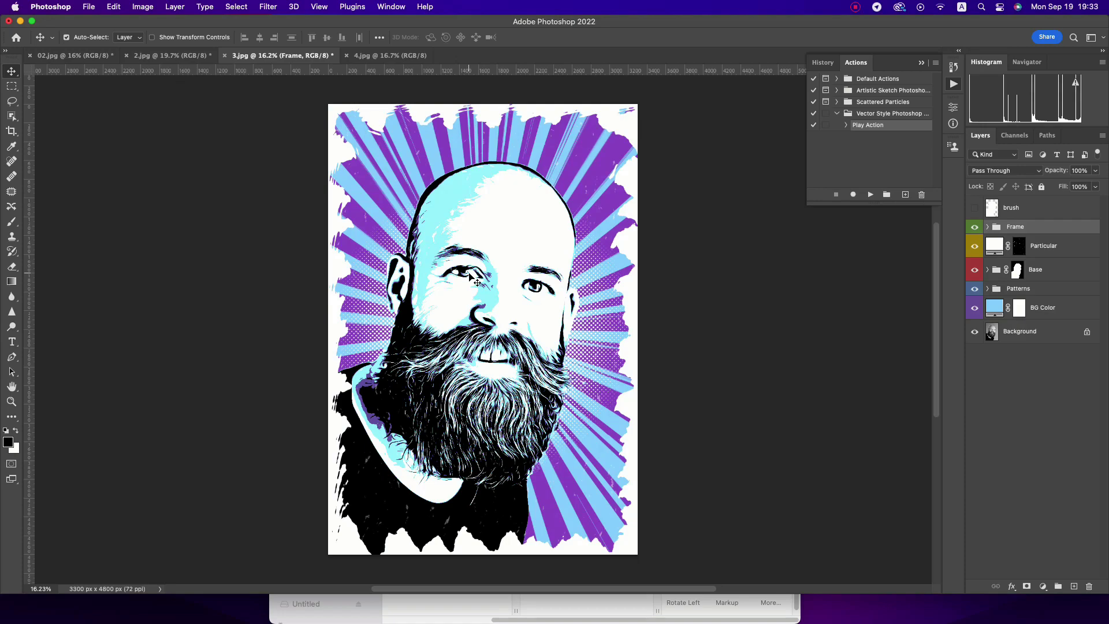
- Fit the artwork in the window and hide the torn white Frame group
{"action": "key", "text": "z"}
{"action": "left_click_drag", "start_coordinate": [449, 364], "coordinate": [492, 362]}
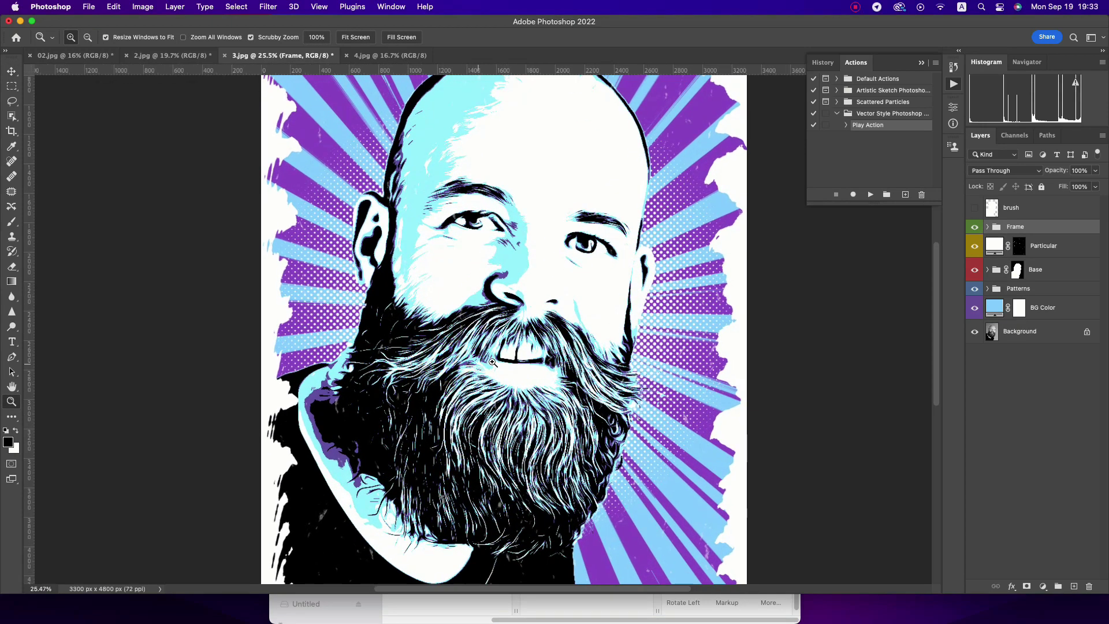
{"action": "key", "text": "super+0"}
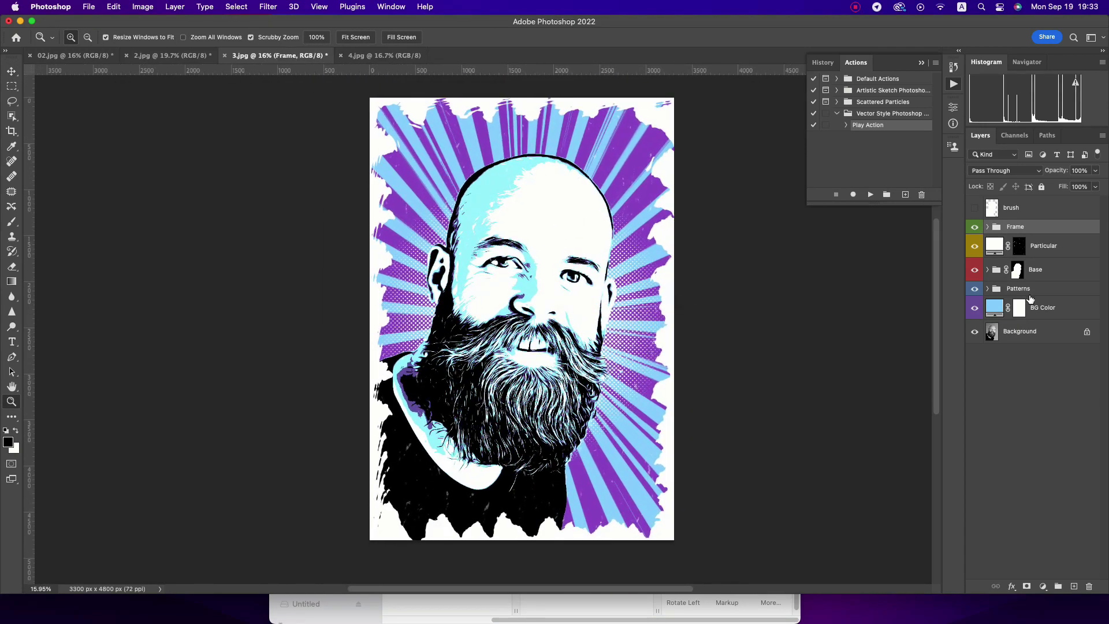
{"action": "left_click", "coordinate": [1051, 252]}
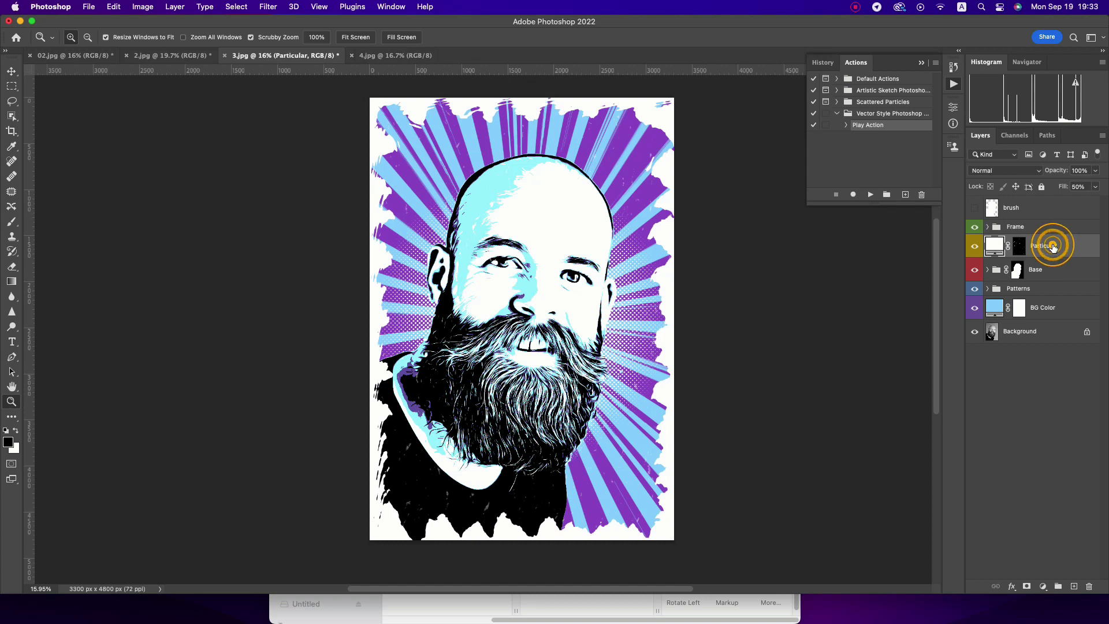
{"action": "left_click", "coordinate": [975, 226]}
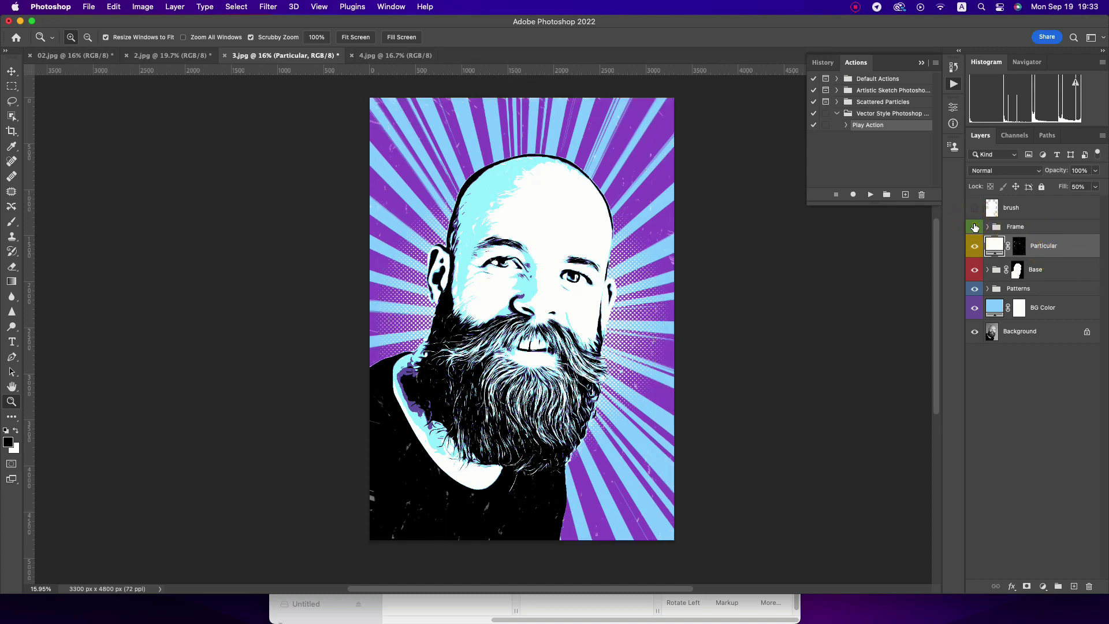
- In Base > Color effects, hide Color 3 and Color 1 and show tan Color 2
{"action": "left_click", "coordinate": [1033, 288]}
{"action": "left_click", "coordinate": [988, 269]}
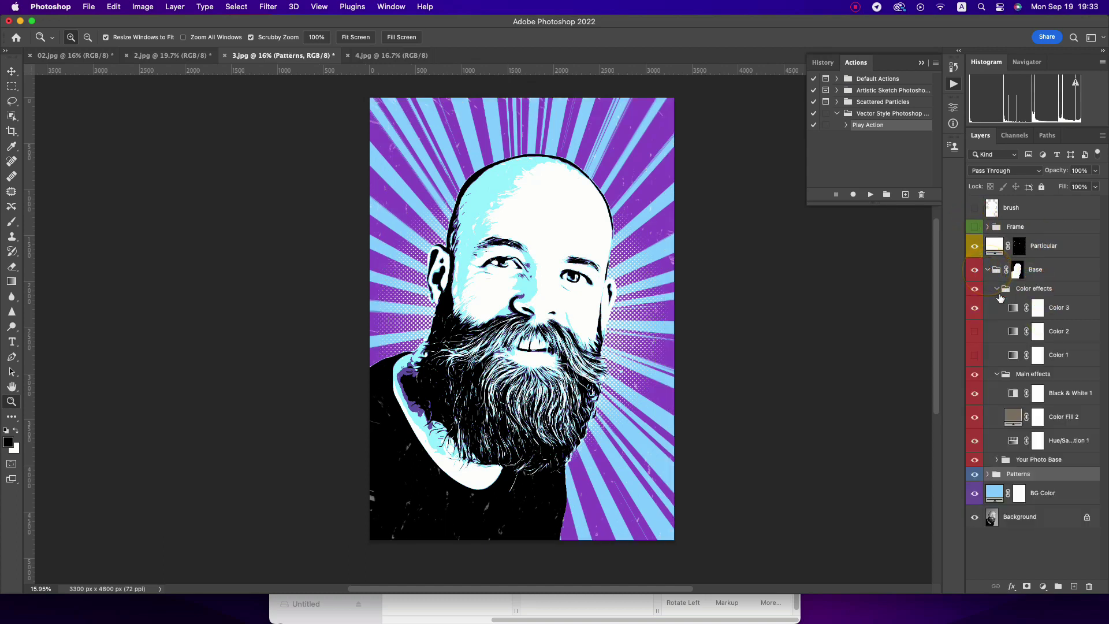
{"action": "left_click", "coordinate": [996, 289]}
{"action": "left_click", "coordinate": [996, 304]}
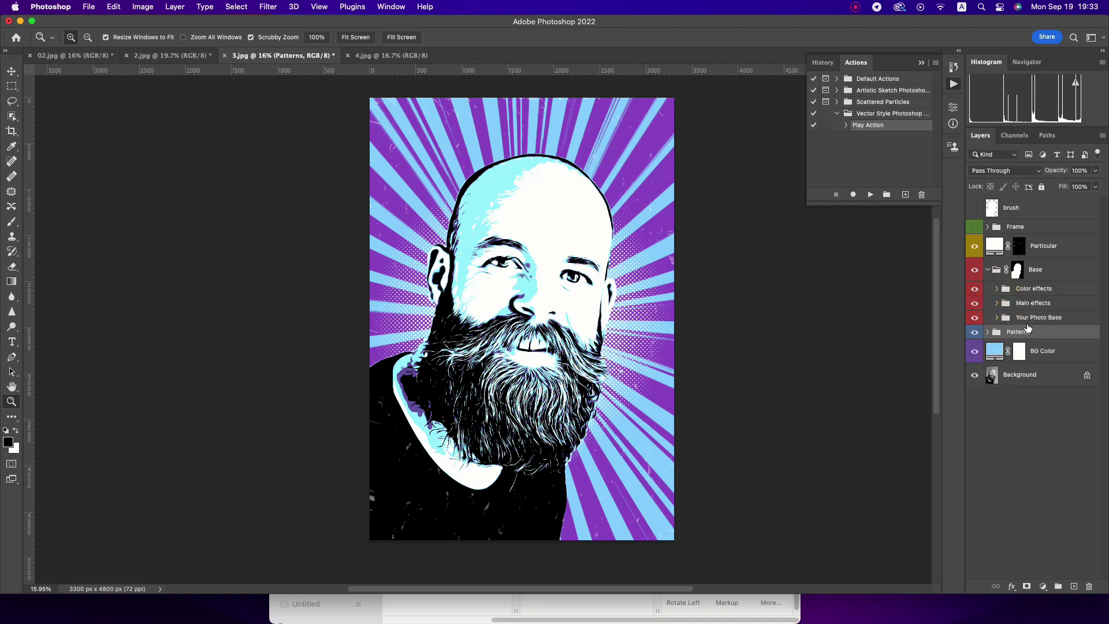
{"action": "left_click", "coordinate": [996, 288]}
{"action": "left_click", "coordinate": [975, 307]}
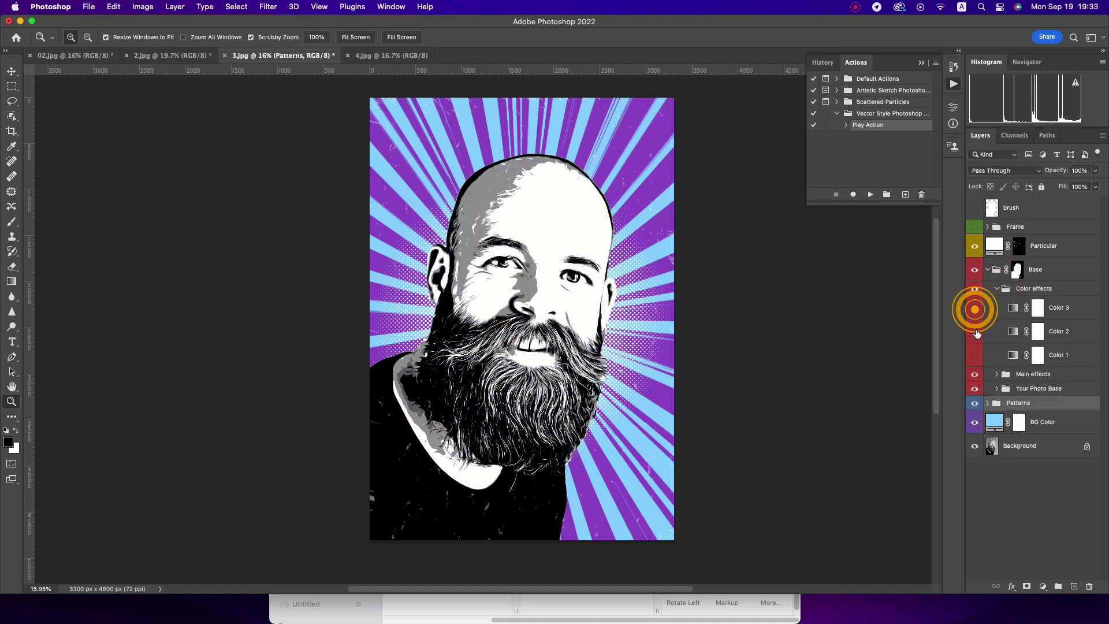
{"action": "left_click", "coordinate": [975, 331]}
{"action": "left_click", "coordinate": [976, 331]}
{"action": "left_click", "coordinate": [975, 355]}
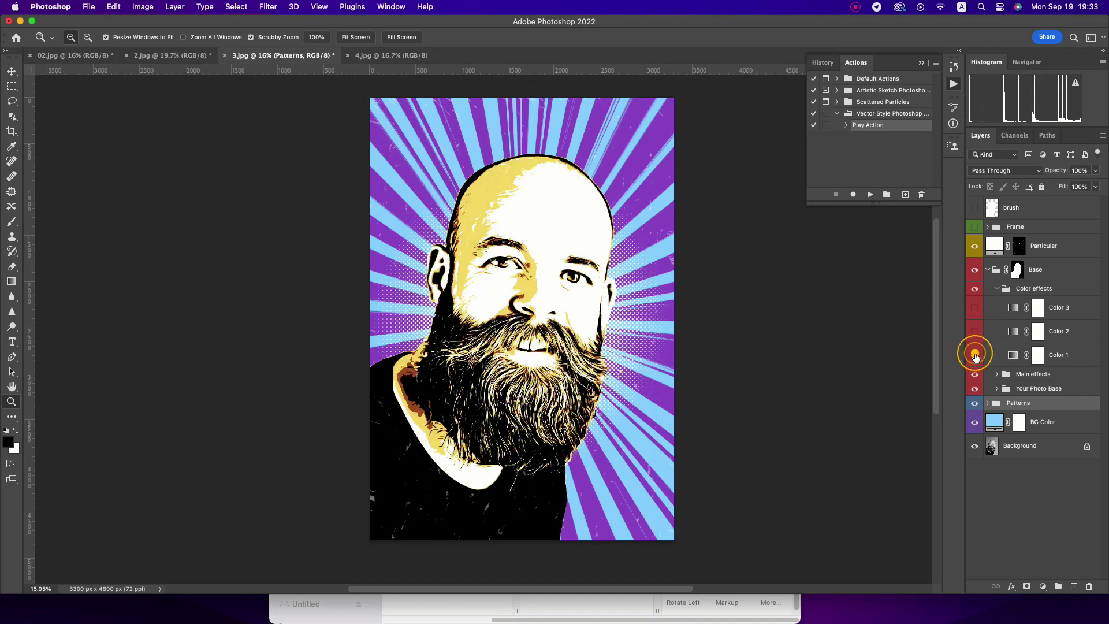
{"action": "left_click", "coordinate": [975, 354]}
{"action": "left_click", "coordinate": [974, 331]}
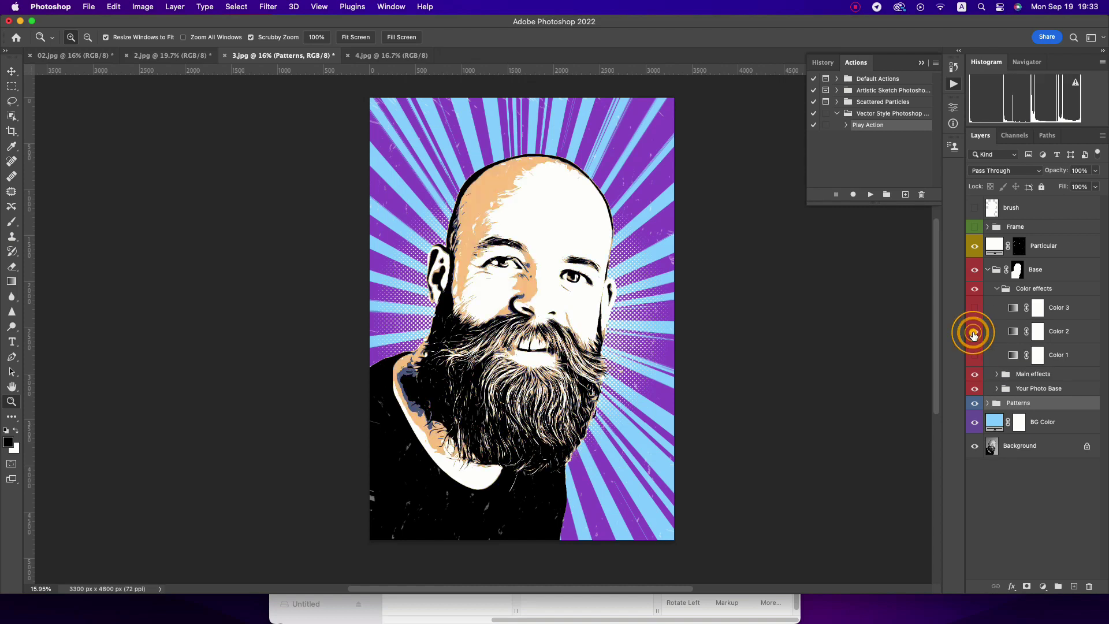
- Collapse the Color effects group and expand the Main effects group
{"action": "left_click", "coordinate": [1034, 289]}
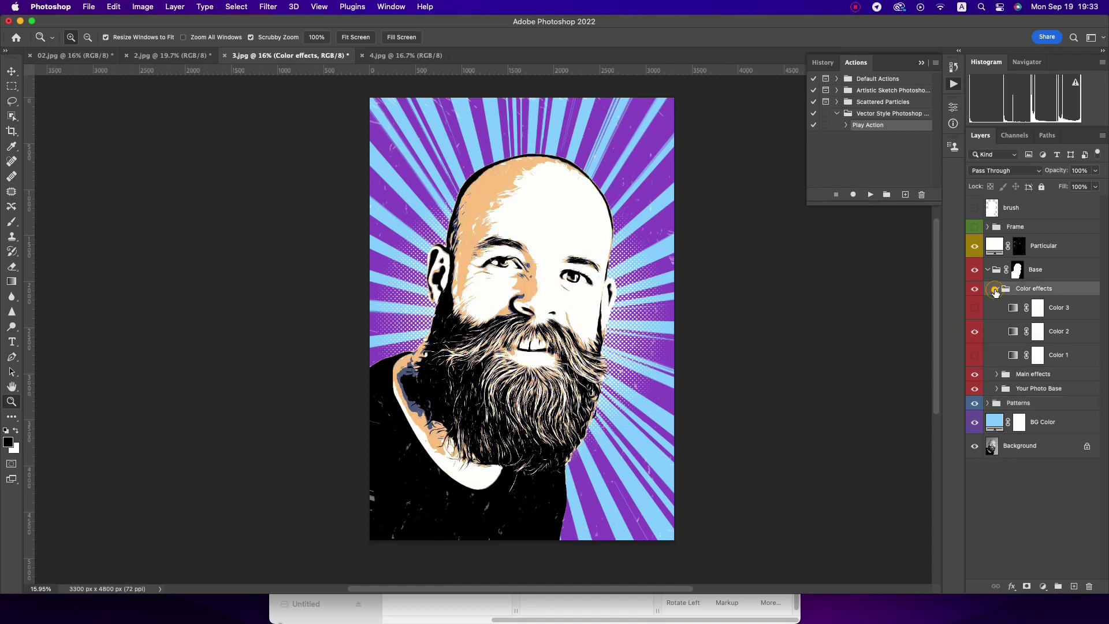
{"action": "left_click", "coordinate": [996, 288]}
{"action": "left_click", "coordinate": [1035, 302]}
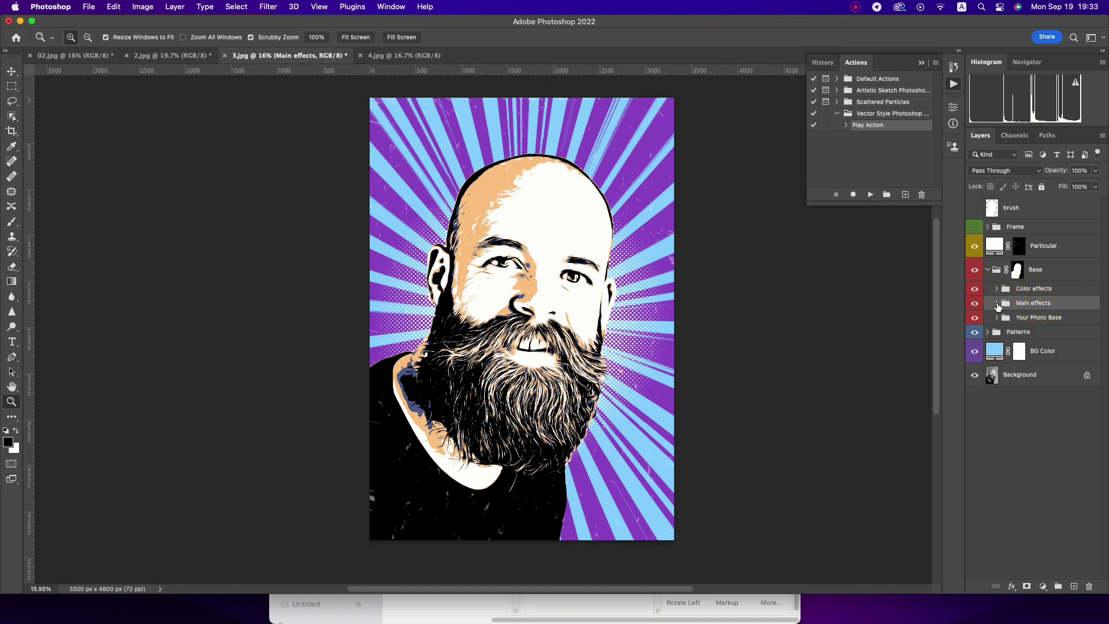
{"action": "left_click", "coordinate": [996, 303]}
- Set Color Fill 2 to a muted brown of about #776747
{"action": "double_click", "coordinate": [1014, 347]}
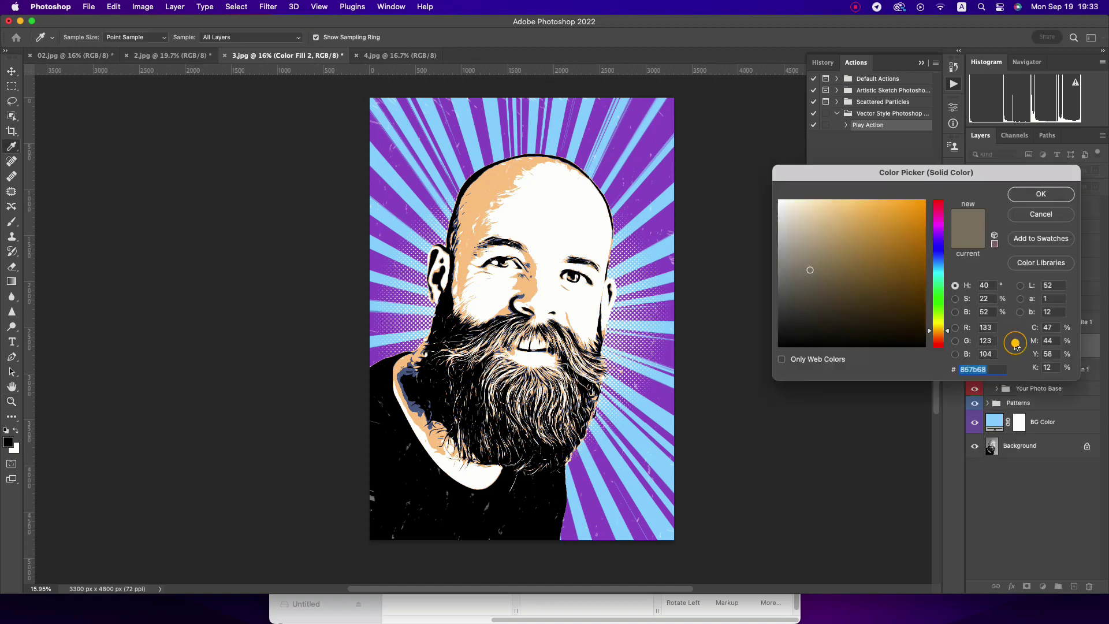
{"action": "left_click_drag", "start_coordinate": [809, 270], "coordinate": [834, 278]}
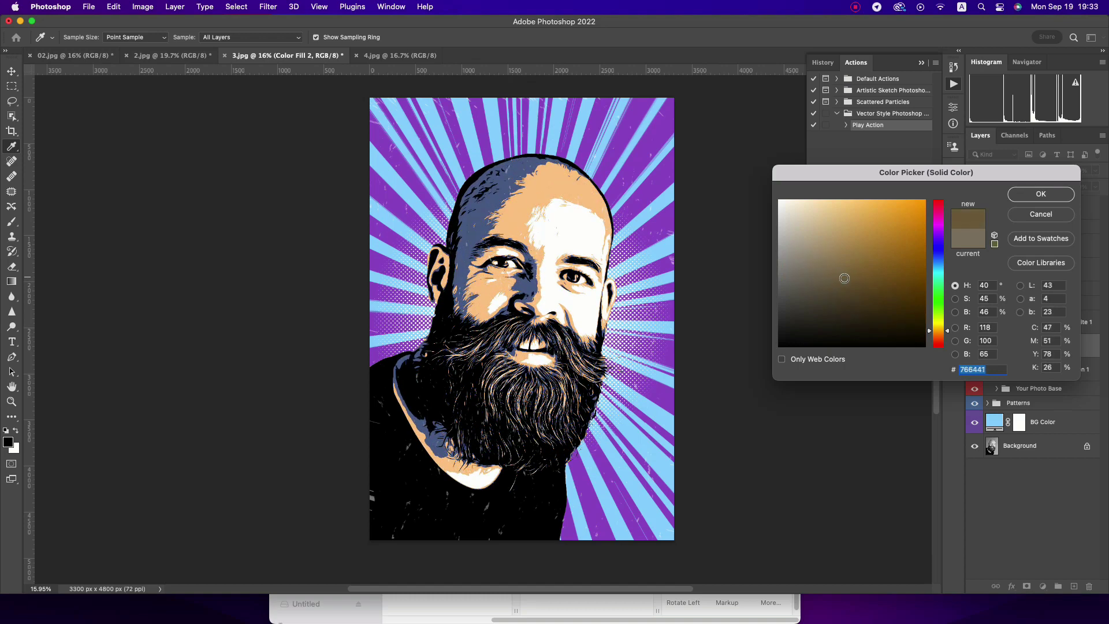
{"action": "mouse_move", "coordinate": [834, 277]}
{"action": "left_mouse_down"}
{"action": "mouse_move", "coordinate": [864, 271]}
{"action": "mouse_move", "coordinate": [791, 281]}
{"action": "mouse_move", "coordinate": [849, 276]}
{"action": "left_mouse_up"}
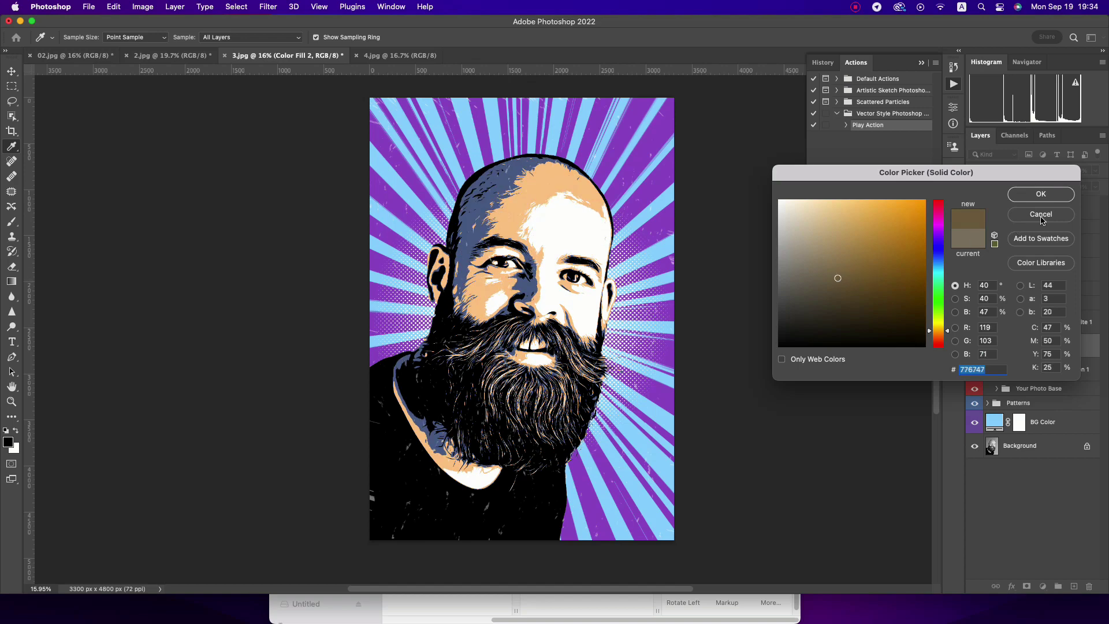
{"action": "left_click", "coordinate": [1065, 196]}
{"action": "key", "text": "z"}
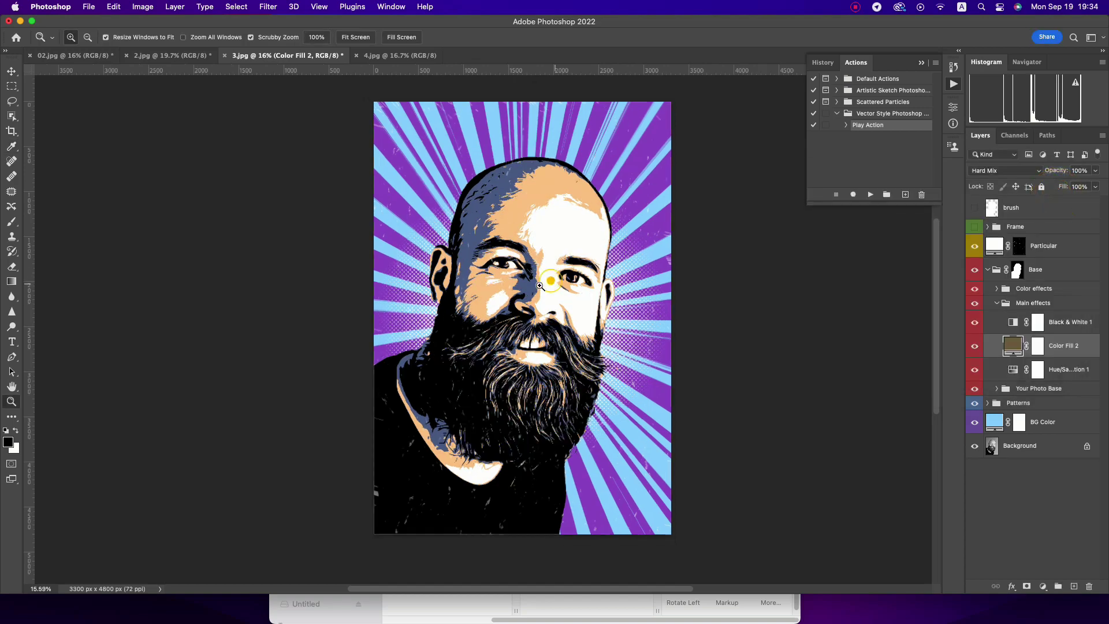
{"action": "left_click_drag", "start_coordinate": [542, 287], "coordinate": [547, 287]}
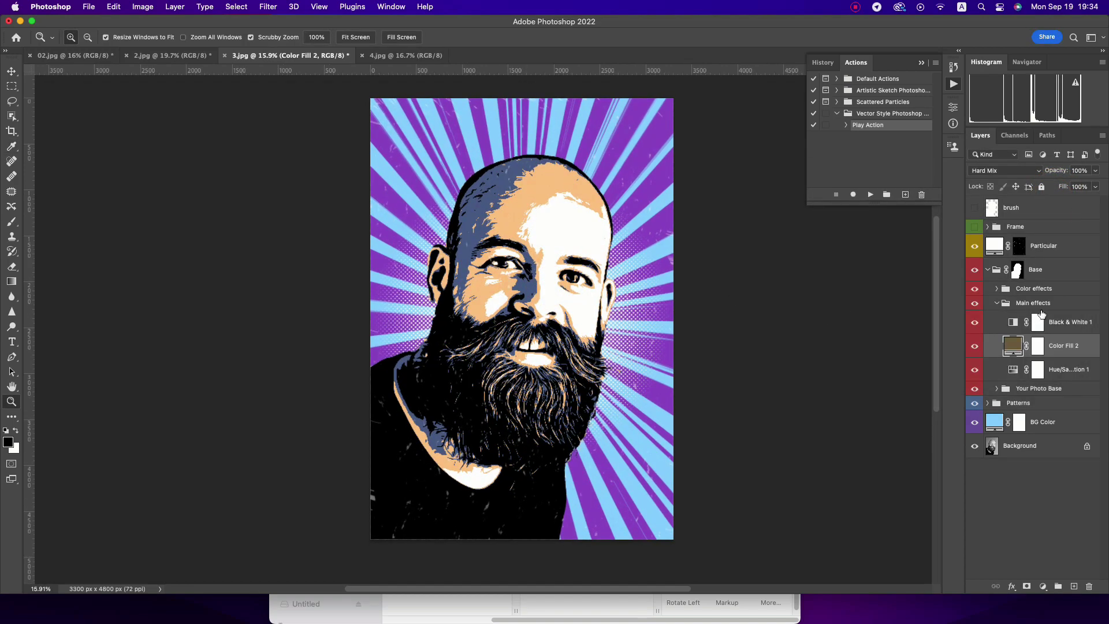
- Toggle the Large details layer in Your Photo Base off and back on
{"action": "left_click", "coordinate": [997, 307]}
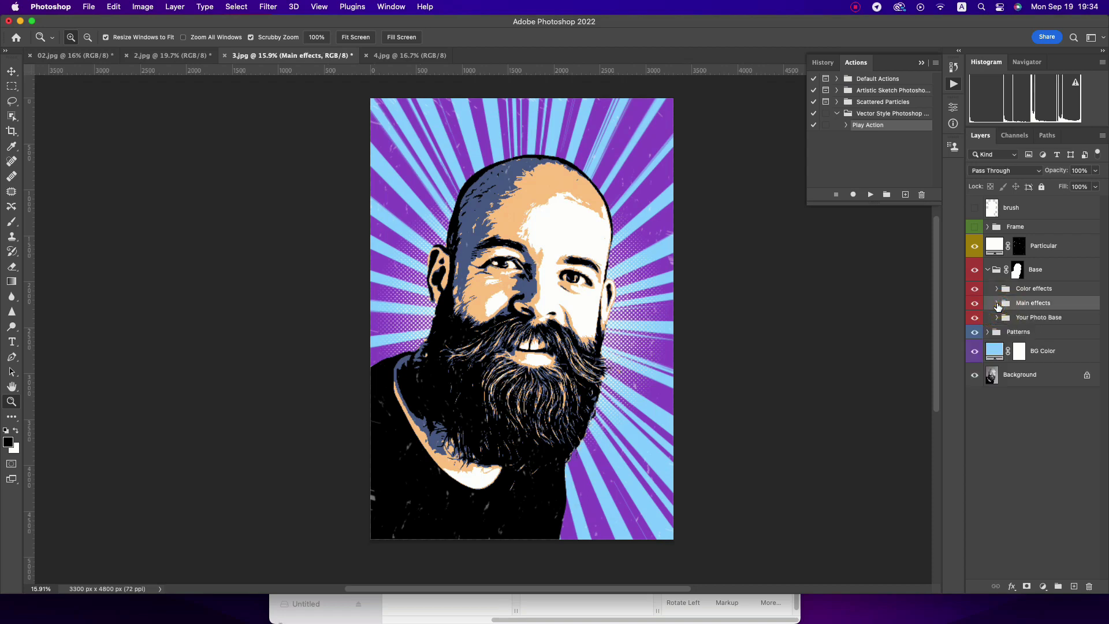
{"action": "left_click", "coordinate": [997, 319]}
{"action": "left_click", "coordinate": [1011, 336]}
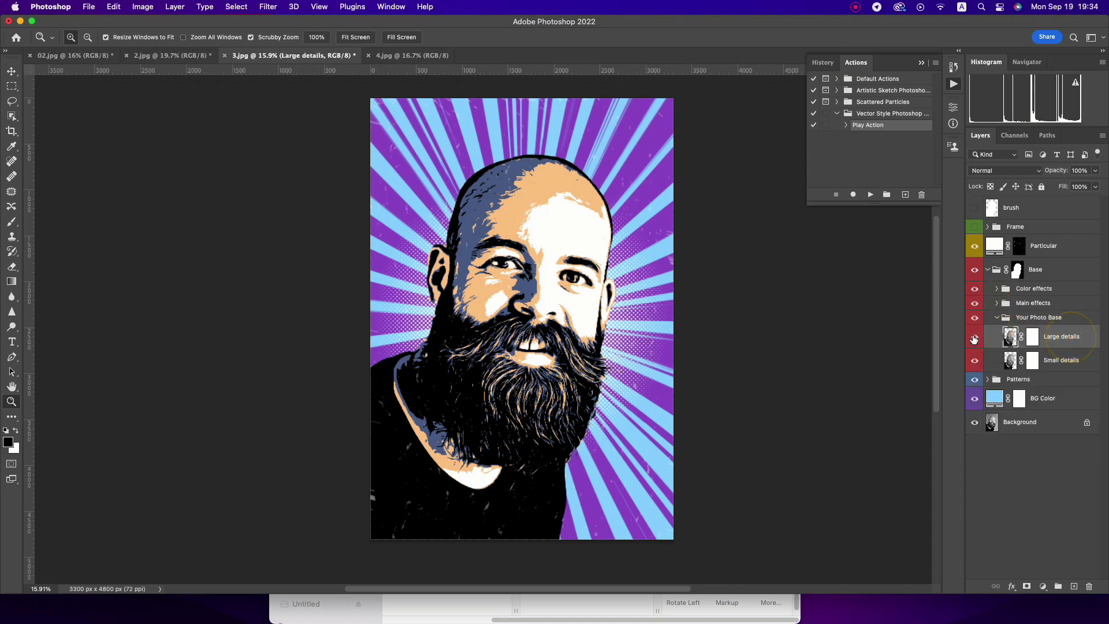
{"action": "left_click", "coordinate": [974, 336]}
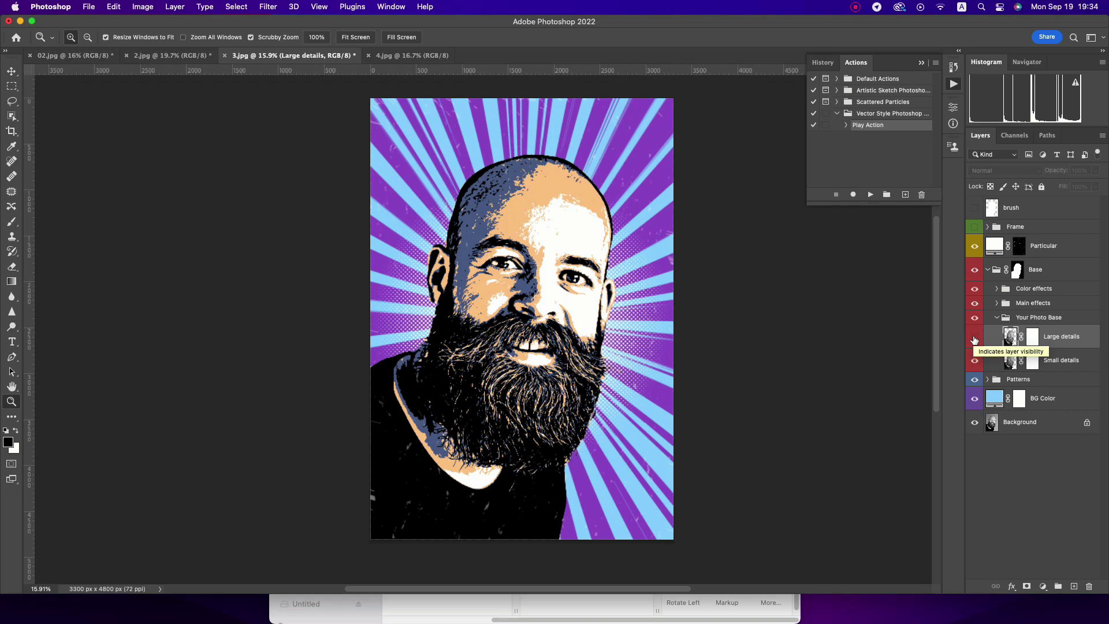
{"action": "left_click", "coordinate": [974, 338]}
{"action": "left_click", "coordinate": [995, 319]}
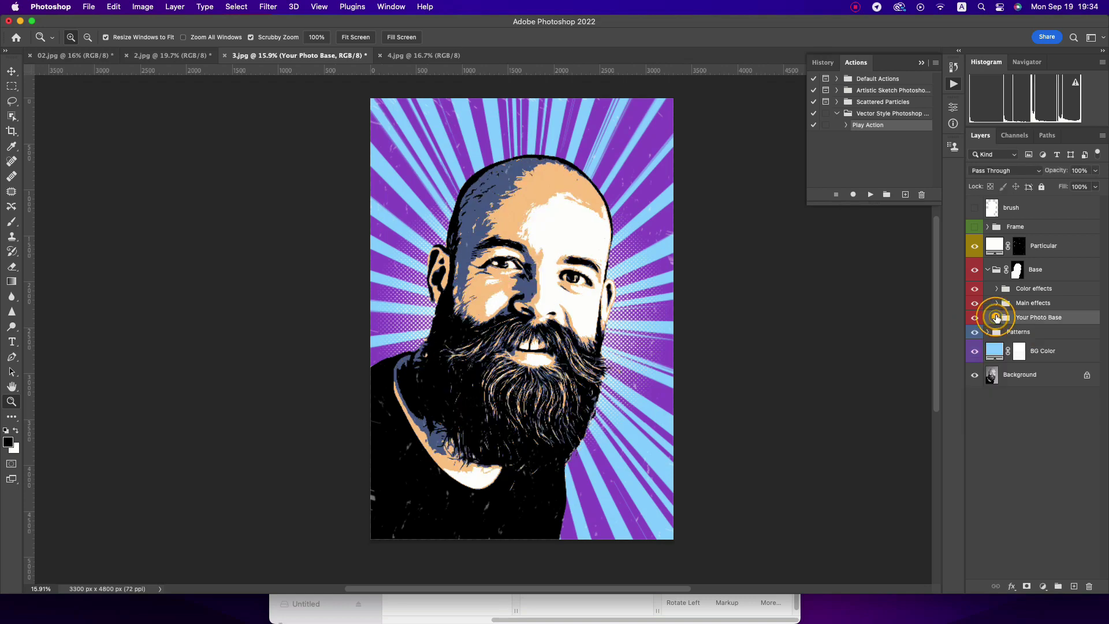
- Expand the Patterns group and hide the Halftone 1 dot pattern
{"action": "left_click", "coordinate": [1018, 333]}
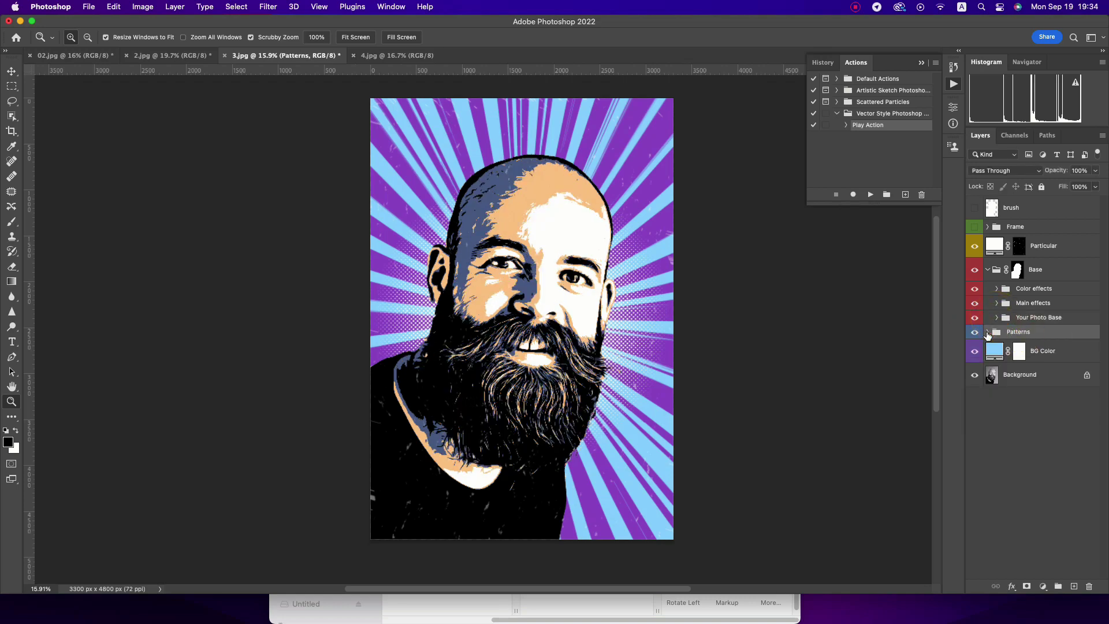
{"action": "left_click", "coordinate": [987, 331]}
{"action": "left_click", "coordinate": [973, 376]}
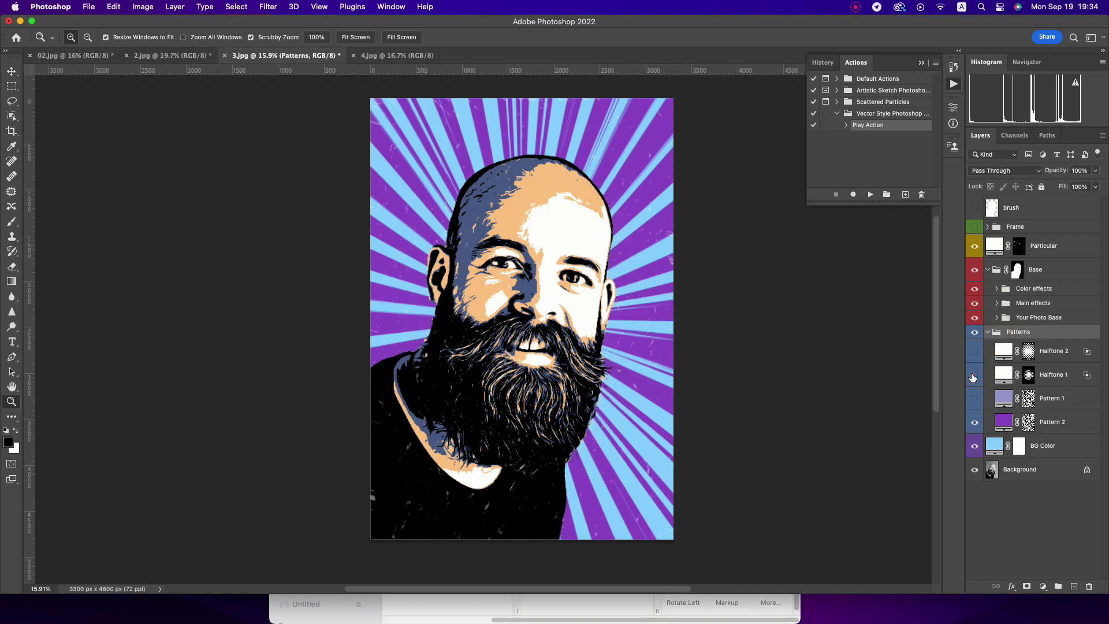
{"action": "left_click", "coordinate": [972, 375]}
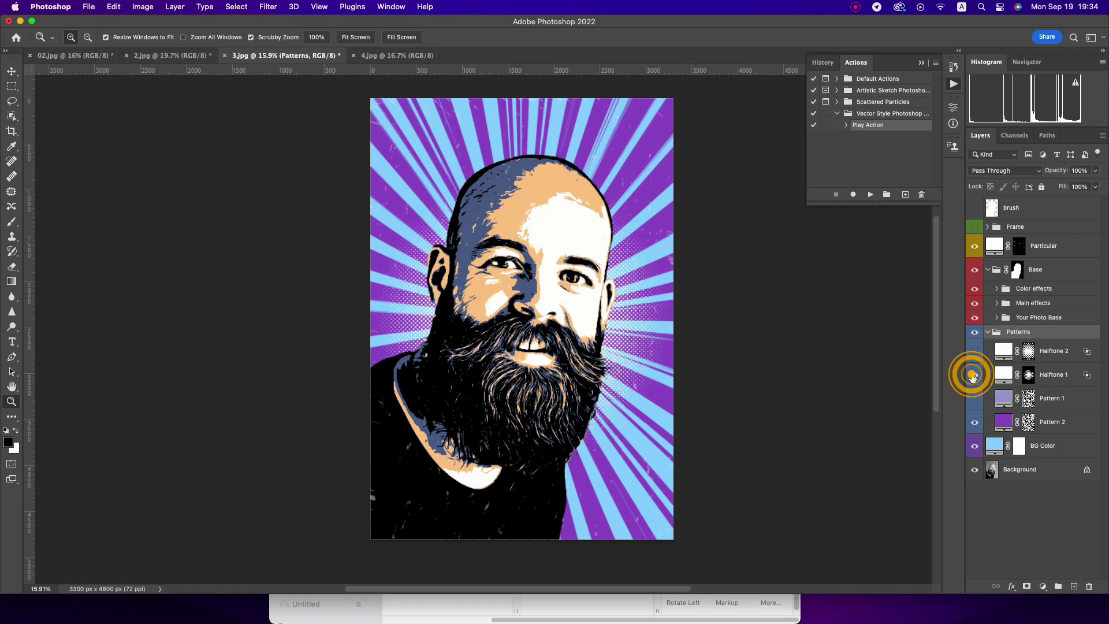
- Replace Pattern 2's purple rays with the Pattern 1 swirl, coloured tan #a98e77
{"action": "left_click", "coordinate": [973, 422]}
{"action": "left_click", "coordinate": [975, 398]}
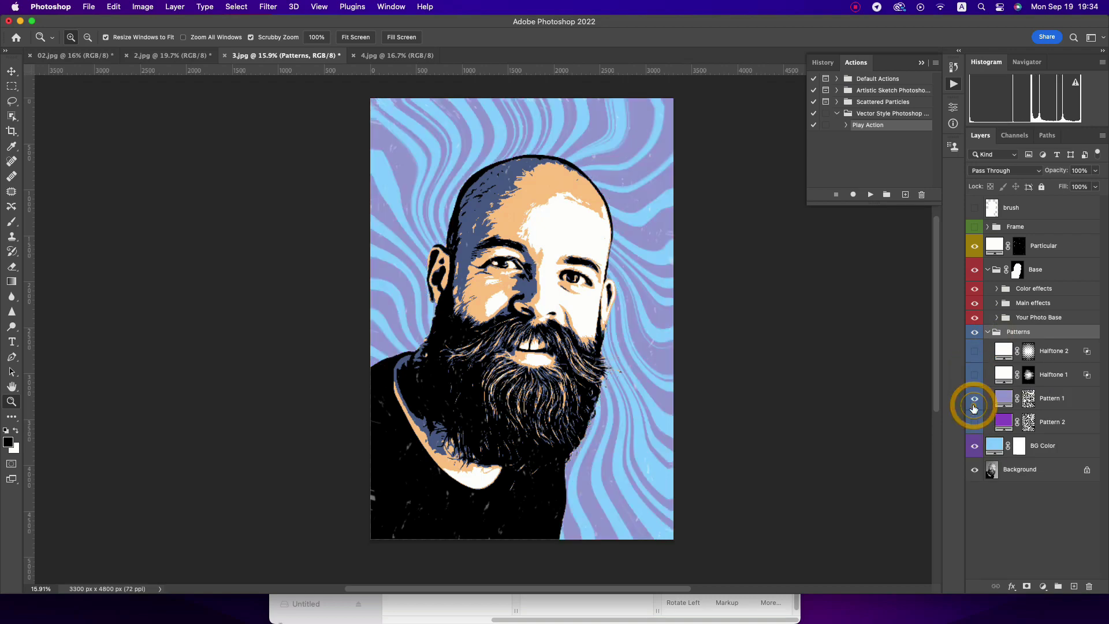
{"action": "double_click", "coordinate": [1003, 397]}
{"action": "mouse_move", "coordinate": [830, 266]}
{"action": "left_mouse_down"}
{"action": "mouse_move", "coordinate": [760, 285]}
{"action": "mouse_move", "coordinate": [734, 340]}
{"action": "mouse_move", "coordinate": [748, 312]}
{"action": "left_mouse_up"}
{"action": "left_click", "coordinate": [874, 209]}
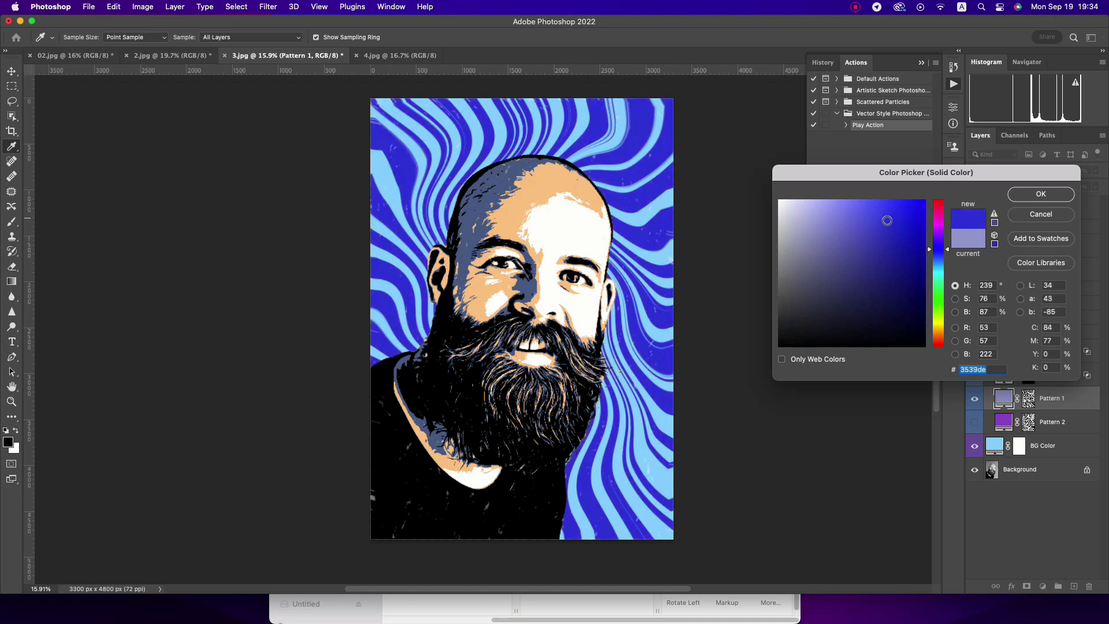
{"action": "left_click_drag", "start_coordinate": [939, 312], "coordinate": [940, 339]}
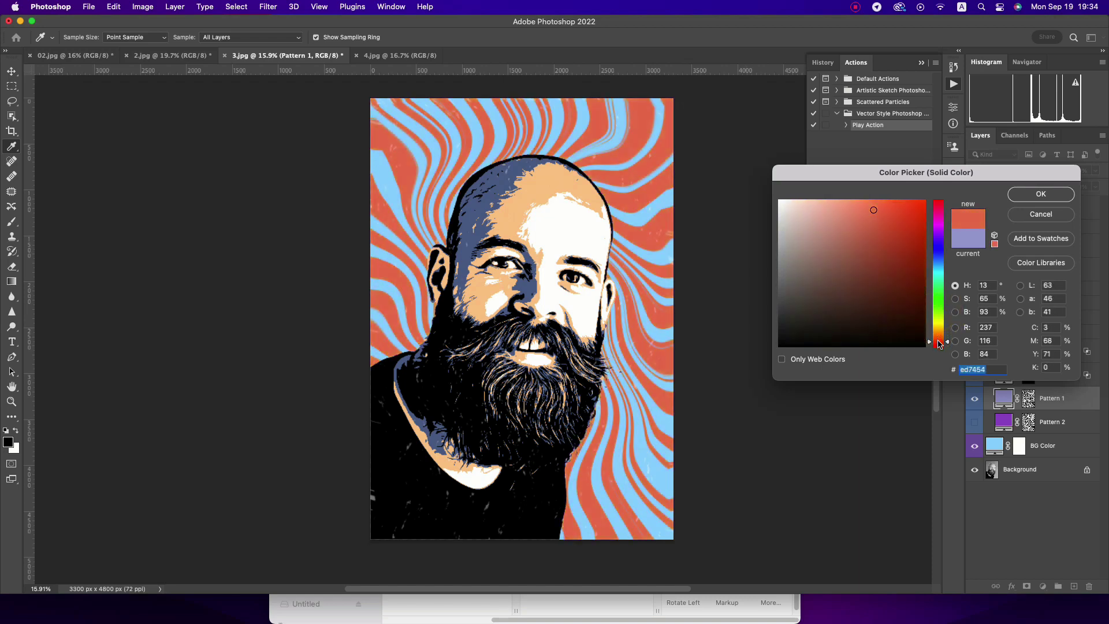
{"action": "mouse_move", "coordinate": [887, 226]}
{"action": "left_mouse_down"}
{"action": "mouse_move", "coordinate": [820, 203]}
{"action": "mouse_move", "coordinate": [825, 232]}
{"action": "left_mouse_up"}
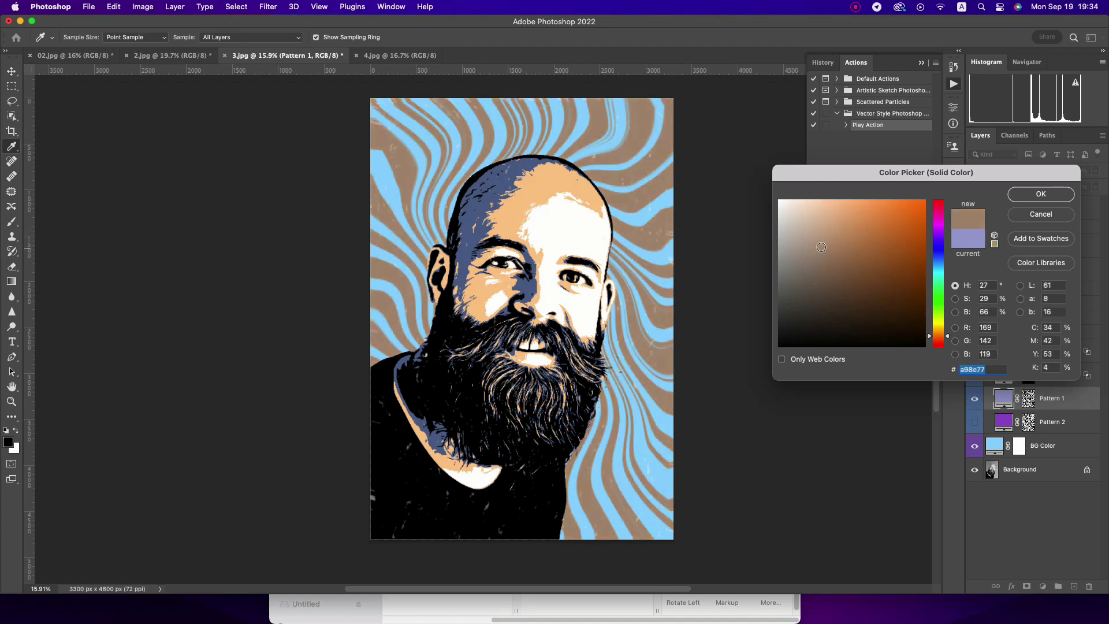
{"action": "left_click", "coordinate": [1029, 195]}
- Show Halftone 1 again and set the BG Color fill to dark grey #635f55
{"action": "key", "text": "z"}
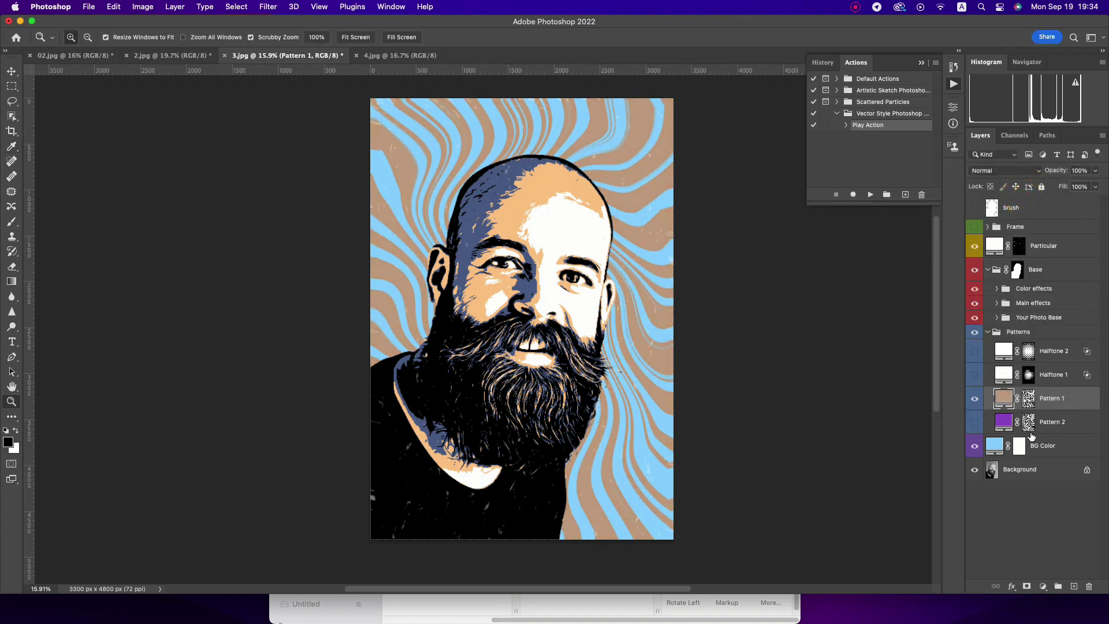
{"action": "left_click", "coordinate": [975, 374]}
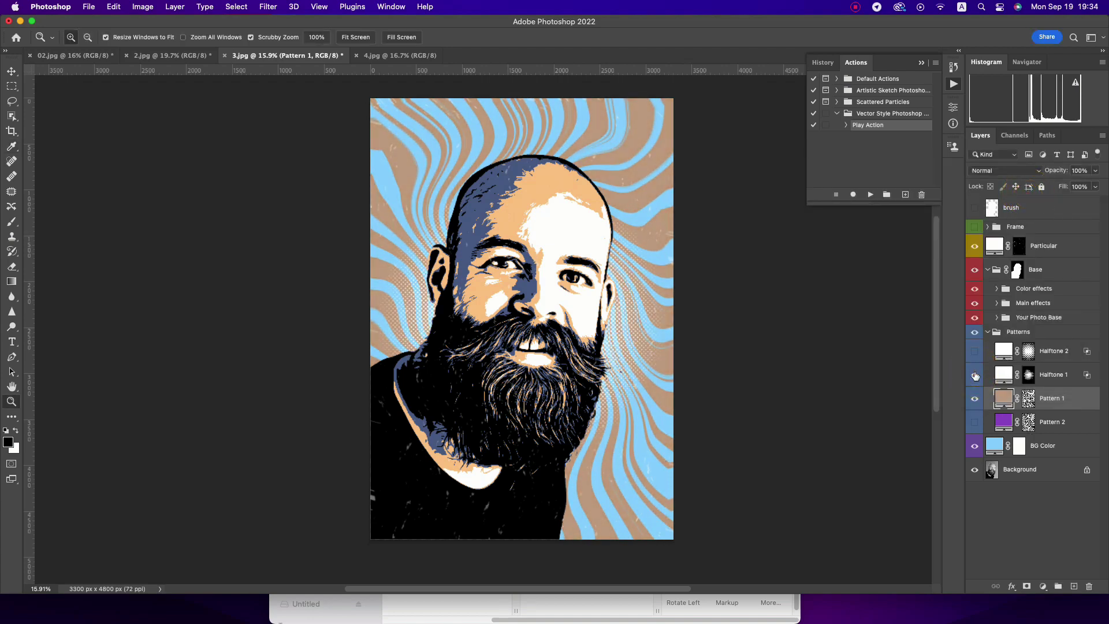
{"action": "left_click", "coordinate": [1039, 450]}
{"action": "double_click", "coordinate": [994, 445]}
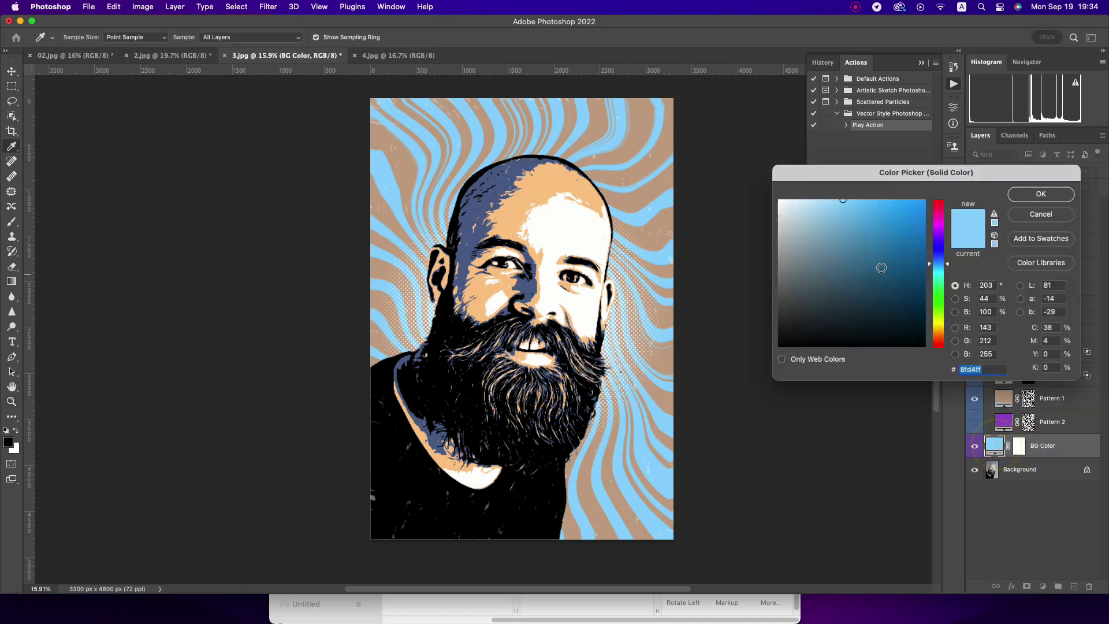
{"action": "mouse_move", "coordinate": [807, 237]}
{"action": "left_mouse_down"}
{"action": "mouse_move", "coordinate": [755, 330]}
{"action": "mouse_move", "coordinate": [767, 189]}
{"action": "left_mouse_up"}
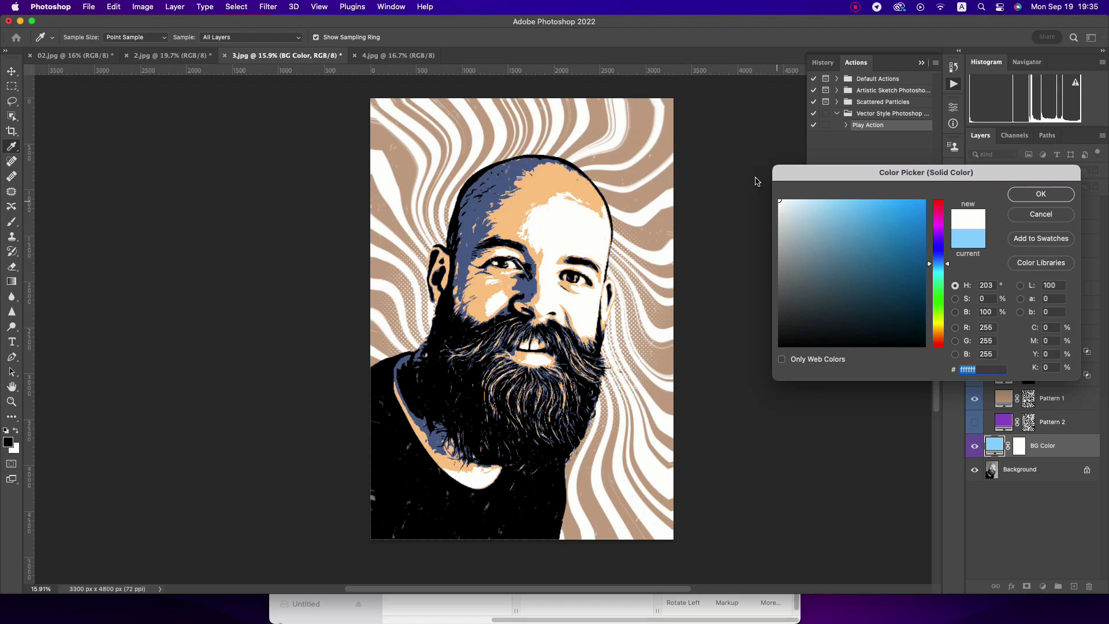
{"action": "left_click", "coordinate": [942, 329]}
{"action": "left_click", "coordinate": [828, 208]}
{"action": "mouse_move", "coordinate": [831, 214]}
{"action": "left_mouse_down"}
{"action": "mouse_move", "coordinate": [907, 172]}
{"action": "mouse_move", "coordinate": [834, 283]}
{"action": "mouse_move", "coordinate": [789, 272]}
{"action": "mouse_move", "coordinate": [789, 255]}
{"action": "mouse_move", "coordinate": [790, 301]}
{"action": "mouse_move", "coordinate": [798, 281]}
{"action": "left_mouse_up"}
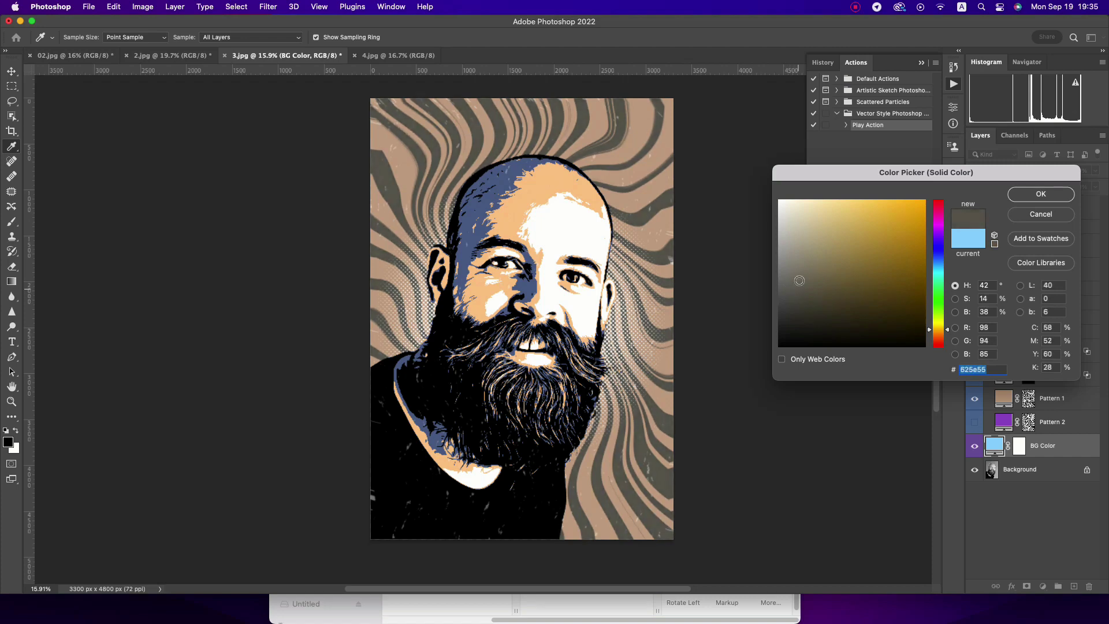
{"action": "left_click", "coordinate": [1045, 195]}
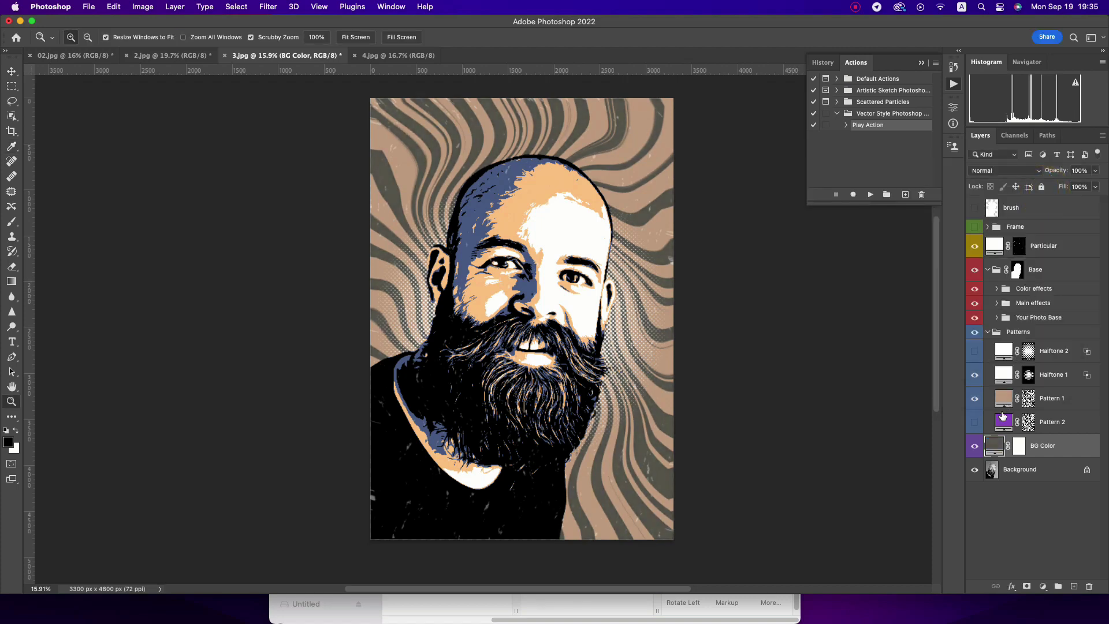
- Scale the Halftone 1 mask up to 114%, then collapse the Patterns group
{"action": "left_click", "coordinate": [974, 398]}
{"action": "left_click", "coordinate": [975, 399]}
{"action": "left_click", "coordinate": [974, 375]}
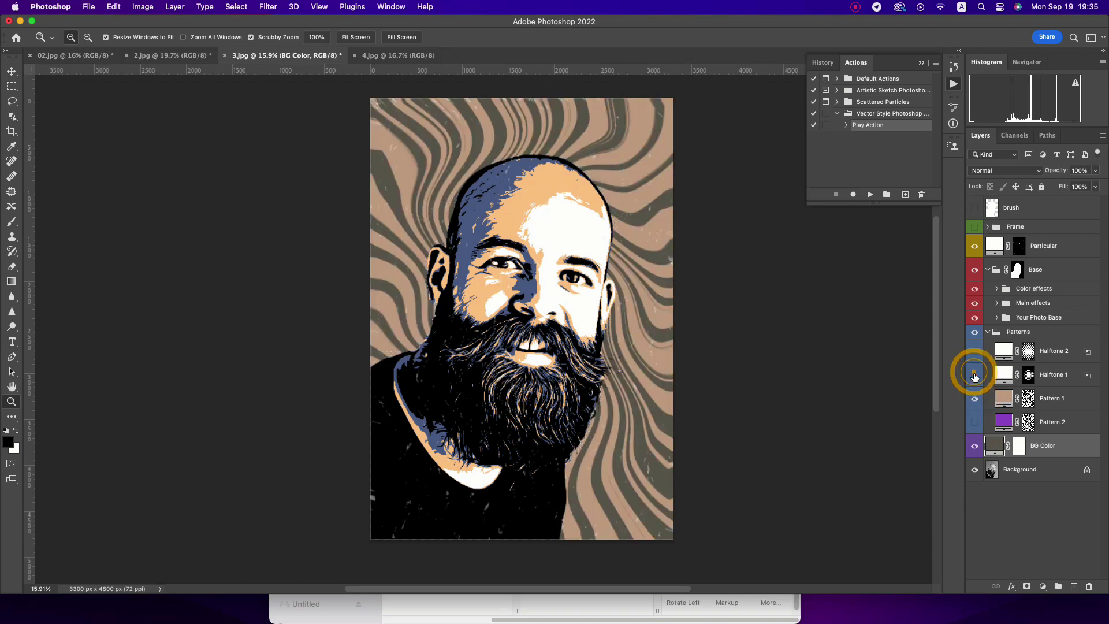
{"action": "left_click", "coordinate": [1026, 376]}
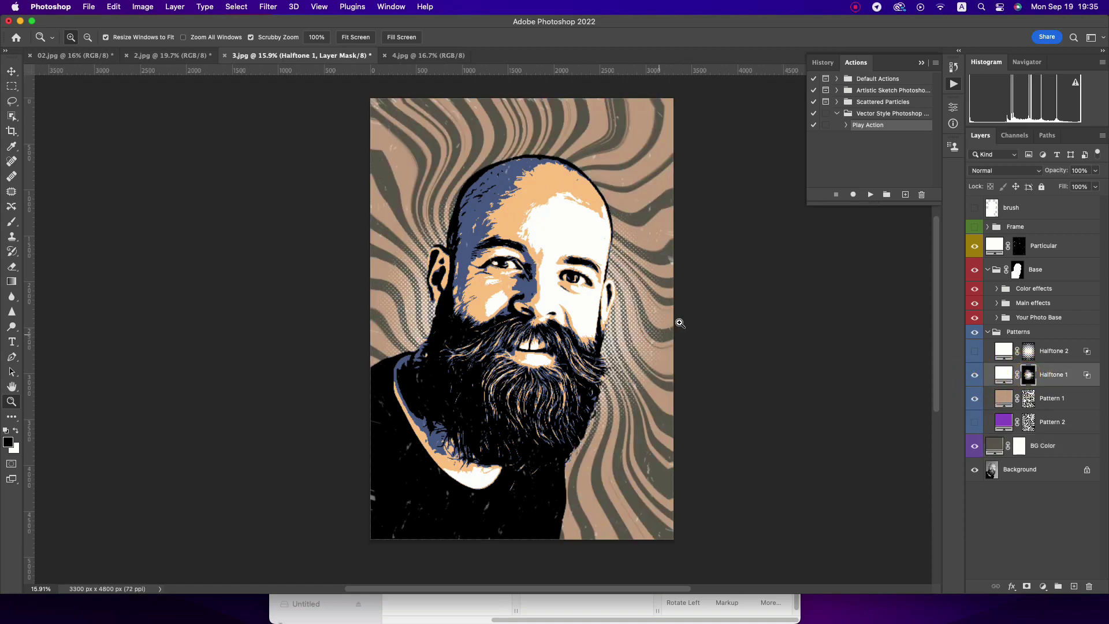
{"action": "key", "text": "ctrl+t"}
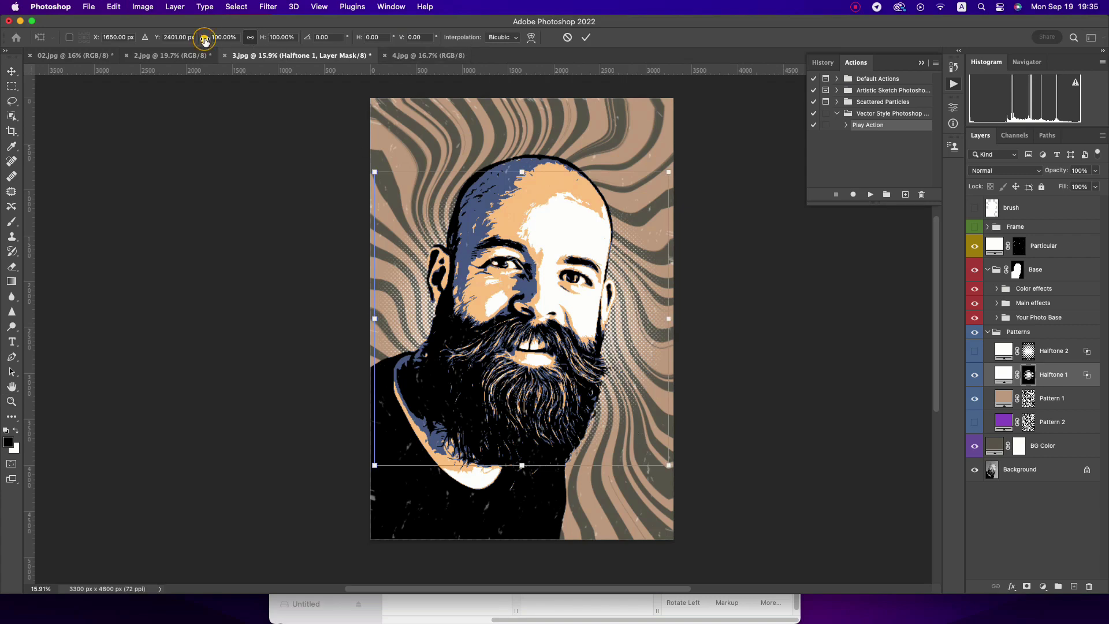
{"action": "left_click_drag", "start_coordinate": [205, 39], "coordinate": [211, 38]}
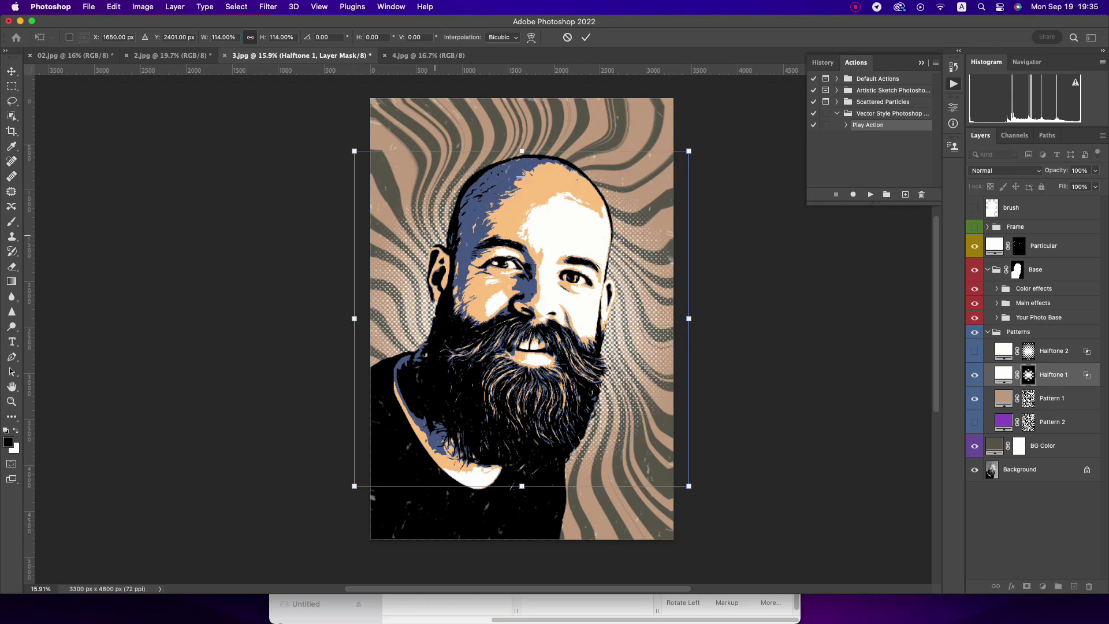
{"action": "key", "text": "Return"}
{"action": "key", "text": "z"}
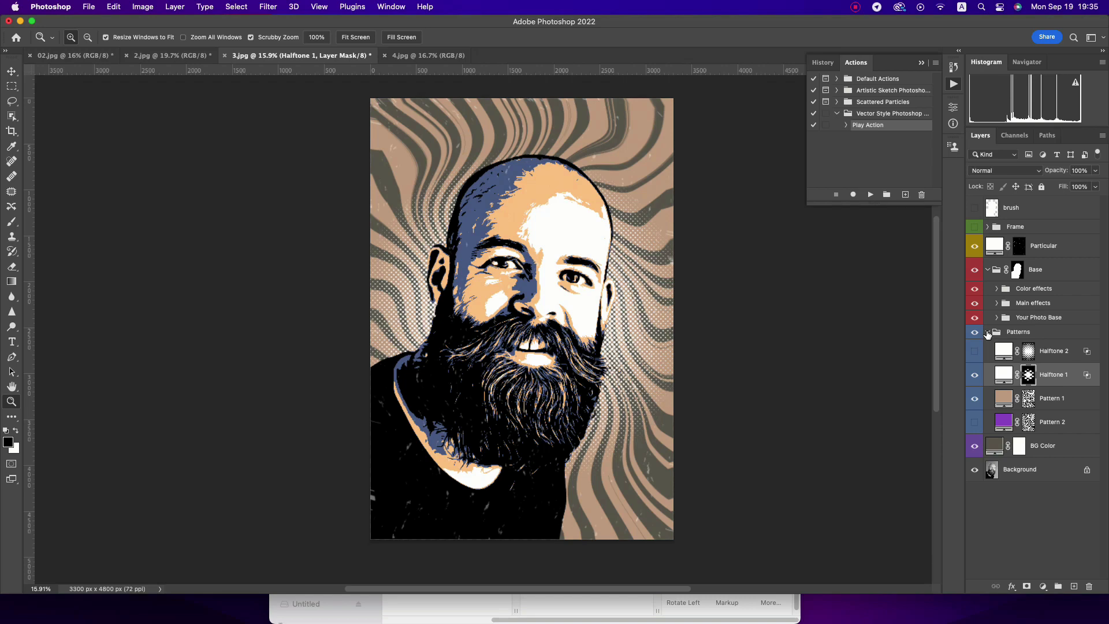
{"action": "left_click", "coordinate": [987, 332]}
{"action": "left_click", "coordinate": [1025, 229]}
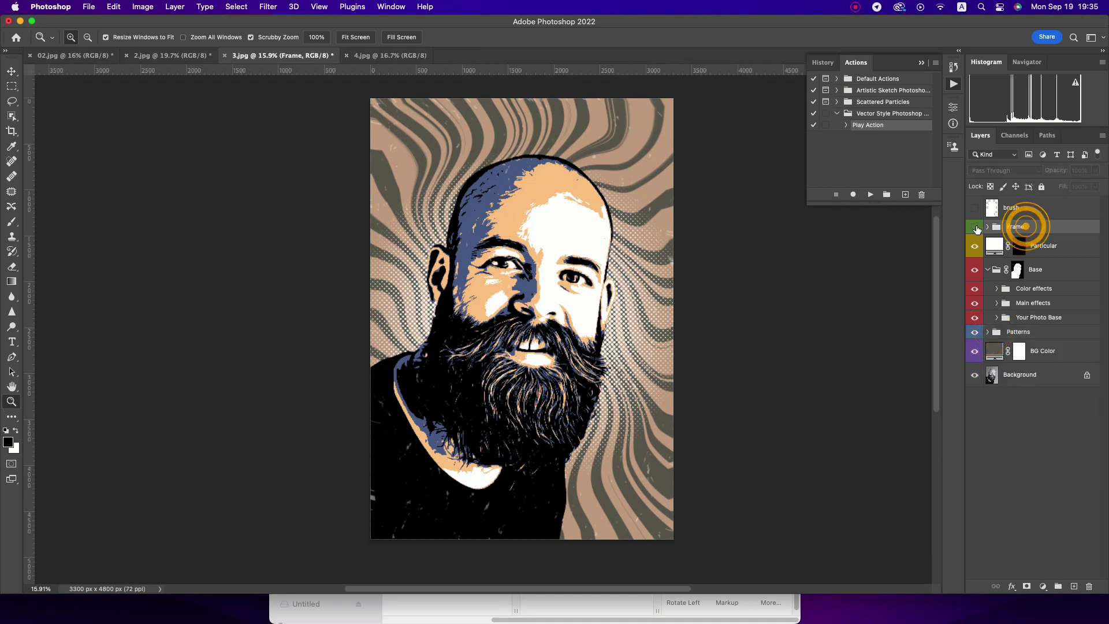
{"action": "left_click", "coordinate": [975, 227]}
{"action": "left_click", "coordinate": [975, 226]}
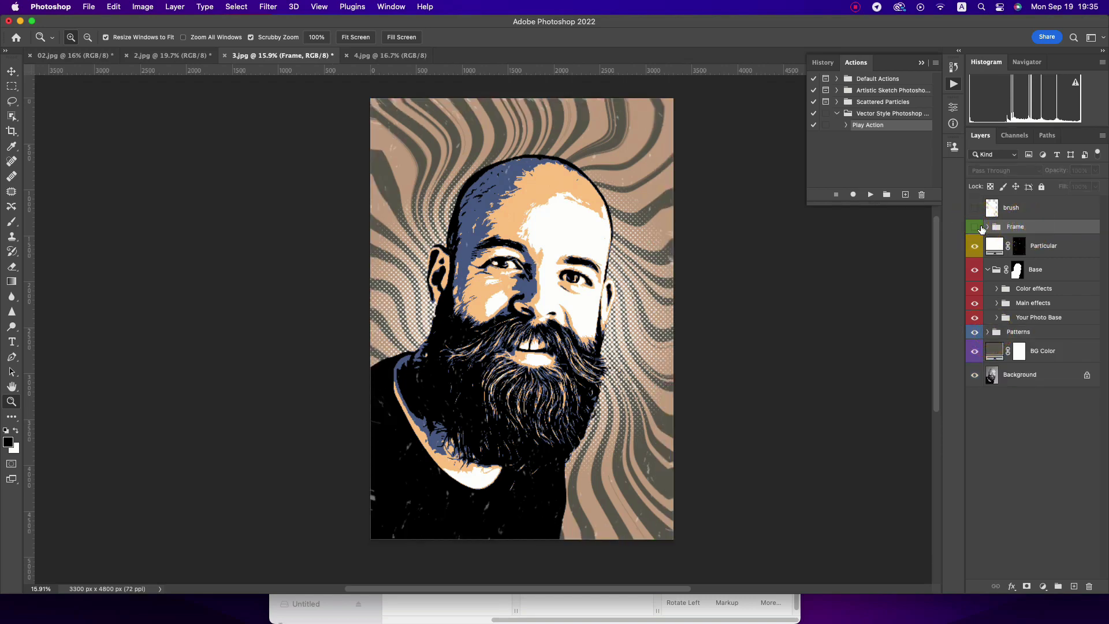
{"action": "left_click", "coordinate": [987, 227]}
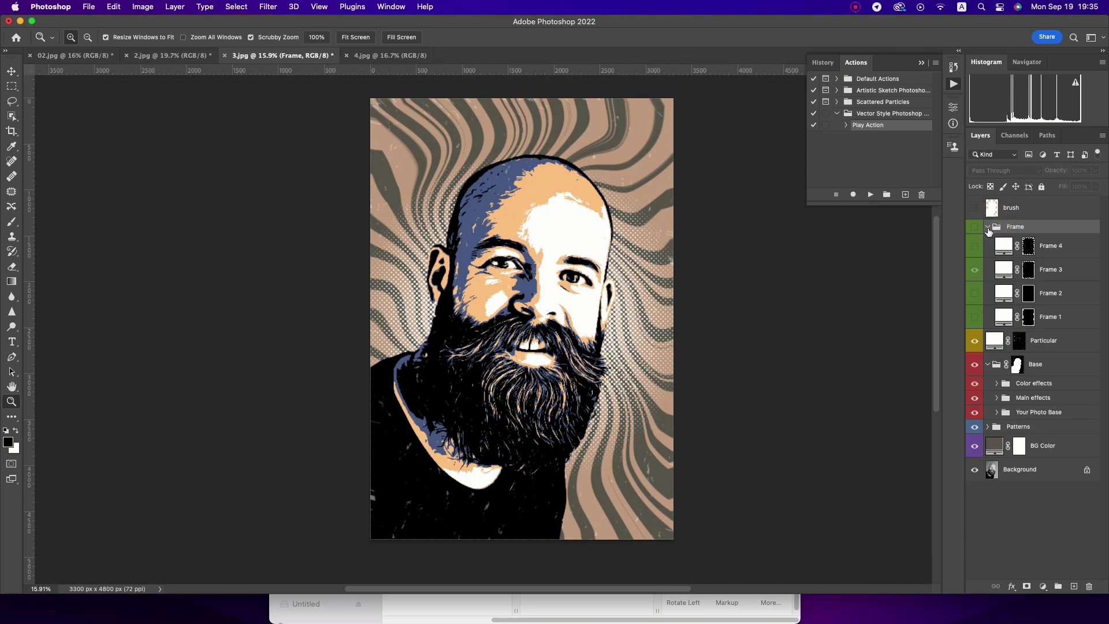
{"action": "left_click", "coordinate": [974, 226]}
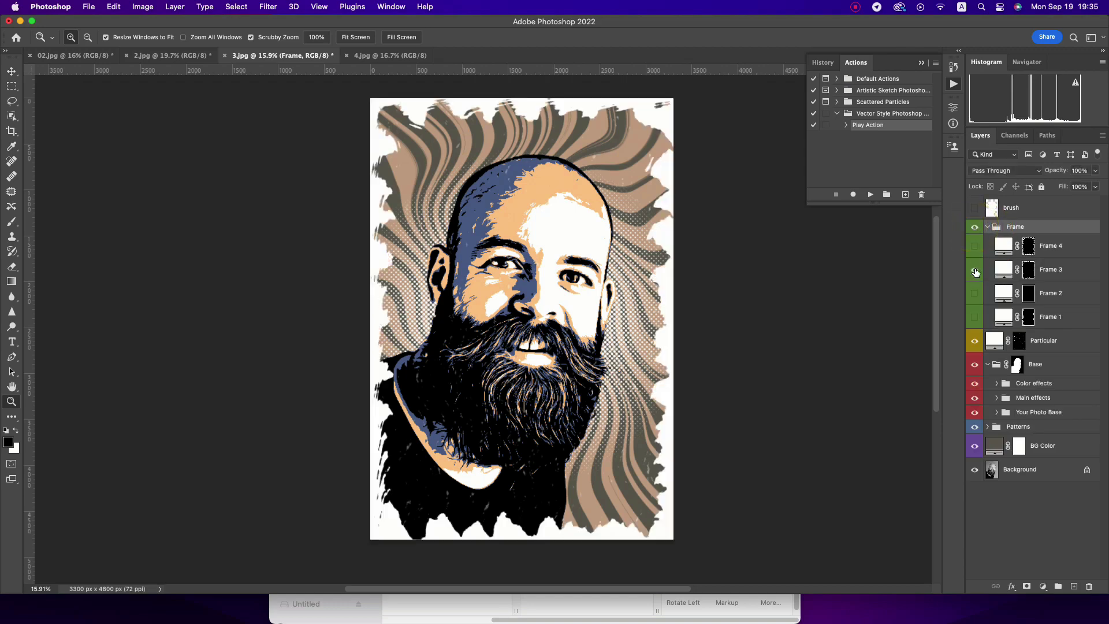
{"action": "left_click", "coordinate": [975, 270]}
{"action": "left_click", "coordinate": [975, 248]}
{"action": "left_click", "coordinate": [975, 247]}
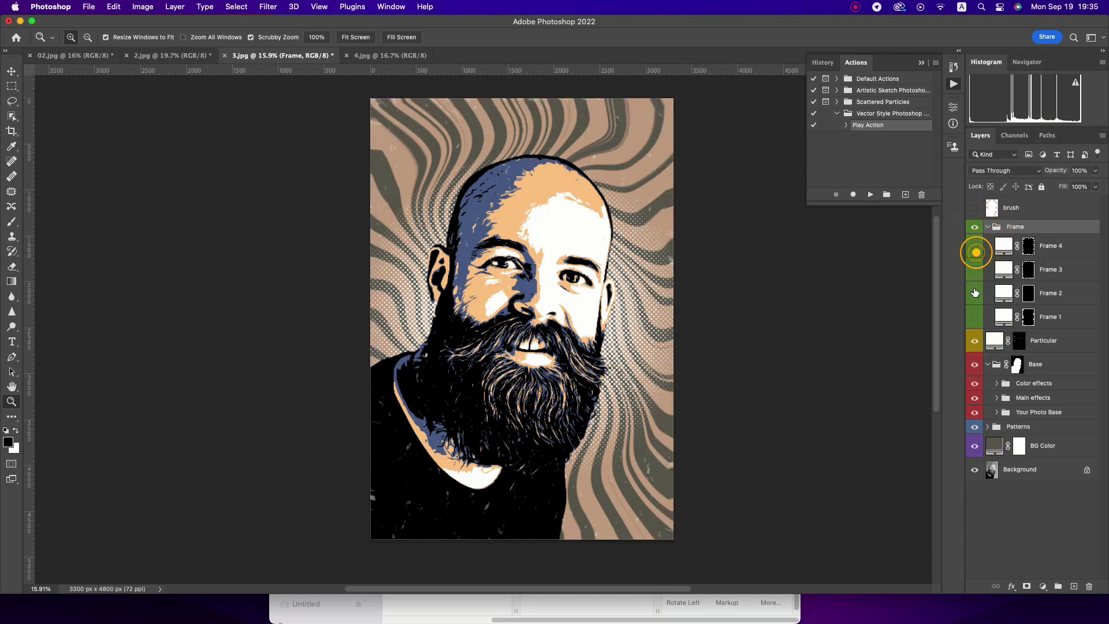
{"action": "left_click", "coordinate": [975, 293]}
{"action": "left_click", "coordinate": [975, 293]}
{"action": "left_click", "coordinate": [975, 316]}
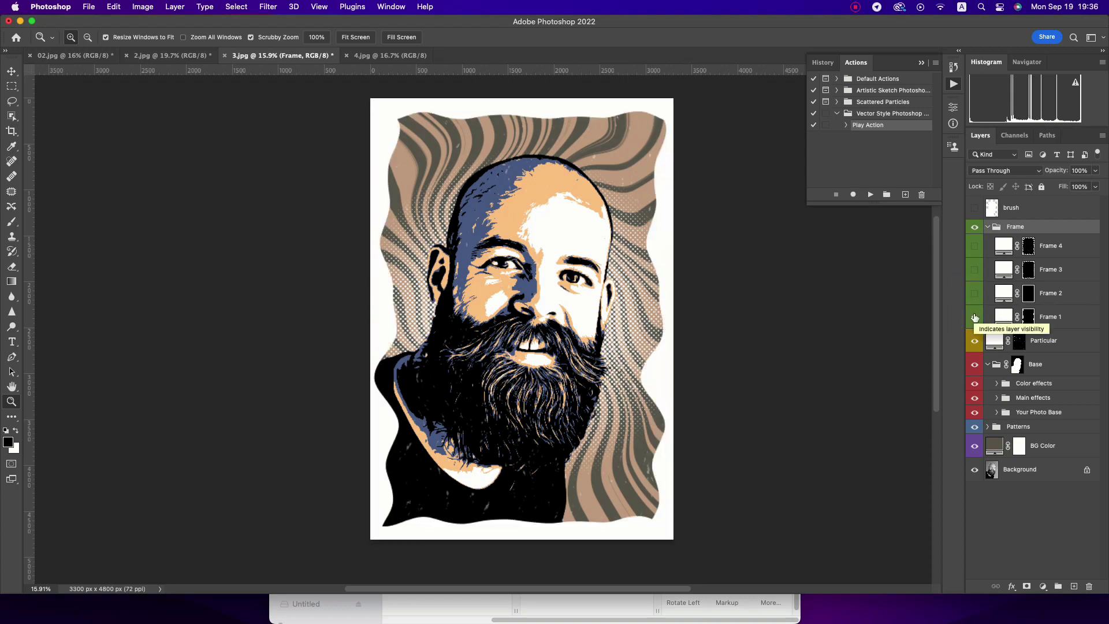
{"action": "left_click", "coordinate": [975, 317]}
{"action": "left_click", "coordinate": [973, 246]}
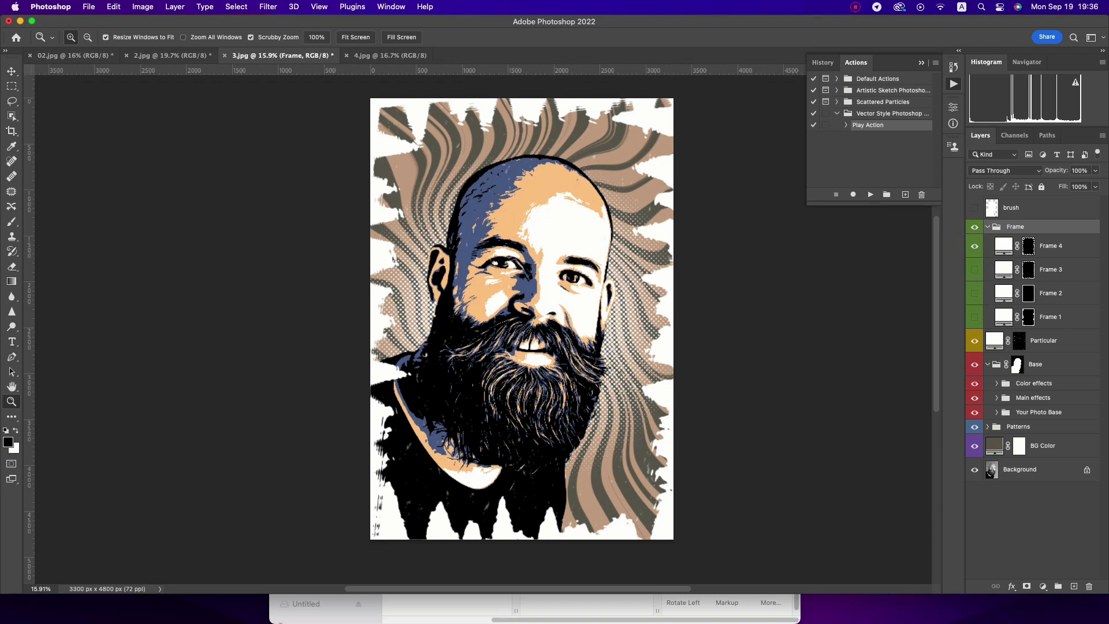
{"action": "left_click", "coordinate": [985, 227]}
{"action": "left_click", "coordinate": [988, 228]}
{"action": "left_click", "coordinate": [975, 227]}
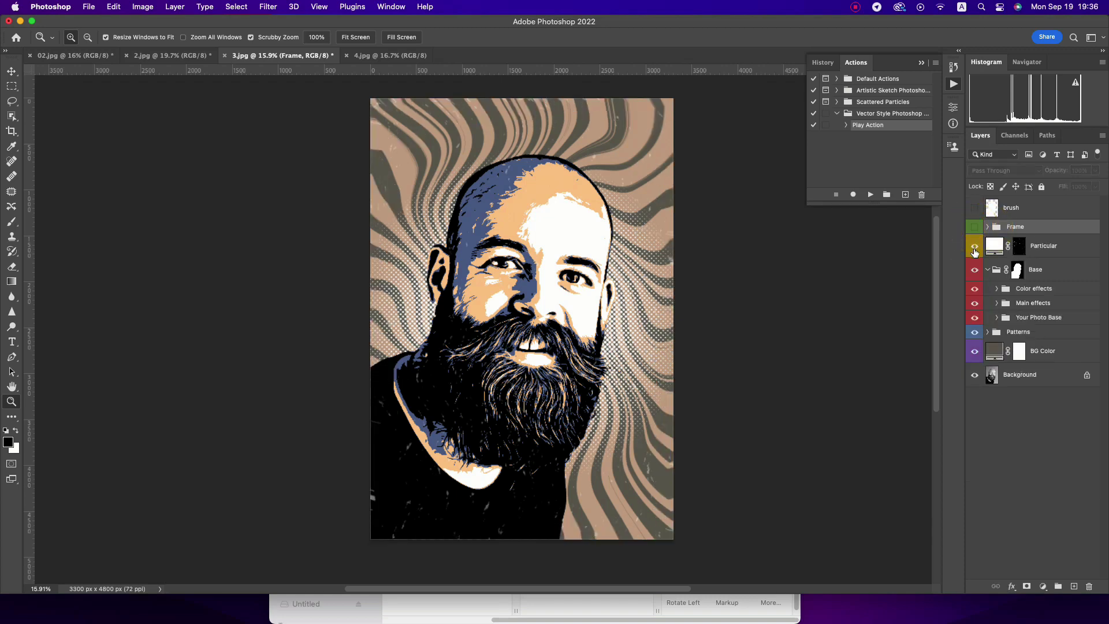
- Recolour the Particular particles cyan (04fff6) and show the torn Frame border again
{"action": "left_click", "coordinate": [974, 249]}
{"action": "left_click", "coordinate": [974, 249]}
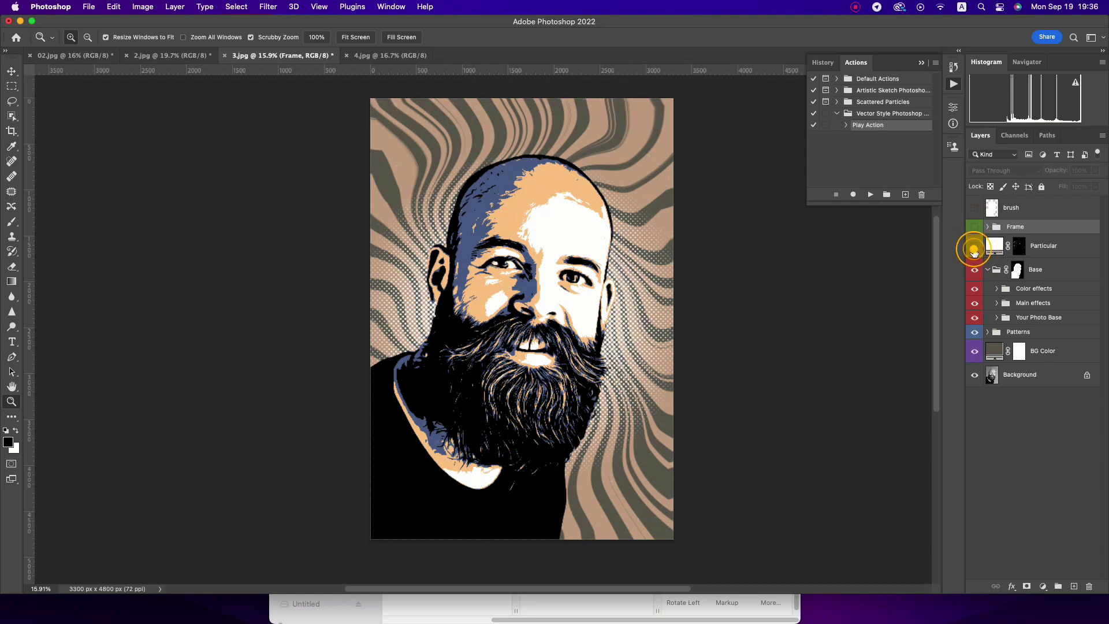
{"action": "double_click", "coordinate": [993, 245]}
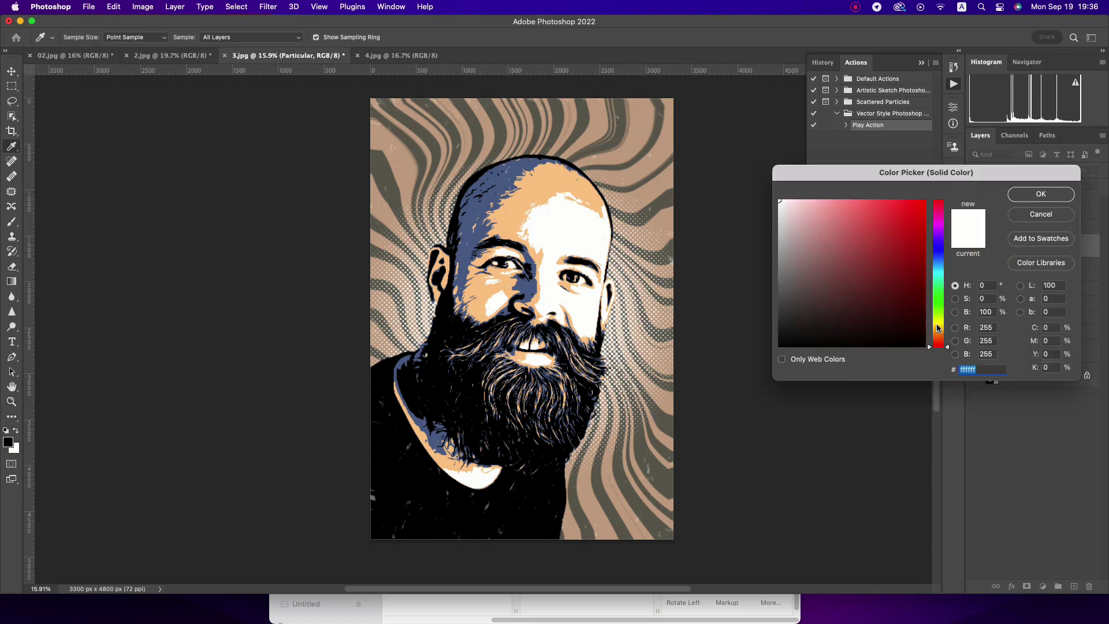
{"action": "left_click", "coordinate": [937, 326]}
{"action": "left_click", "coordinate": [922, 200]}
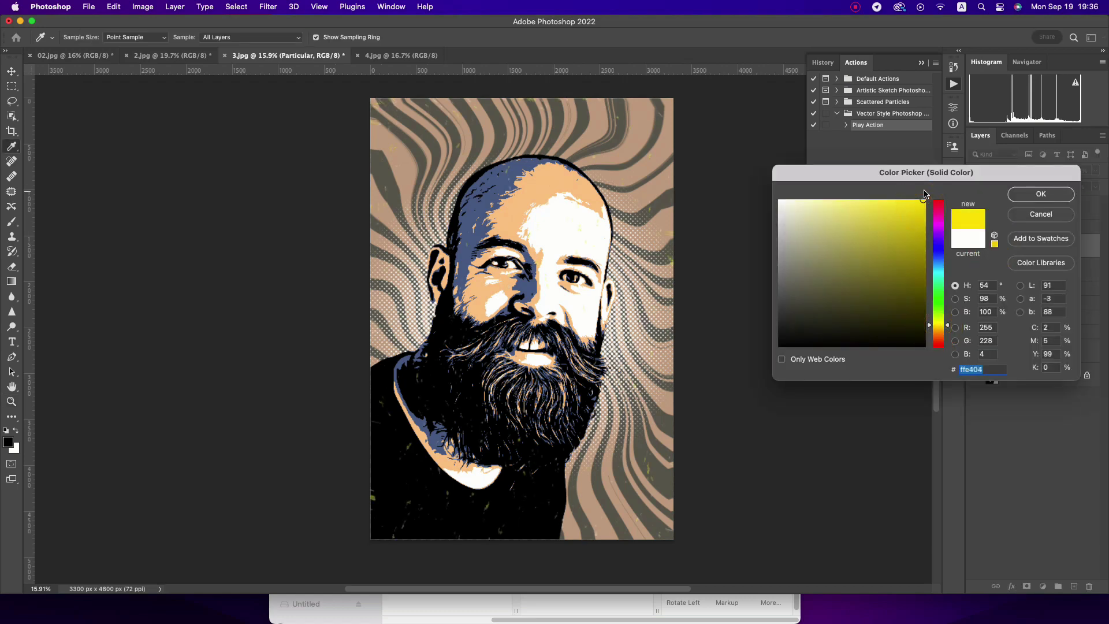
{"action": "left_click", "coordinate": [936, 271]}
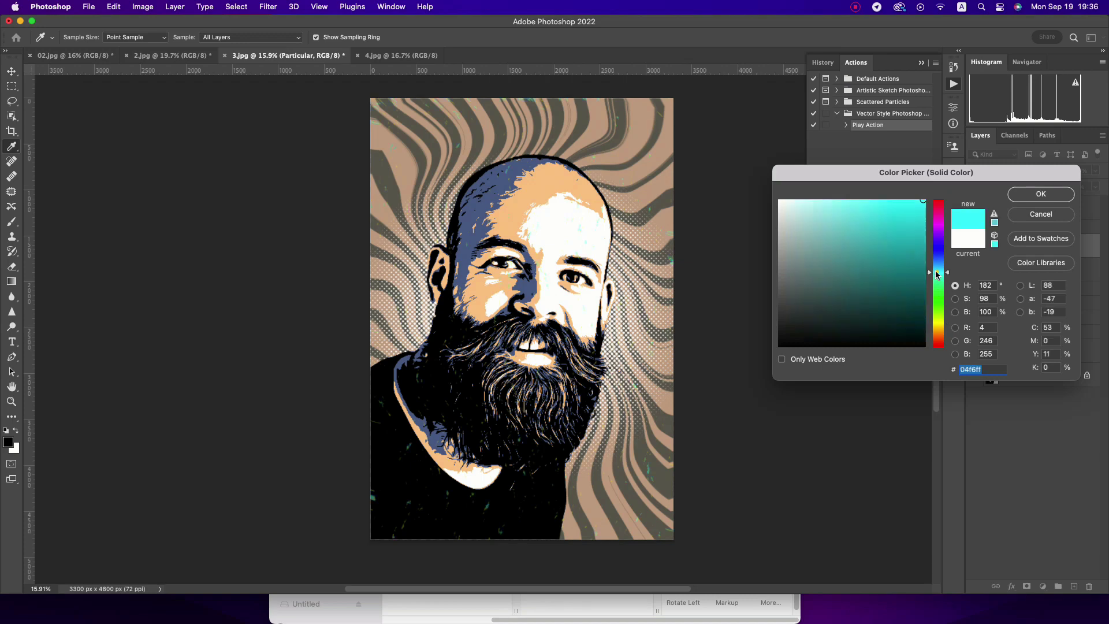
{"action": "left_click", "coordinate": [938, 250]}
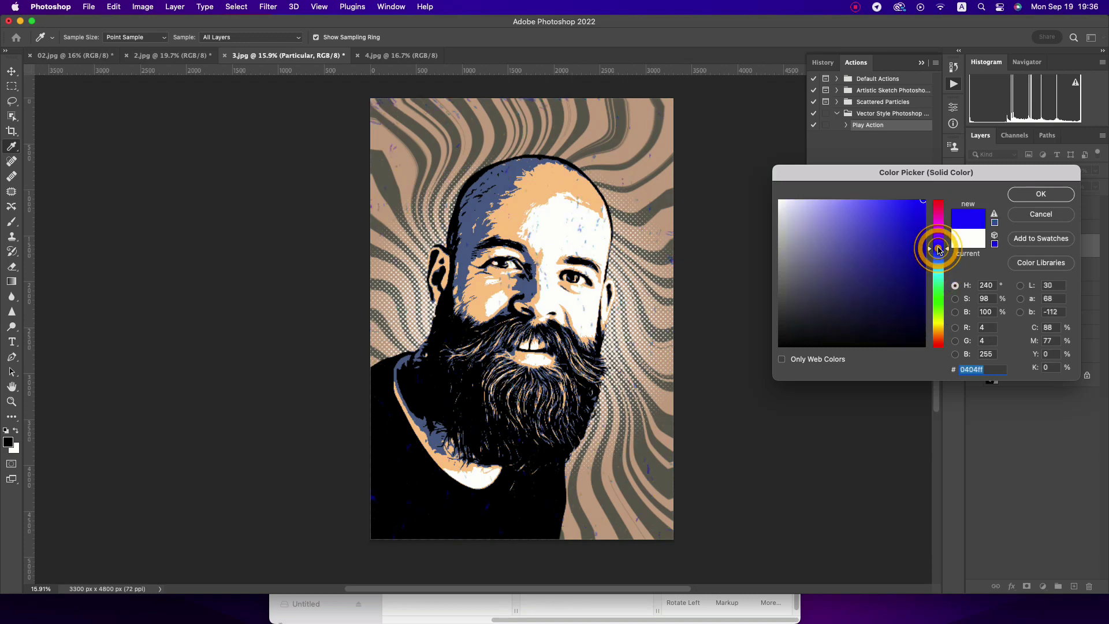
{"action": "left_click", "coordinate": [939, 344]}
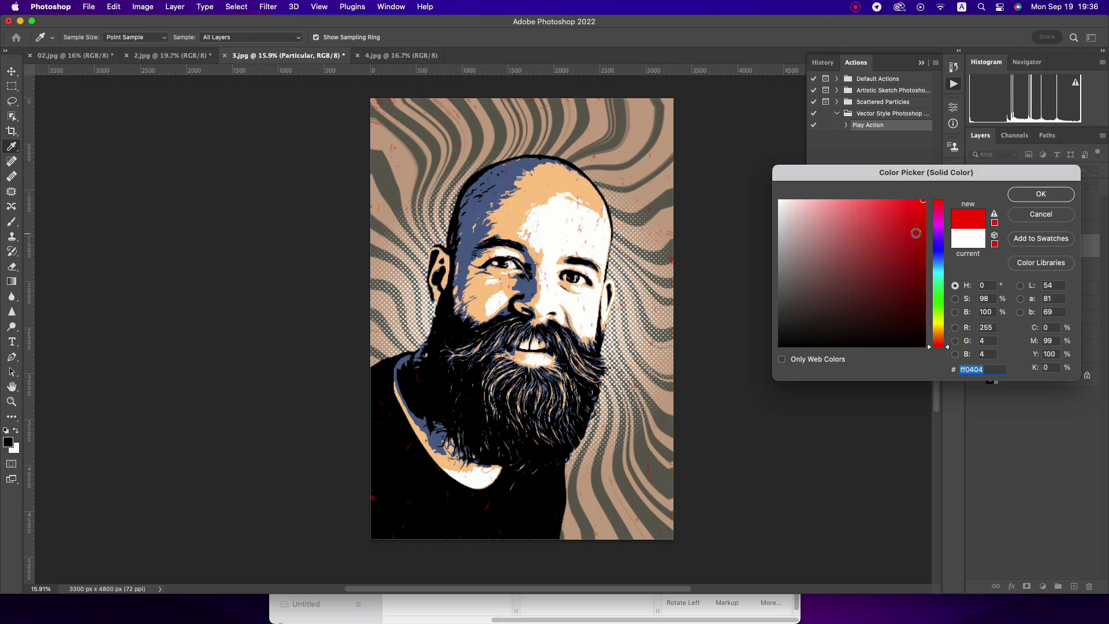
{"action": "left_click", "coordinate": [931, 238]}
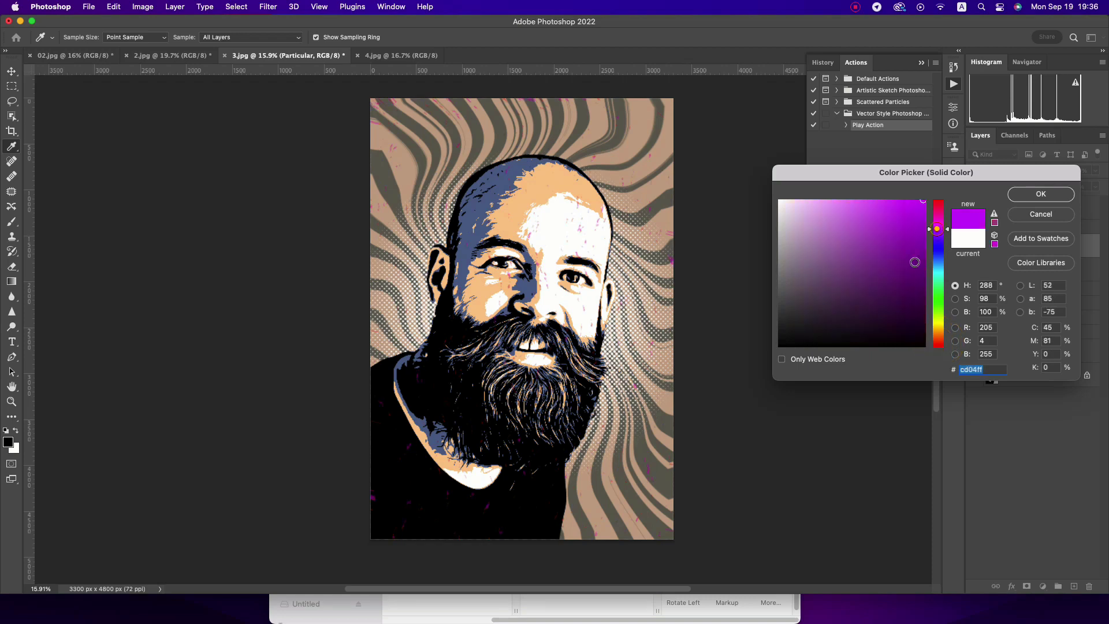
{"action": "left_click", "coordinate": [936, 273]}
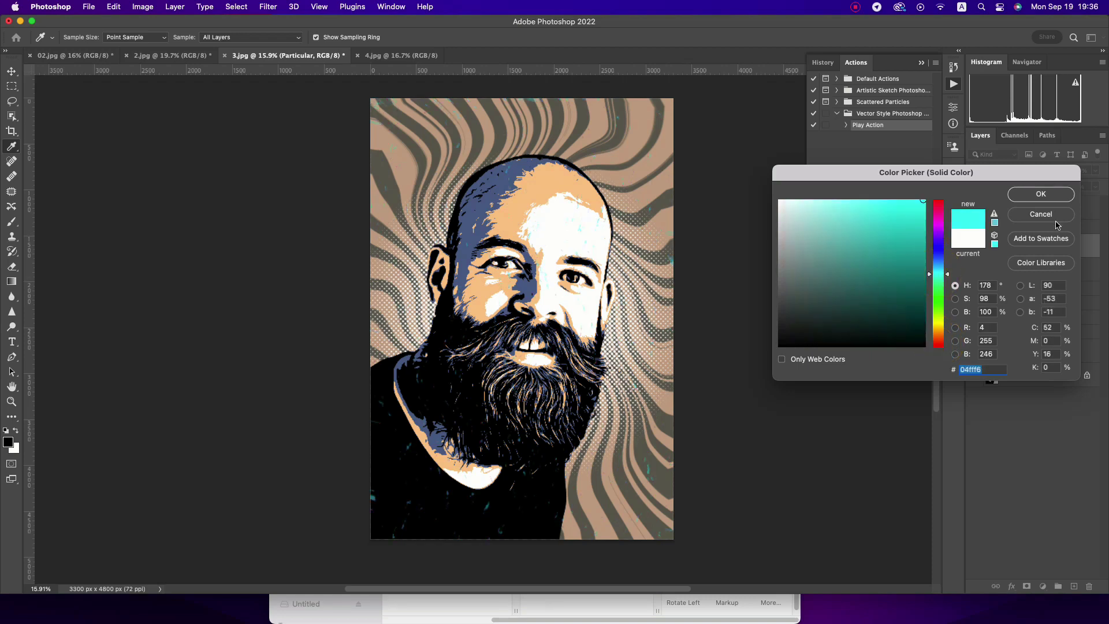
{"action": "left_click", "coordinate": [1042, 195]}
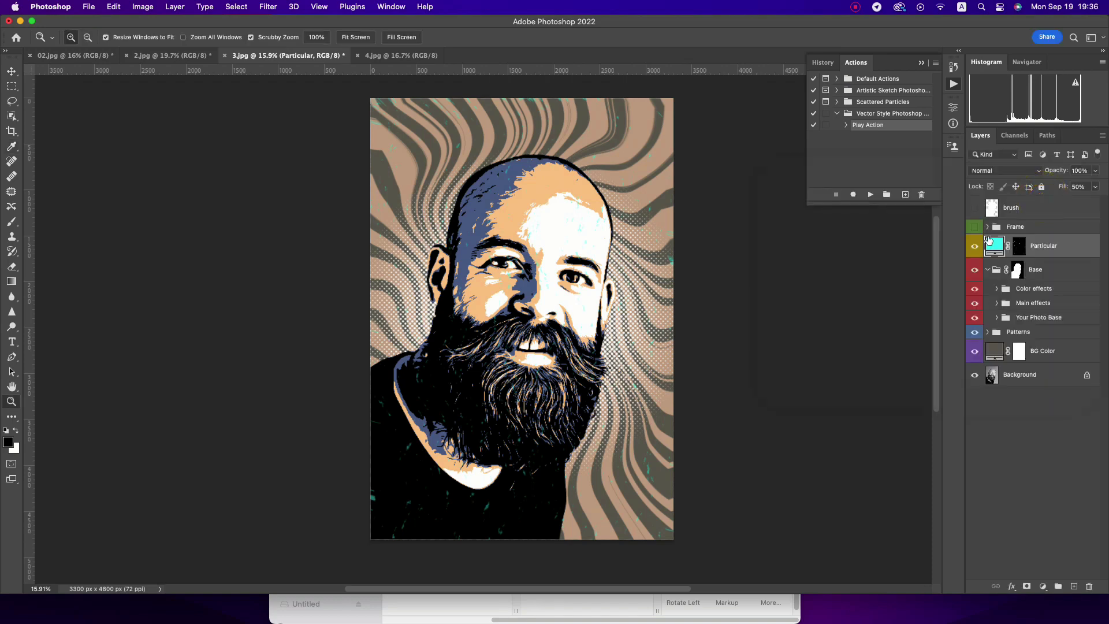
{"action": "left_click", "coordinate": [974, 227]}
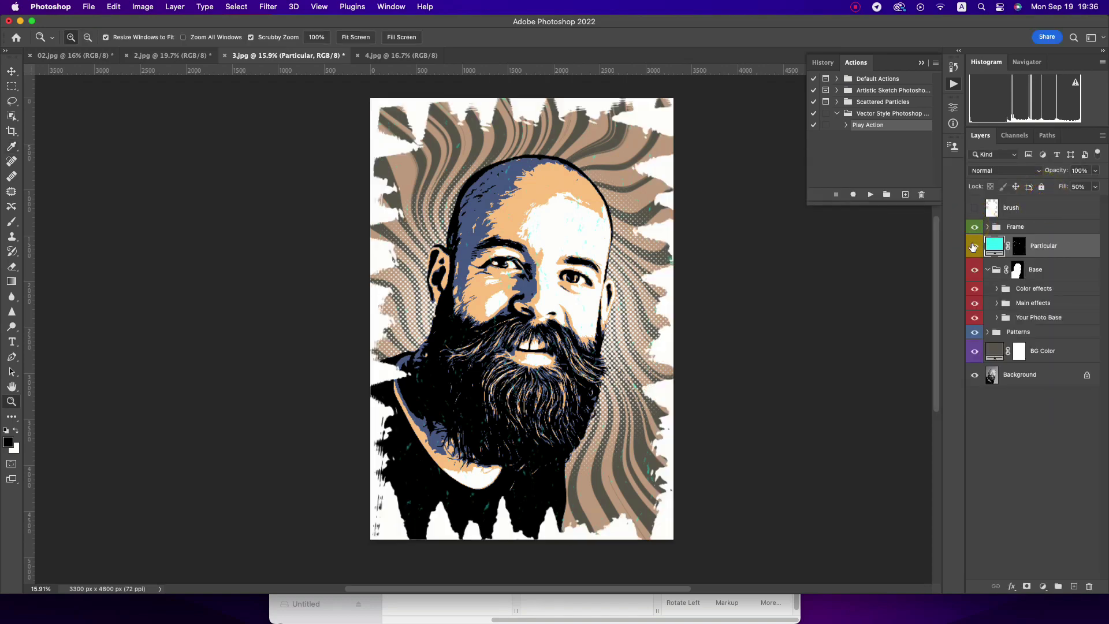
- Zoom in on the face, target the Particular layer mask and take a black brush
{"action": "left_click_drag", "start_coordinate": [514, 275], "coordinate": [557, 281]}
{"action": "left_click", "coordinate": [974, 250]}
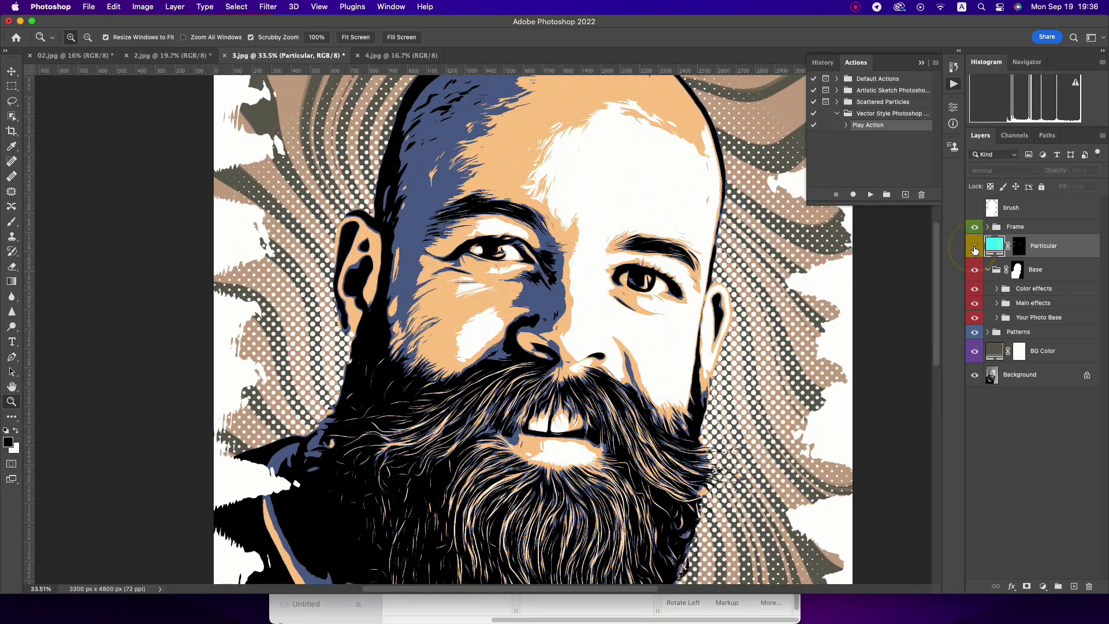
{"action": "left_click", "coordinate": [1016, 247]}
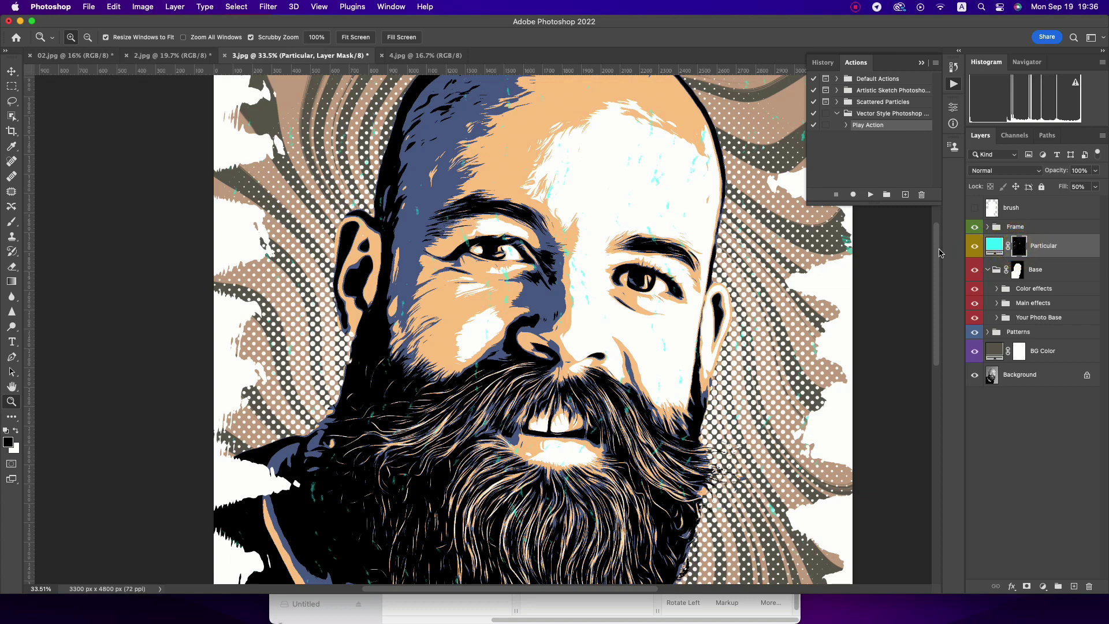
{"action": "left_click", "coordinate": [11, 222]}
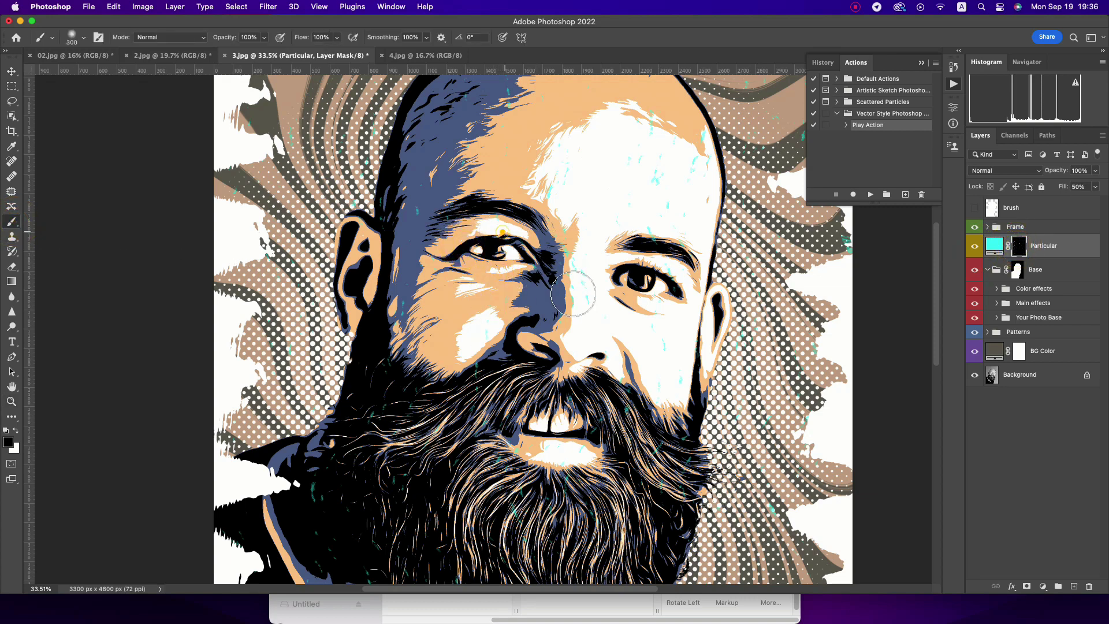
- Mask out particles between the brows, up the forehead, near the right eye and cheek
{"action": "left_click", "coordinate": [555, 230]}
{"action": "left_click_drag", "start_coordinate": [555, 230], "coordinate": [553, 196]}
{"action": "left_click", "coordinate": [655, 269]}
{"action": "left_click", "coordinate": [655, 317]}
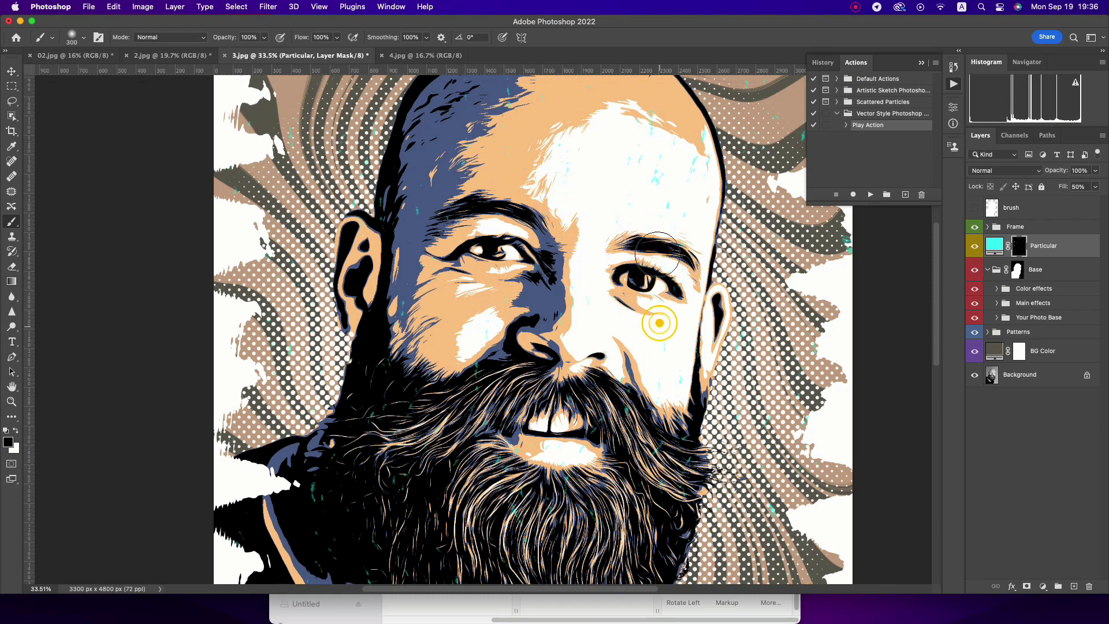
{"action": "left_click", "coordinate": [670, 213]}
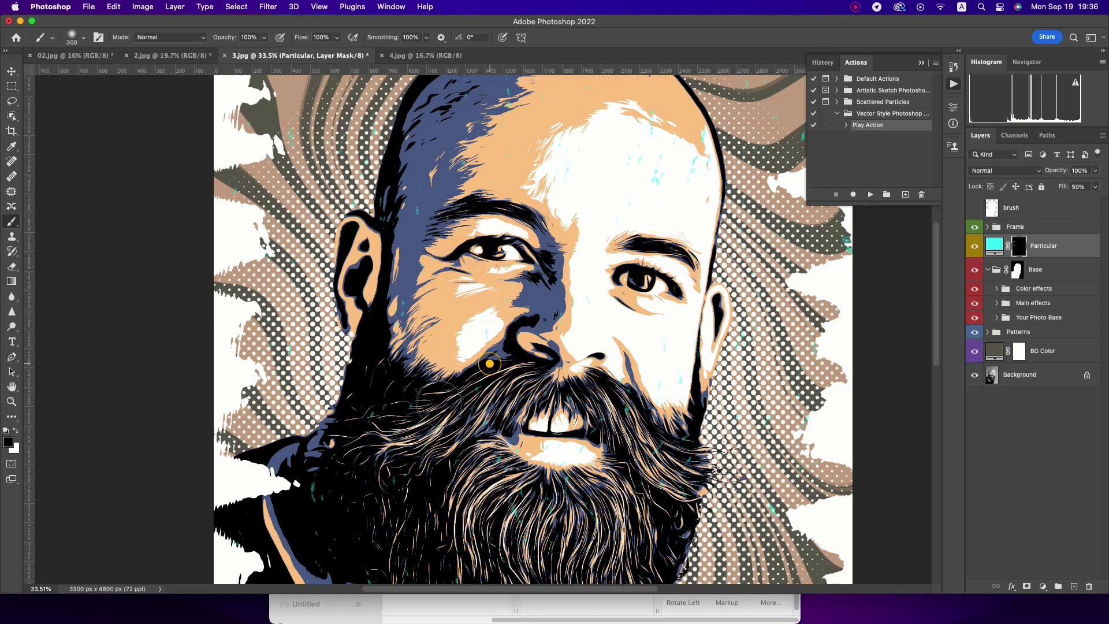
- Mask out particles by the mouth, right beard and remaining forehead, then zoom back out
{"action": "left_click", "coordinate": [519, 414]}
{"action": "left_click", "coordinate": [619, 422]}
{"action": "scroll", "coordinate": [664, 214], "scroll_direction": "up", "scroll_amount": 2}
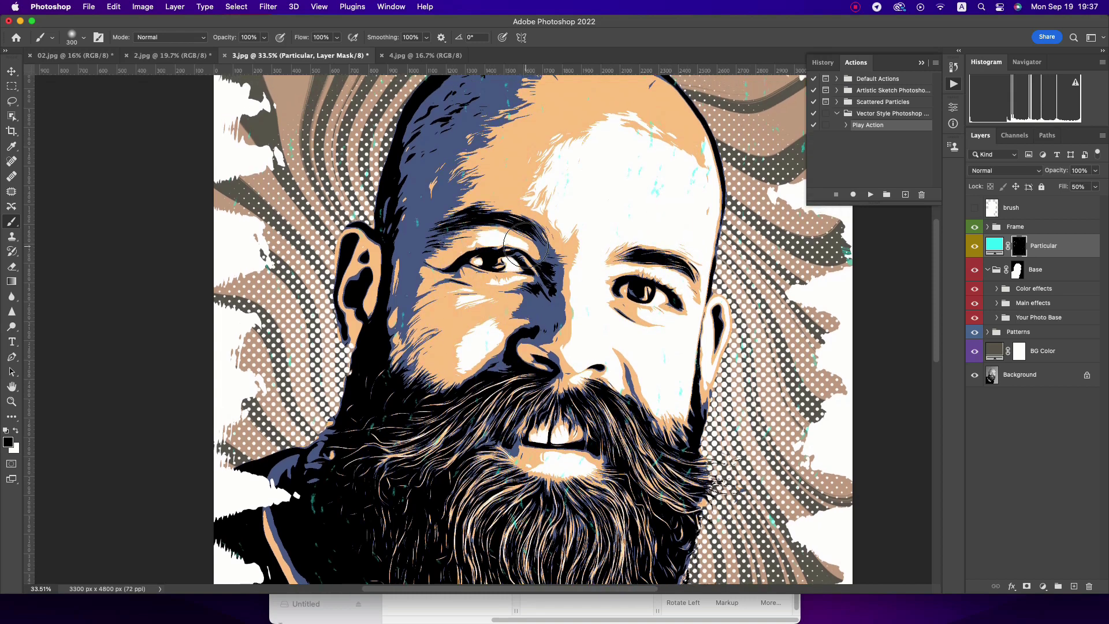
{"action": "left_click", "coordinate": [631, 164]}
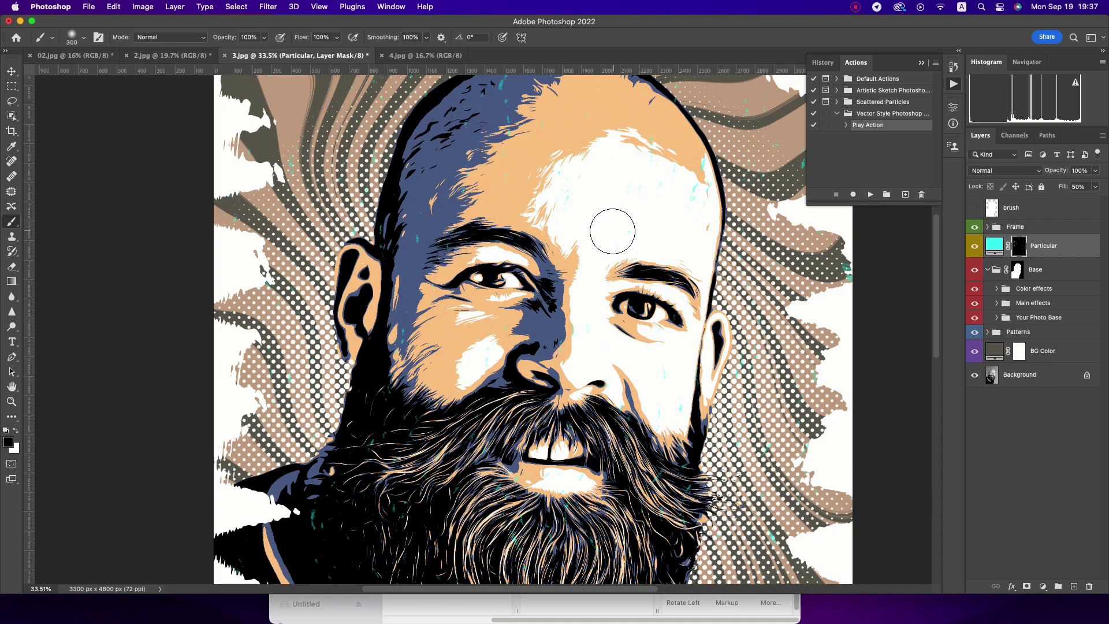
{"action": "key", "text": "z"}
{"action": "left_click_drag", "start_coordinate": [610, 237], "coordinate": [558, 265]}
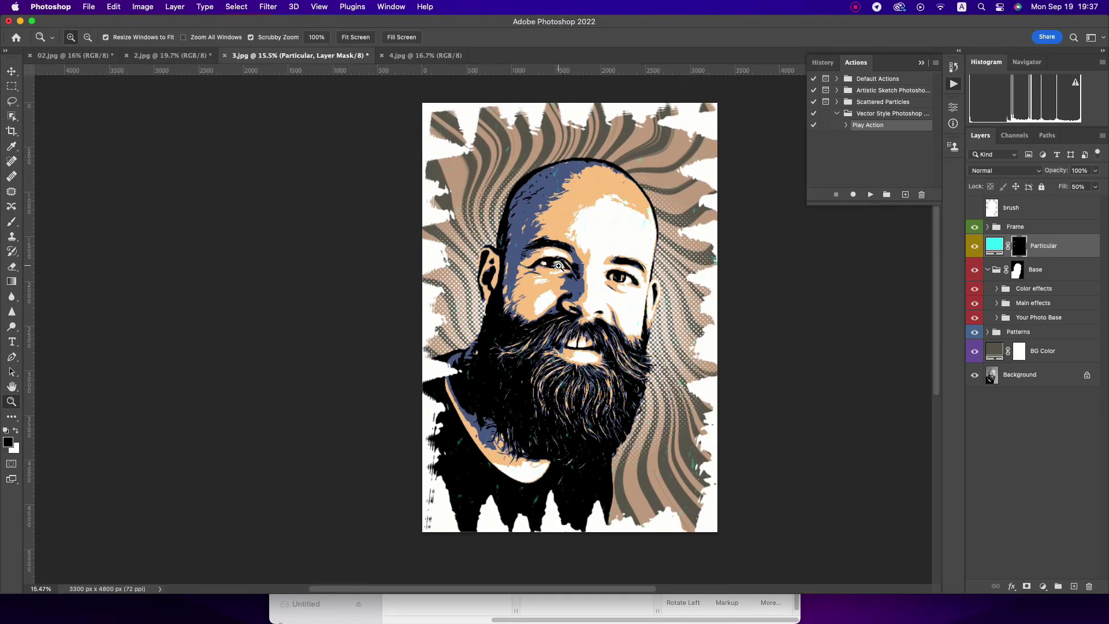
- Flatten Image from the Background layer's context menu, then zoom in on the finished portrait
{"action": "key", "text": "v"}
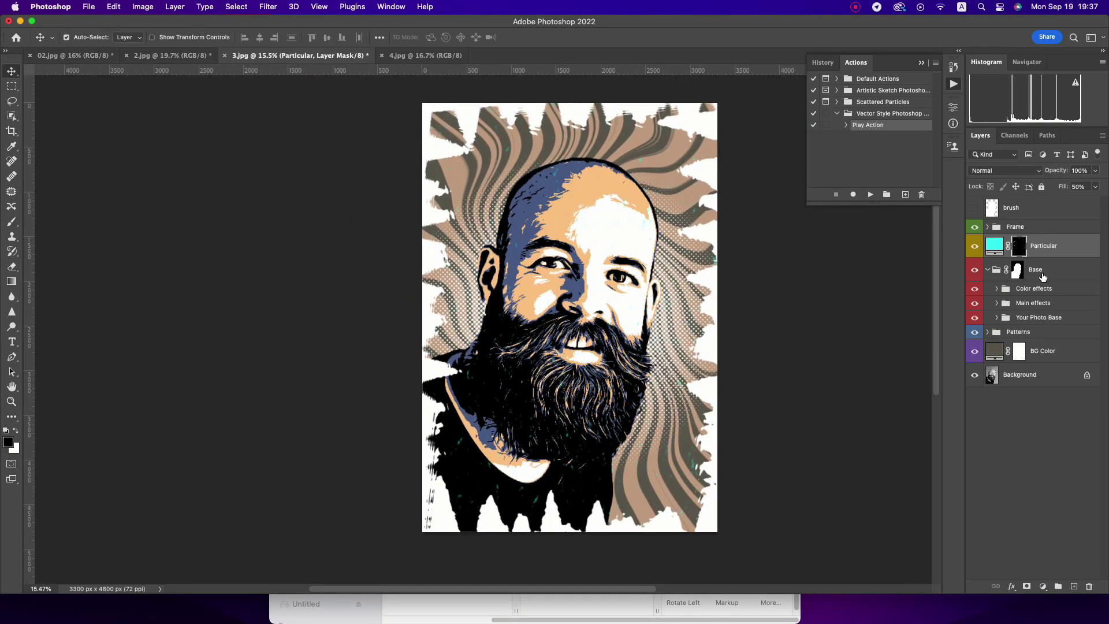
{"action": "left_click", "coordinate": [1050, 378]}
{"action": "right_click", "coordinate": [1050, 378]}
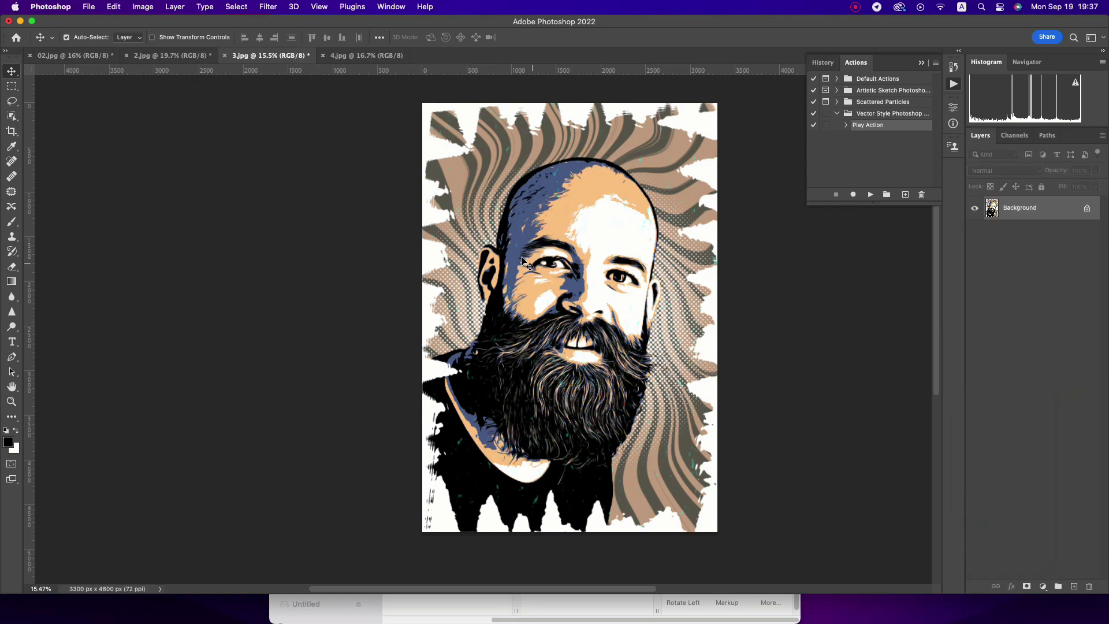
{"action": "key", "text": "z"}
{"action": "left_click_drag", "start_coordinate": [654, 297], "coordinate": [679, 303]}
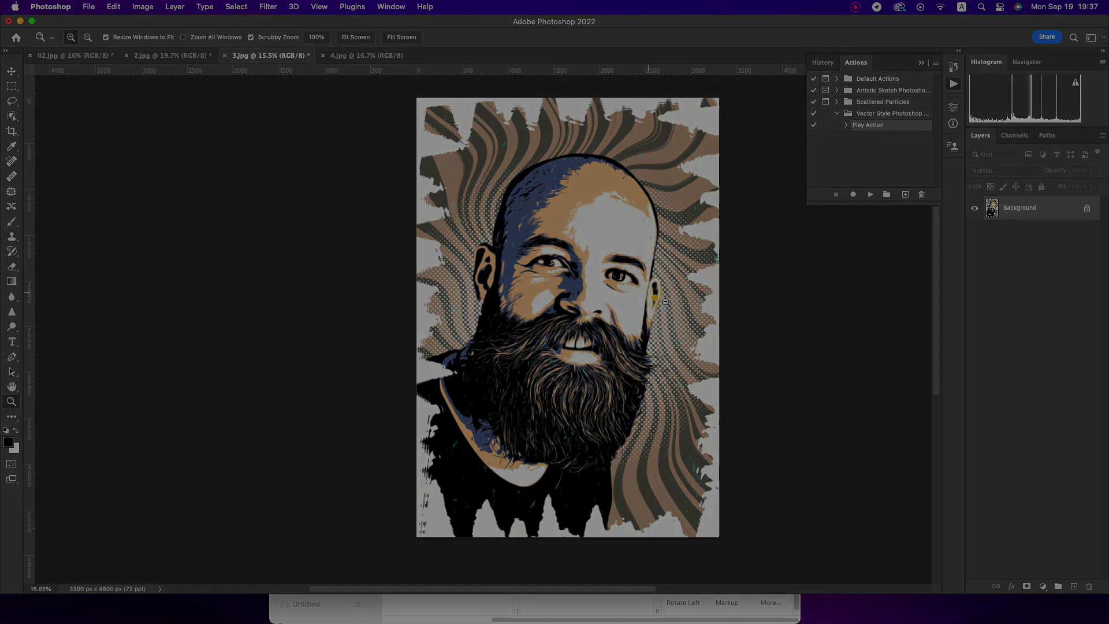